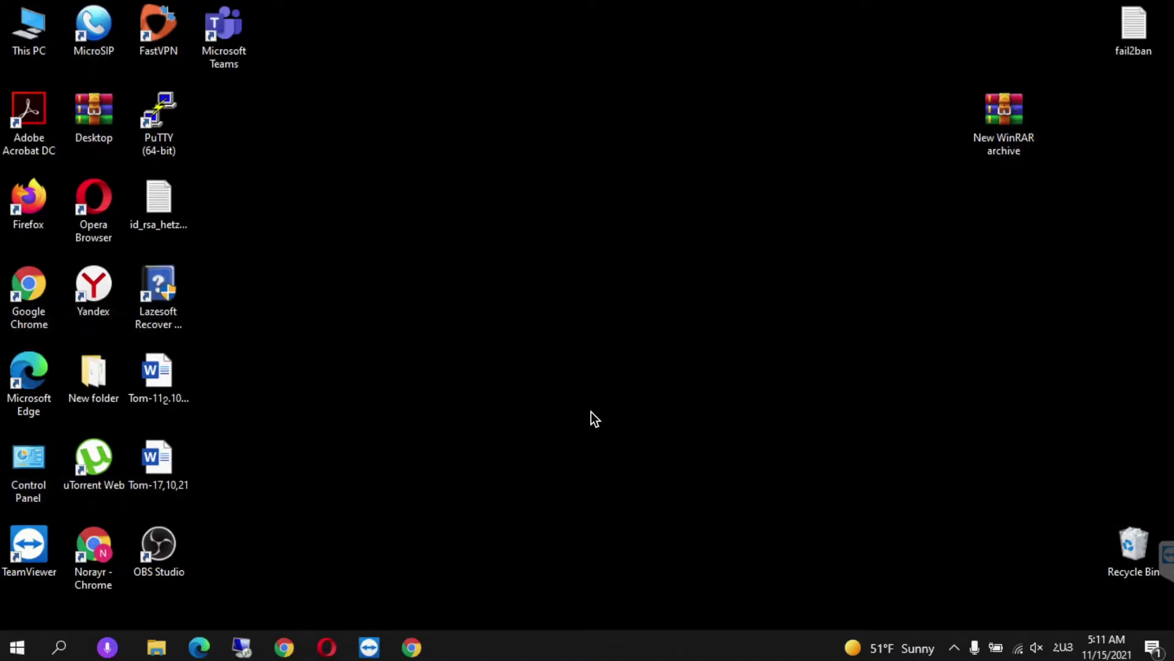
Switch to Chrome and open the Hands-on exercise 3 PDF from Lecture 4 in the course content
{"action": "left_click", "coordinate": [409, 647]}
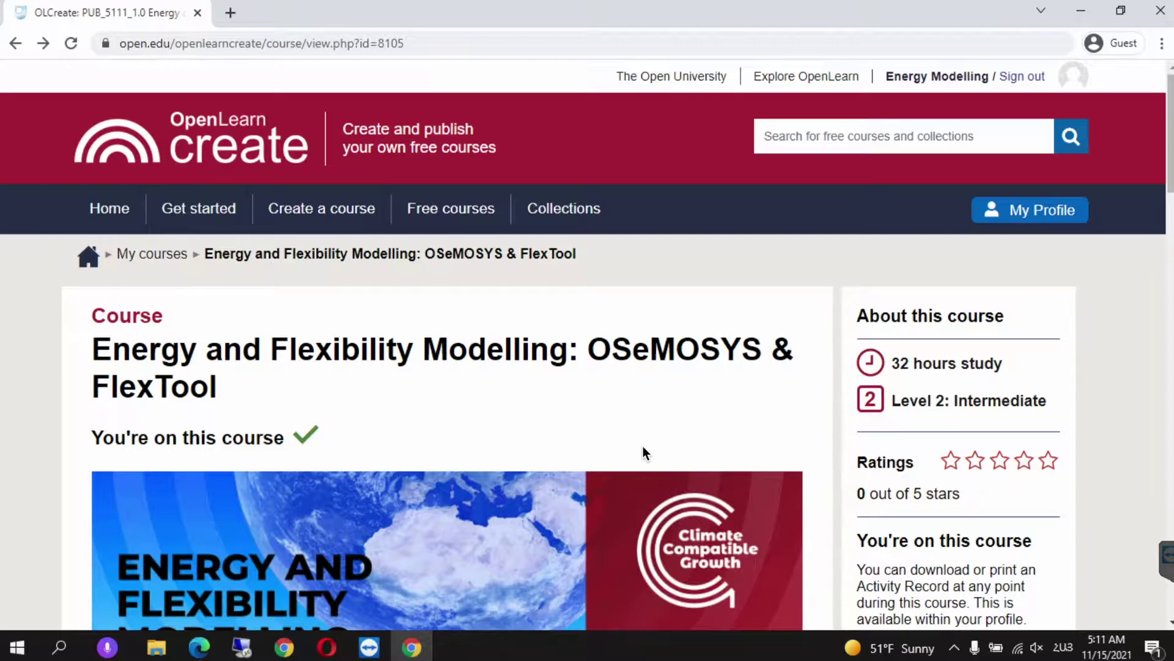
{"action": "left_click_drag", "start_coordinate": [1169, 133], "coordinate": [1170, 227]}
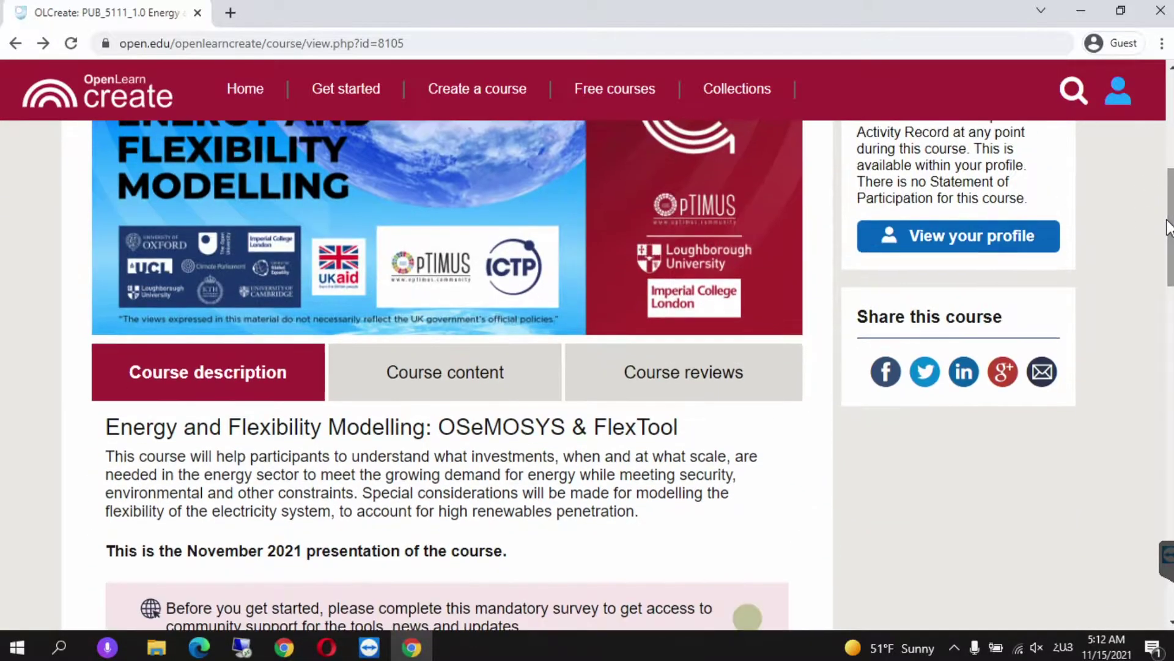
{"action": "left_click", "coordinate": [450, 373]}
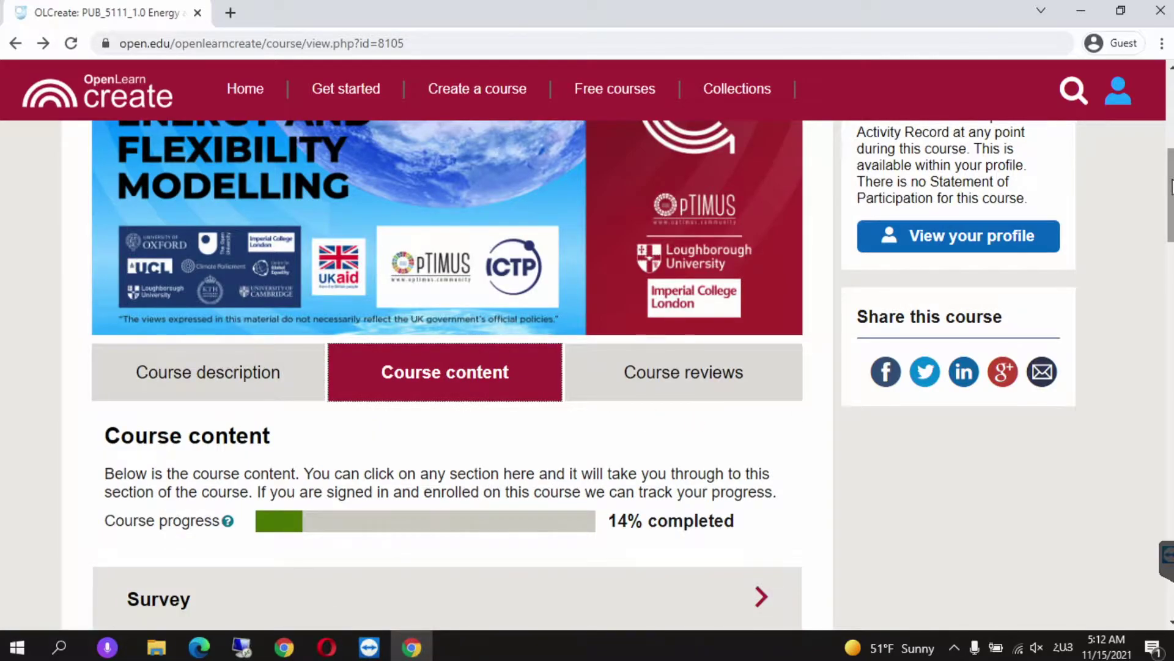
{"action": "left_click_drag", "start_coordinate": [1171, 187], "coordinate": [1154, 266]}
{"action": "left_click_drag", "start_coordinate": [1038, 314], "coordinate": [761, 456]}
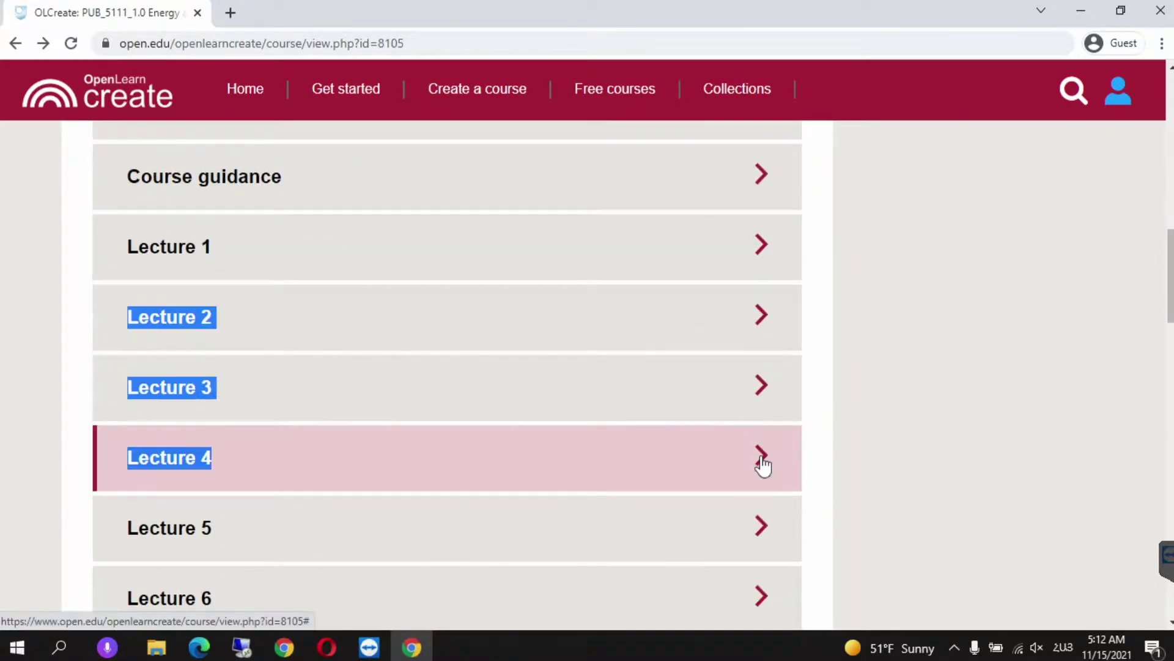
{"action": "left_click", "coordinate": [891, 431]}
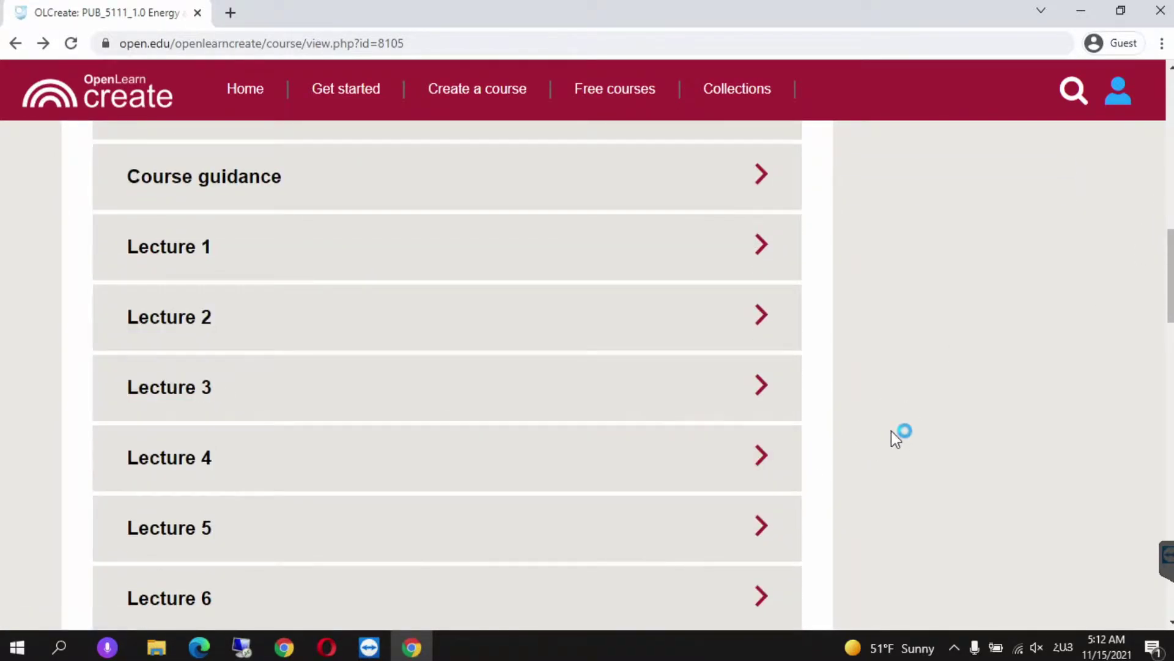
{"action": "left_click", "coordinate": [778, 475]}
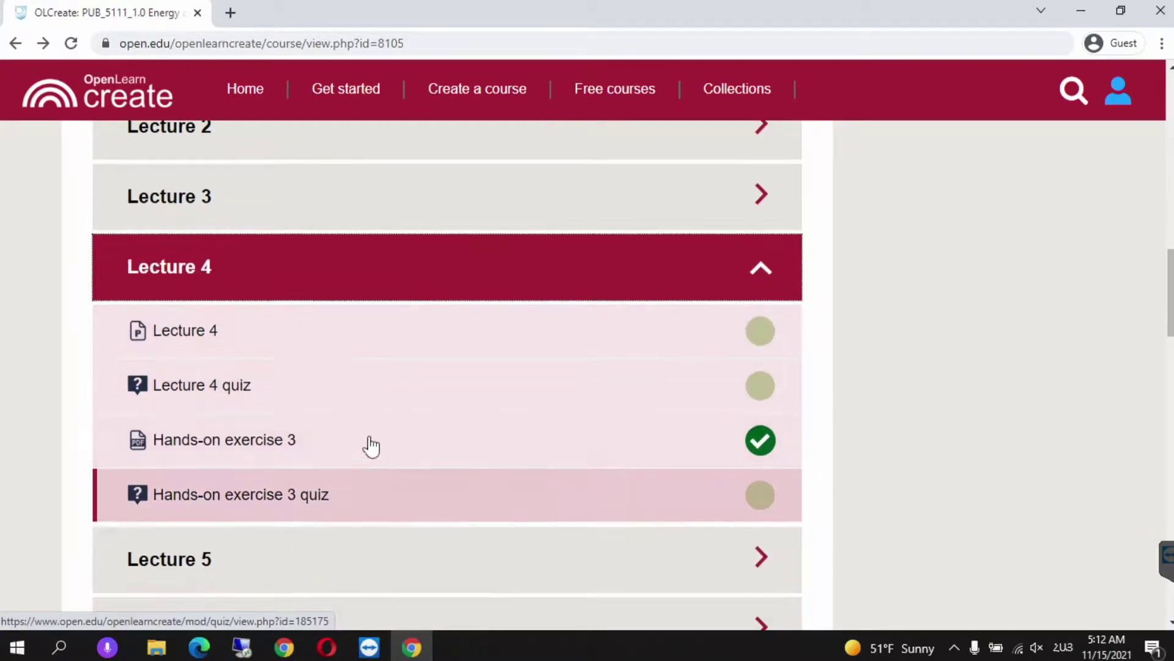
{"action": "left_click", "coordinate": [264, 453]}
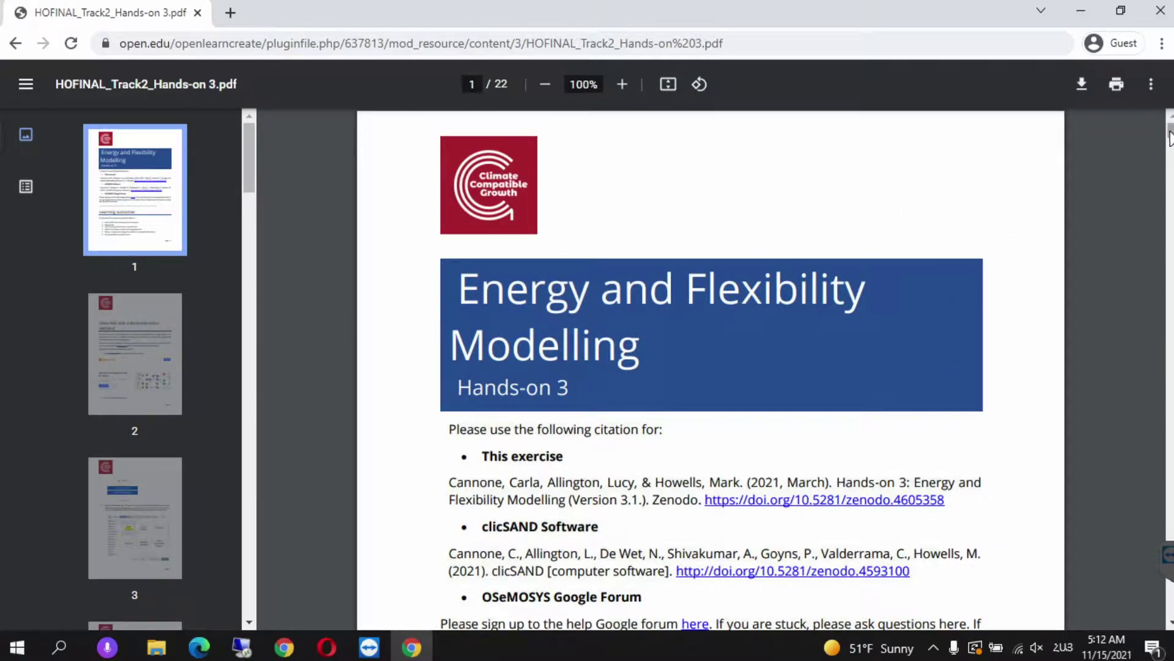
Review the exercise's learning outcomes and find the Define commodities section on page 5 of the PDF
{"action": "left_click_drag", "start_coordinate": [1169, 138], "coordinate": [1172, 150]}
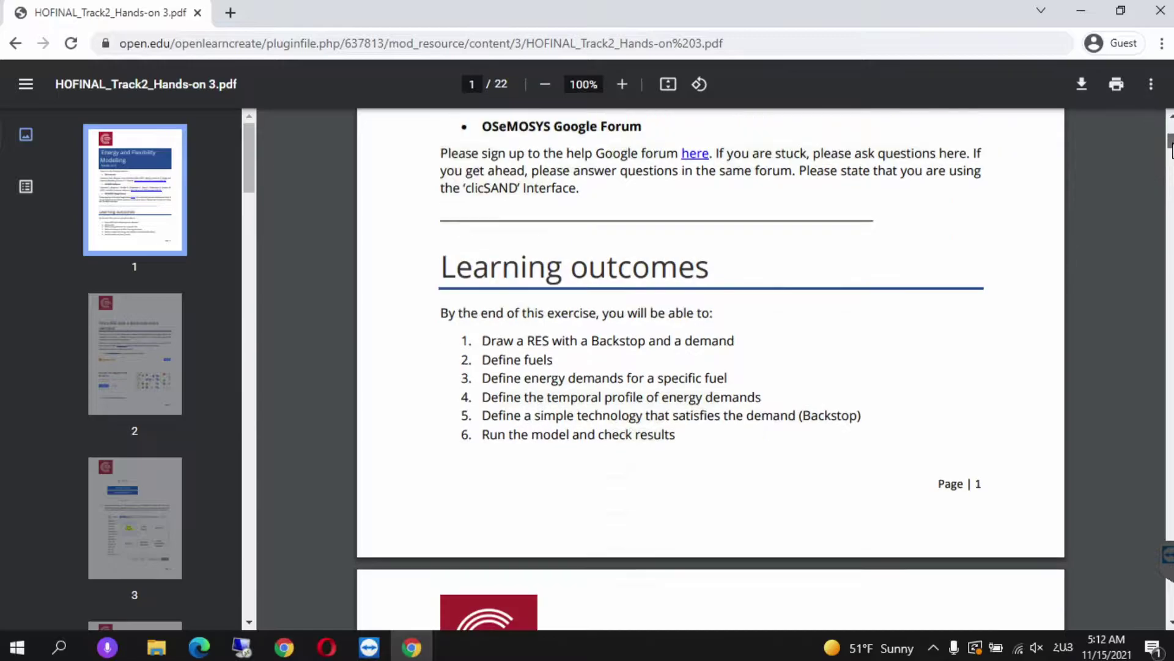
{"action": "left_click_drag", "start_coordinate": [460, 347], "coordinate": [691, 448]}
{"action": "left_click", "coordinate": [692, 448]}
{"action": "left_click_drag", "start_coordinate": [479, 340], "coordinate": [747, 347]}
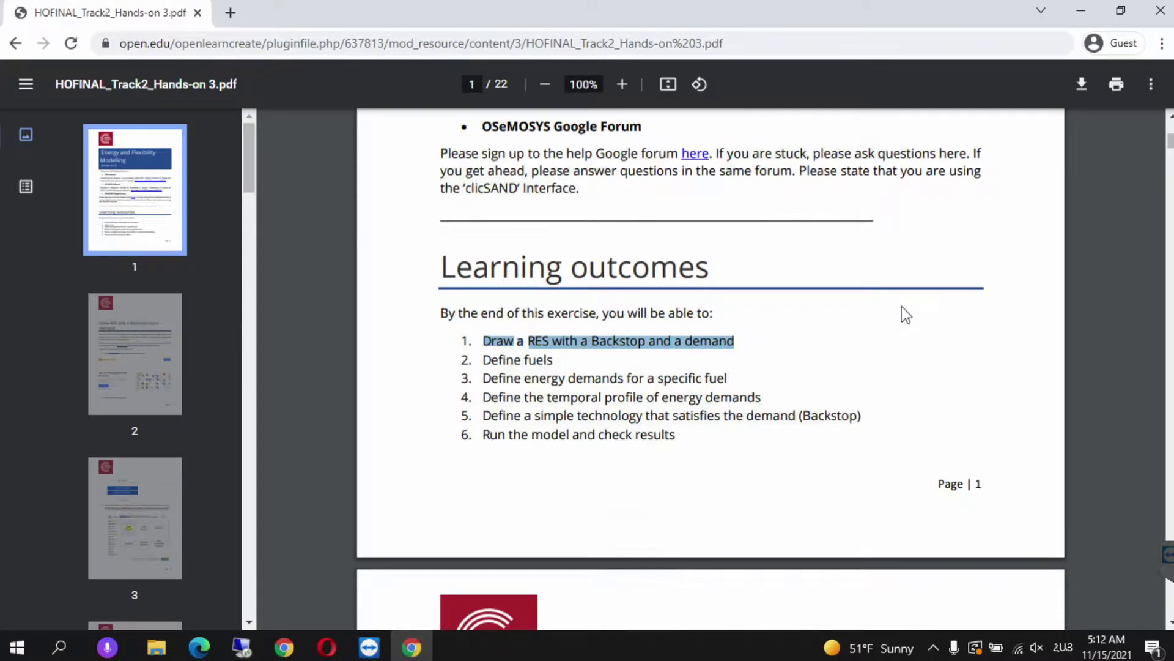
{"action": "left_click", "coordinate": [806, 338]}
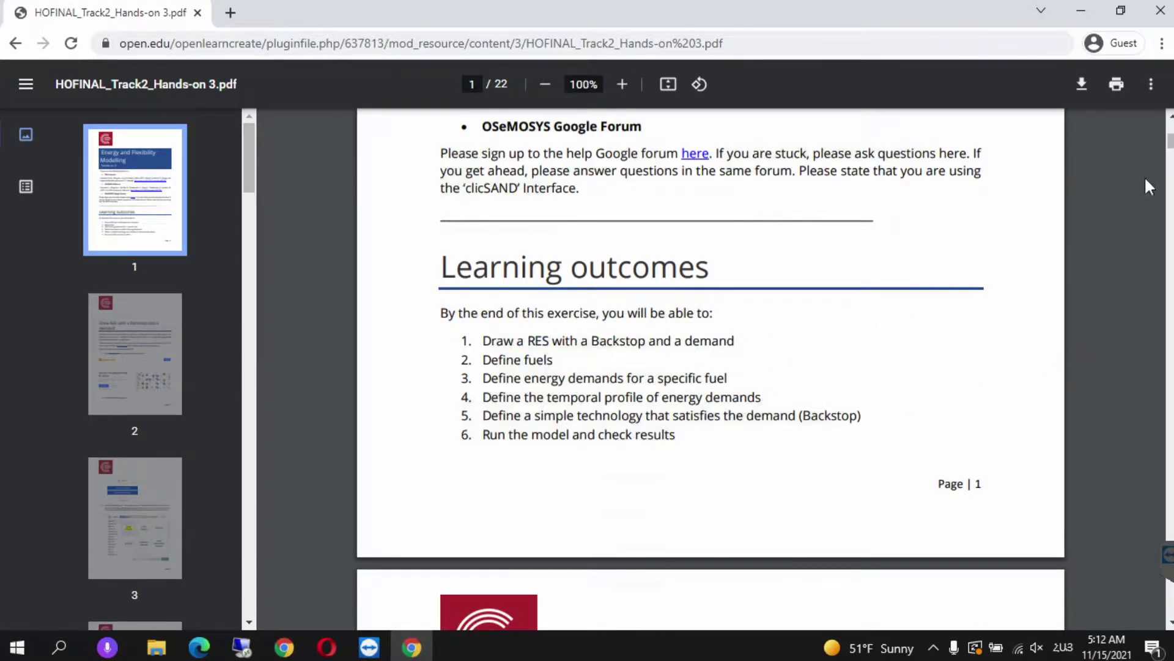
{"action": "left_click_drag", "start_coordinate": [1170, 140], "coordinate": [1170, 240]}
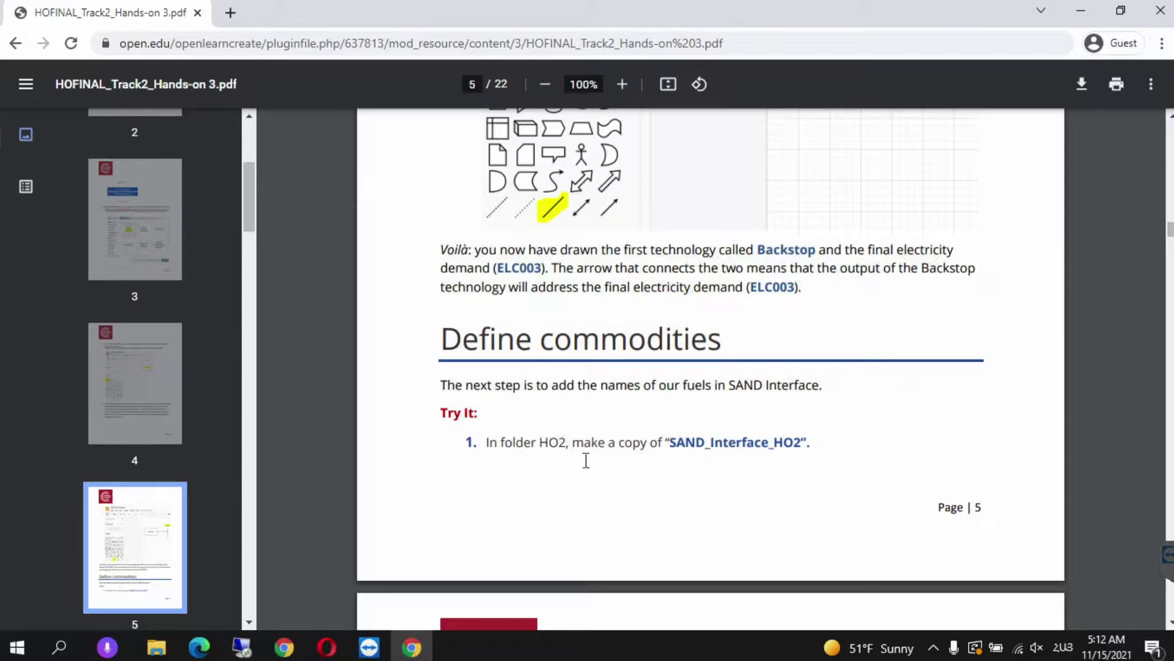
{"action": "left_click_drag", "start_coordinate": [440, 336], "coordinate": [739, 340]}
{"action": "left_click", "coordinate": [755, 347]}
Switch to File Explorer and create a folder named HO3 inside the Osemosys and Flextool folder
{"action": "left_click", "coordinate": [157, 647]}
{"action": "left_click", "coordinate": [418, 388]}
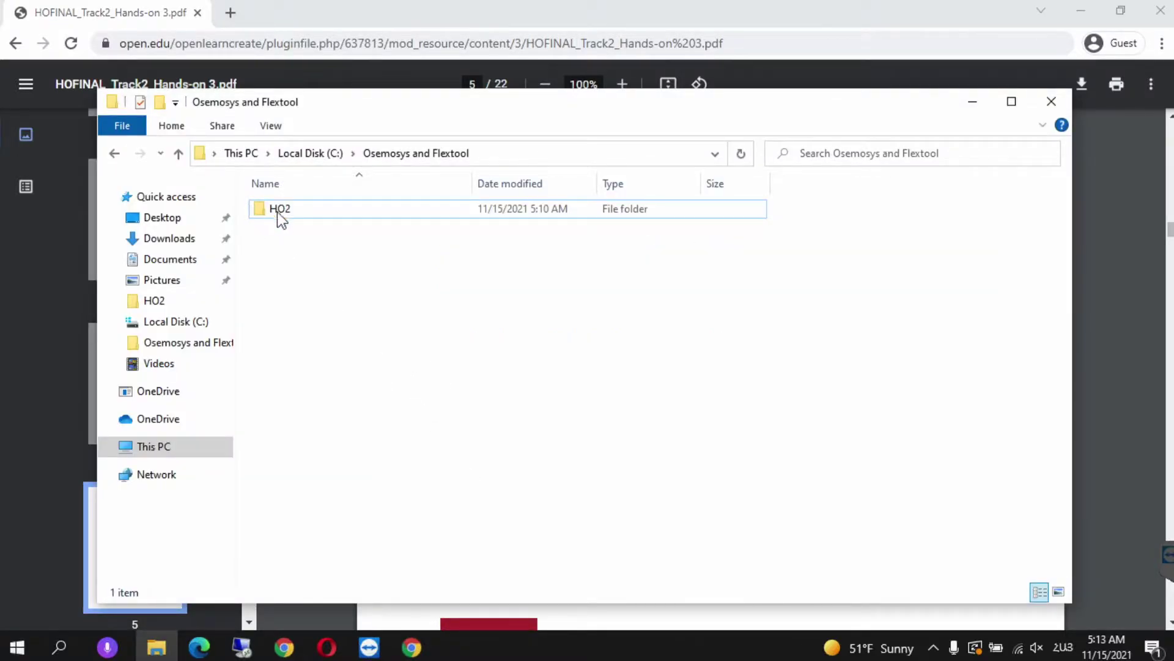
{"action": "right_click", "coordinate": [300, 270]}
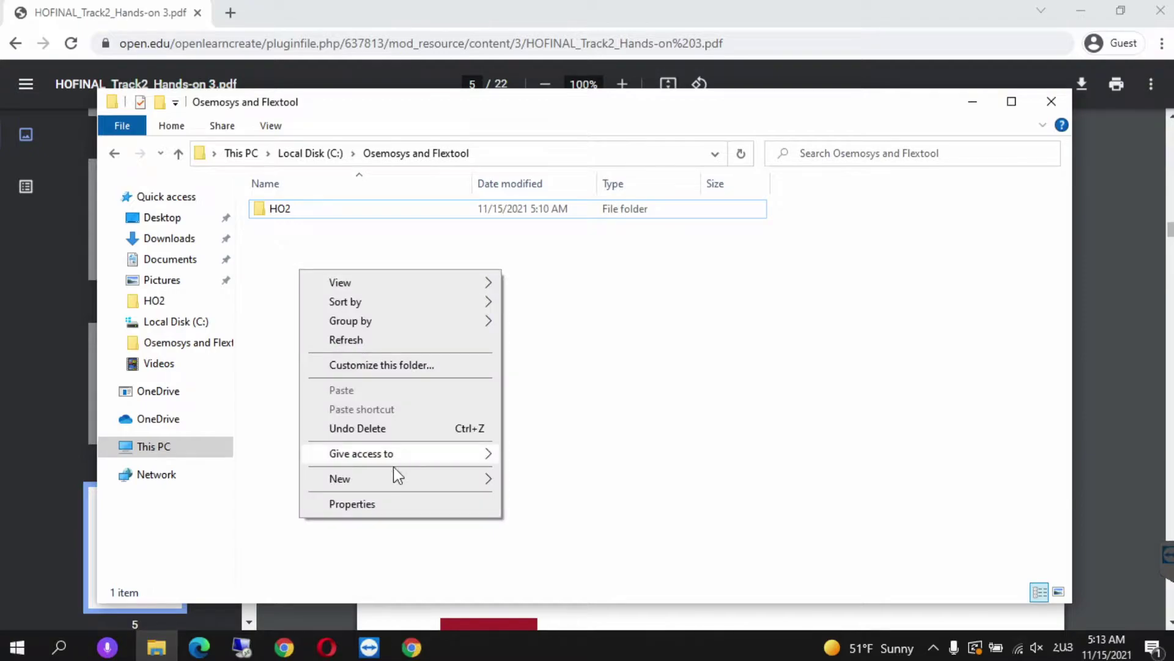
{"action": "mouse_move", "coordinate": [389, 475]}
{"action": "left_click", "coordinate": [563, 260]}
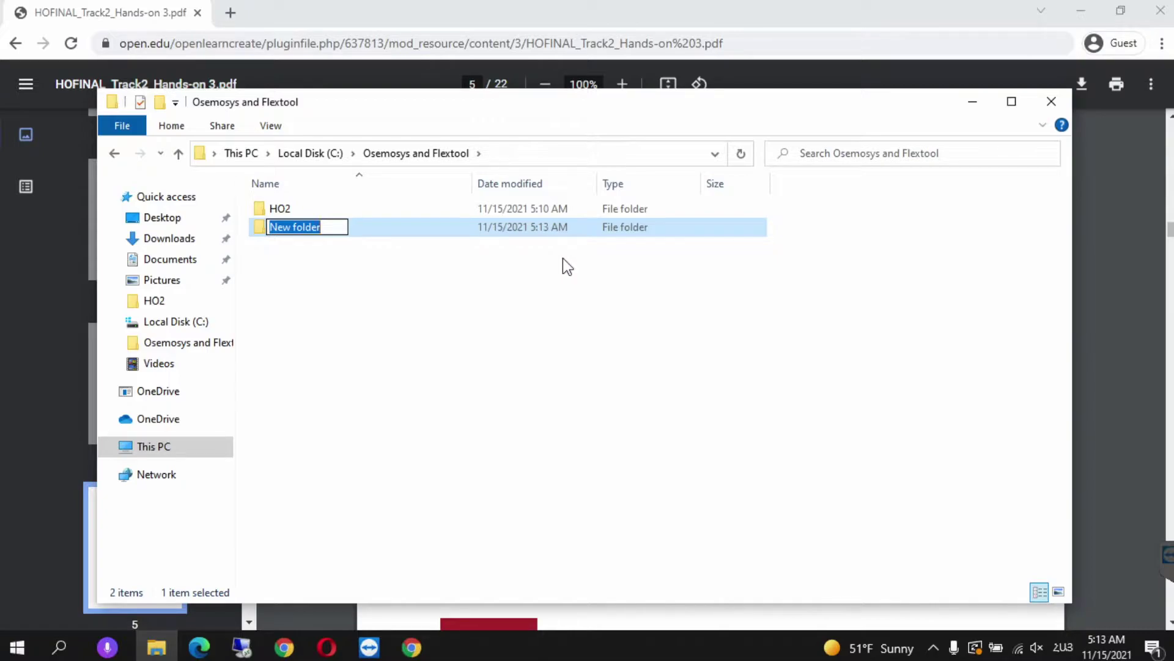
{"action": "type", "text": "HO3"}
{"action": "left_click", "coordinate": [355, 286]}
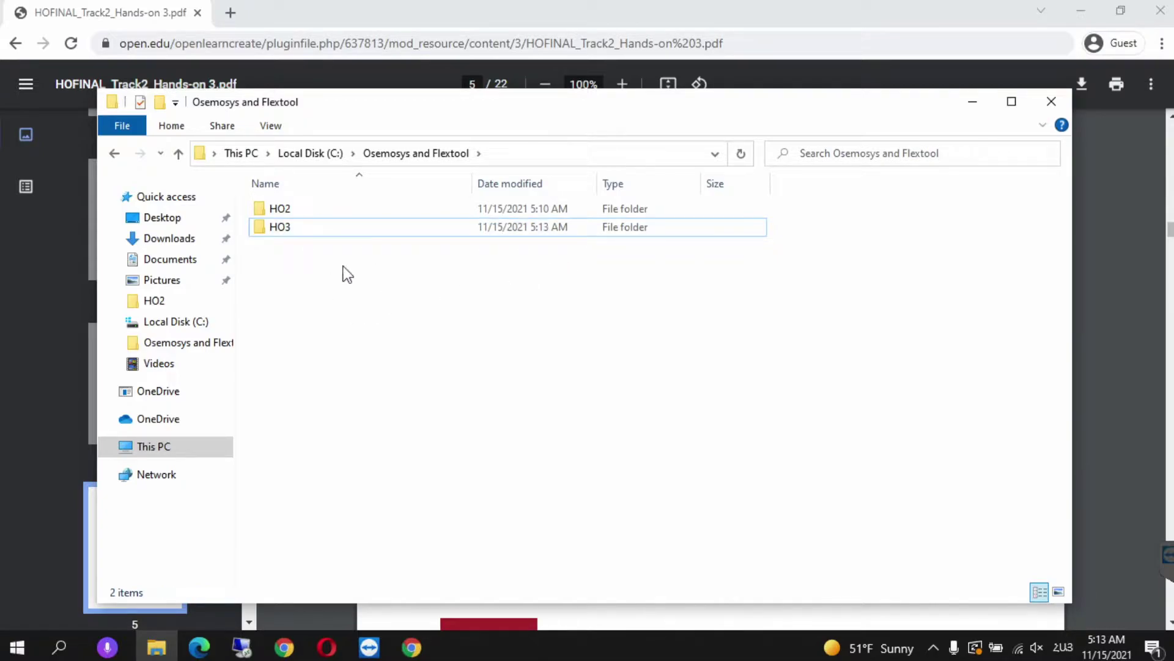
Copy the SAND_Interface_HO2 file from the HO2 folder into the HO3 folder
{"action": "double_click", "coordinate": [279, 210]}
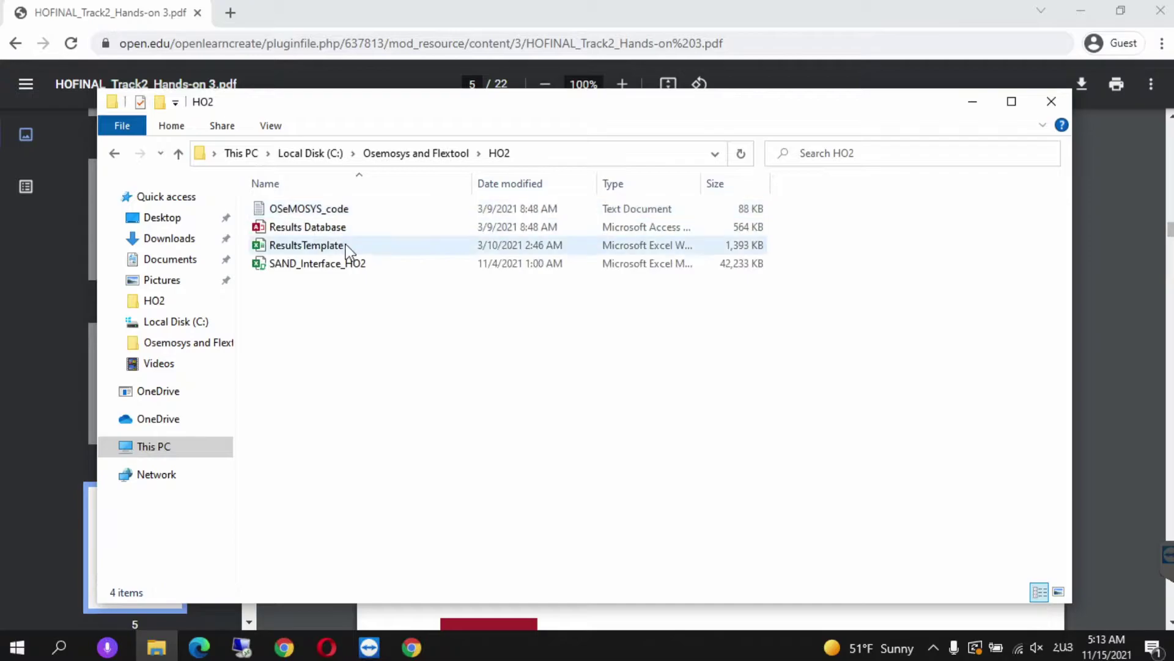
{"action": "left_click", "coordinate": [307, 269]}
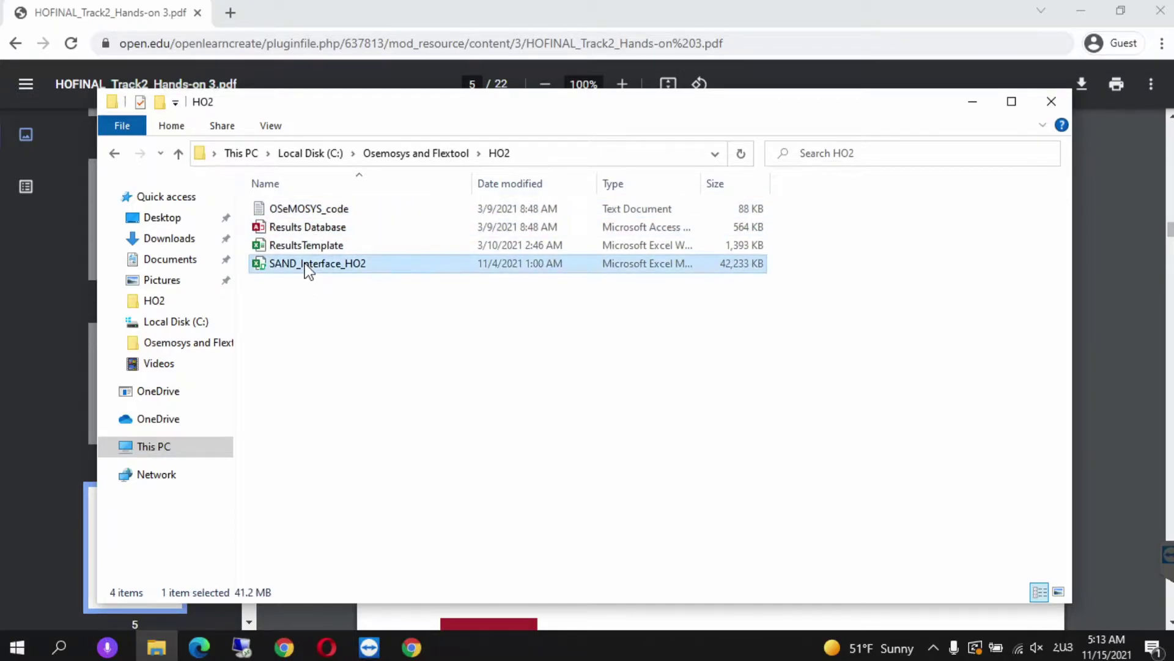
{"action": "right_click", "coordinate": [307, 270]}
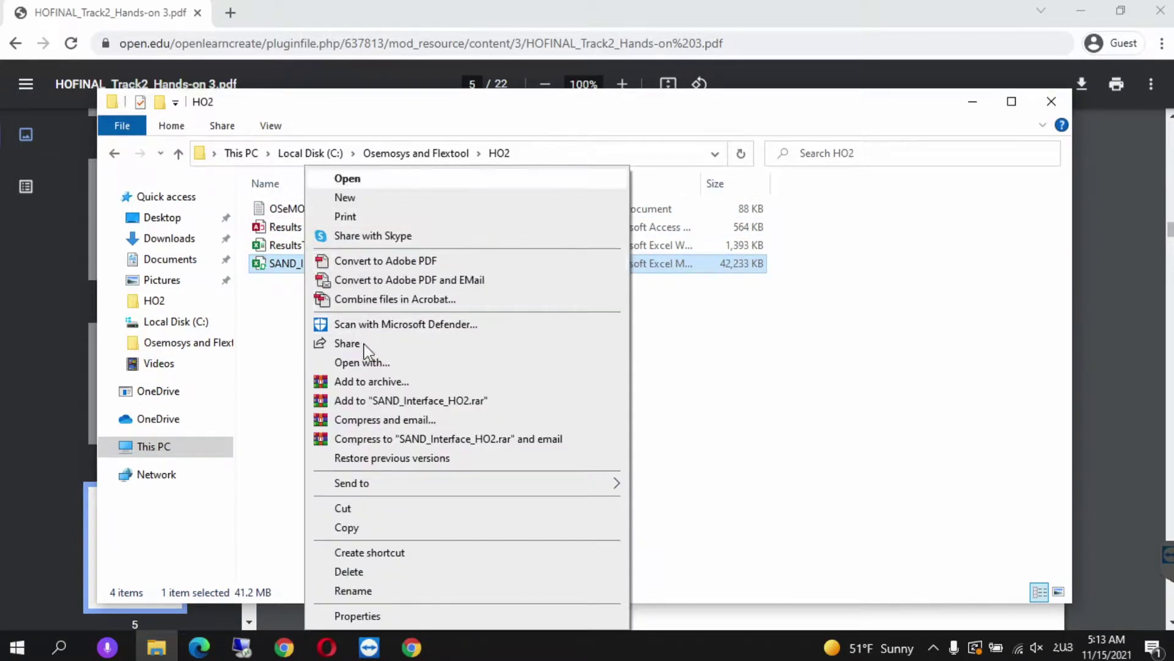
{"action": "left_click", "coordinate": [348, 527]}
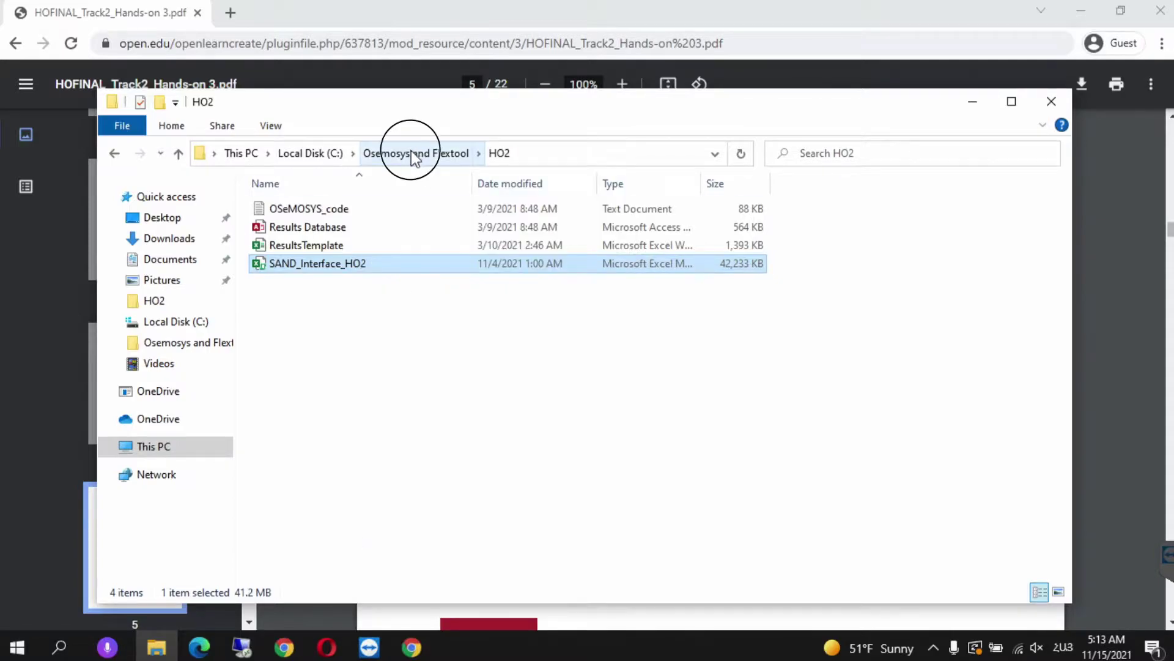
{"action": "left_click", "coordinate": [411, 152]}
{"action": "double_click", "coordinate": [281, 226]}
{"action": "right_click", "coordinate": [280, 226]}
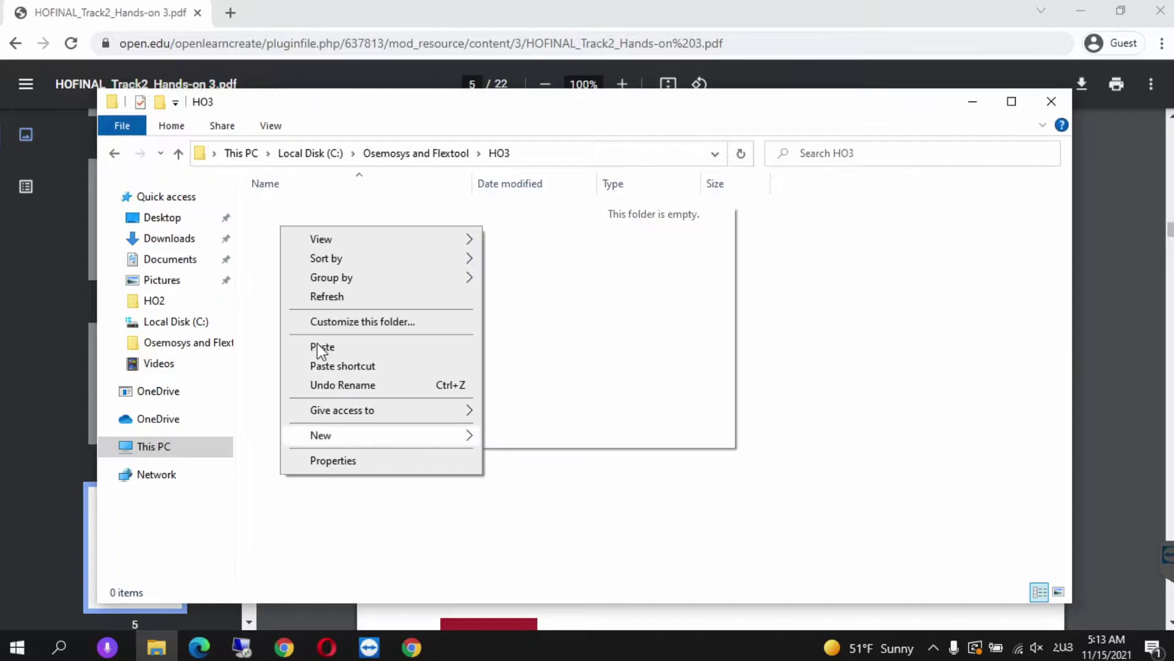
{"action": "left_click", "coordinate": [321, 346]}
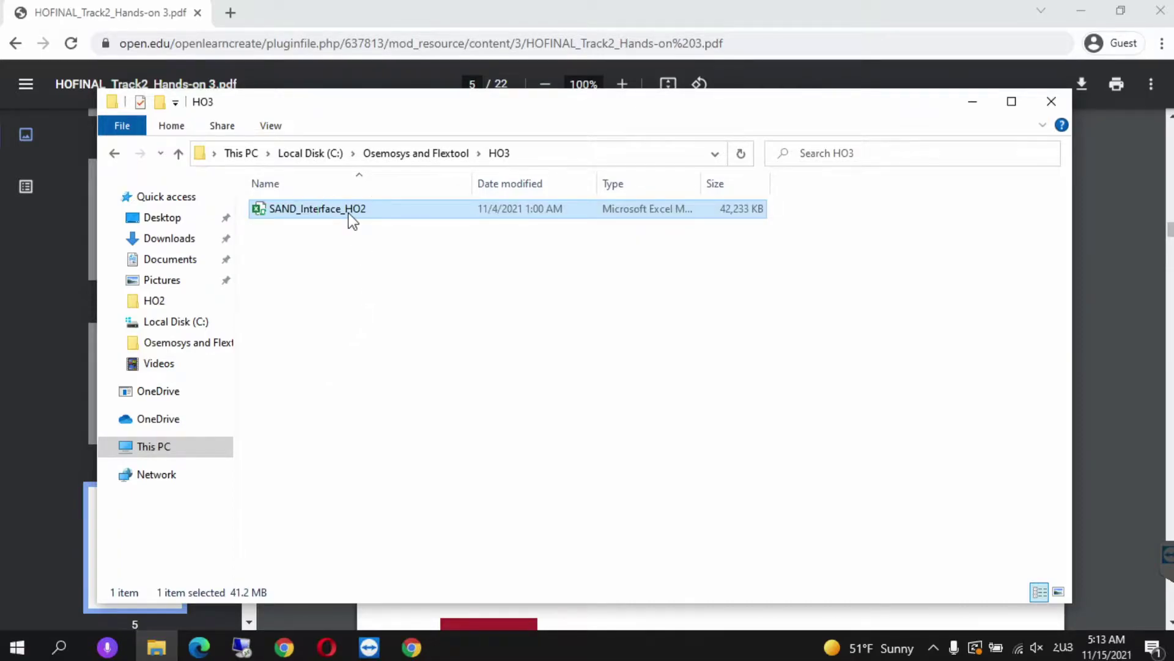
Rename the copied file in the HO3 folder as SAND_Interface_HO3 and open it
{"action": "right_click", "coordinate": [347, 212]}
{"action": "left_click", "coordinate": [405, 588]}
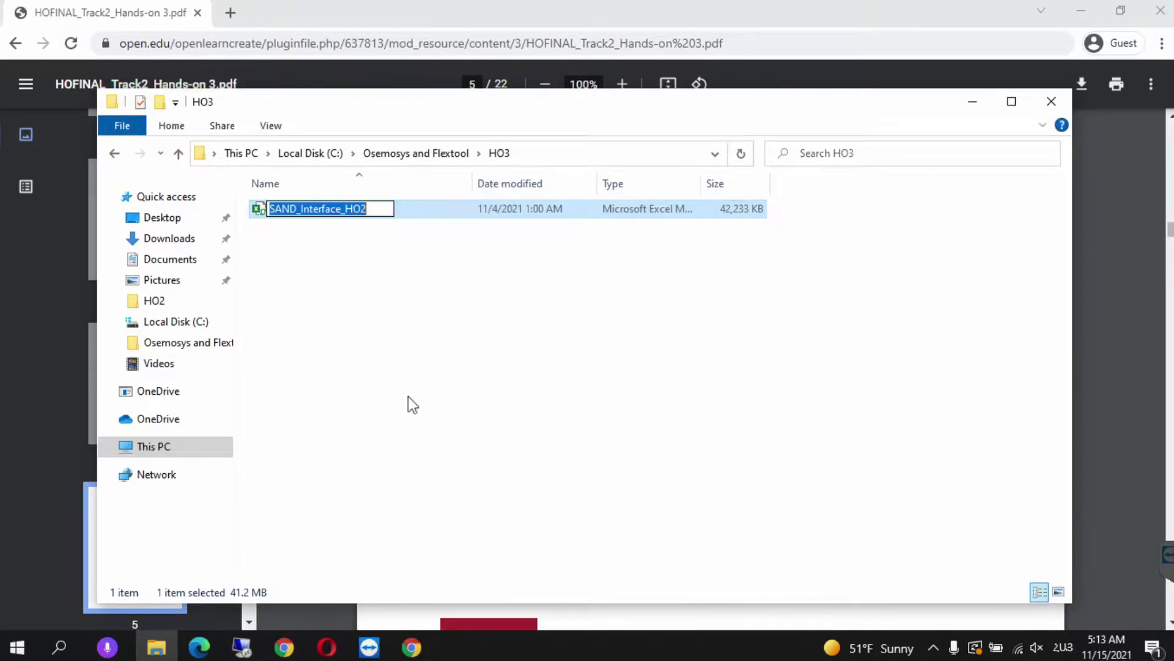
{"action": "left_click", "coordinate": [380, 208]}
{"action": "key", "text": "BackSpace"}
{"action": "type", "text": "3"}
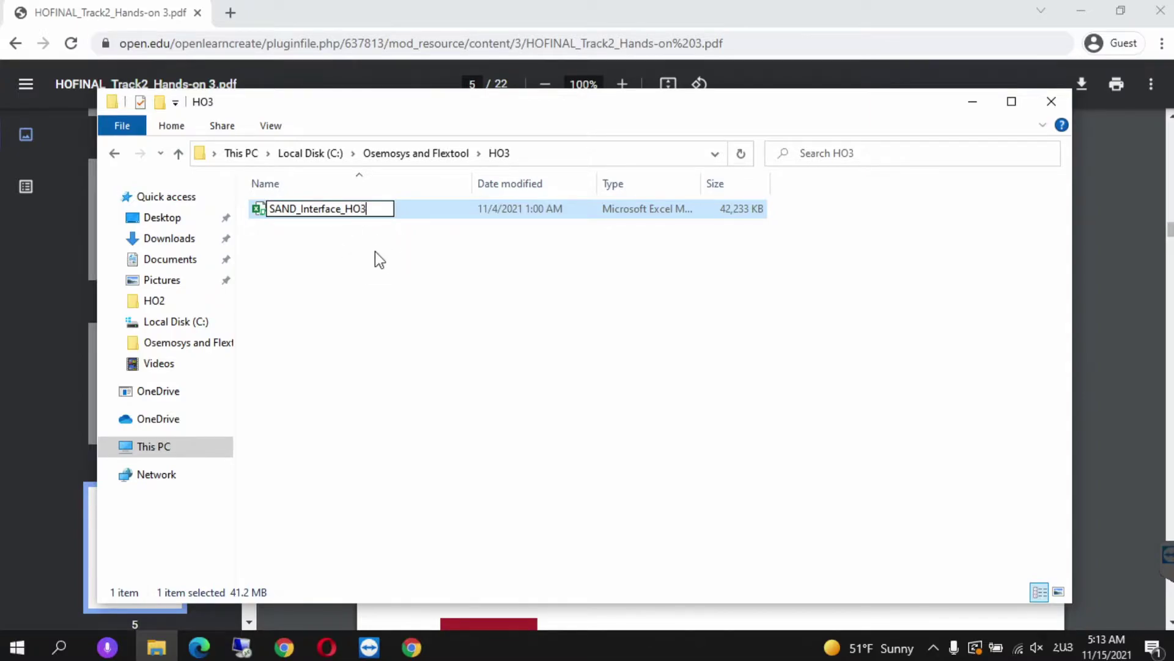
{"action": "left_click", "coordinate": [376, 251]}
{"action": "double_click", "coordinate": [337, 211]}
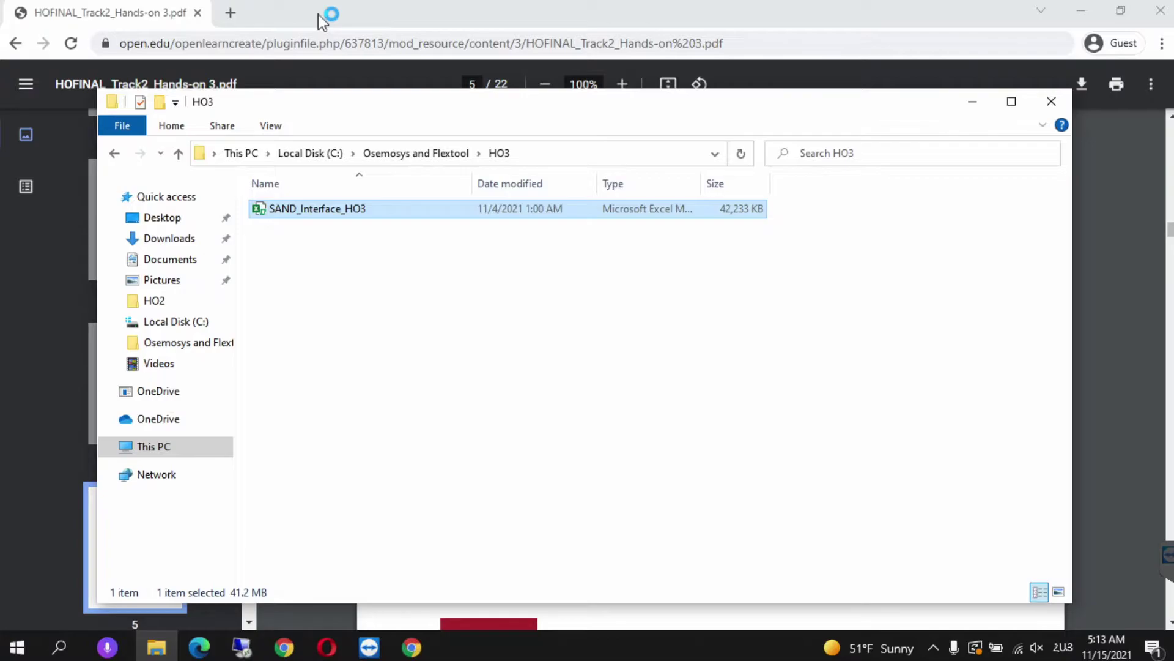
Return to the exercise PDF in Chrome and read the Define commodities instructions on page 6
{"action": "key", "text": "alt+Tab"}
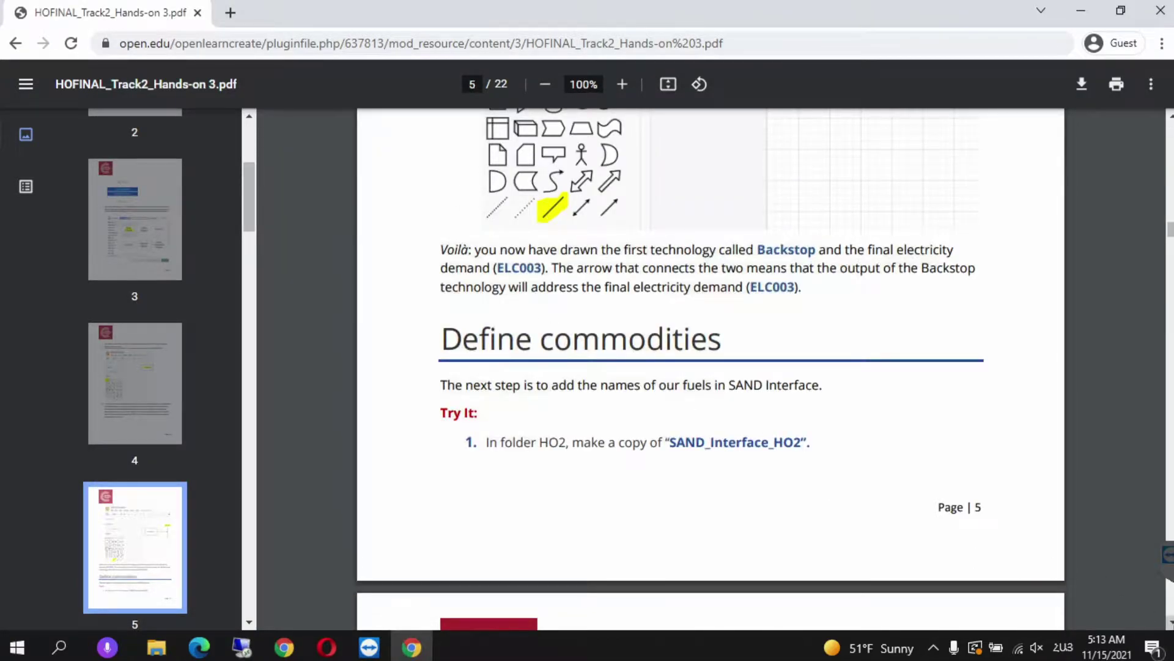
{"action": "scroll", "coordinate": [711, 368], "scroll_direction": "down", "scroll_amount": 4}
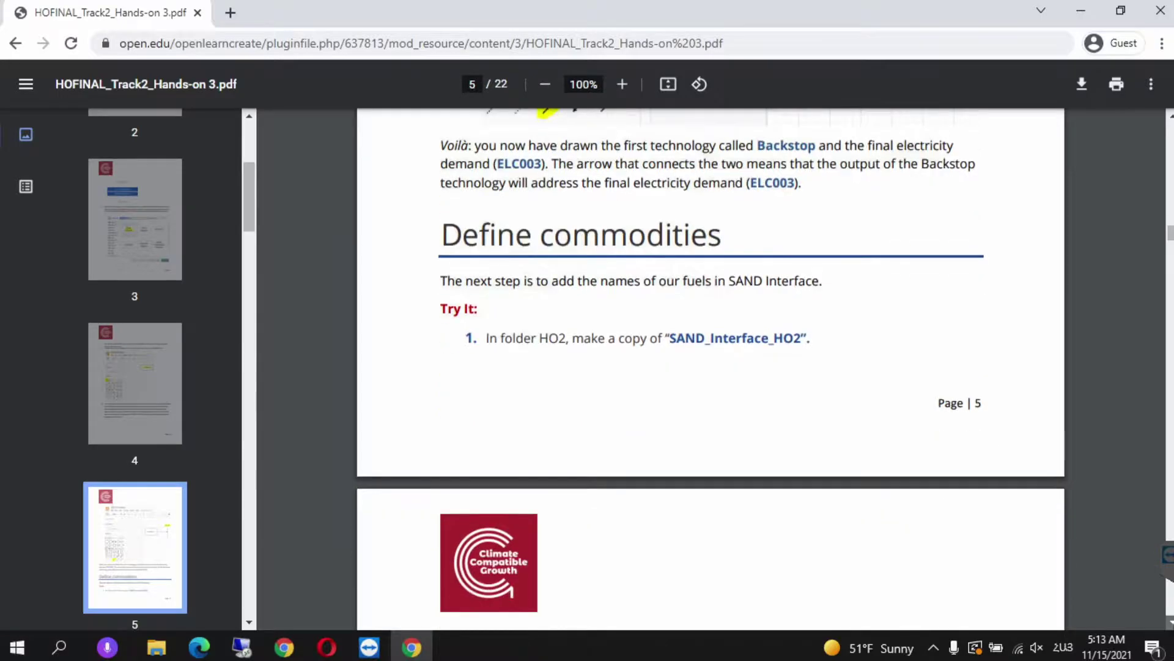
{"action": "scroll", "coordinate": [711, 368], "scroll_direction": "down", "scroll_amount": 2}
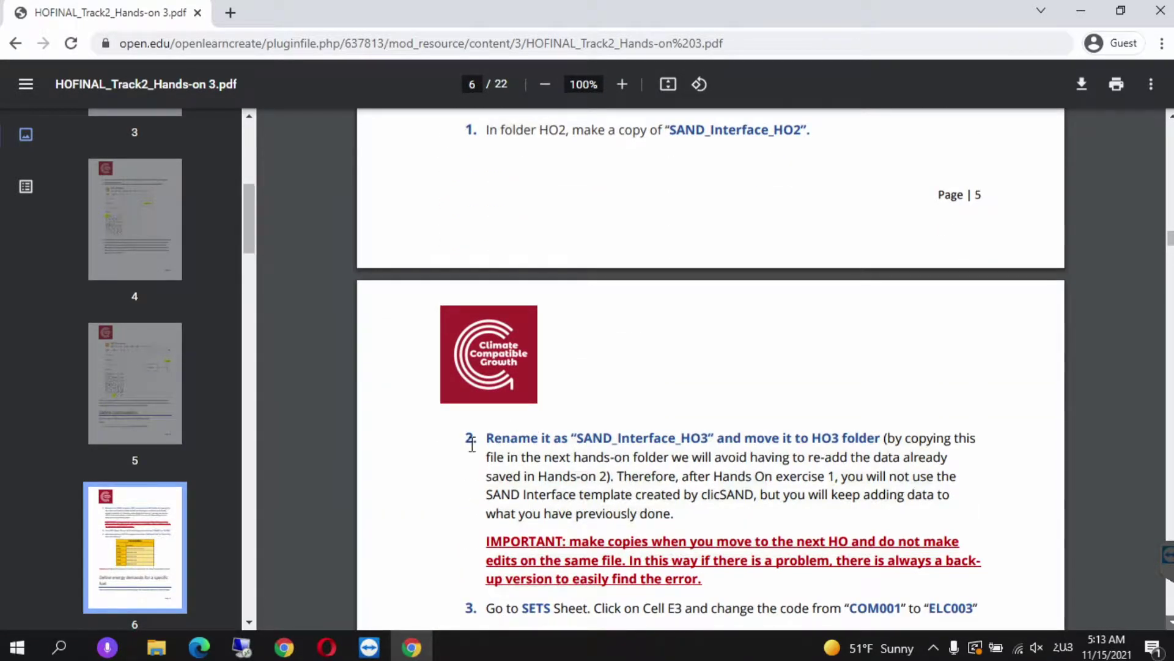
{"action": "scroll", "coordinate": [474, 439], "scroll_direction": "down", "scroll_amount": 1}
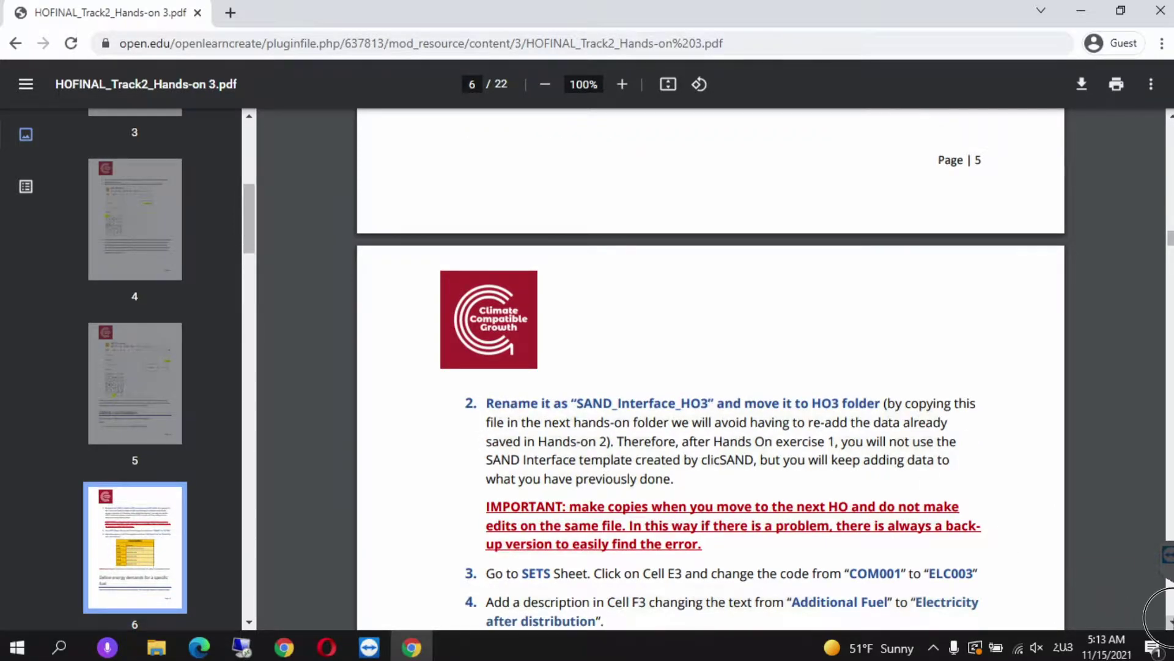
{"action": "scroll", "coordinate": [711, 374], "scroll_direction": "down", "scroll_amount": 5}
{"action": "scroll", "coordinate": [608, 492], "scroll_direction": "down", "scroll_amount": 1}
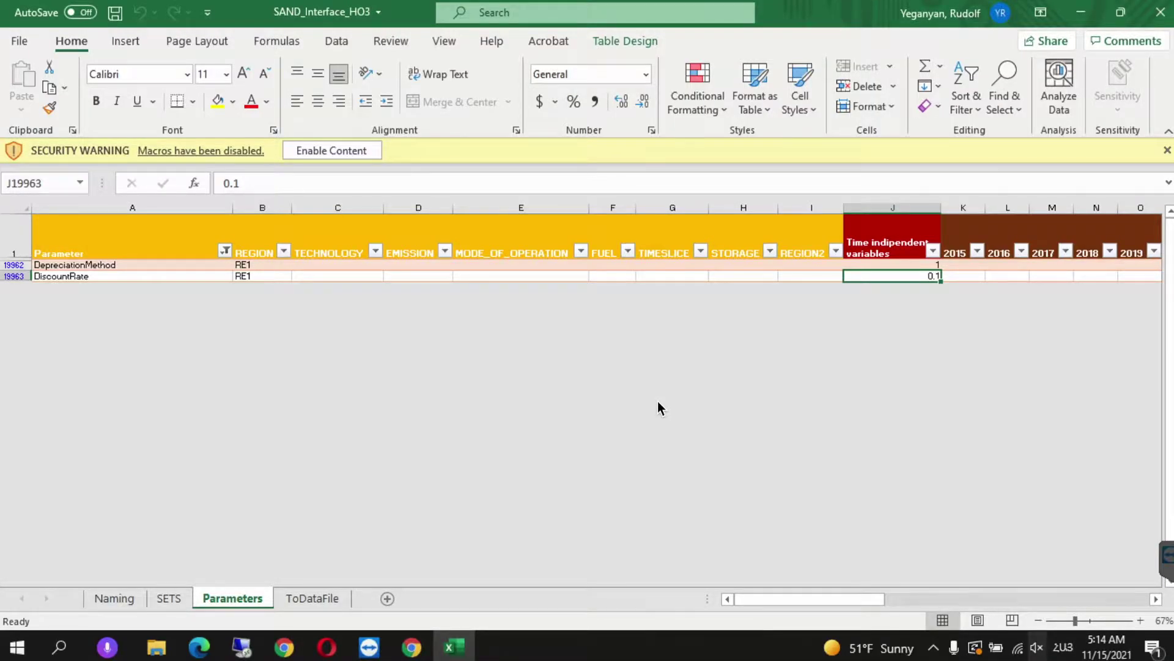
In Excel, enable the SAND_Interface_HO3 workbook's content and set the commodity code in cell E3 of the SETS sheet to ELC003
{"action": "left_click", "coordinate": [335, 151]}
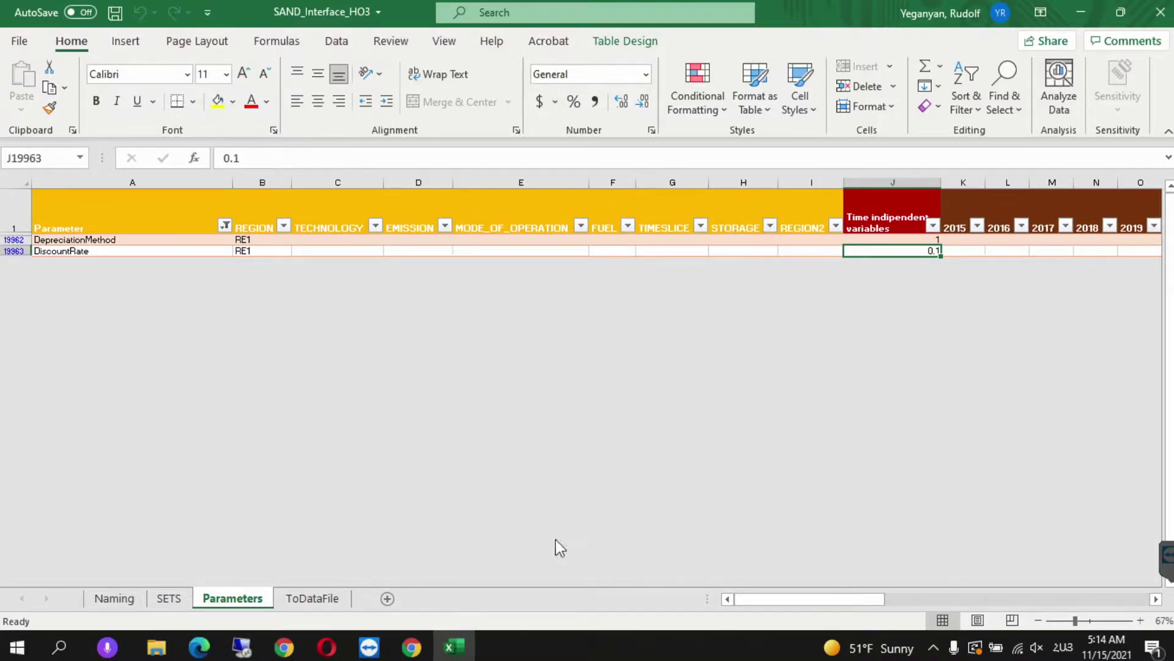
{"action": "left_click", "coordinate": [168, 597]}
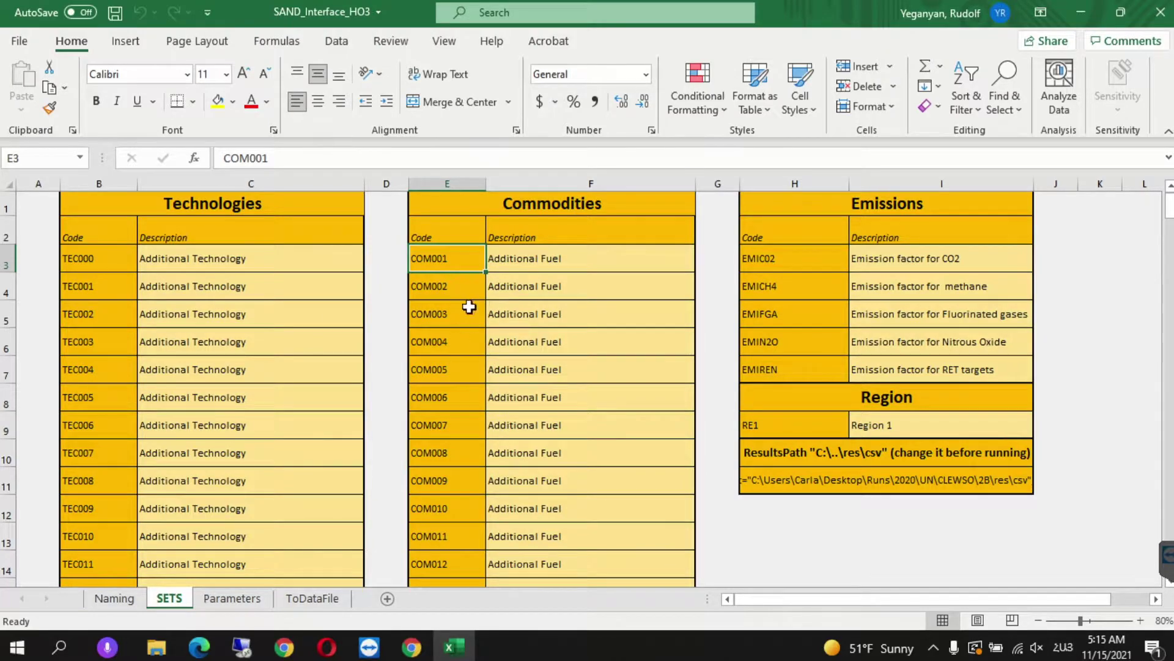
{"action": "double_click", "coordinate": [438, 257]}
{"action": "double_click", "coordinate": [285, 159]}
{"action": "left_click", "coordinate": [286, 159]}
{"action": "double_click", "coordinate": [285, 159]}
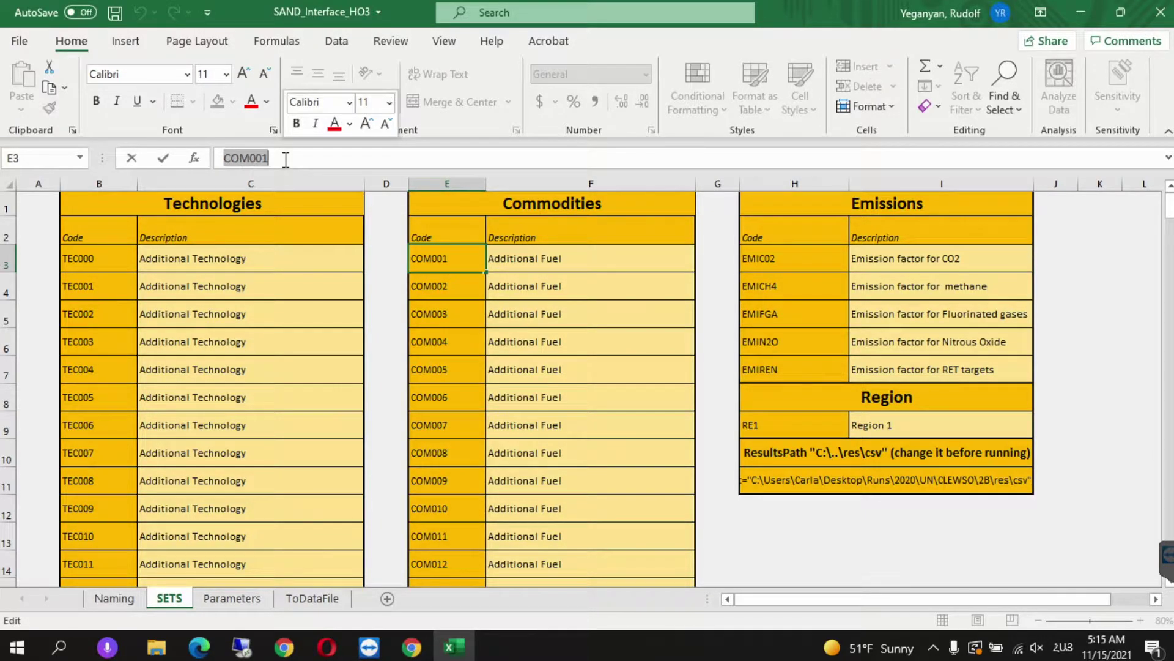
{"action": "type", "text": "ELC003"}
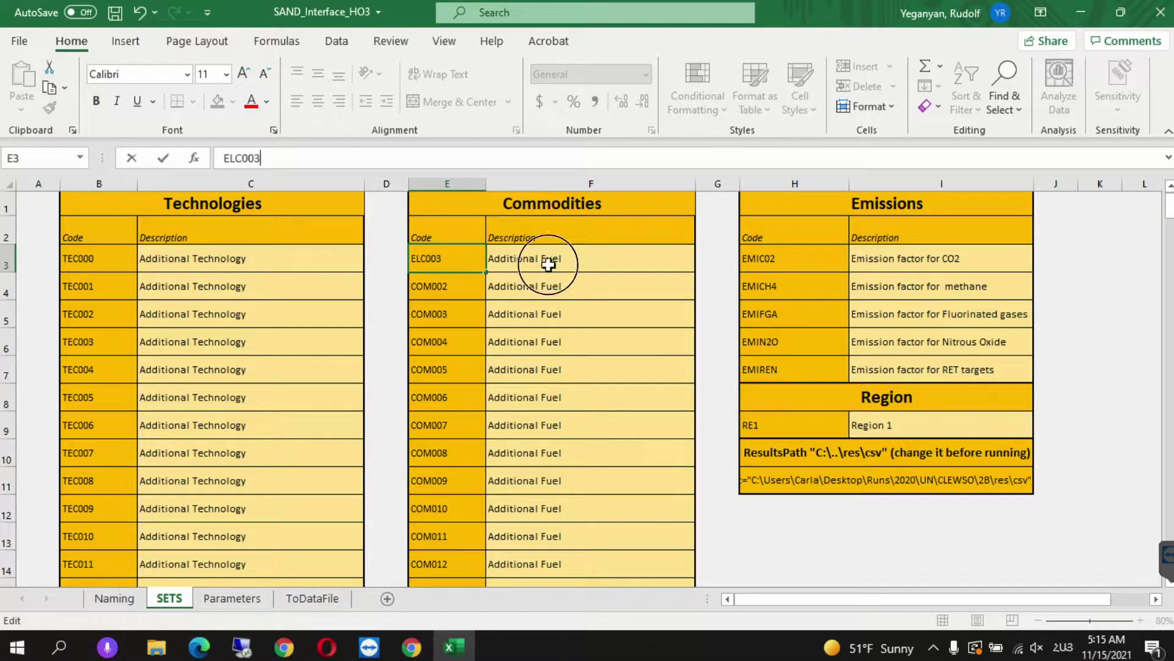
Set the description of commodity ELC003 in cell F3 of the SETS sheet to Electricity After Distribution
{"action": "left_click_drag", "start_coordinate": [598, 273], "coordinate": [98, 205]}
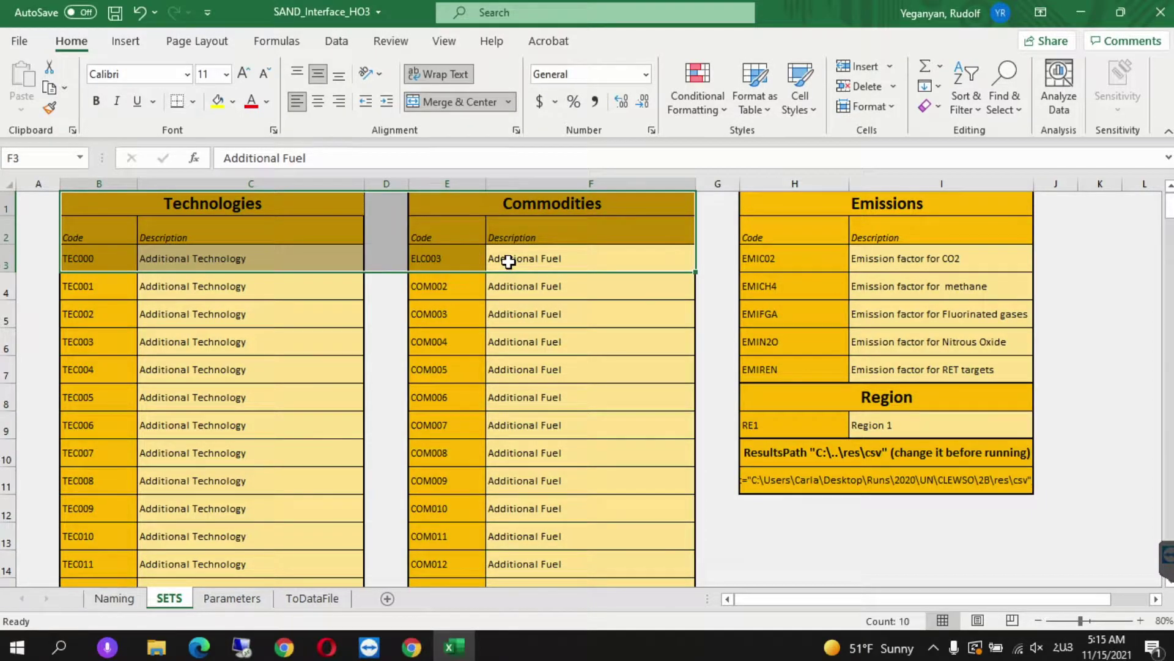
{"action": "left_click", "coordinate": [507, 262]}
{"action": "left_click", "coordinate": [333, 158]}
{"action": "triple_click", "coordinate": [333, 159]}
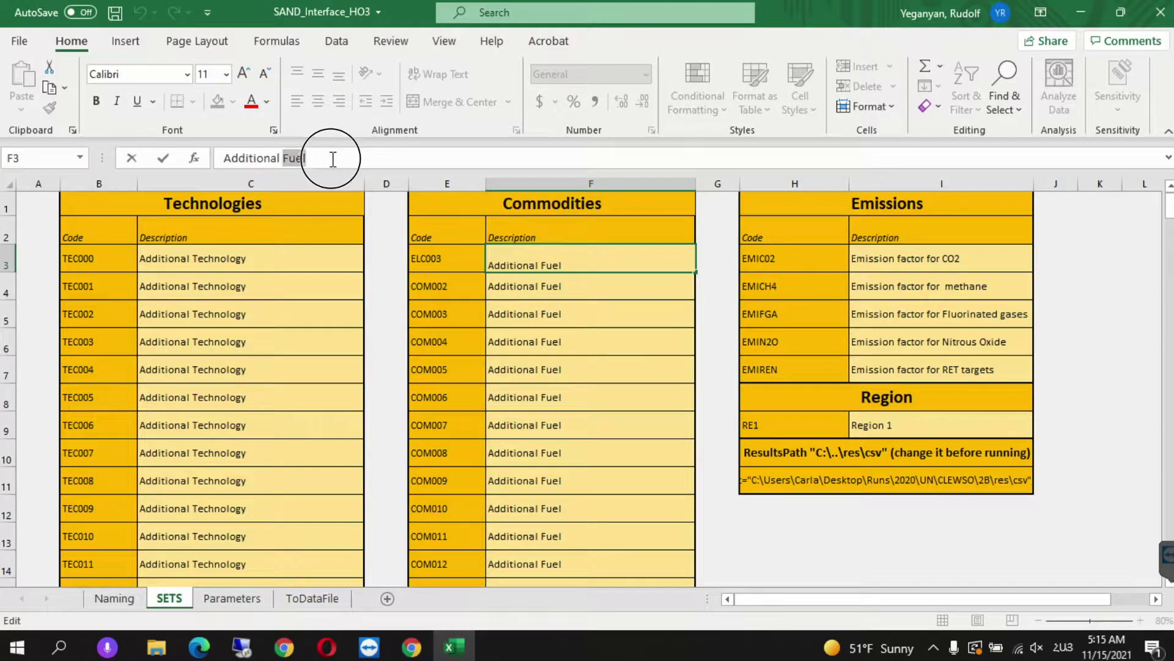
{"action": "key", "text": "BackSpace"}
{"action": "type", "text": "Electricity A"}
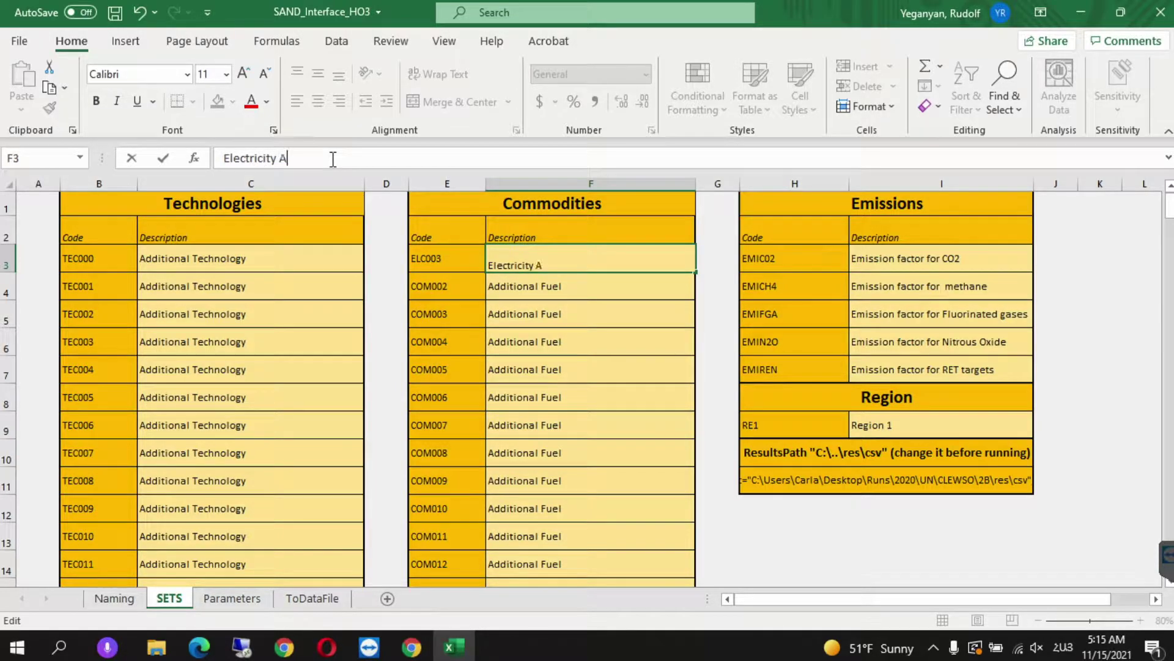
{"action": "key", "text": "BackSpace"}
{"action": "type", "text": "fter Distribution"}
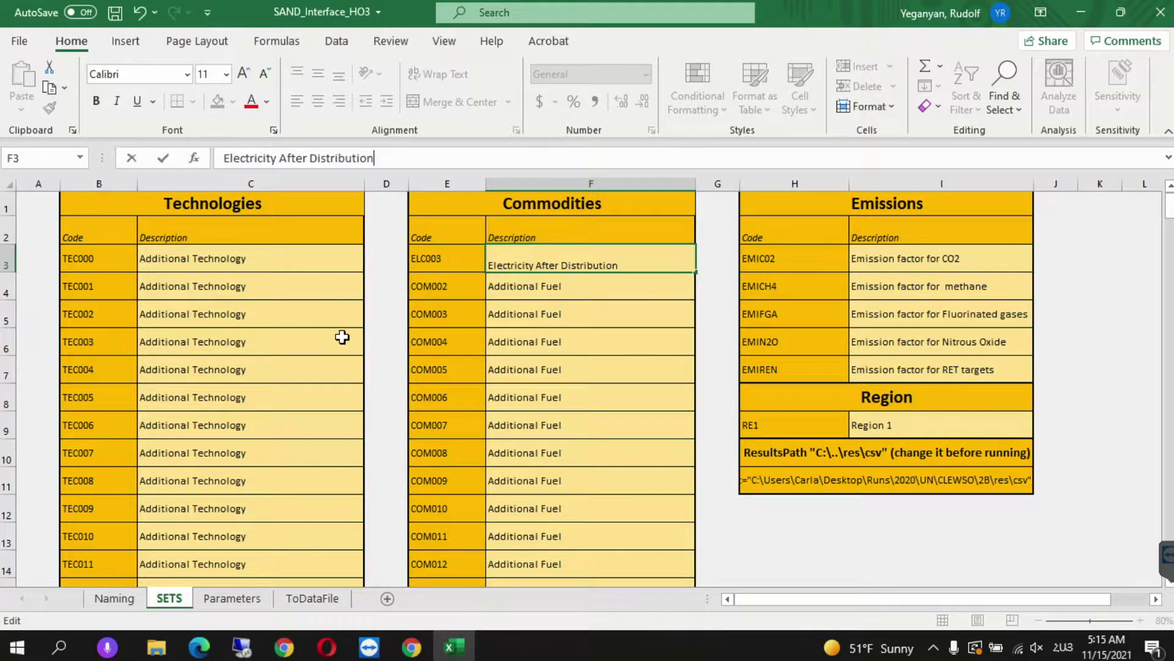
{"action": "left_click", "coordinate": [386, 312]}
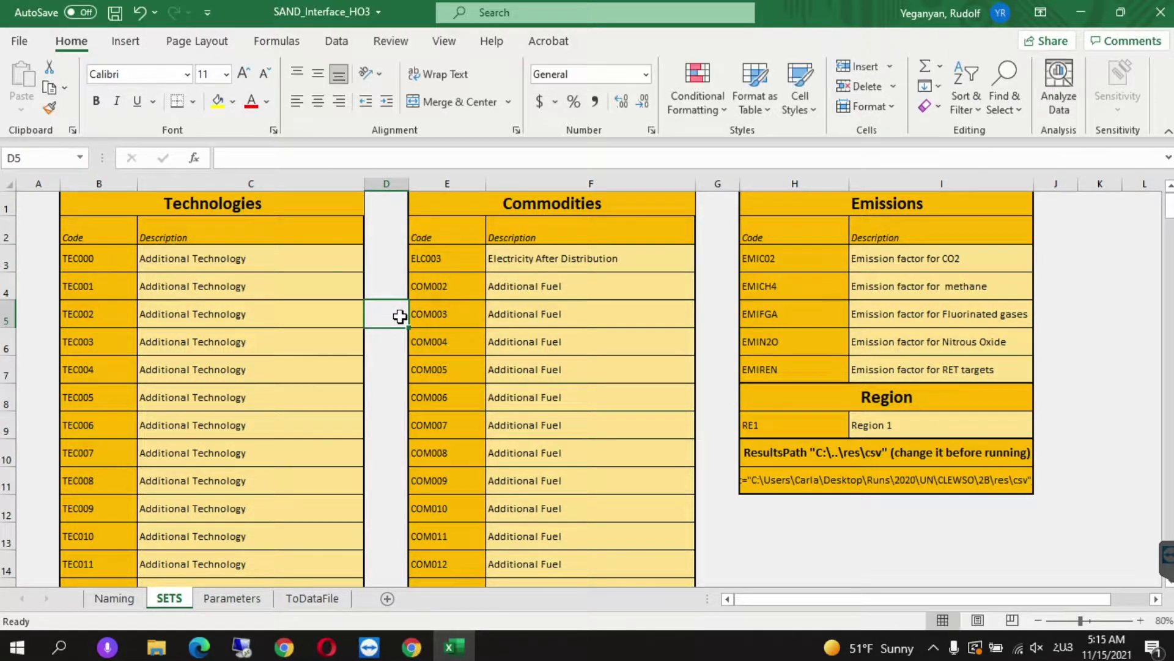
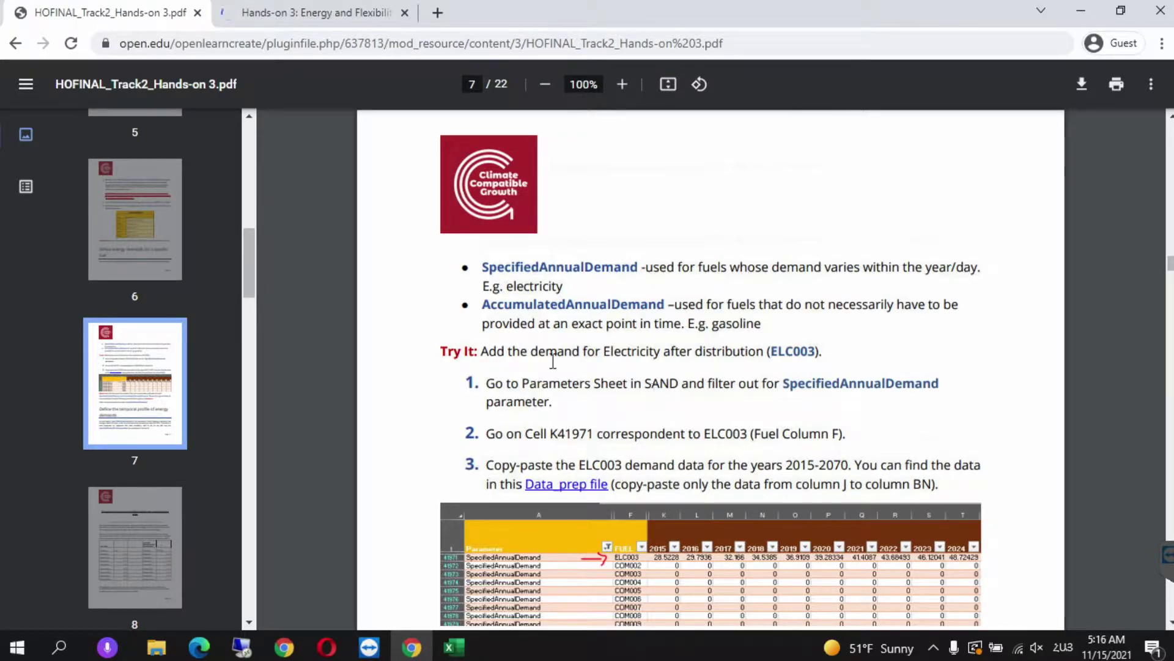
On the Hands-on 3 Zenodo page in Chrome, download Data_Prep_HO3.xlsx and open the downloaded workbook
{"action": "left_click", "coordinate": [305, 12]}
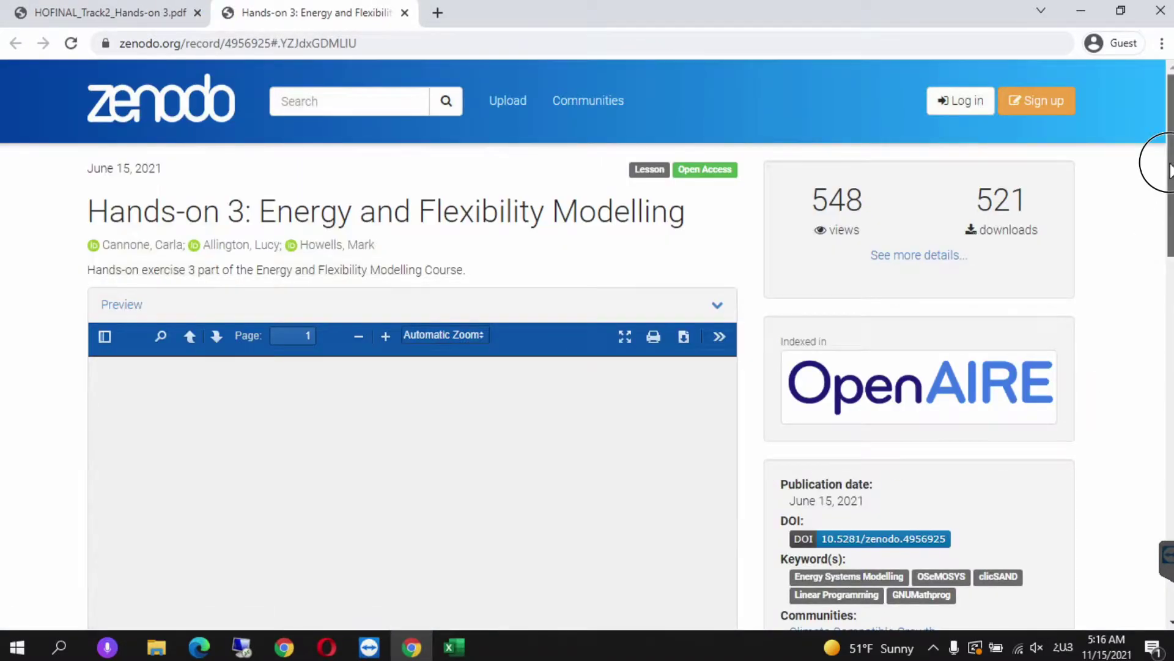
{"action": "left_click_drag", "start_coordinate": [1168, 165], "coordinate": [1162, 306]}
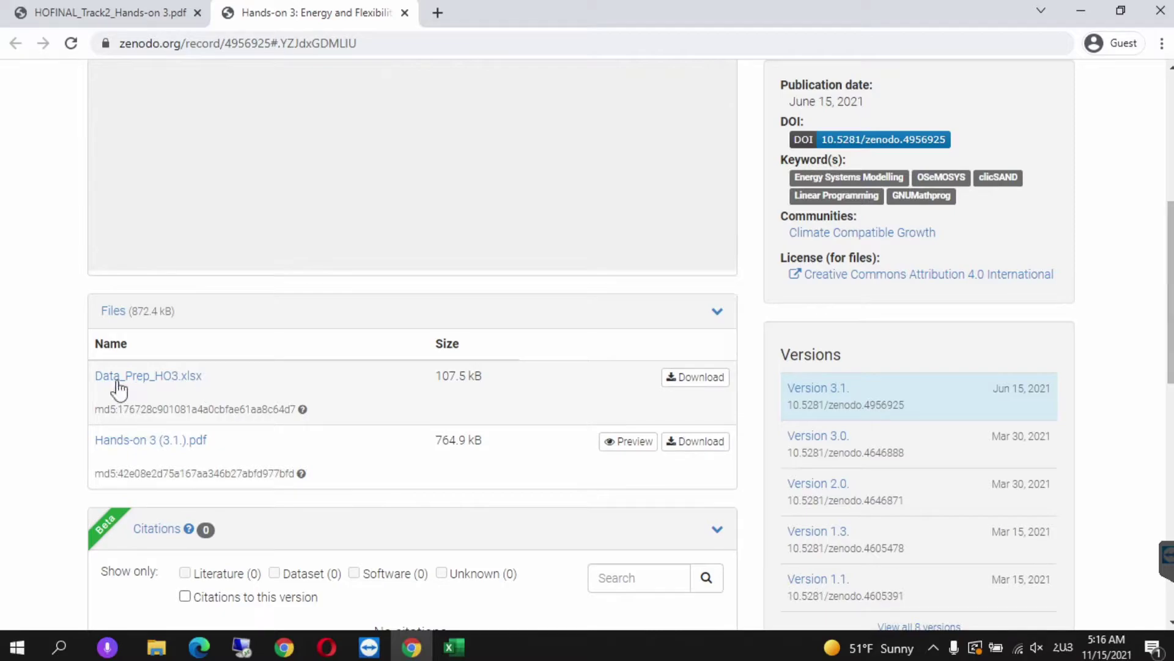
{"action": "left_click", "coordinate": [691, 378]}
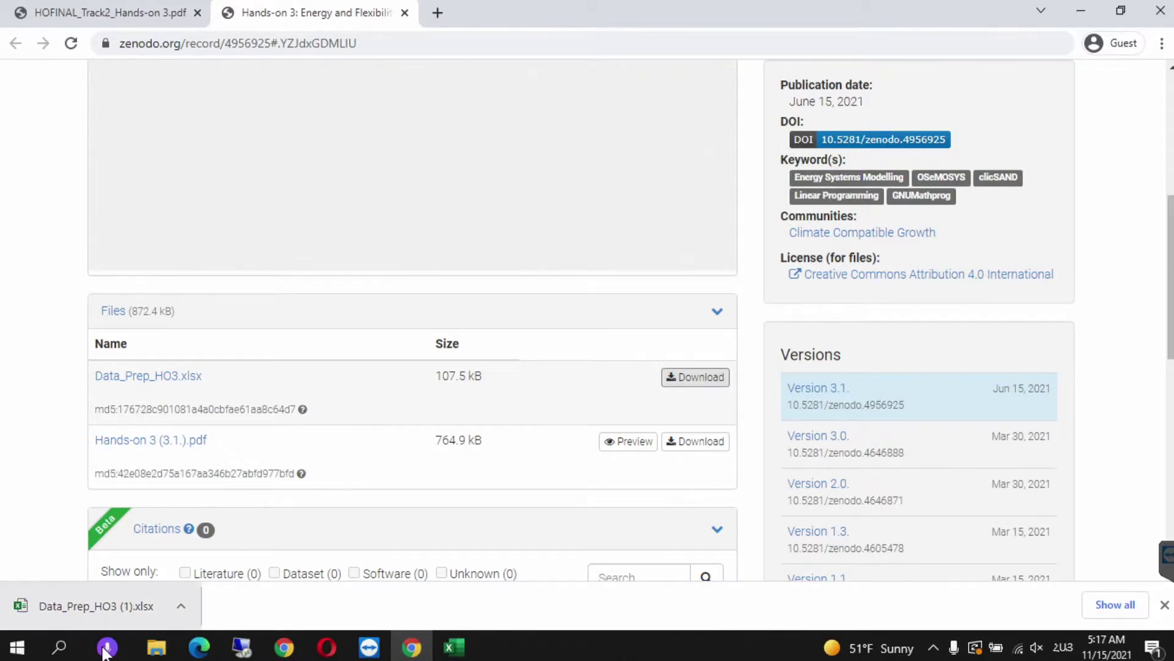
{"action": "left_click", "coordinate": [83, 605]}
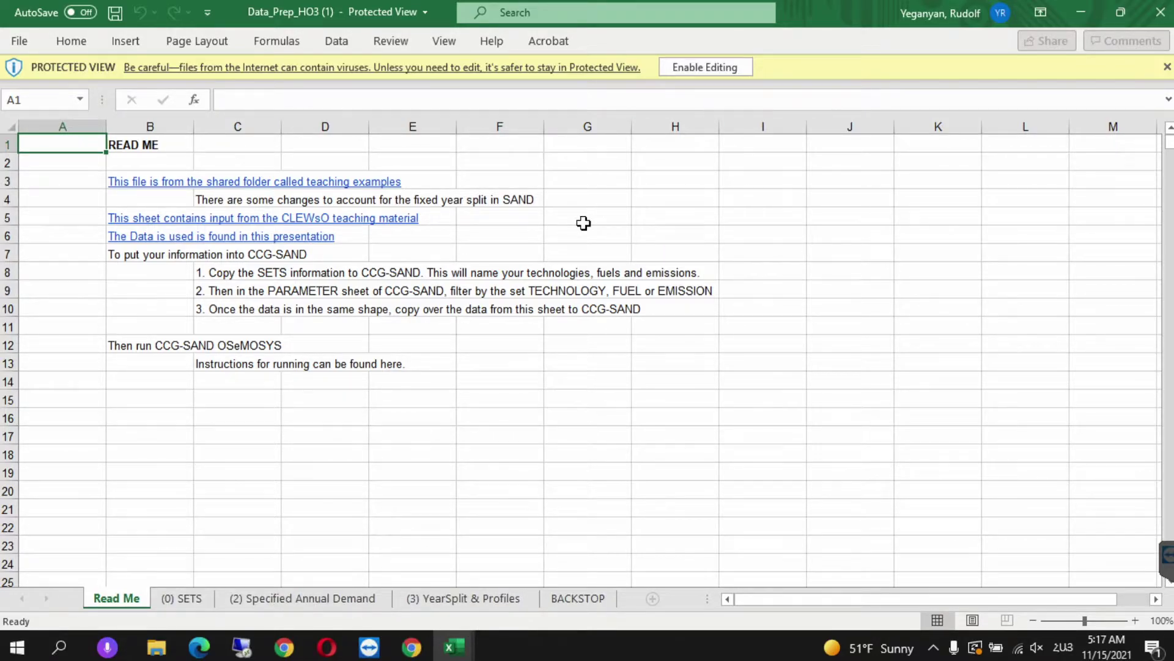
In SAND_Interface_HO3, filter the Parameter column of the Parameters sheet to show only SpecifiedAnnualDemand
{"action": "left_click", "coordinate": [456, 649]}
{"action": "left_click", "coordinate": [377, 575]}
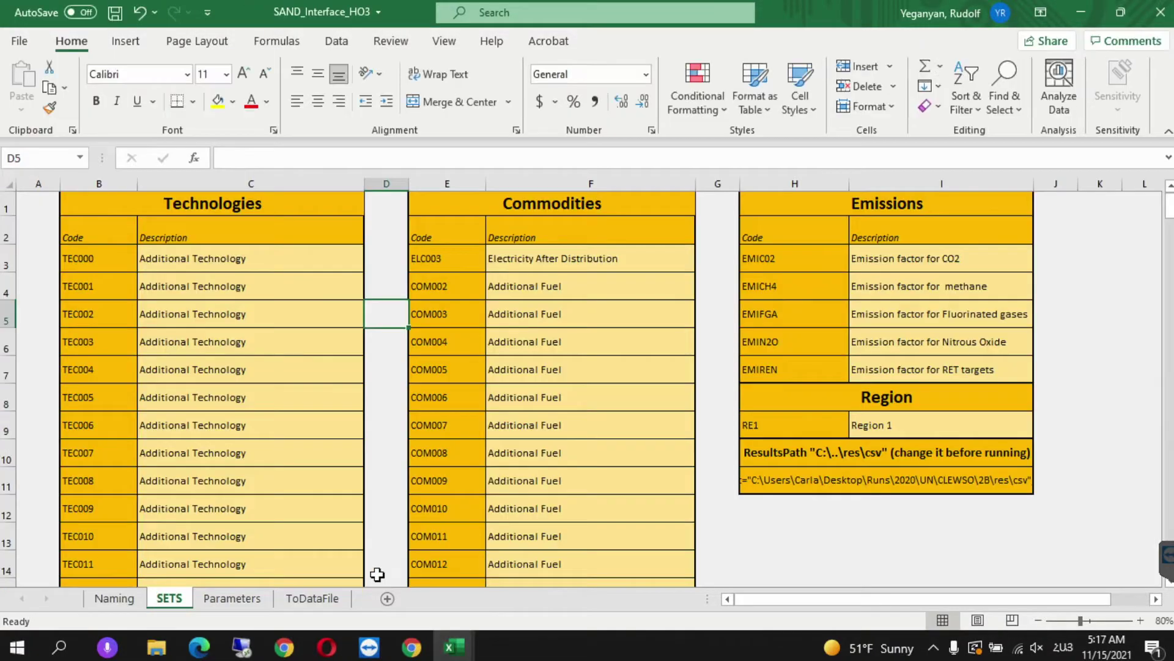
{"action": "left_click", "coordinate": [233, 601]}
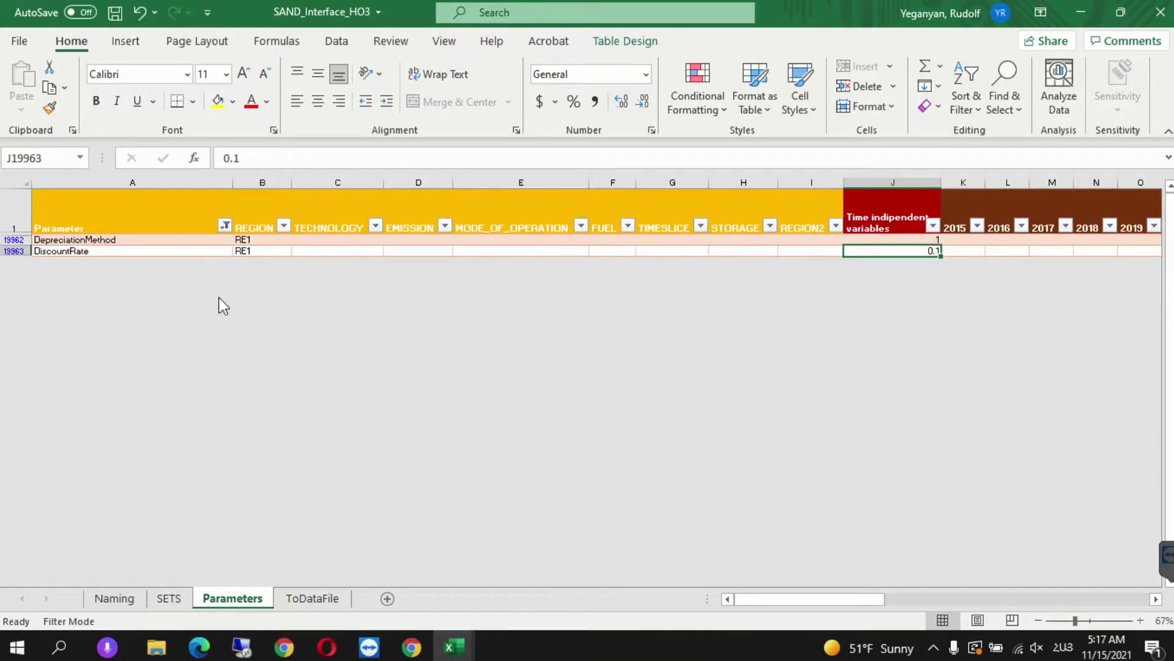
{"action": "left_click", "coordinate": [226, 227]}
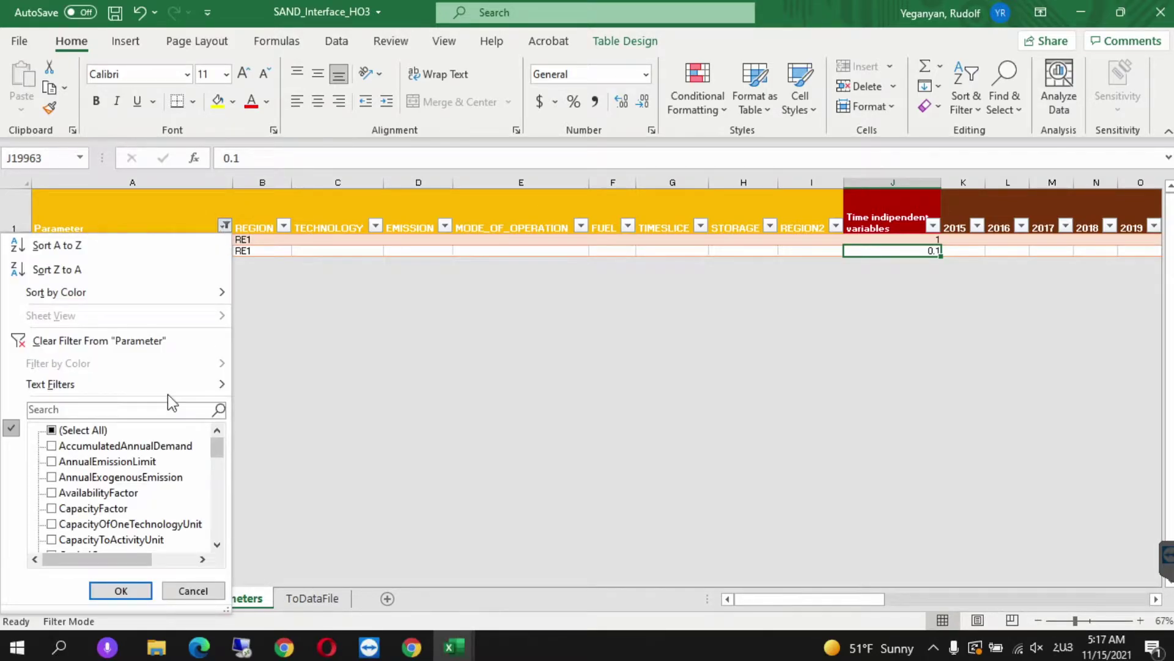
{"action": "left_click", "coordinate": [51, 430]}
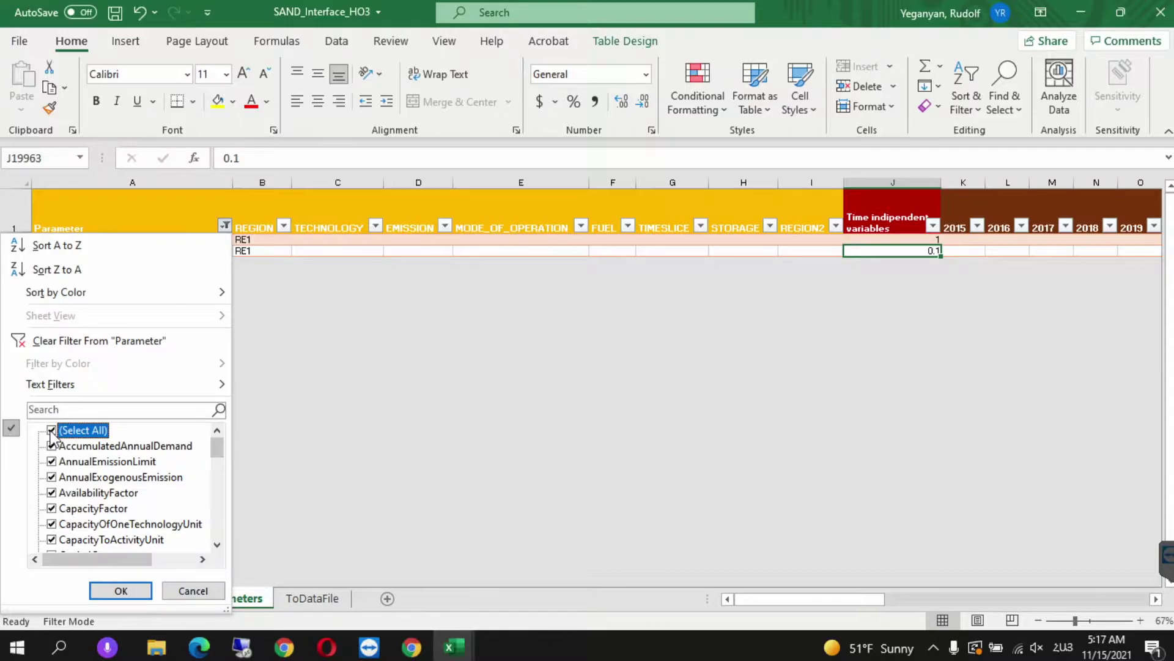
{"action": "left_click", "coordinate": [51, 430]}
{"action": "left_click_drag", "start_coordinate": [219, 451], "coordinate": [216, 507]}
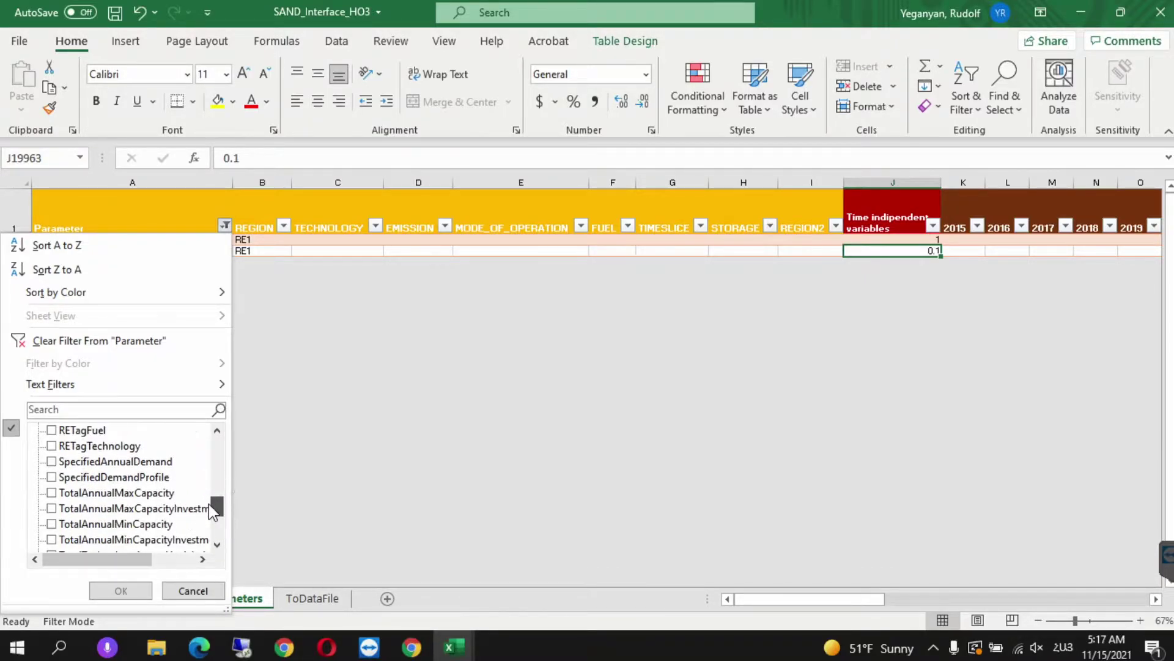
{"action": "left_click", "coordinate": [51, 462]}
{"action": "left_click", "coordinate": [119, 589]}
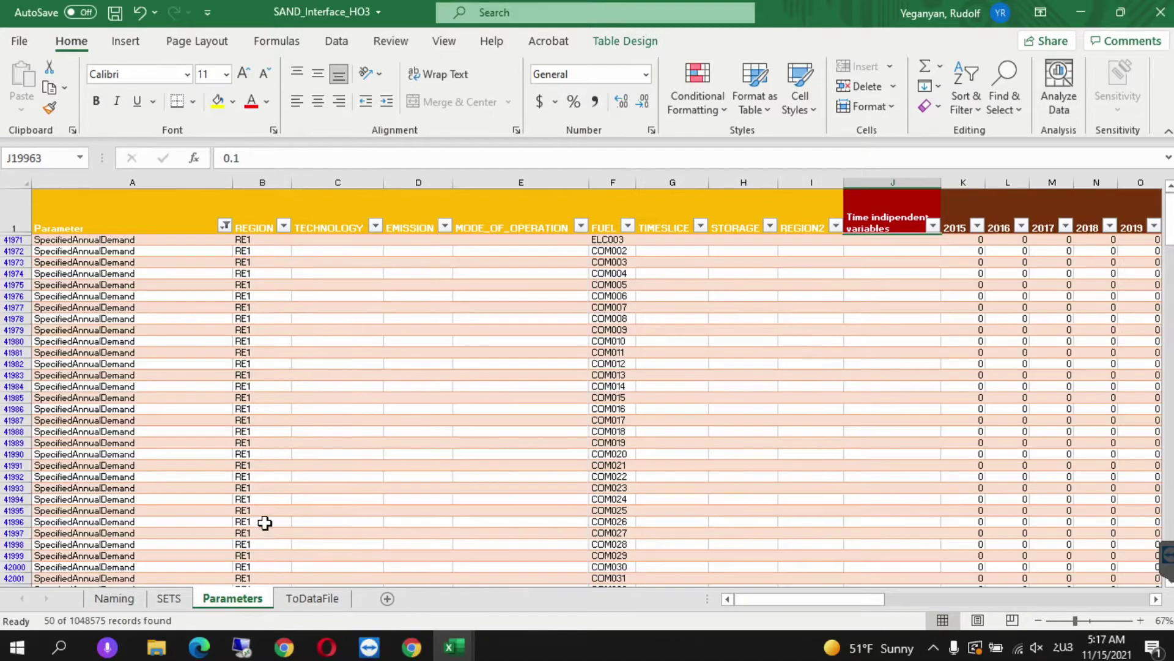
Copy the ELC003 demand values for 2015–2070, starting at J2, from the (2) Specified Annual Demand sheet of Data_Prep_HO3
{"action": "left_click", "coordinate": [969, 241]}
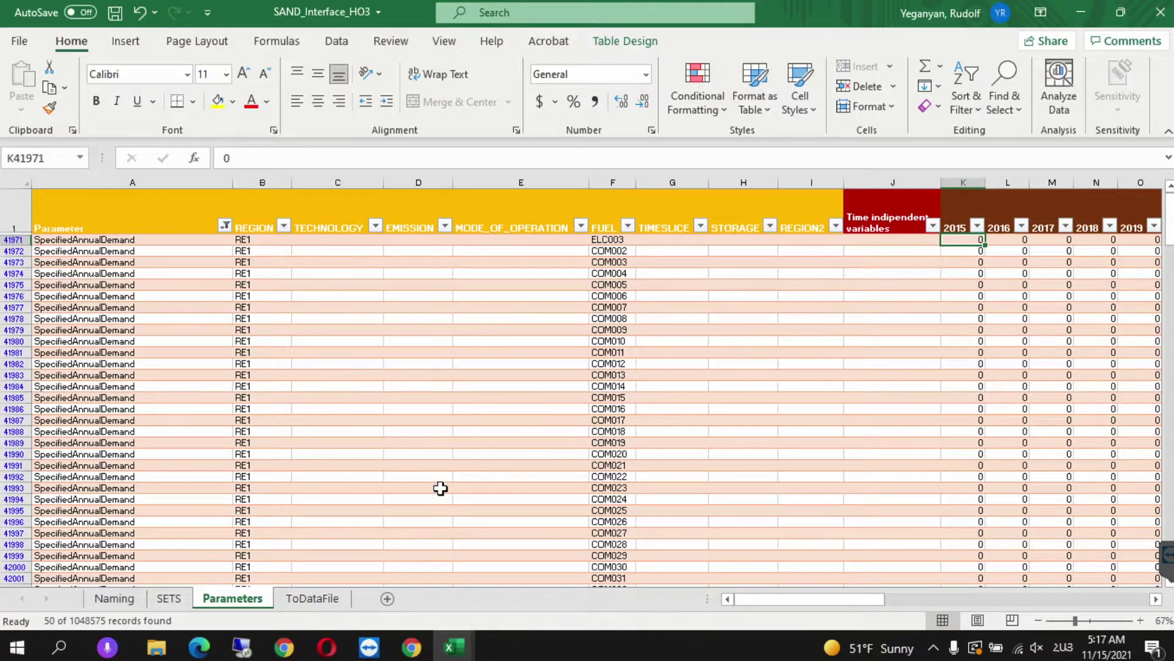
{"action": "mouse_move", "coordinate": [455, 647]}
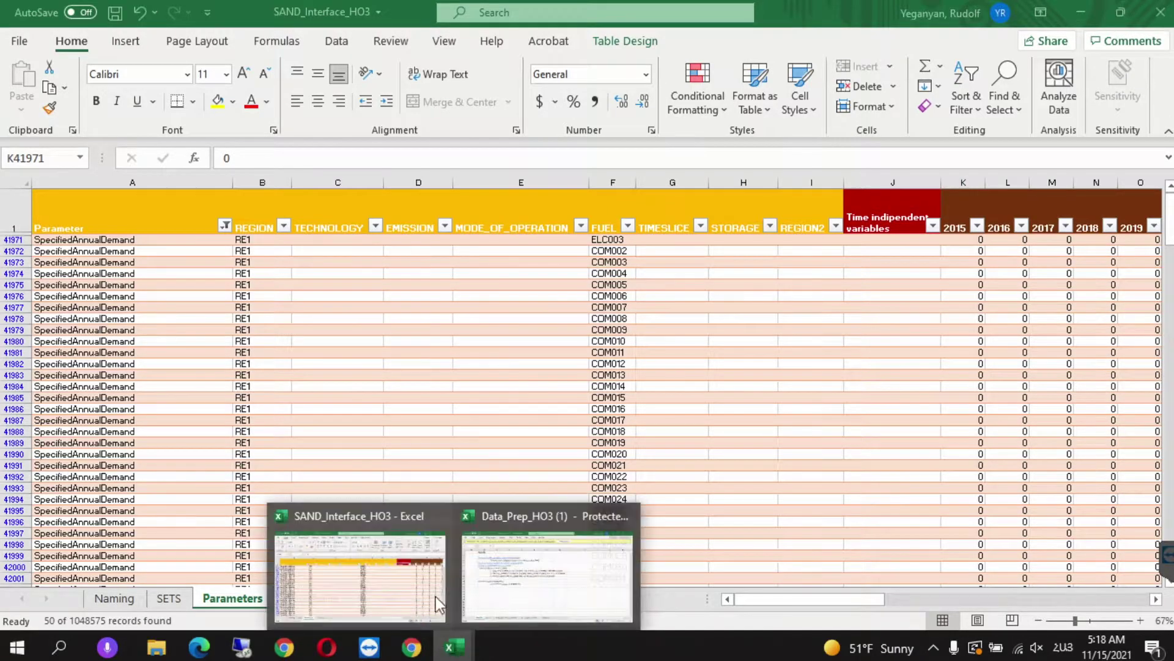
{"action": "left_click", "coordinate": [487, 584]}
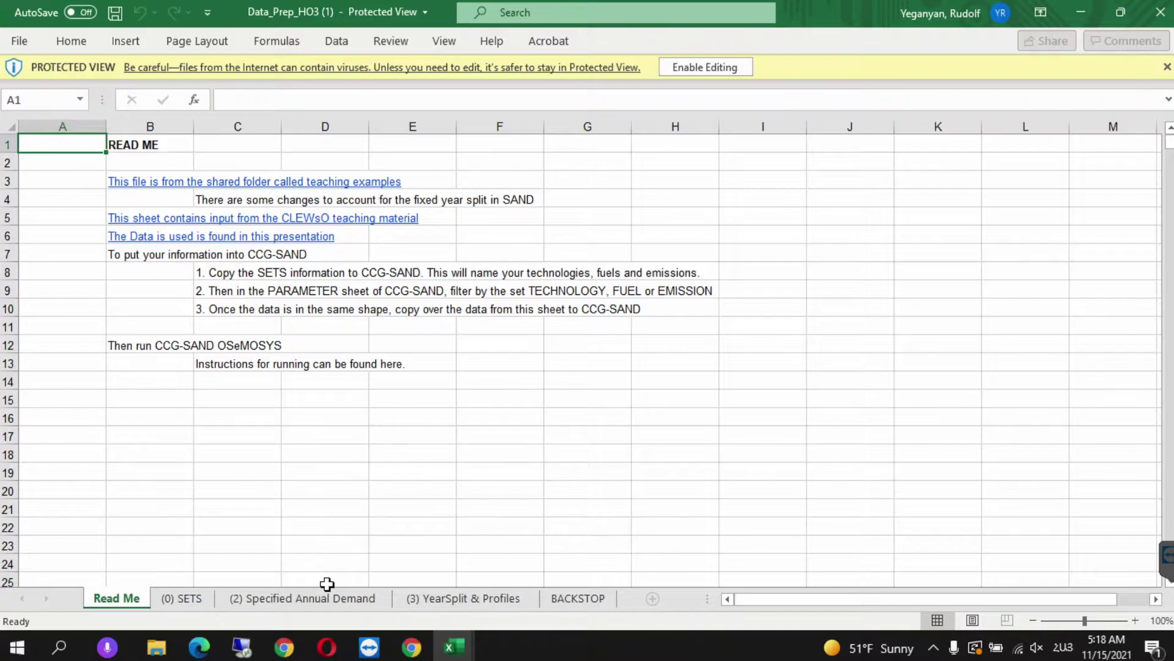
{"action": "left_click", "coordinate": [304, 598]}
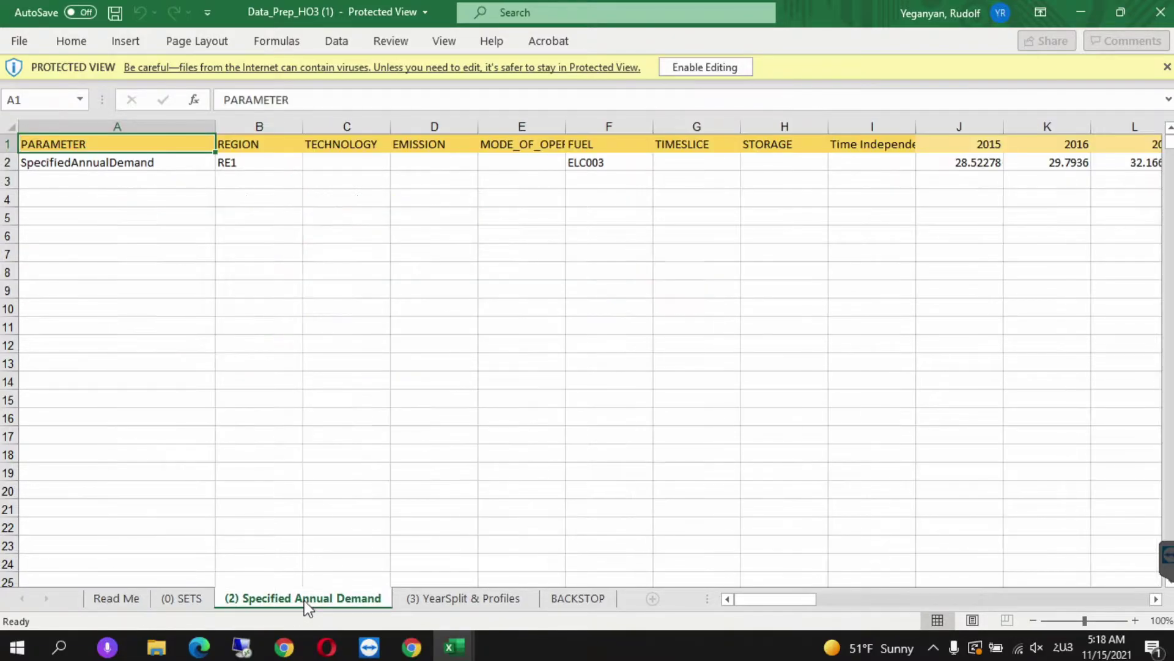
{"action": "left_click", "coordinate": [954, 164]}
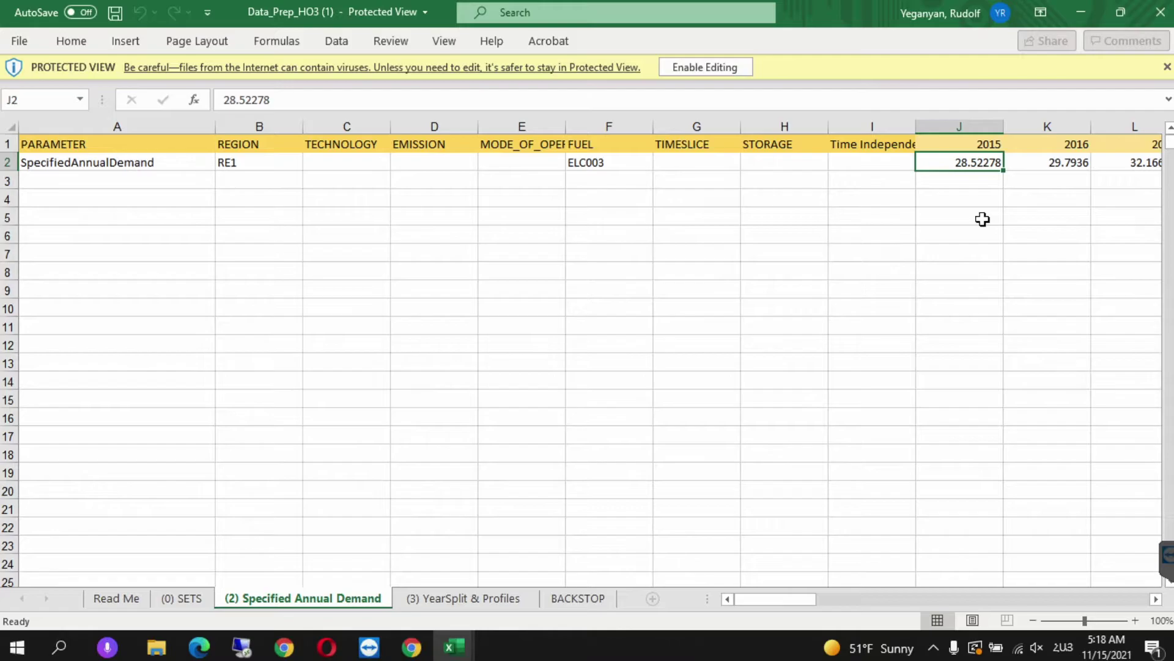
{"action": "key", "text": "ctrl+shift+Right"}
{"action": "key", "text": "ctrl+c"}
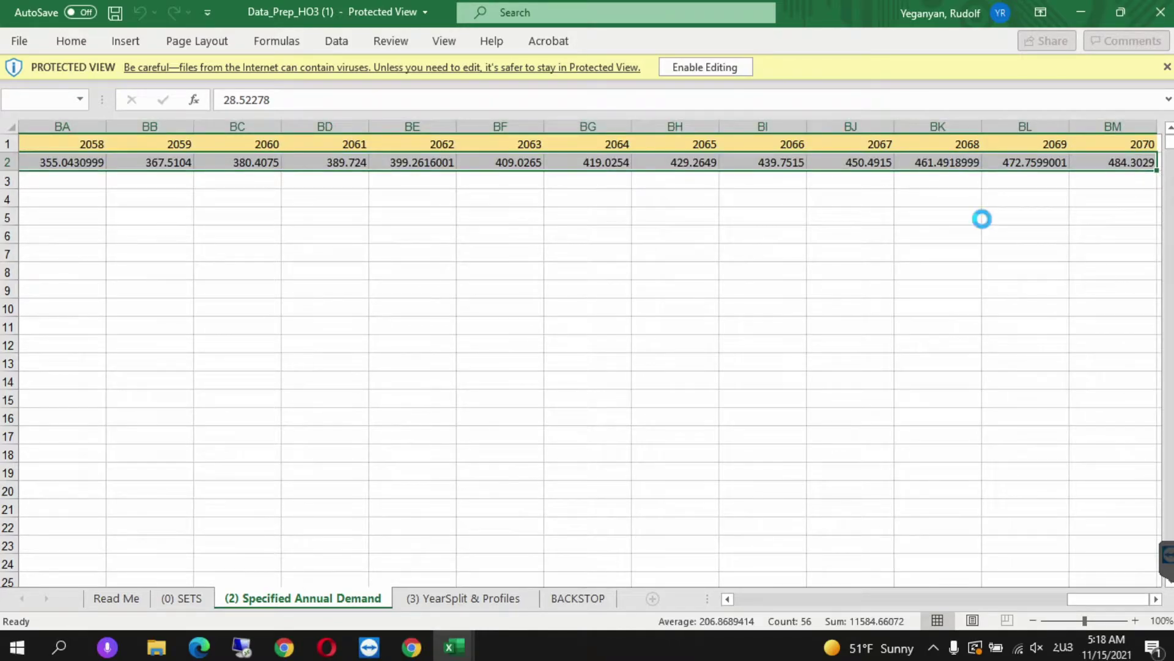
Paste the copied demand values into the ELC003 row of SAND_Interface_HO3's Parameters sheet, starting at K41971, and save the workbook
{"action": "left_click", "coordinate": [456, 646]}
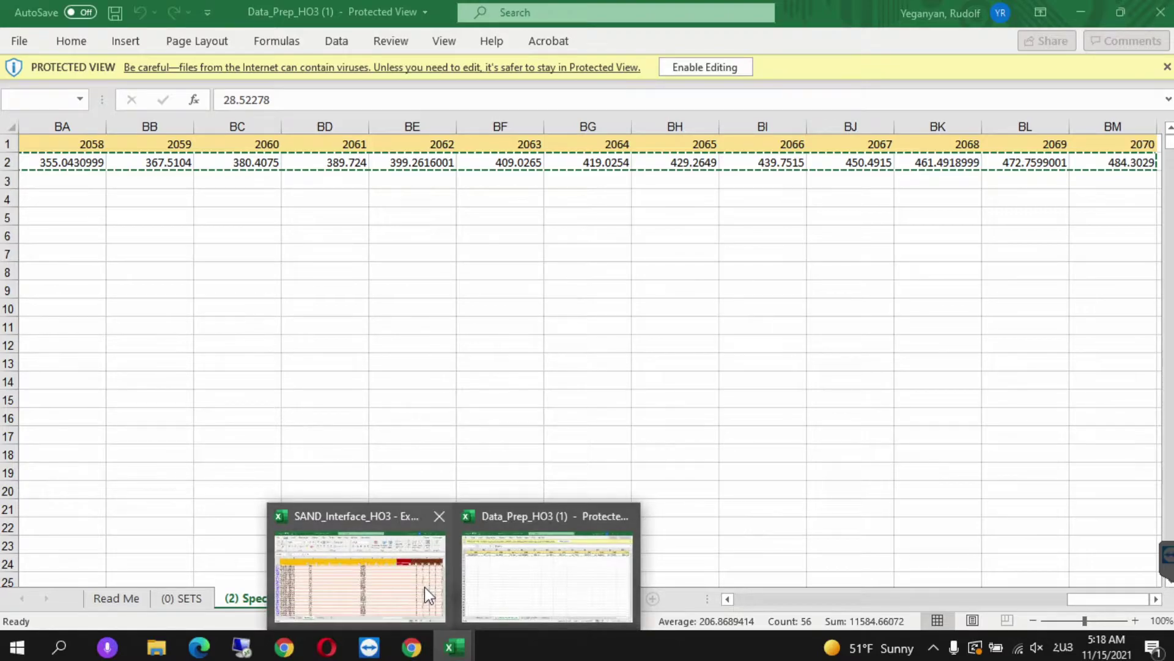
{"action": "key", "text": "alt+Tab"}
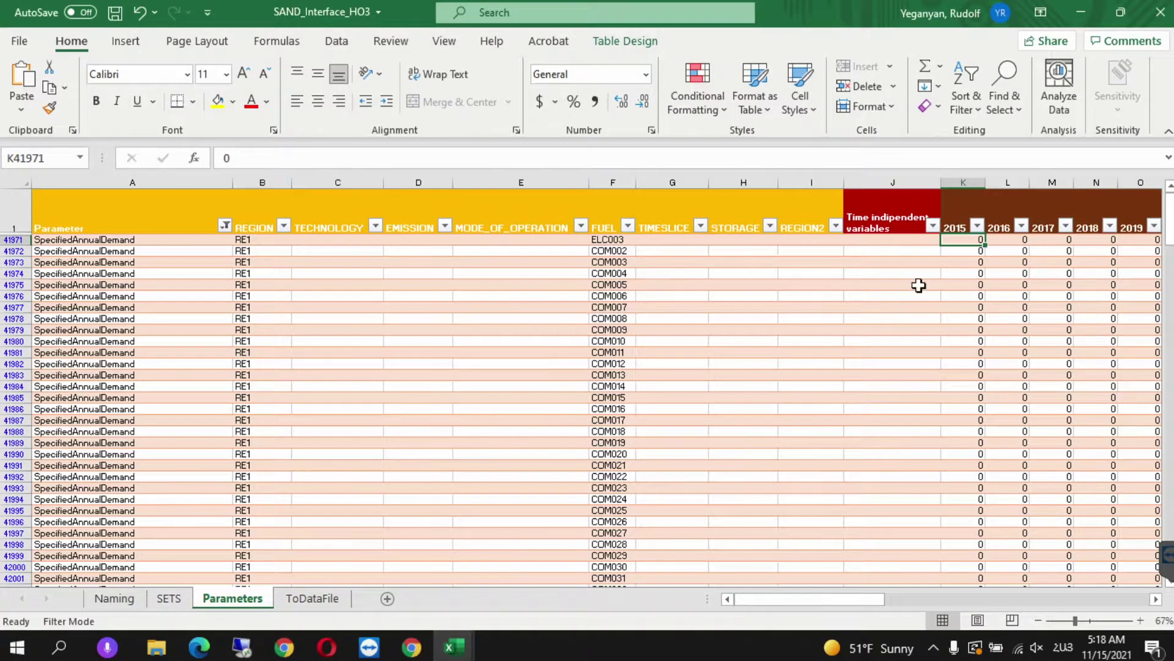
{"action": "right_click", "coordinate": [962, 242]}
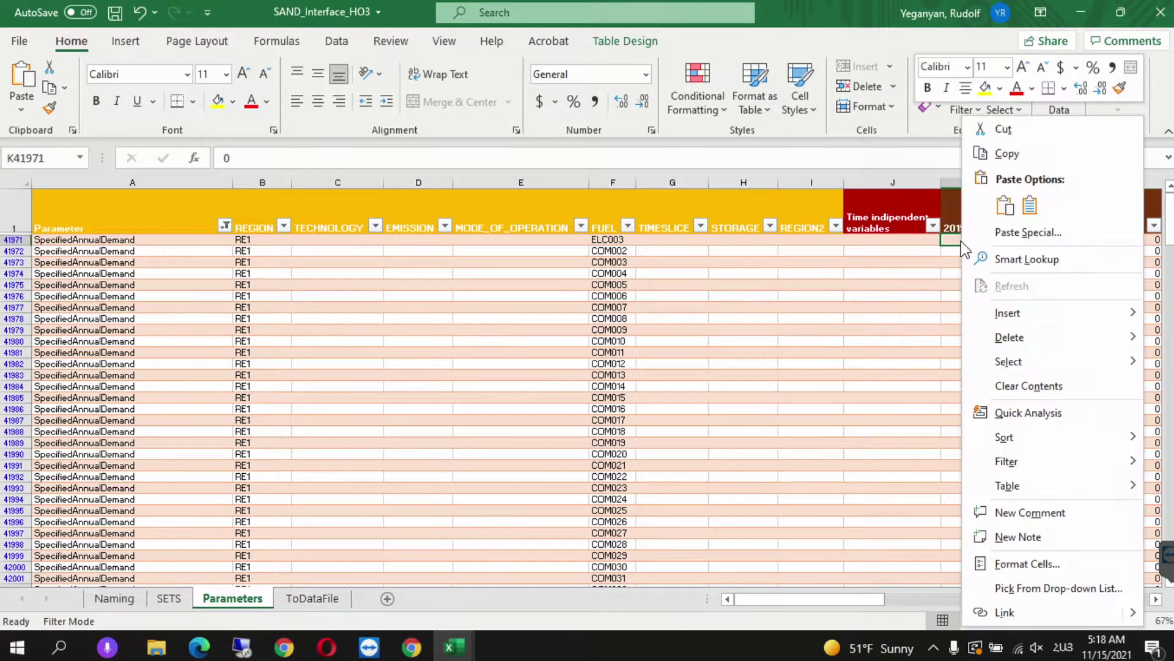
{"action": "left_click", "coordinate": [1006, 205]}
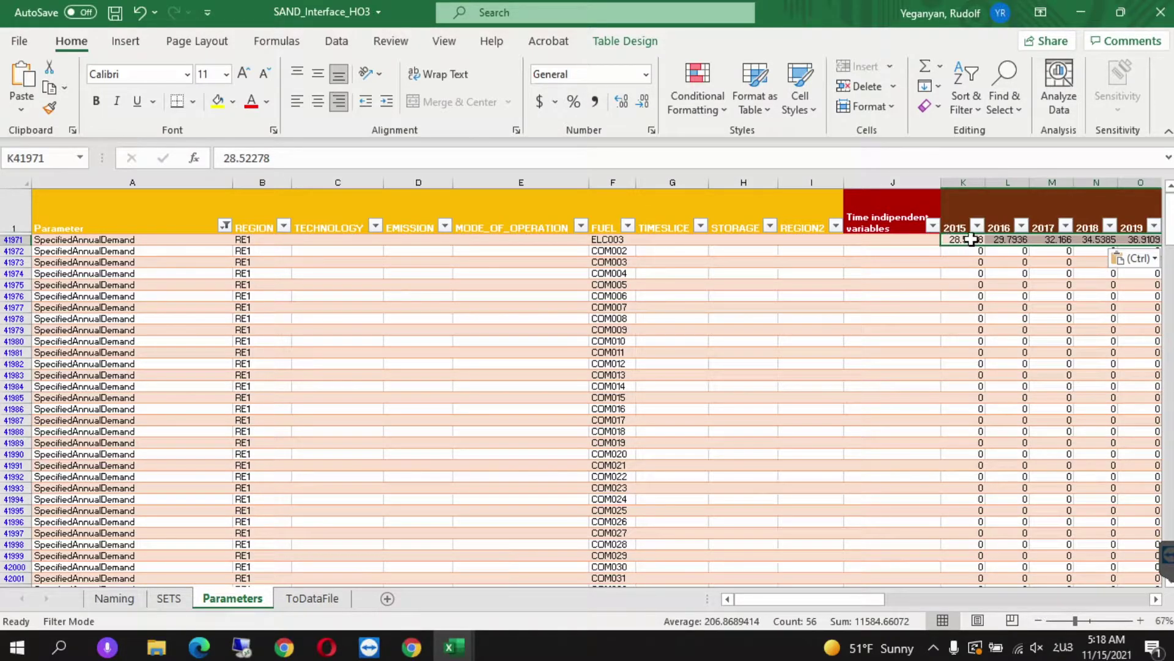
{"action": "left_click", "coordinate": [879, 285]}
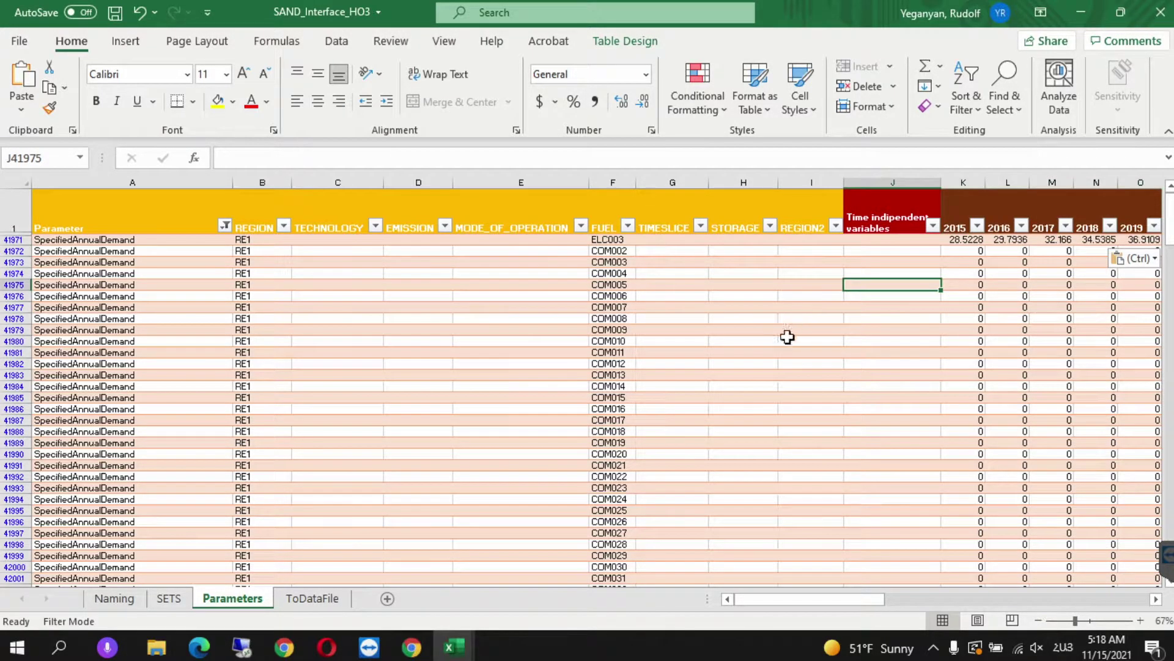
{"action": "key", "text": "ctrl+s"}
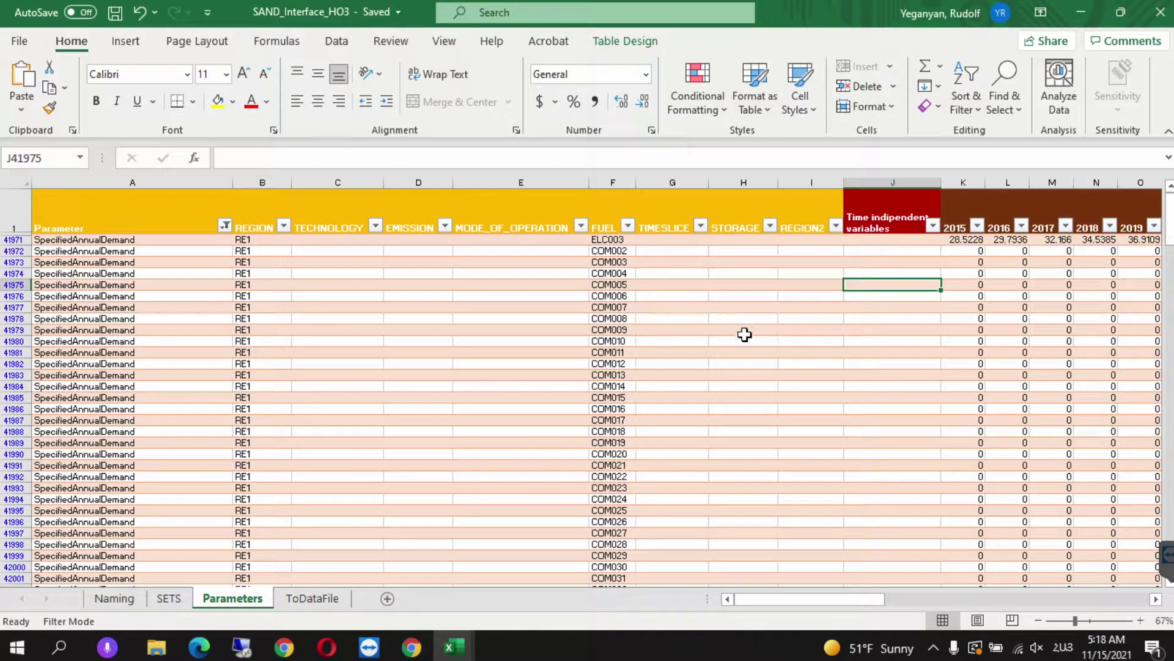
Change the Parameter column filter to show only SpecifiedDemandProfile instead of SpecifiedAnnualDemand
{"action": "left_click", "coordinate": [225, 227]}
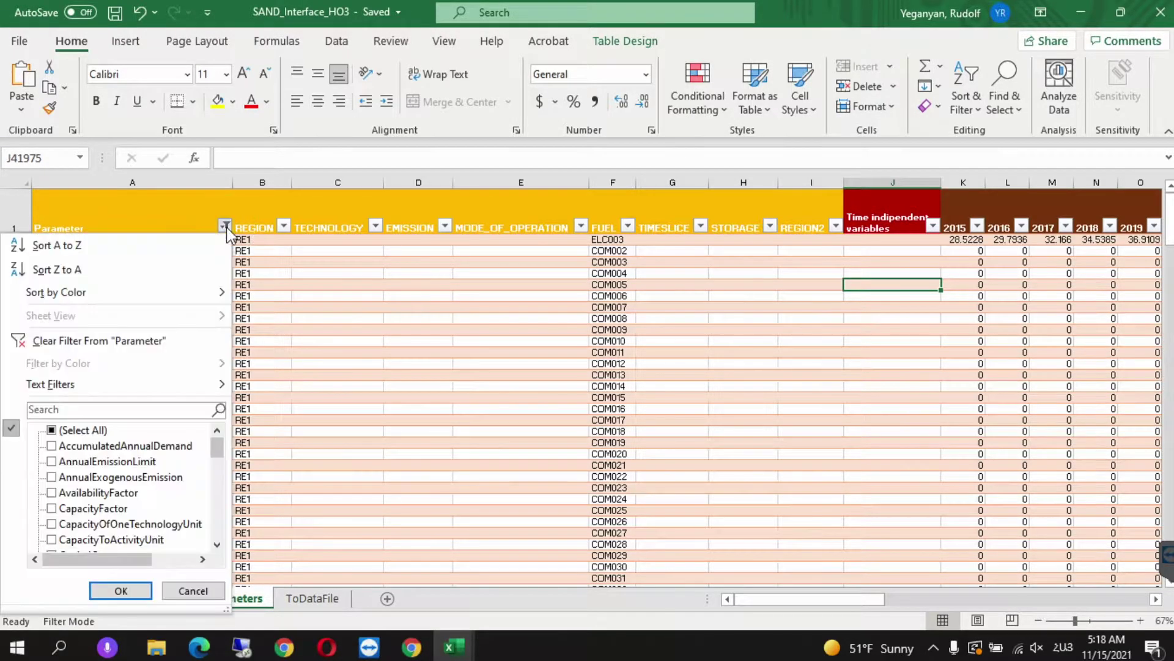
{"action": "left_click_drag", "start_coordinate": [220, 439], "coordinate": [217, 502]}
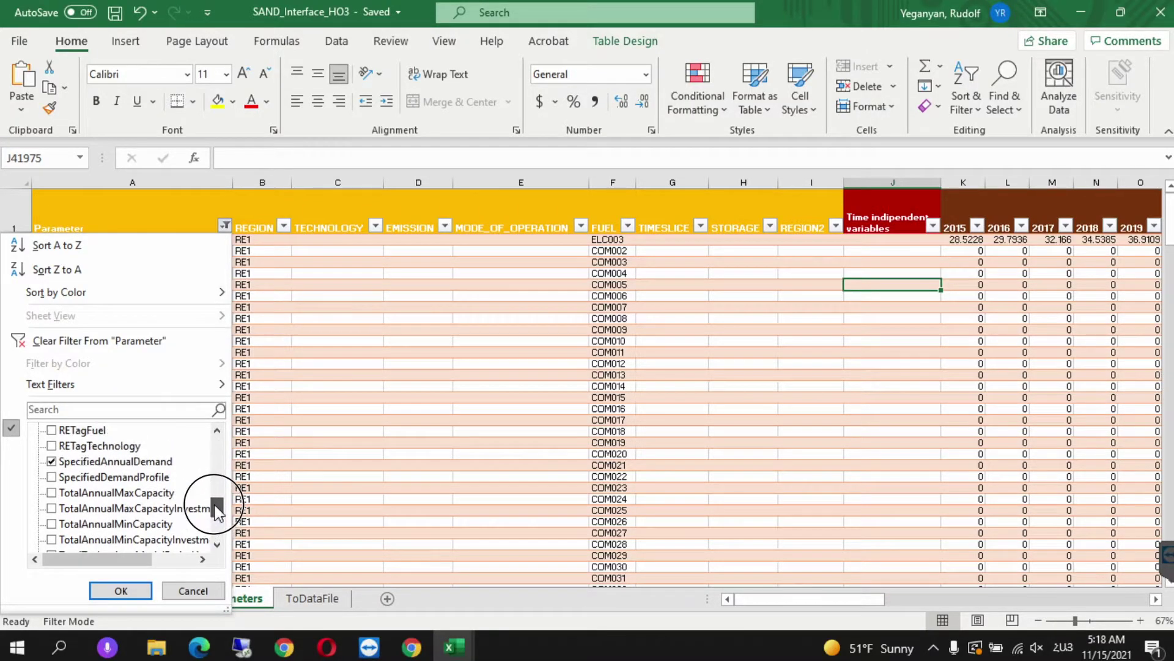
{"action": "left_click", "coordinate": [52, 461]}
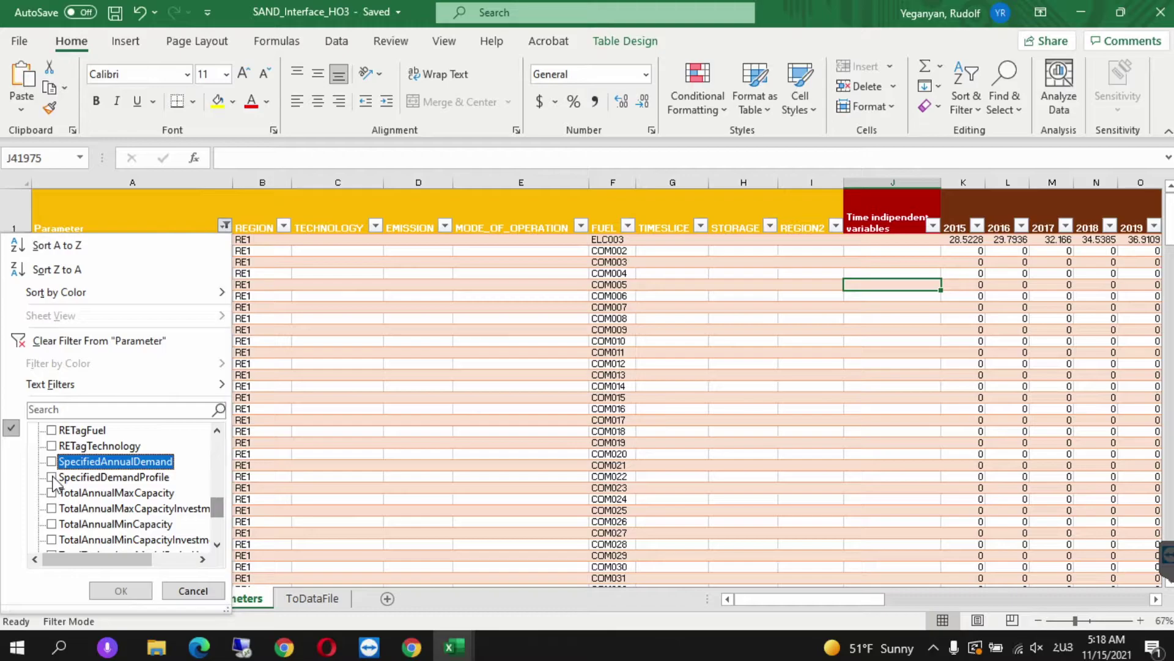
{"action": "left_click", "coordinate": [52, 477]}
{"action": "left_click", "coordinate": [120, 591]}
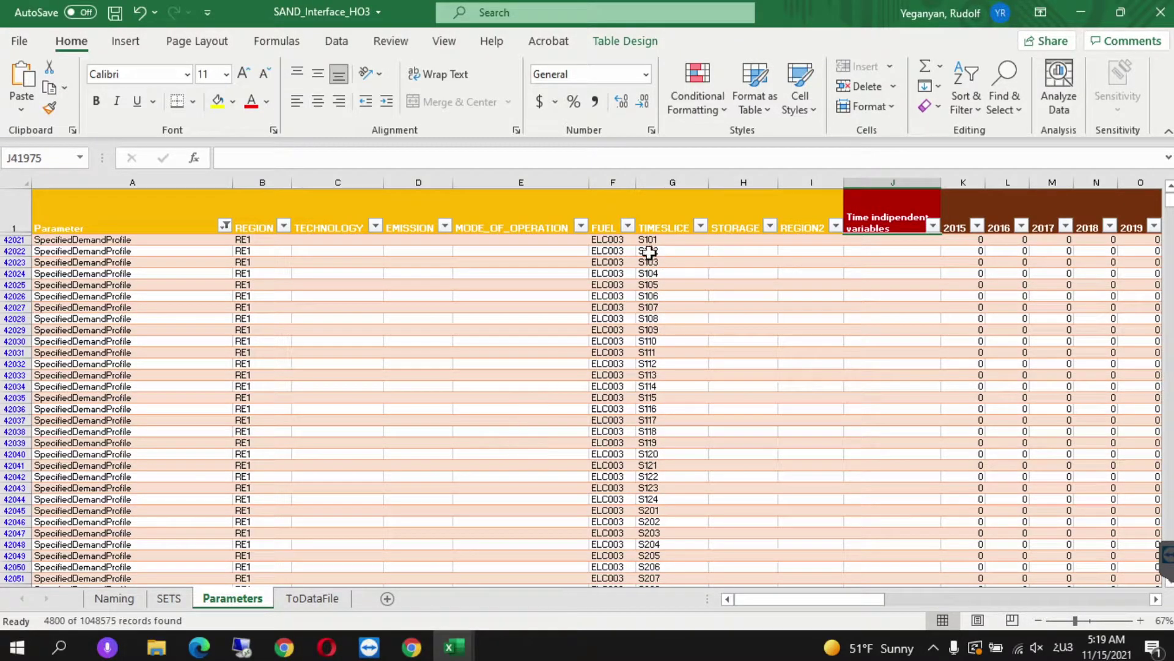
Filter the FUEL column of the Parameters sheet to show only ELC003
{"action": "left_click", "coordinate": [629, 228]}
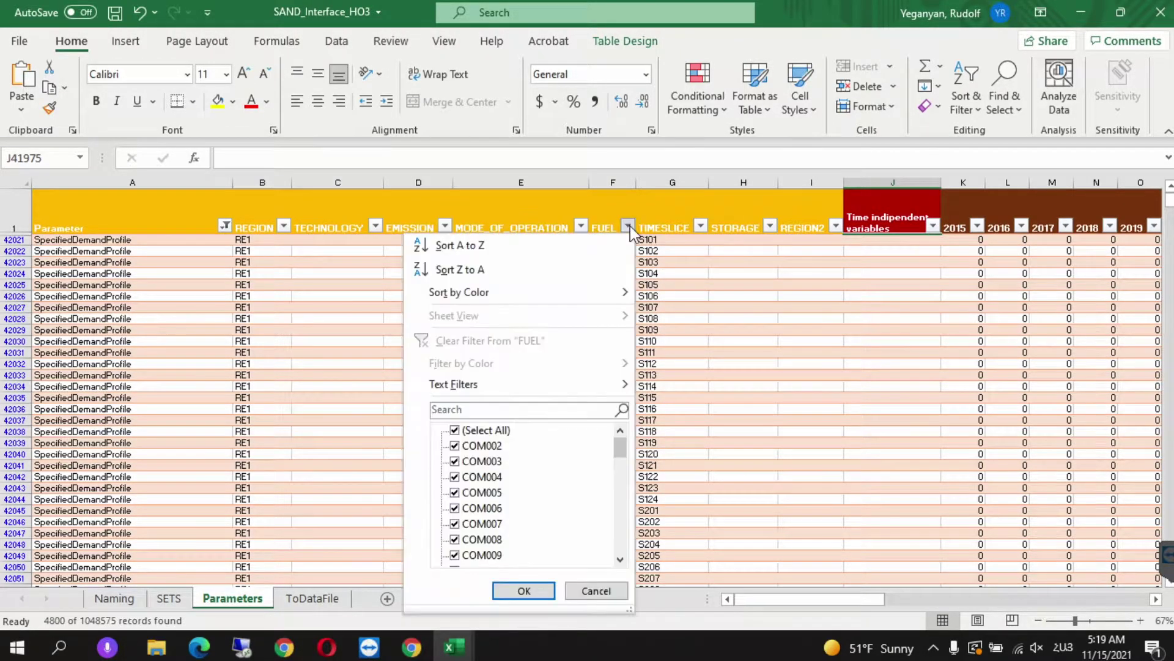
{"action": "left_click", "coordinate": [470, 432]}
{"action": "left_click_drag", "start_coordinate": [619, 446], "coordinate": [619, 558]}
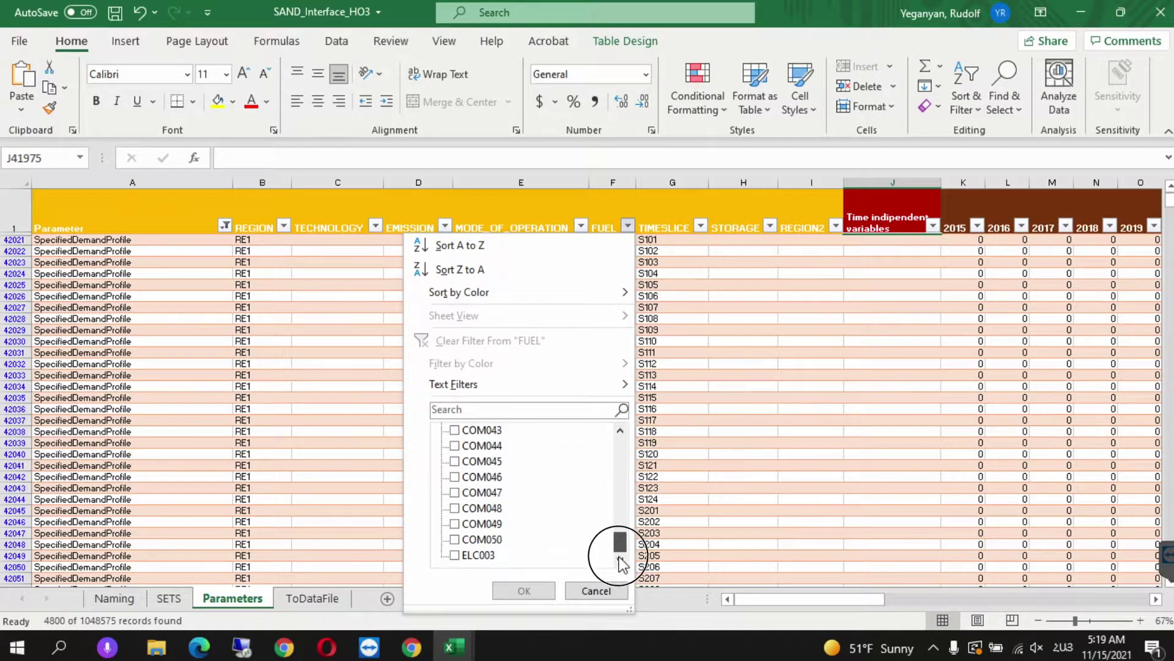
{"action": "left_click", "coordinate": [454, 555]}
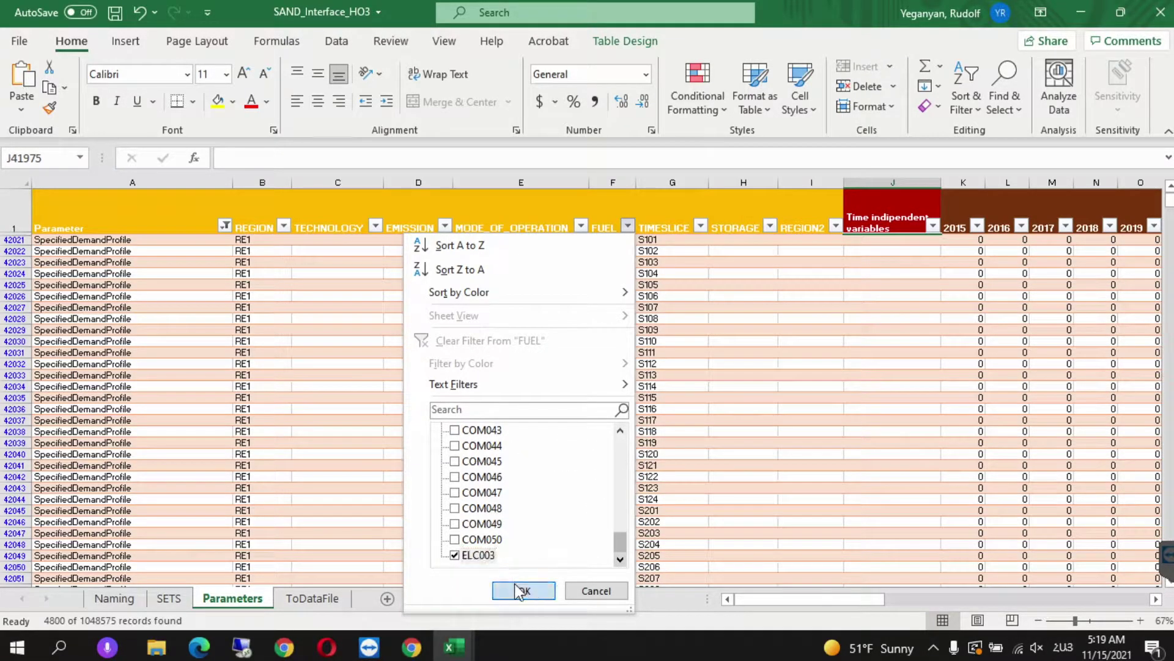
{"action": "left_click", "coordinate": [523, 589]}
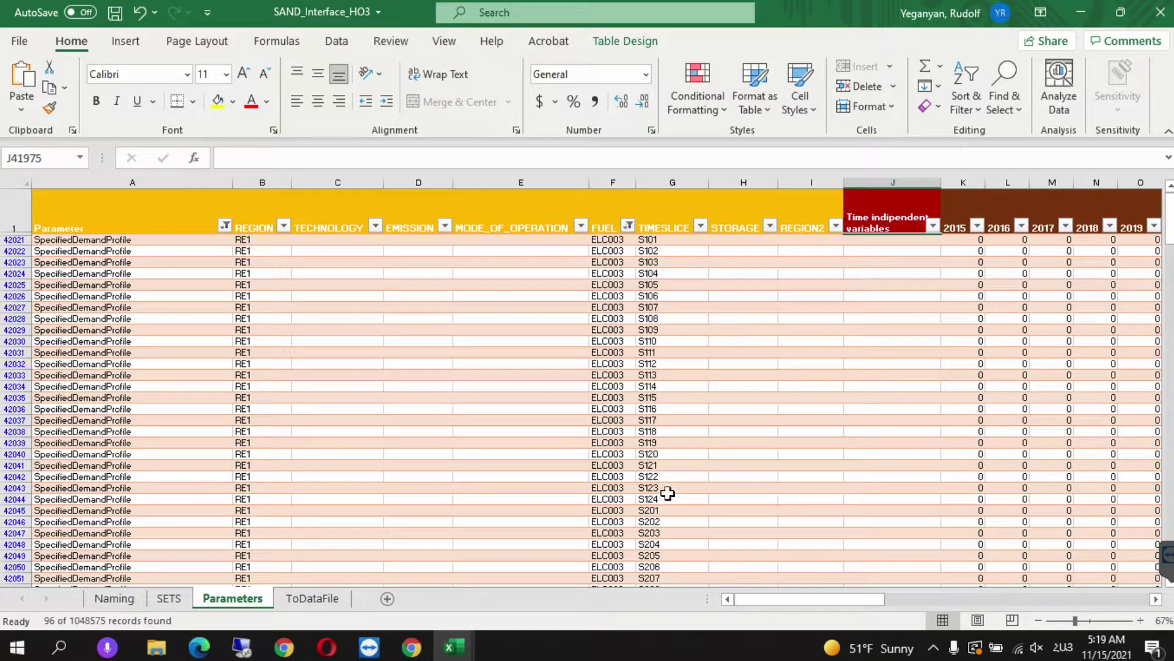
Copy the Specified Demand Profile values for S101–S424, cells D34:D129, from the (3) YearSplit & Profiles sheet of Data_Prep_HO3
{"action": "mouse_move", "coordinate": [459, 643]}
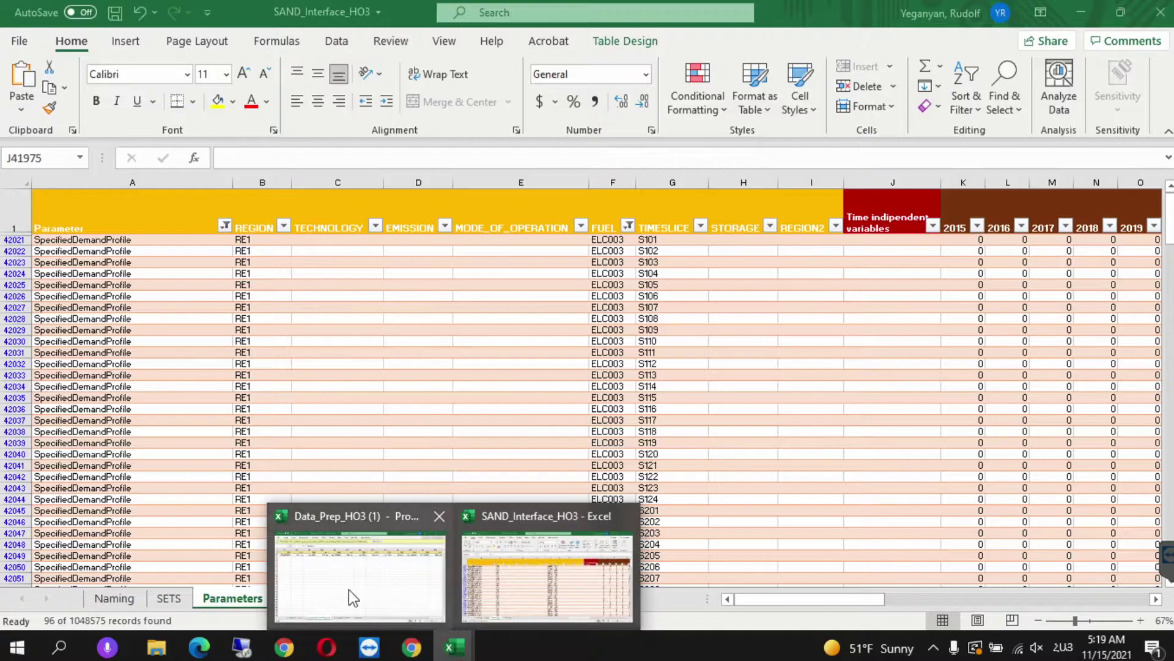
{"action": "left_click", "coordinate": [349, 590]}
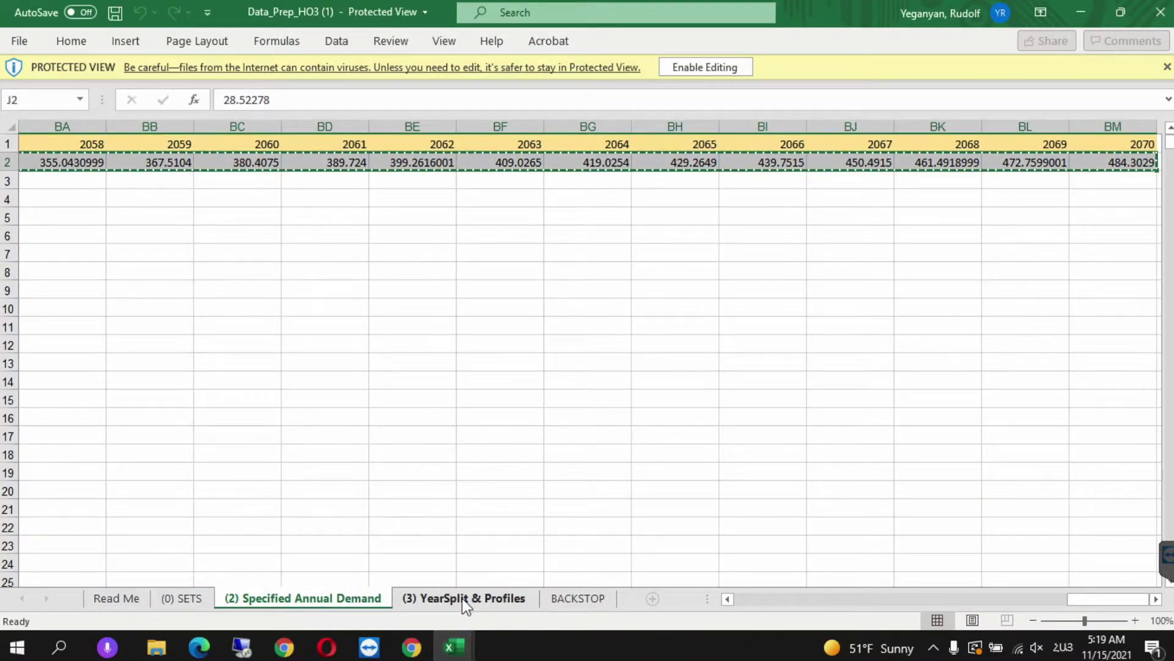
{"action": "left_click", "coordinate": [459, 597]}
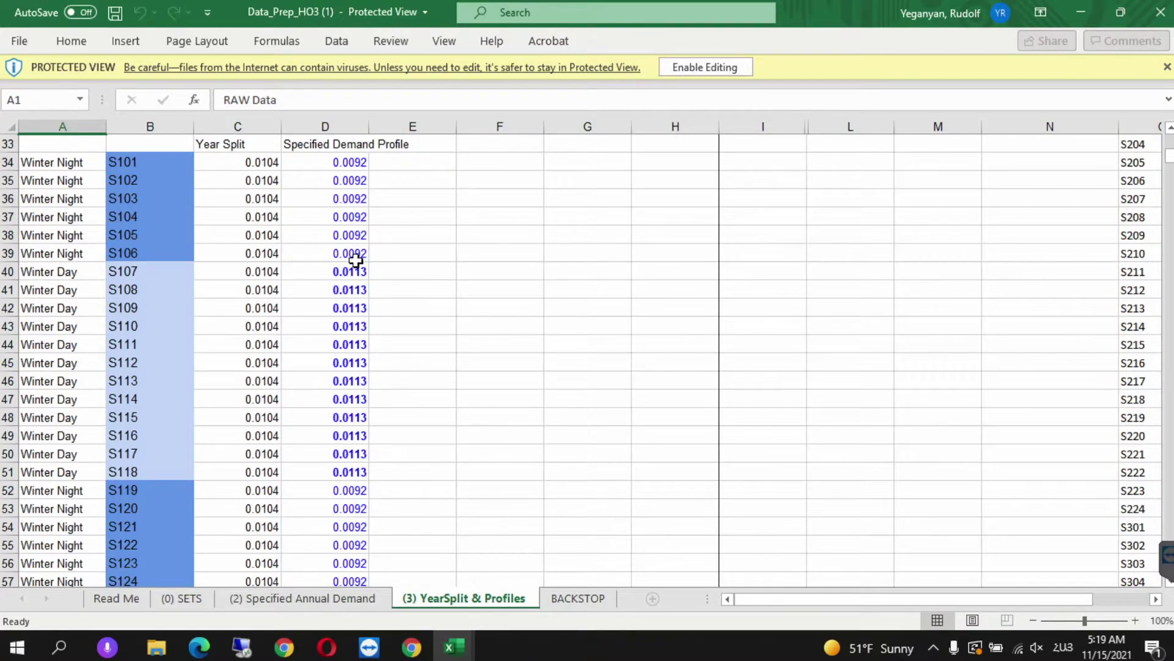
{"action": "left_click", "coordinate": [322, 165]}
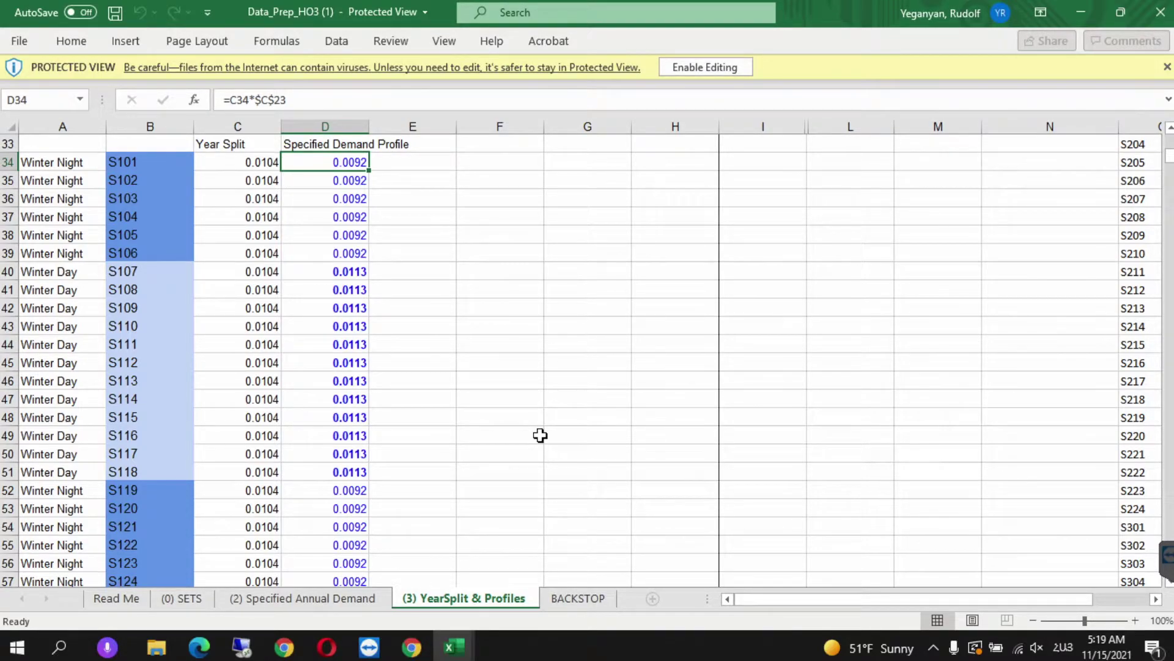
{"action": "key", "text": "ctrl+shift+Down"}
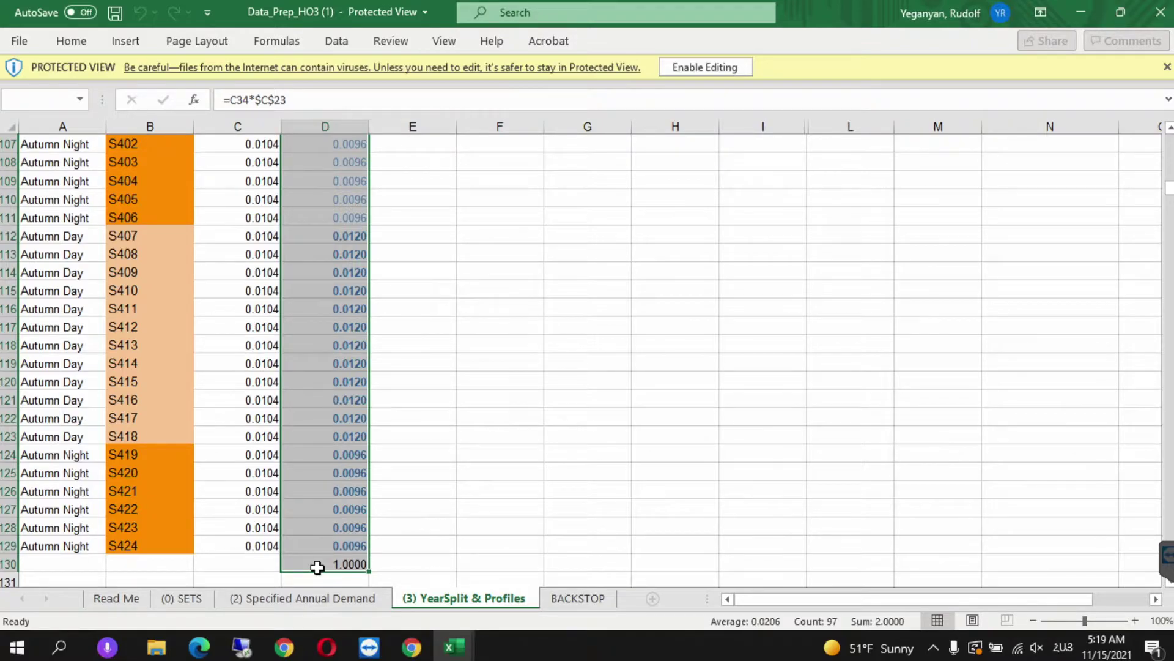
{"action": "key", "text": "shift+Up"}
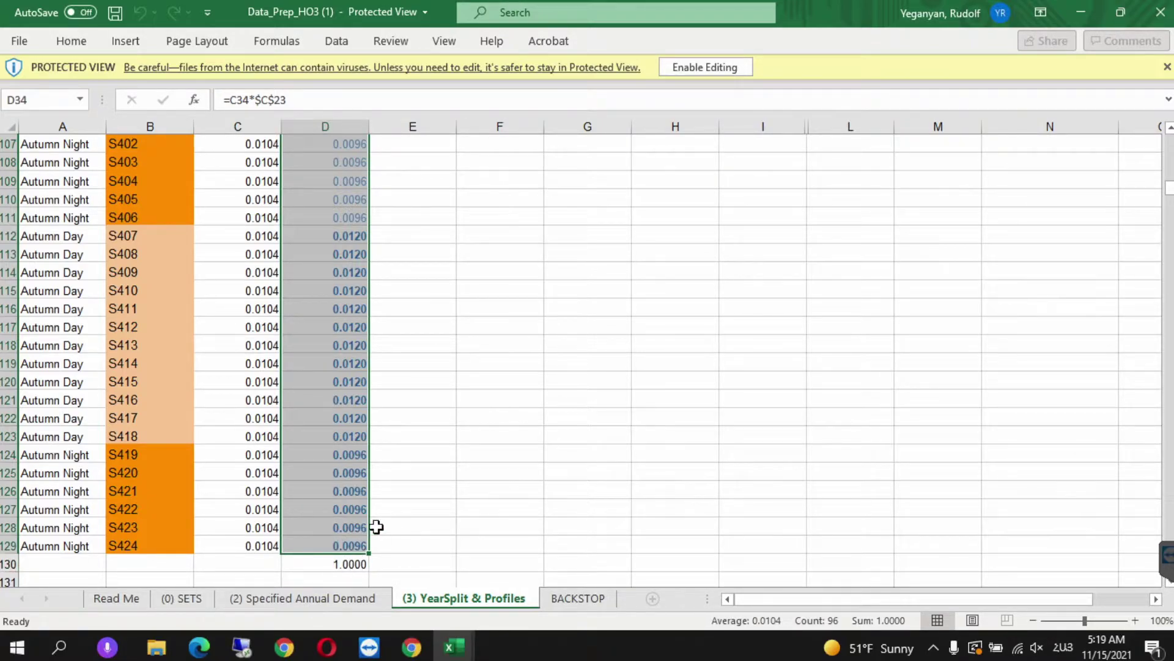
{"action": "key", "text": "ctrl+c"}
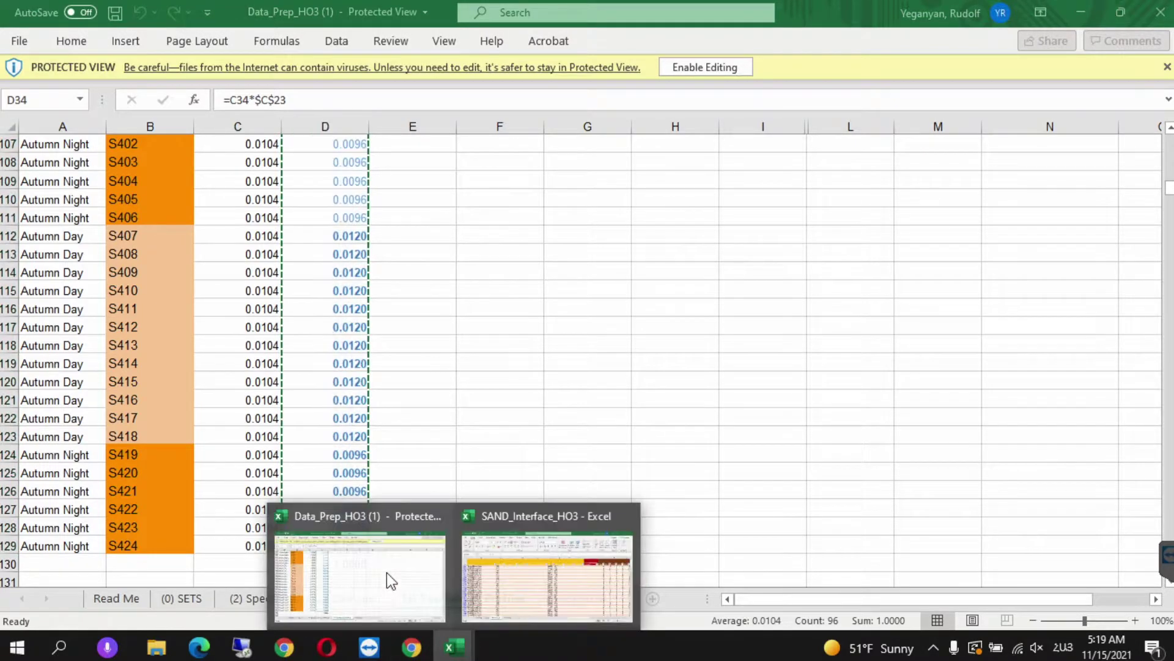
Paste the copied profile values into the 2015 column of SAND_Interface_HO3's Parameters sheet, starting at K42021, matching the destination formatting
{"action": "left_click", "coordinate": [491, 570]}
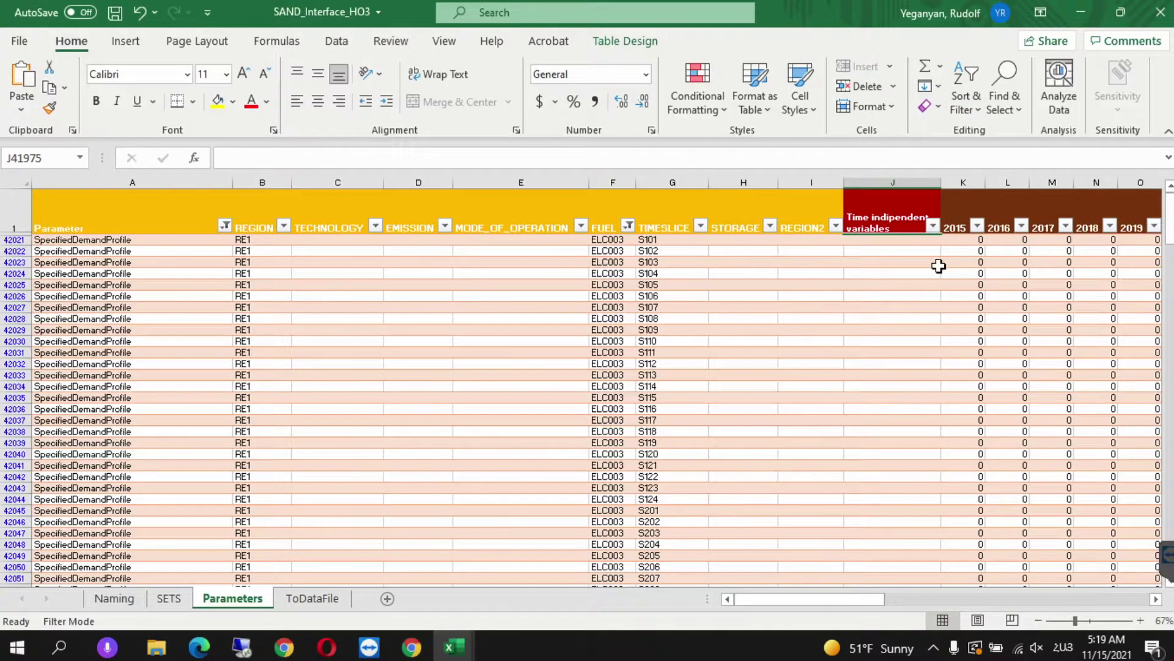
{"action": "right_click", "coordinate": [961, 242]}
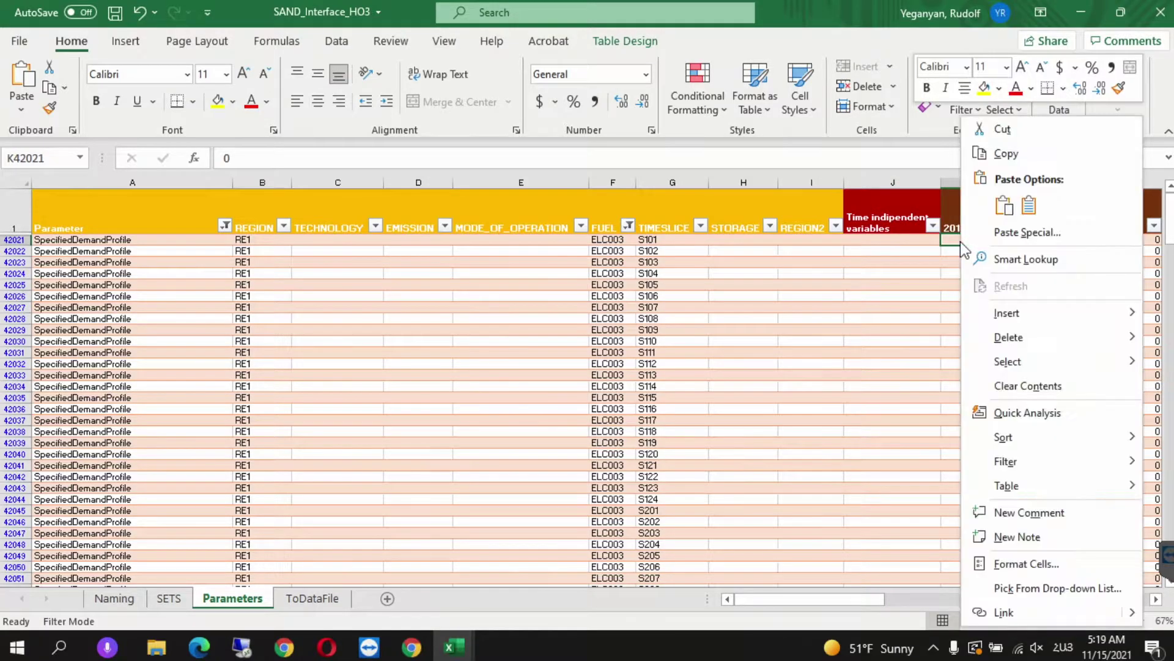
{"action": "left_click", "coordinate": [1004, 208]}
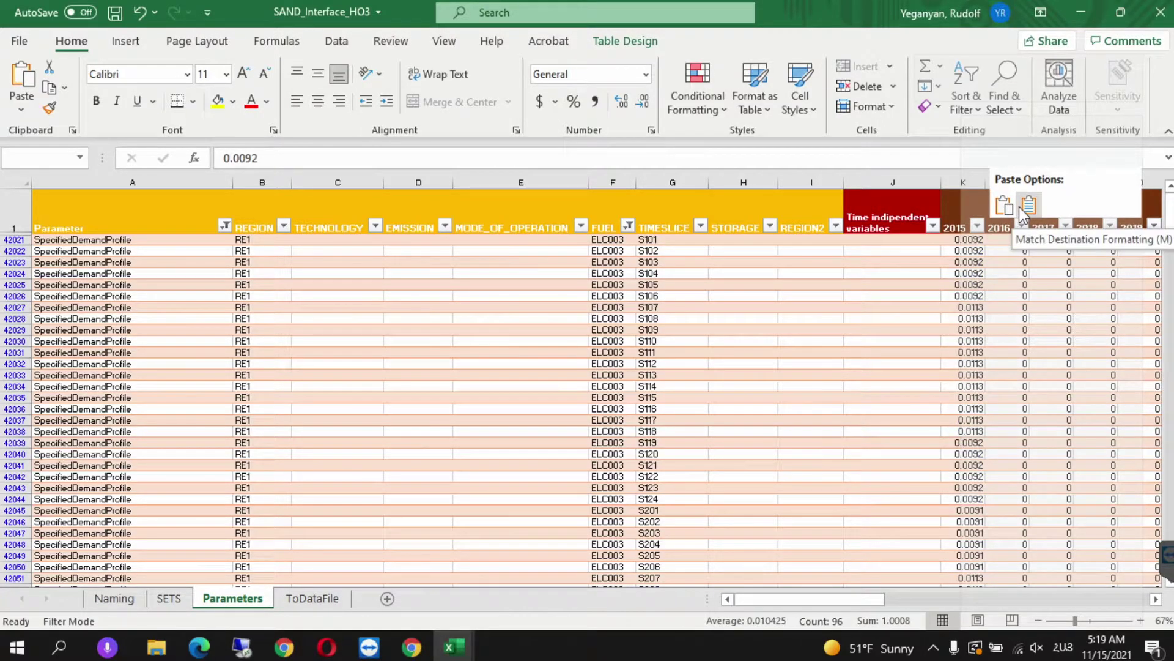
{"action": "left_click", "coordinate": [1019, 207]}
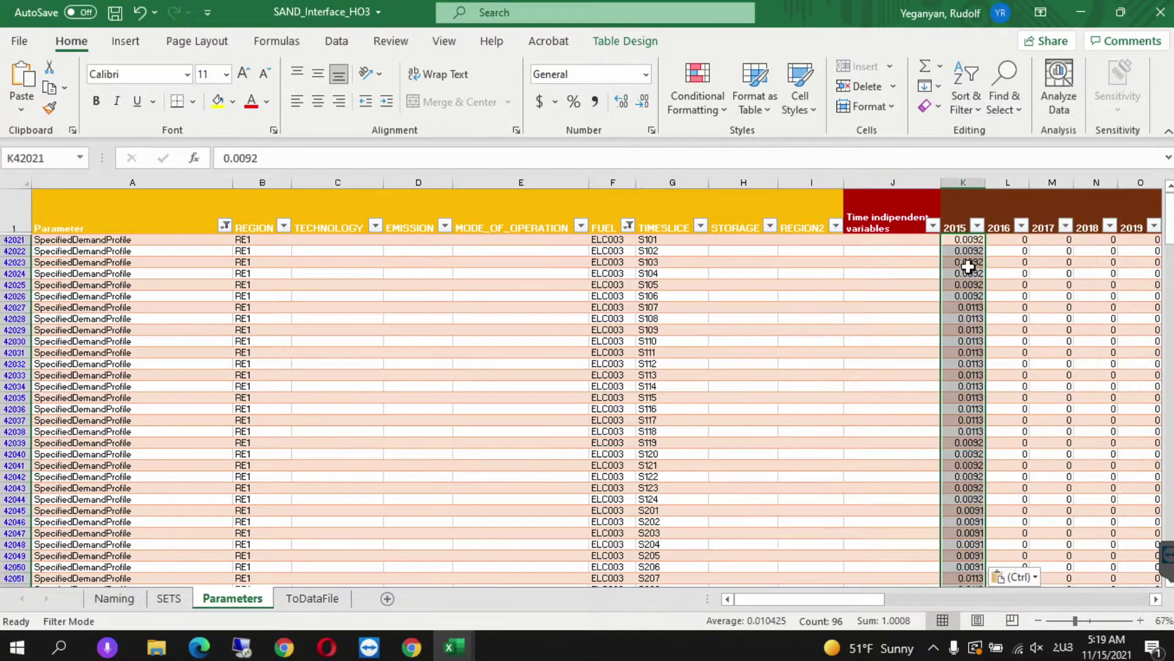
{"action": "left_click", "coordinate": [936, 296]}
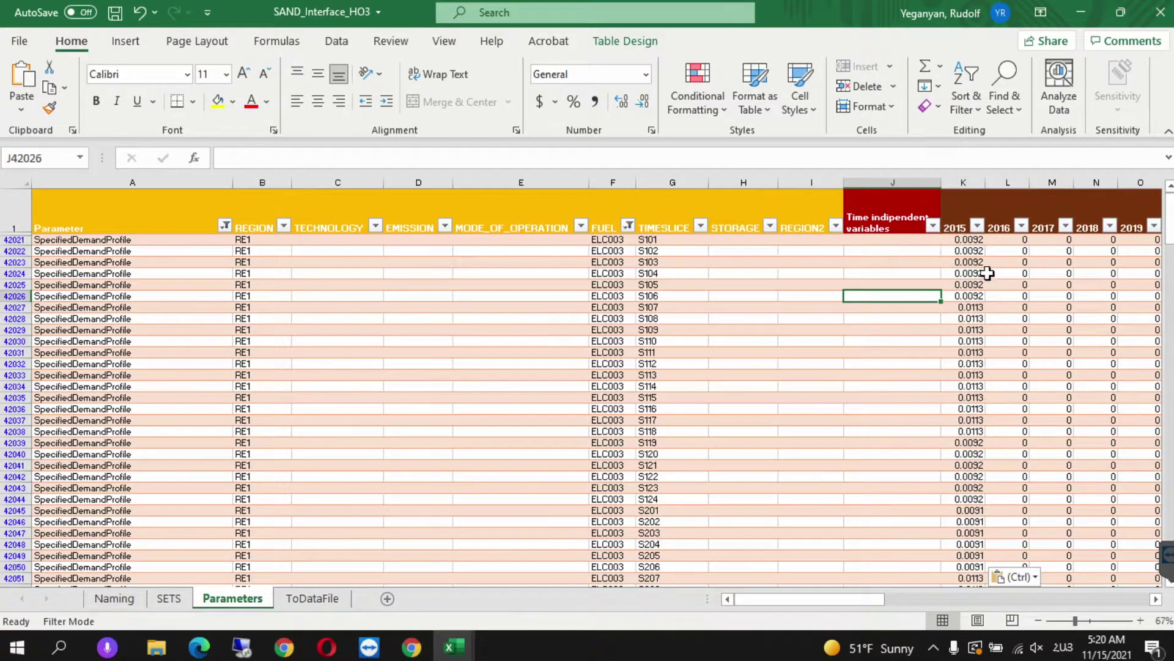
{"action": "key", "text": "Right"}
{"action": "left_click", "coordinate": [967, 386]}
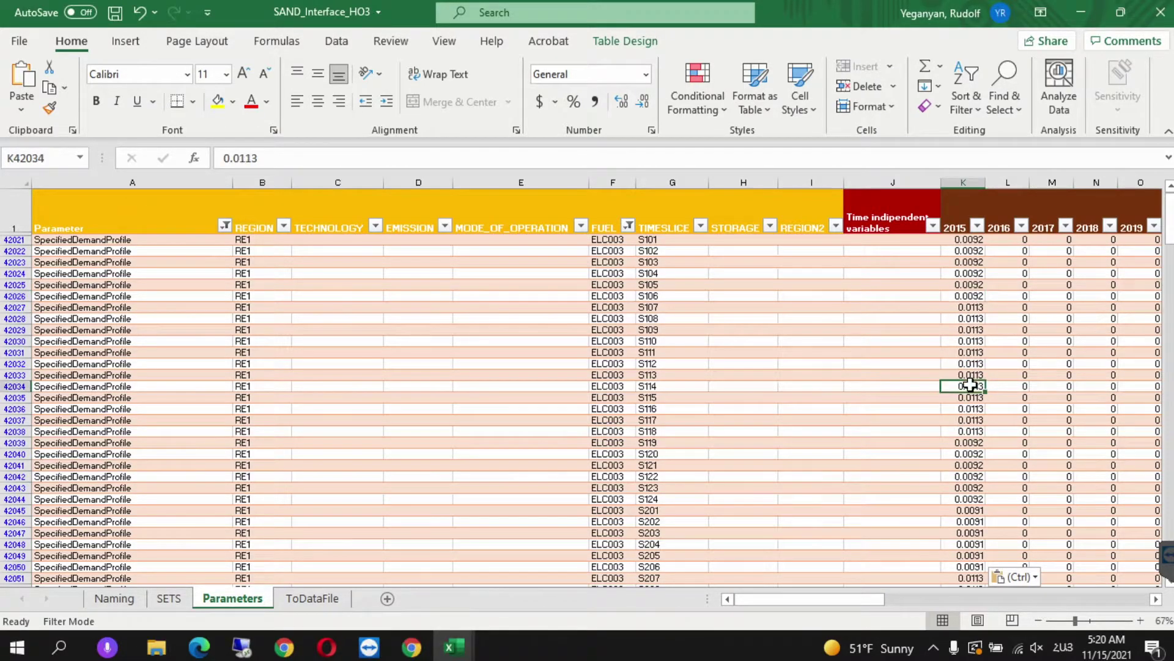
{"action": "left_click", "coordinate": [979, 481]}
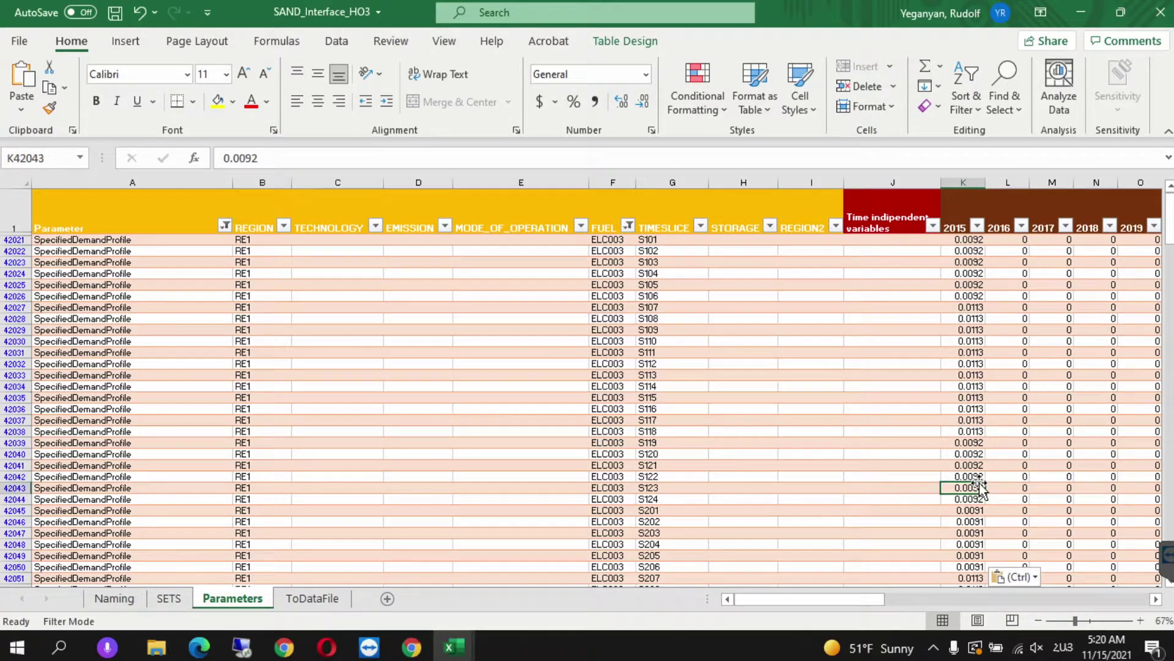
Copy the ELC003 profile values from the 2015 column across all years through 2070 and save the workbook
{"action": "left_click", "coordinate": [962, 241]}
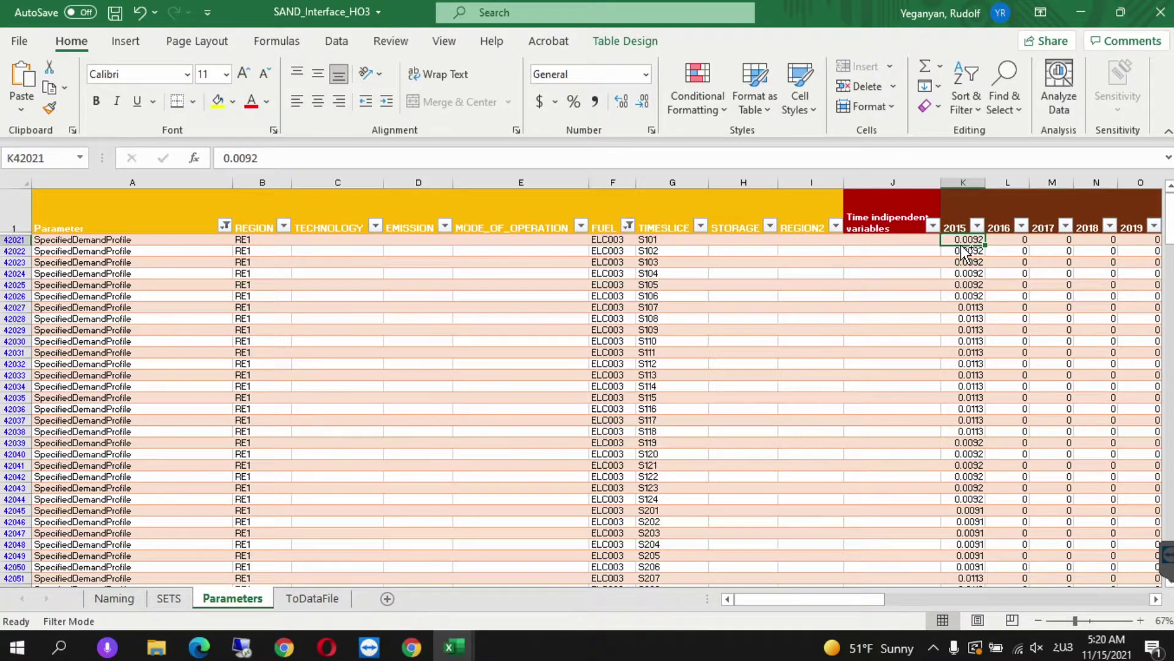
{"action": "key", "text": "ctrl+shift+Down"}
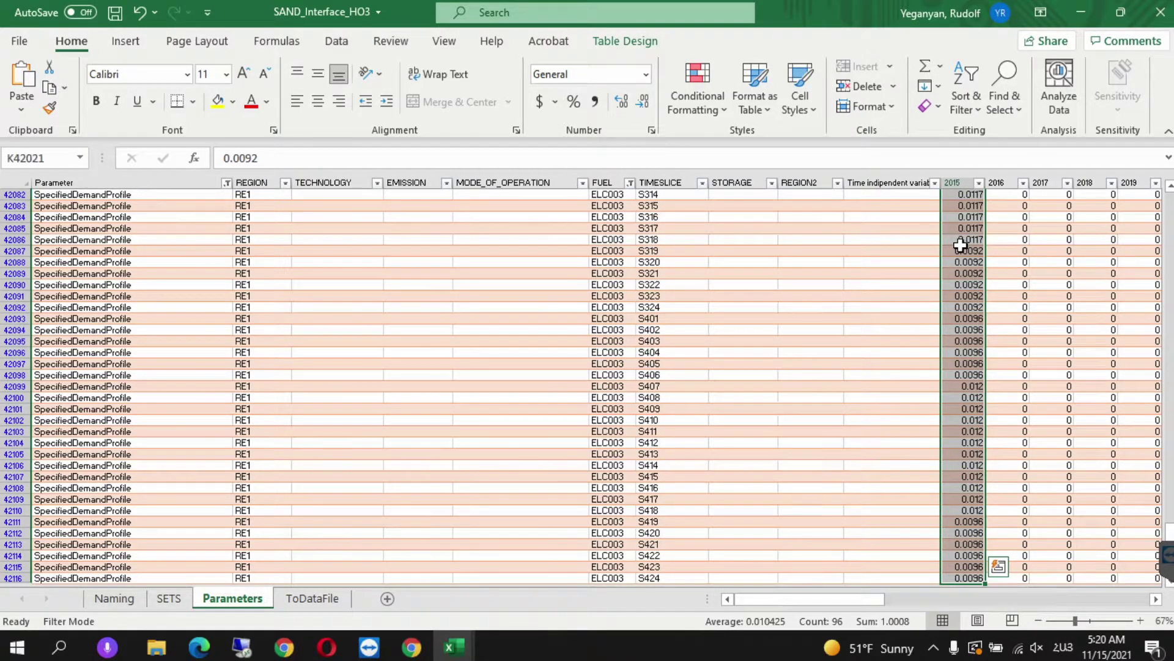
{"action": "key", "text": "ctrl+c"}
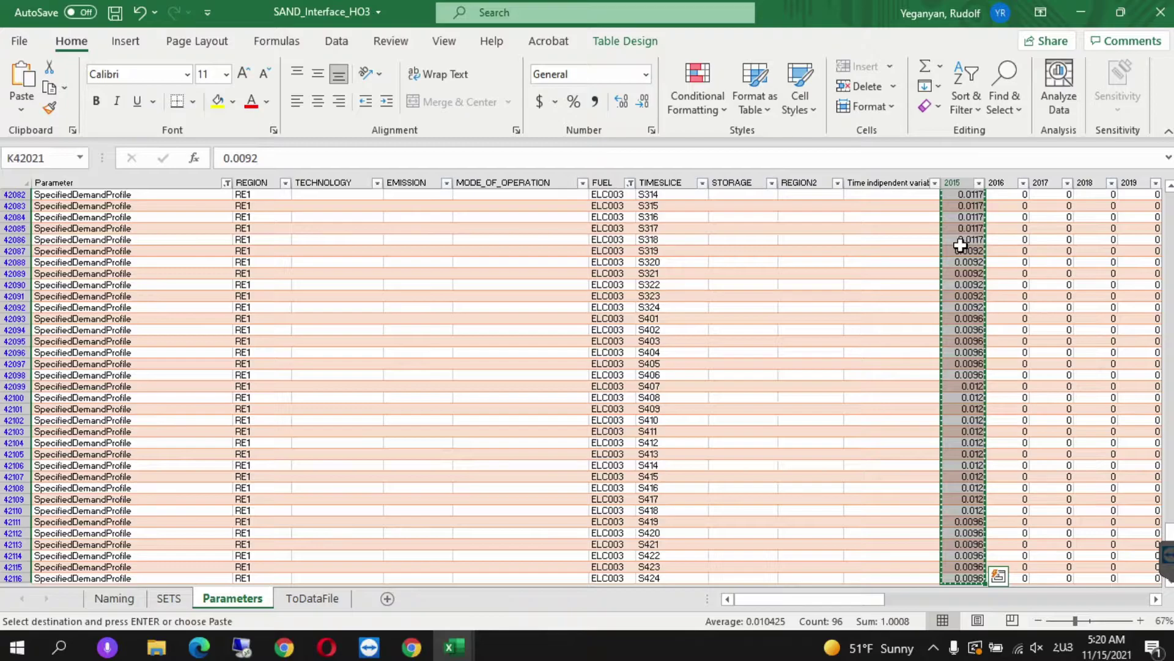
{"action": "key", "text": "ctrl+shift+Right"}
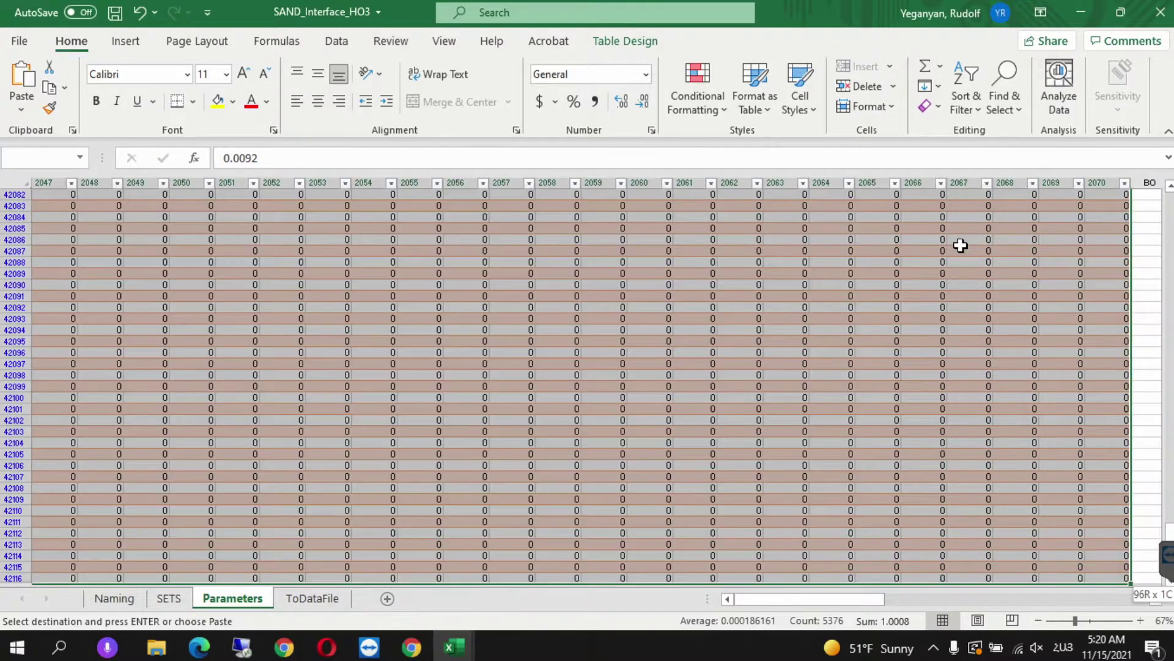
{"action": "key", "text": "ctrl+v"}
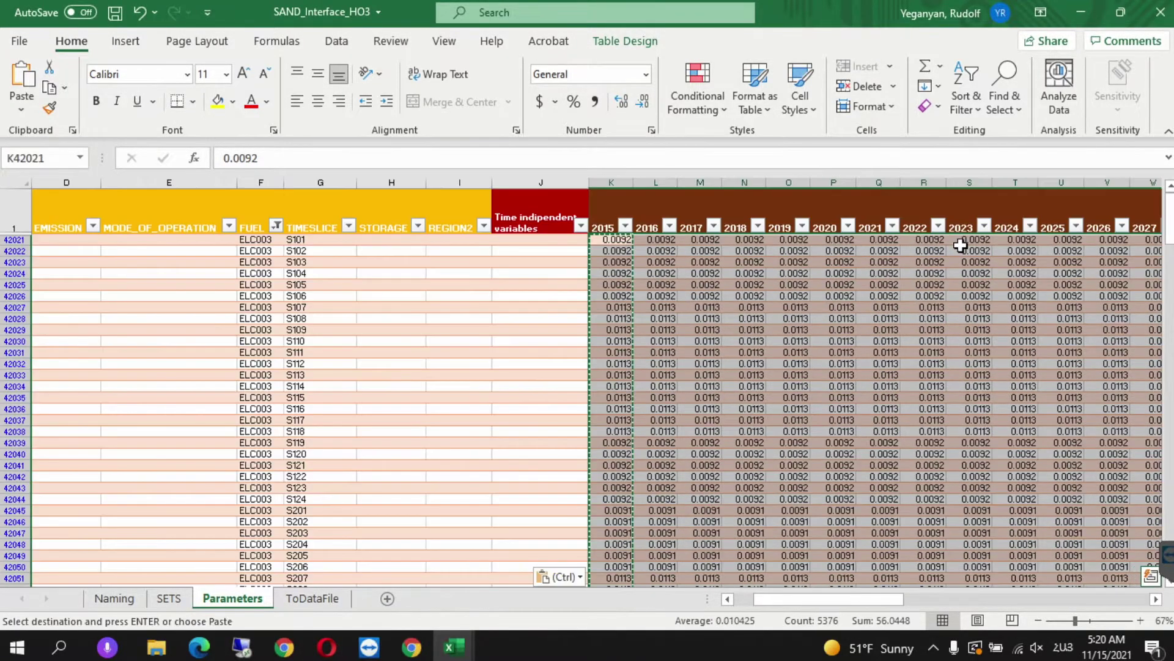
{"action": "left_click", "coordinate": [515, 345]}
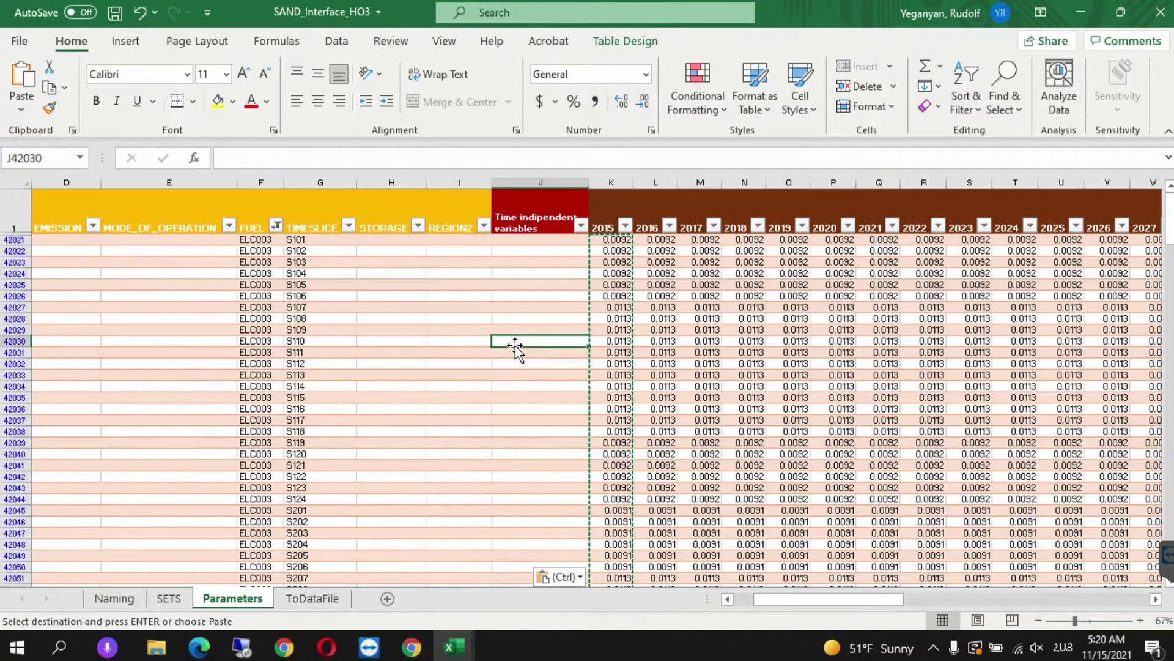
{"action": "key", "text": "ctrl+s"}
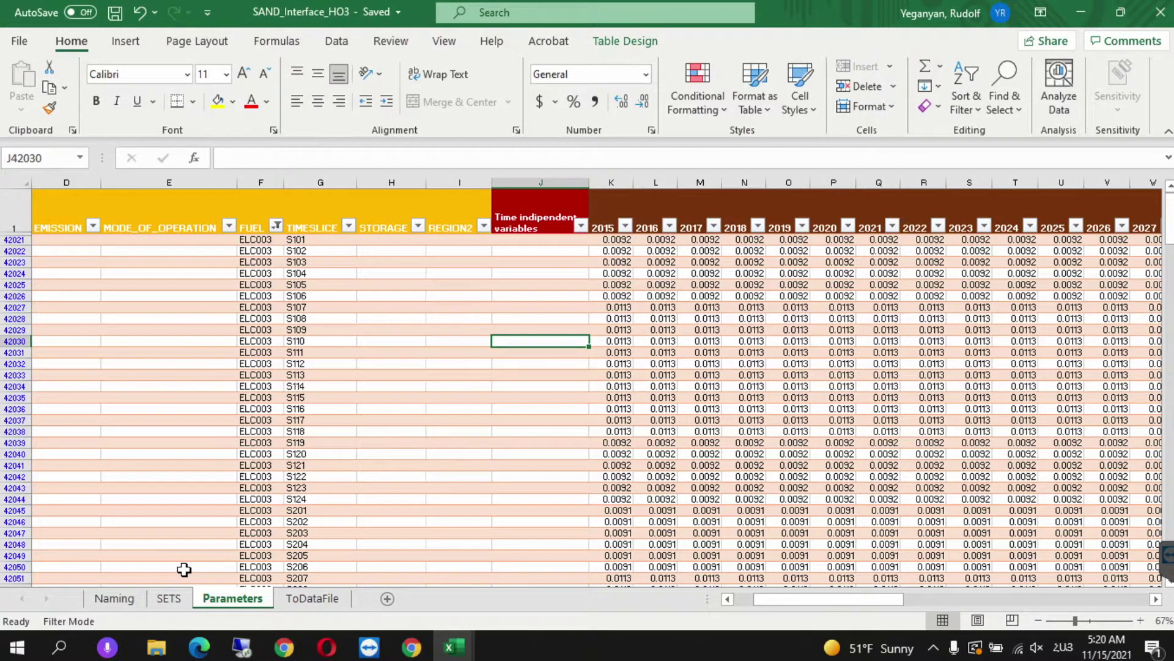
On the SETS sheet, change technology code TEC000 to BACKSTOP and set its description to Backstop Technology
{"action": "left_click", "coordinate": [169, 599]}
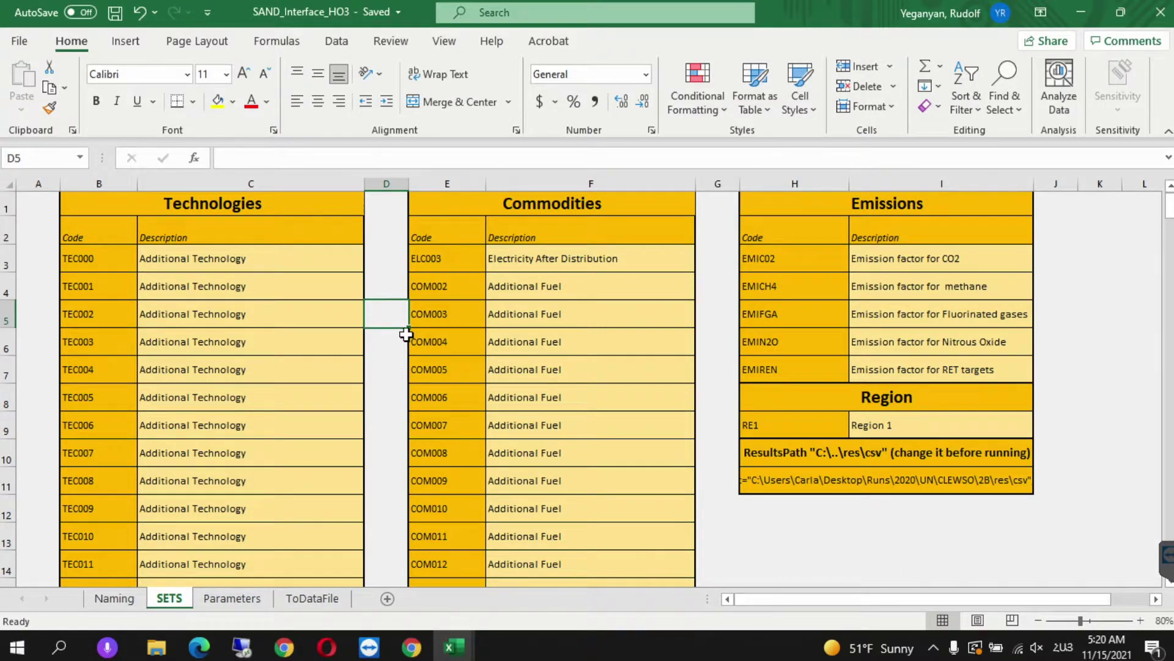
{"action": "left_click", "coordinate": [92, 261]}
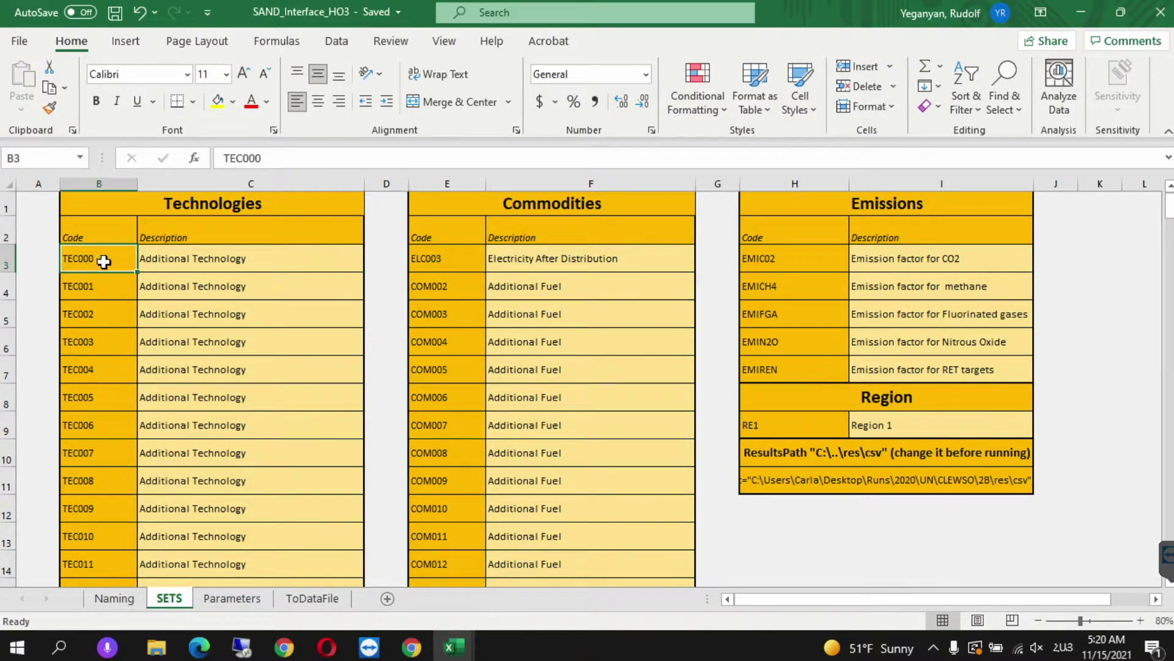
{"action": "double_click", "coordinate": [287, 157]}
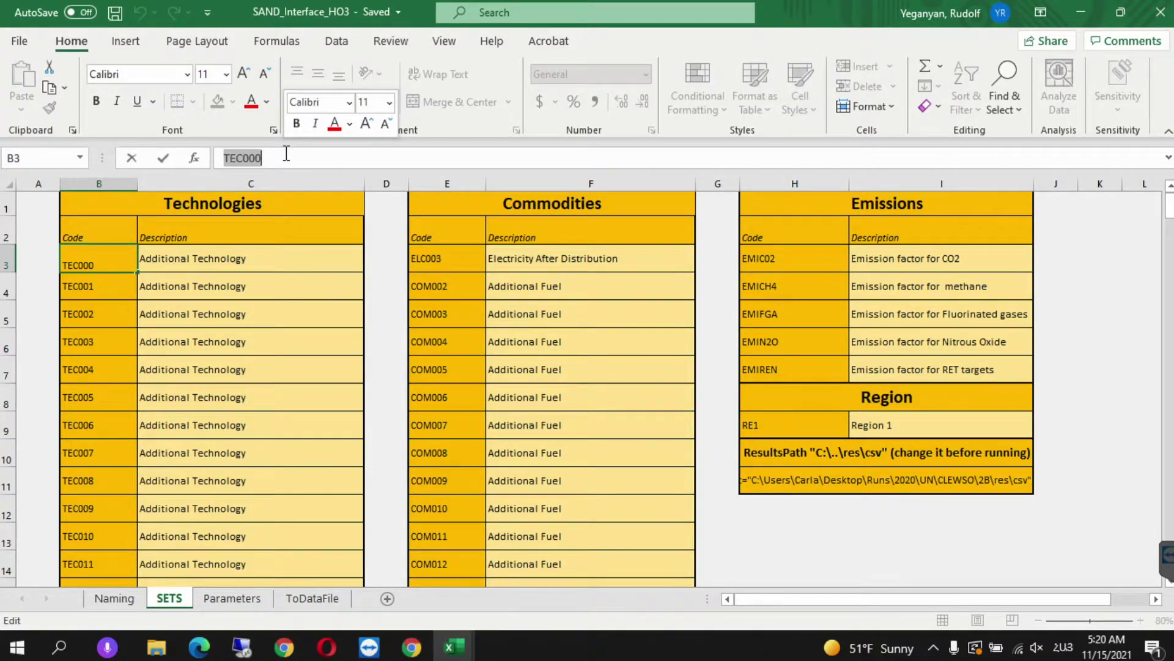
{"action": "type", "text": "BACKSTOP"}
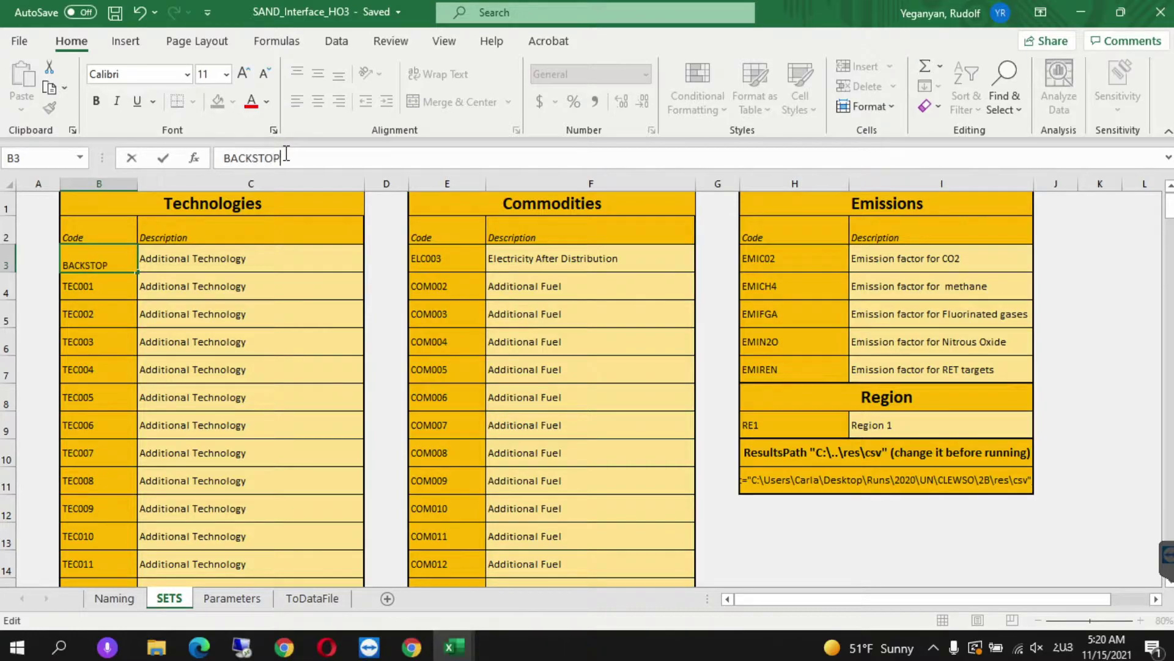
{"action": "left_click", "coordinate": [202, 257]}
{"action": "left_click", "coordinate": [346, 158]}
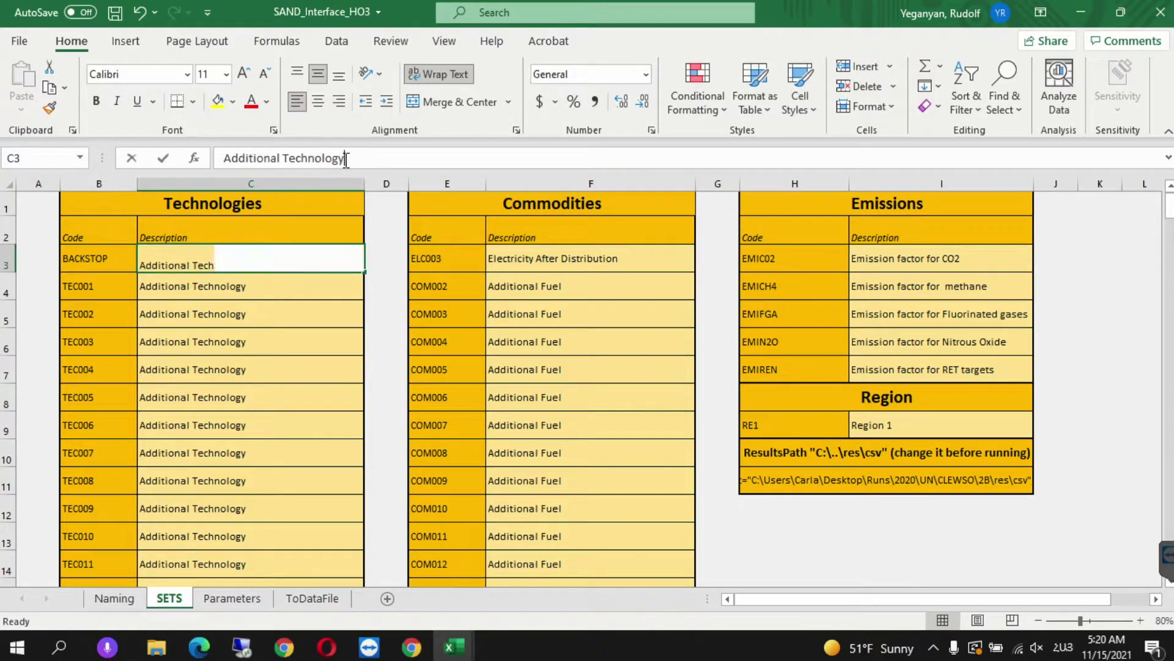
{"action": "triple_click", "coordinate": [346, 158]}
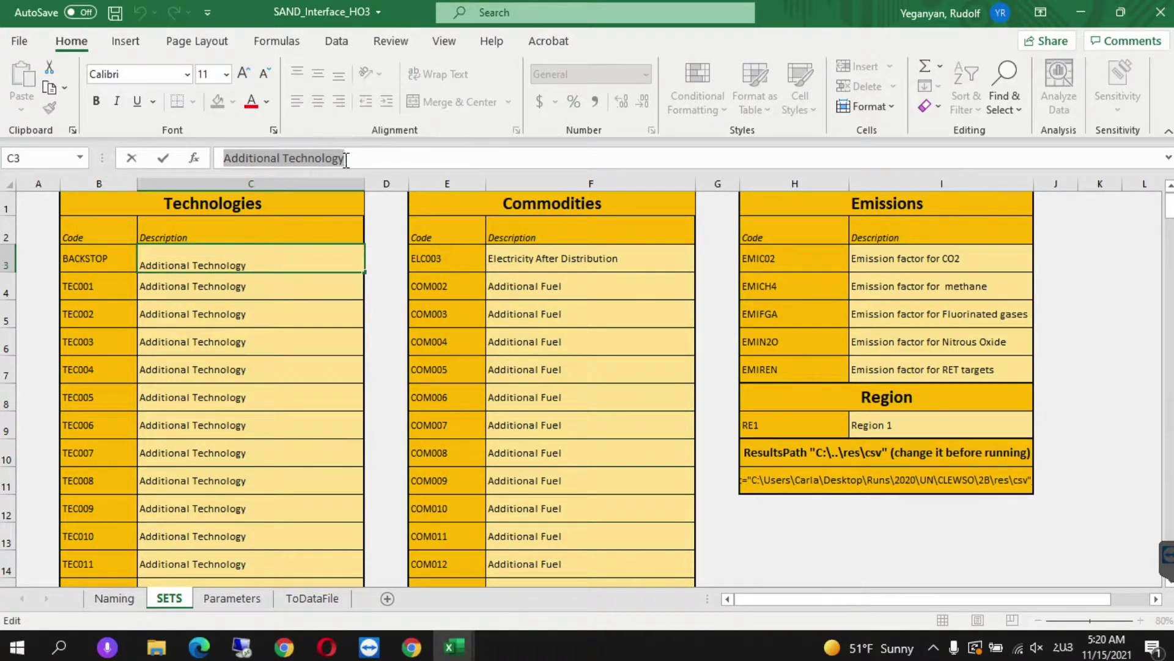
{"action": "type", "text": "Backstop"}
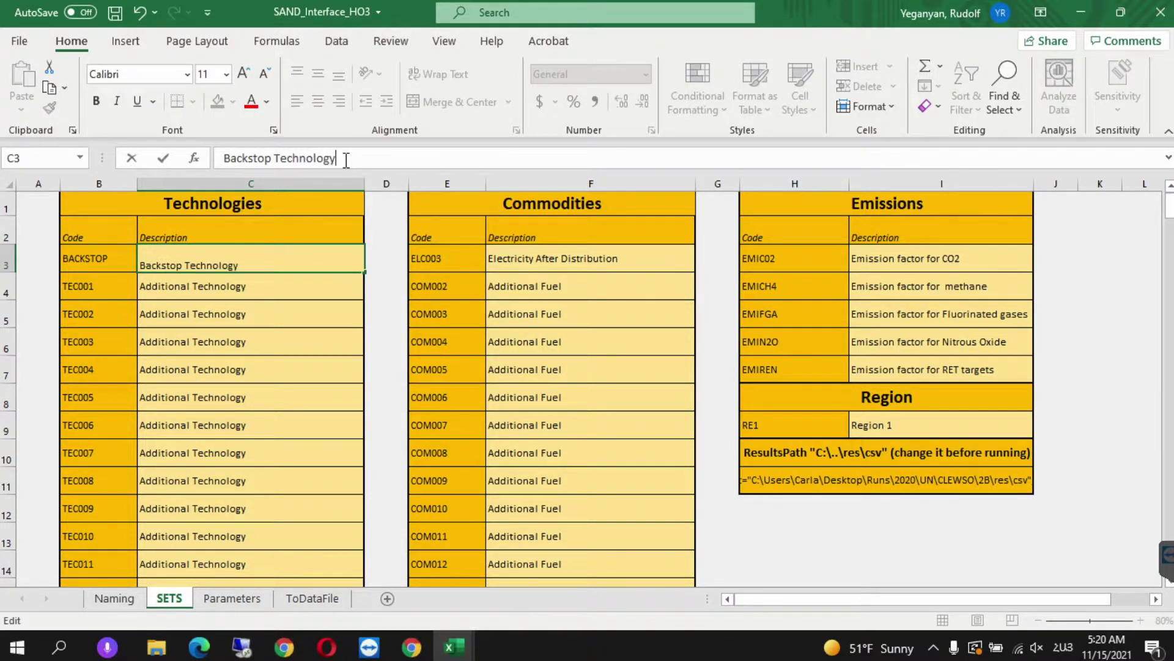
{"action": "left_click", "coordinate": [391, 313]}
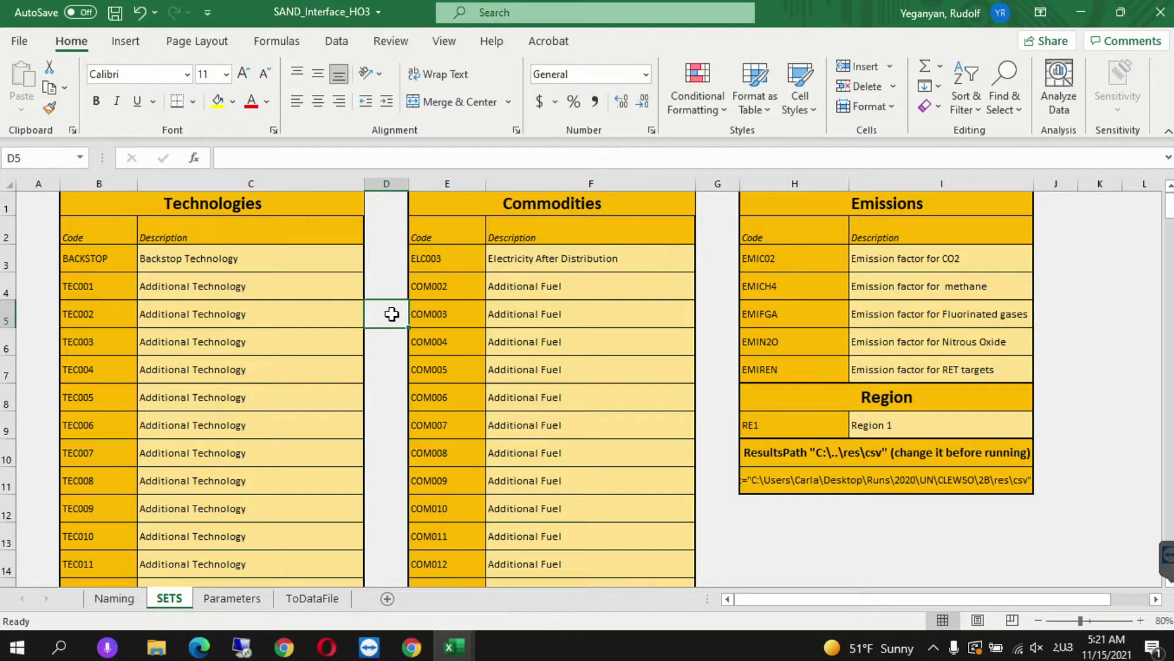
On the Parameters sheet, remove the FUEL and Parameter column filters so that all fuels and all parameters are included
{"action": "left_click", "coordinate": [238, 600]}
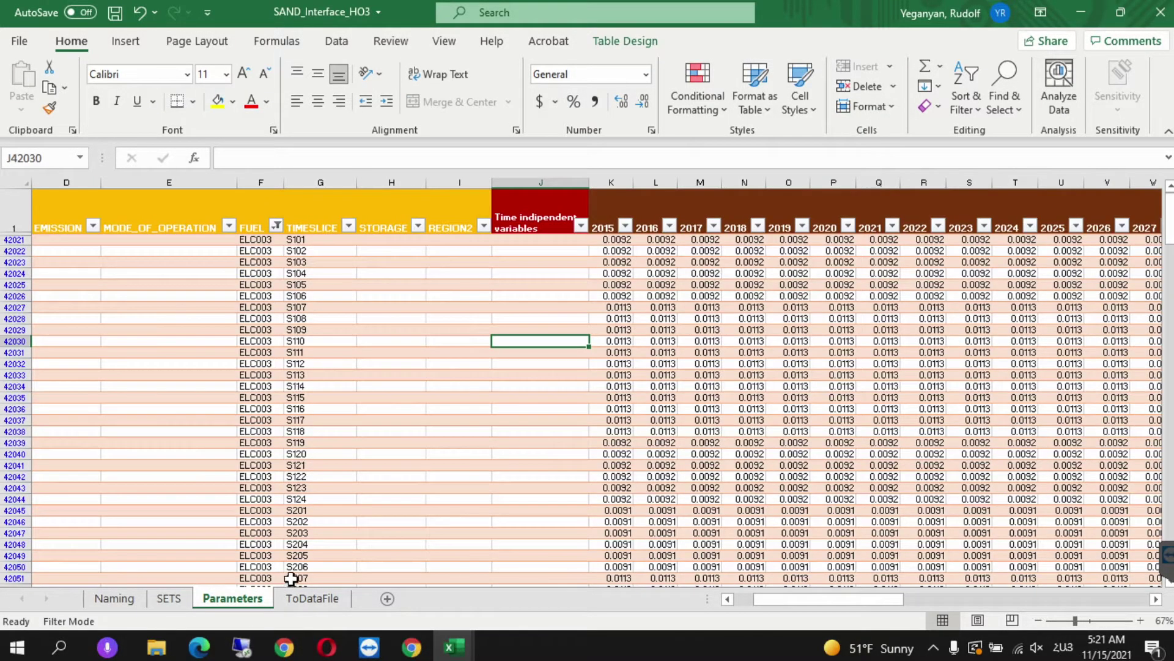
{"action": "left_click", "coordinate": [276, 226]}
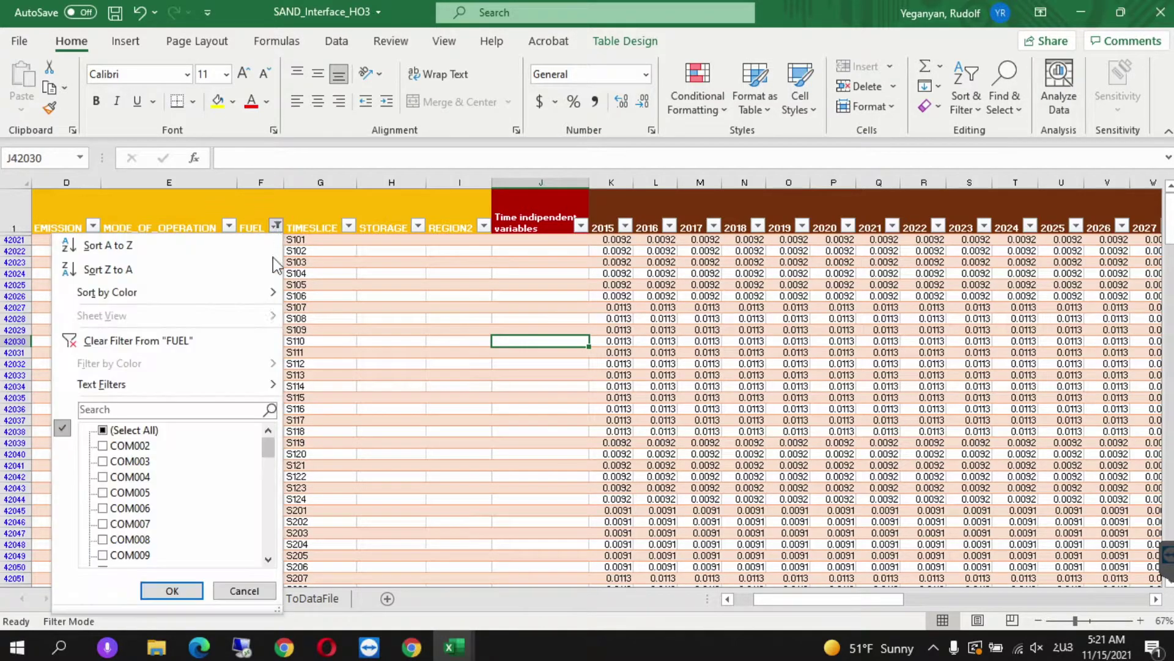
{"action": "left_click", "coordinate": [105, 431]}
{"action": "left_click", "coordinate": [175, 591]}
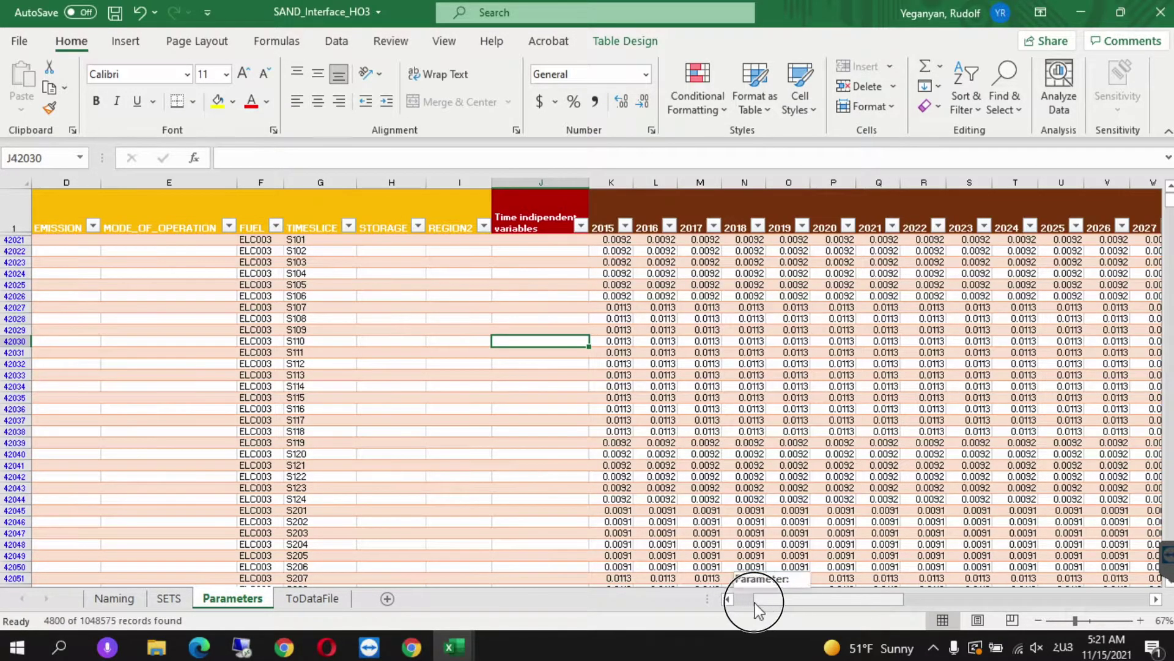
{"action": "left_click_drag", "start_coordinate": [762, 603], "coordinate": [684, 589]}
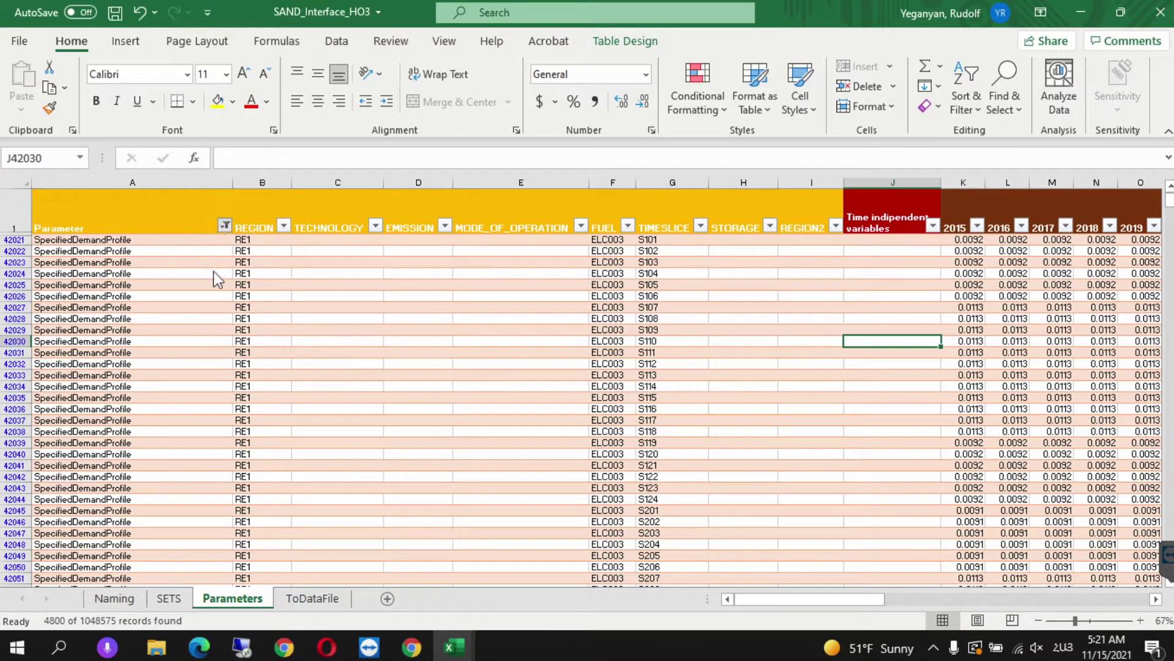
{"action": "left_click", "coordinate": [224, 226]}
{"action": "left_click", "coordinate": [53, 430]}
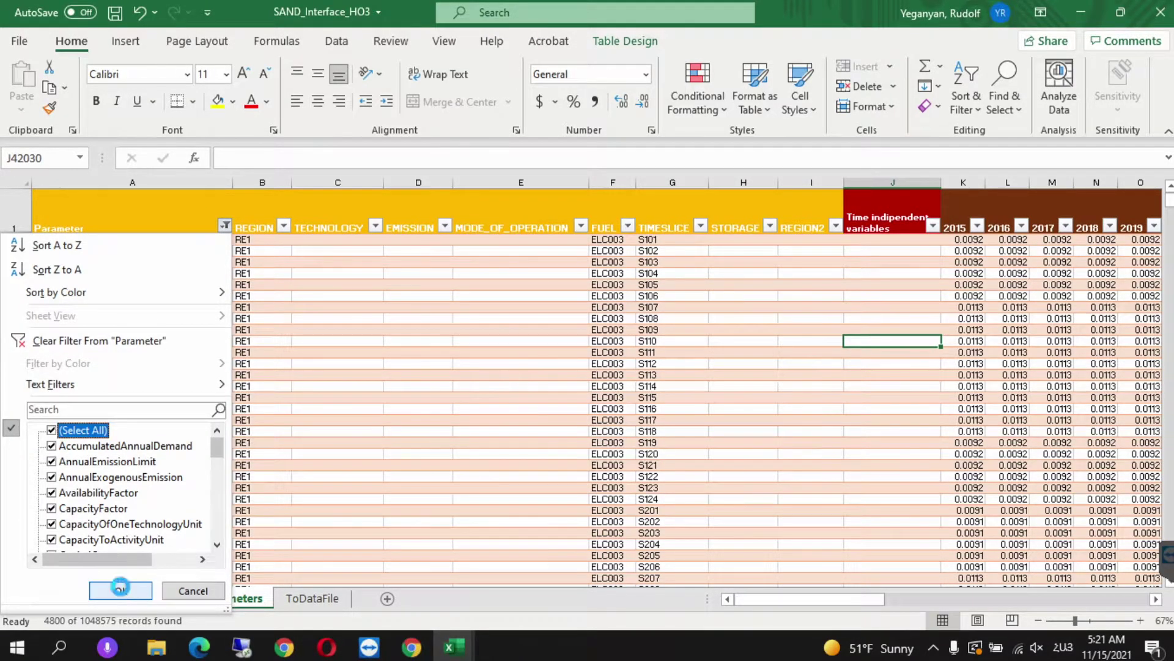
{"action": "left_click", "coordinate": [120, 589]}
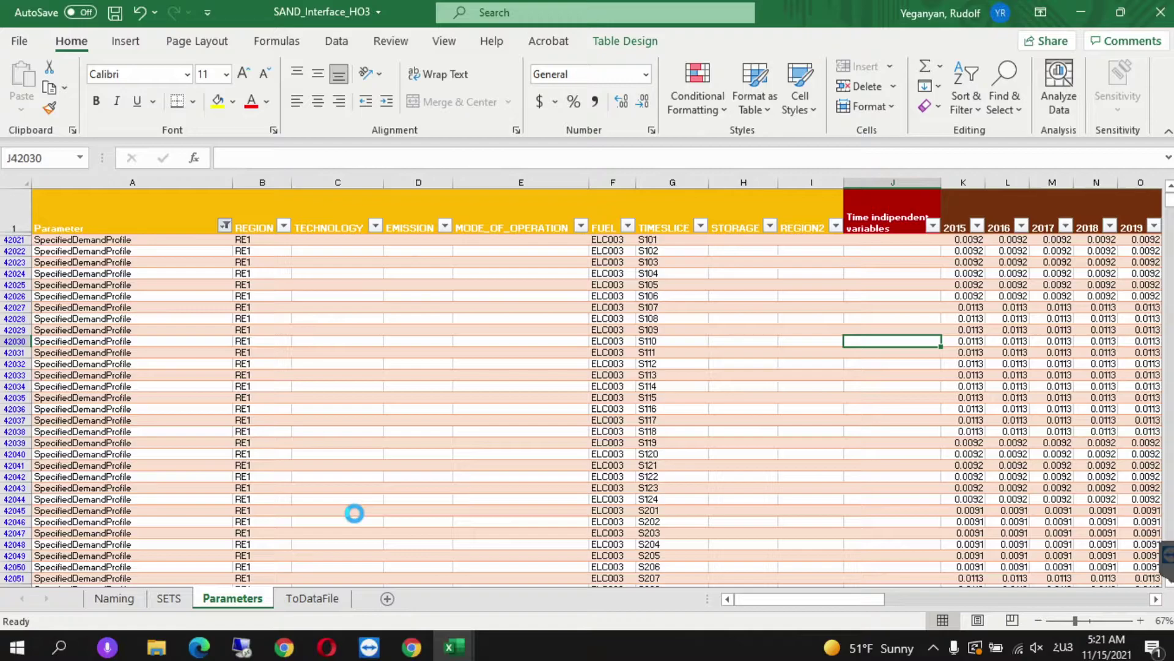
Filter the TECHNOLOGY column of the Parameters sheet to BACKSTOP only
{"action": "left_click", "coordinate": [364, 226]}
{"action": "left_click", "coordinate": [190, 431]}
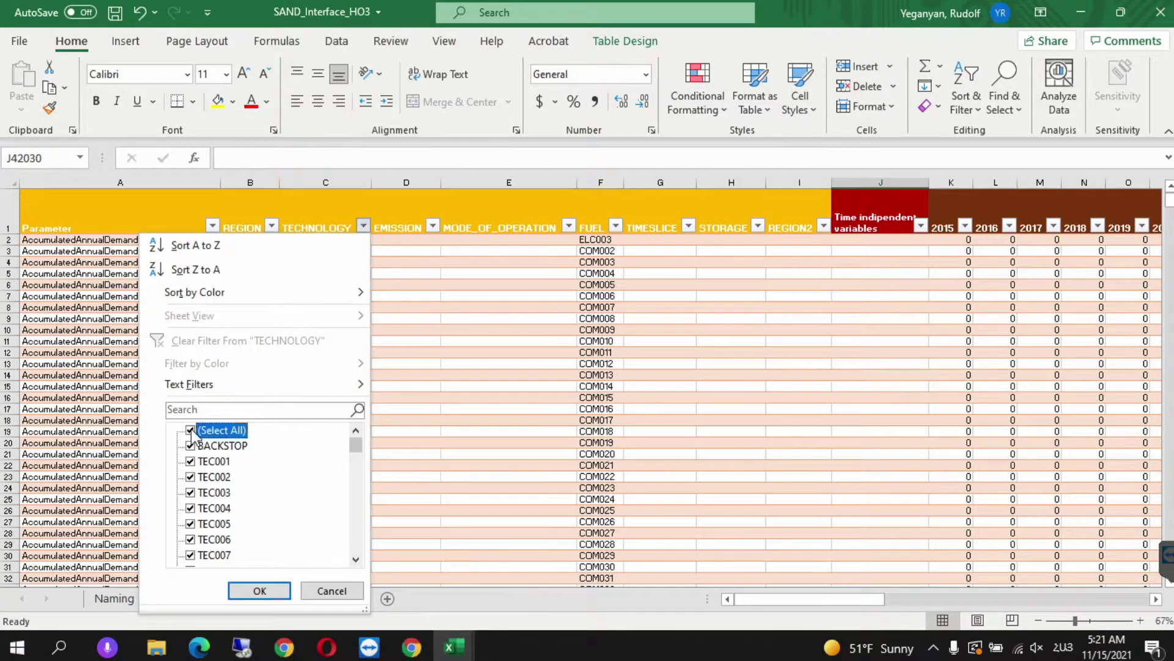
{"action": "left_click", "coordinate": [190, 446]}
{"action": "left_click", "coordinate": [260, 591]}
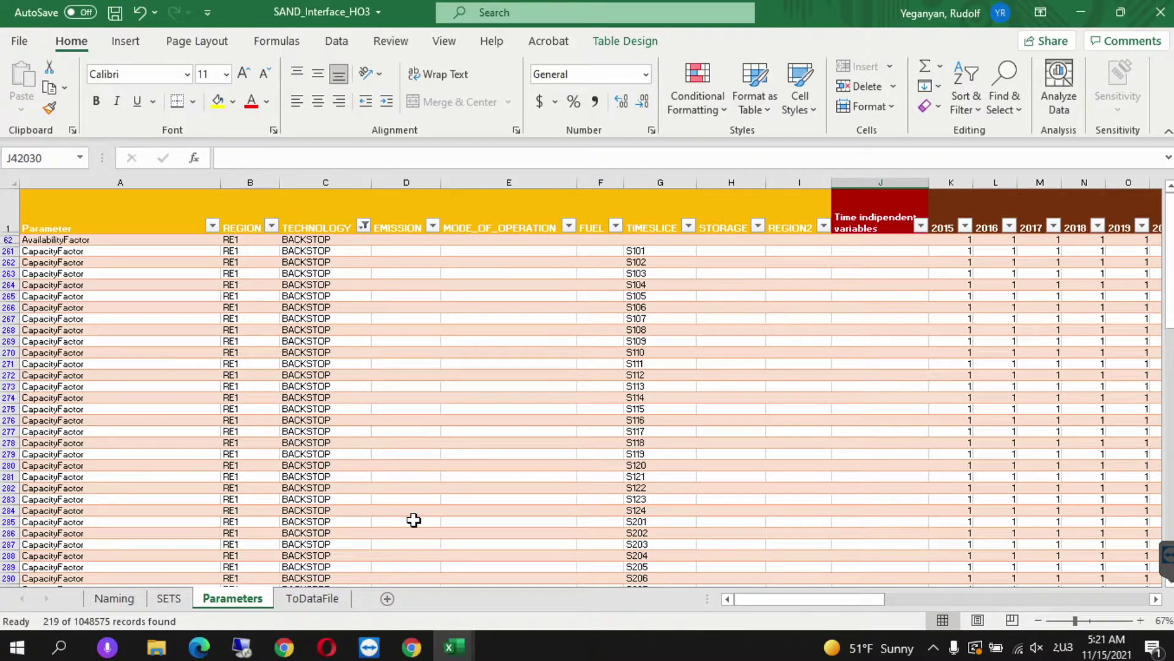
Examine the BACKSTOP sheet of Data_Prep_HO3 for the highlighted parameter values, from AvailabilityFactor down to CapacityToActivityUnit in I145
{"action": "left_click", "coordinate": [456, 647]}
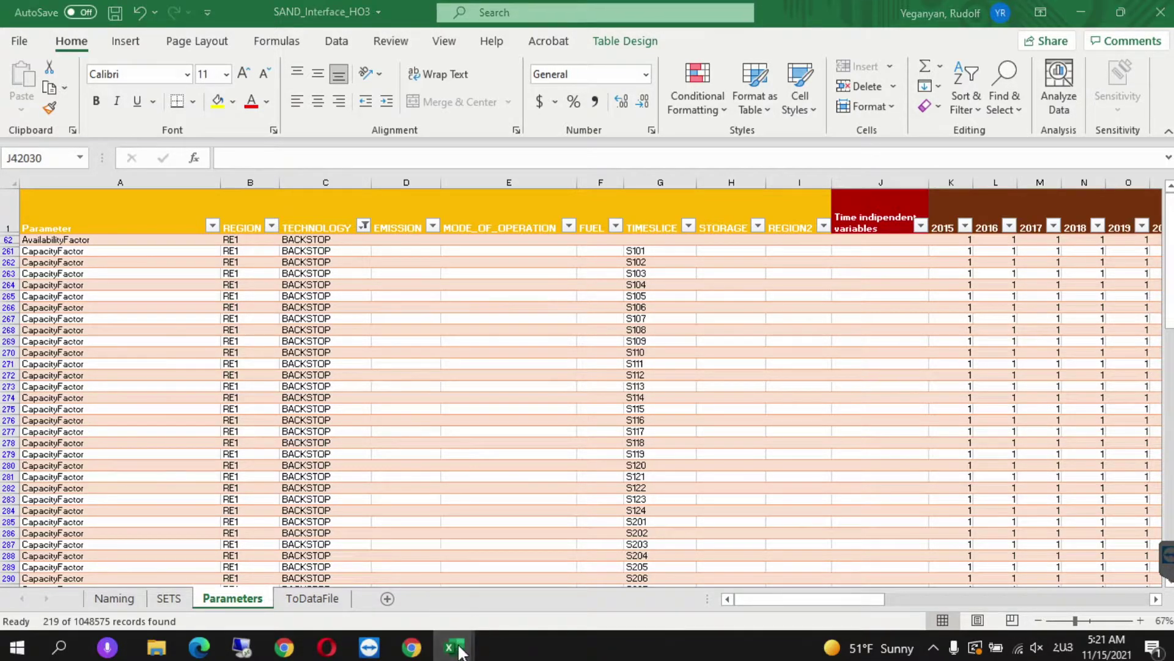
{"action": "left_click", "coordinate": [401, 572]}
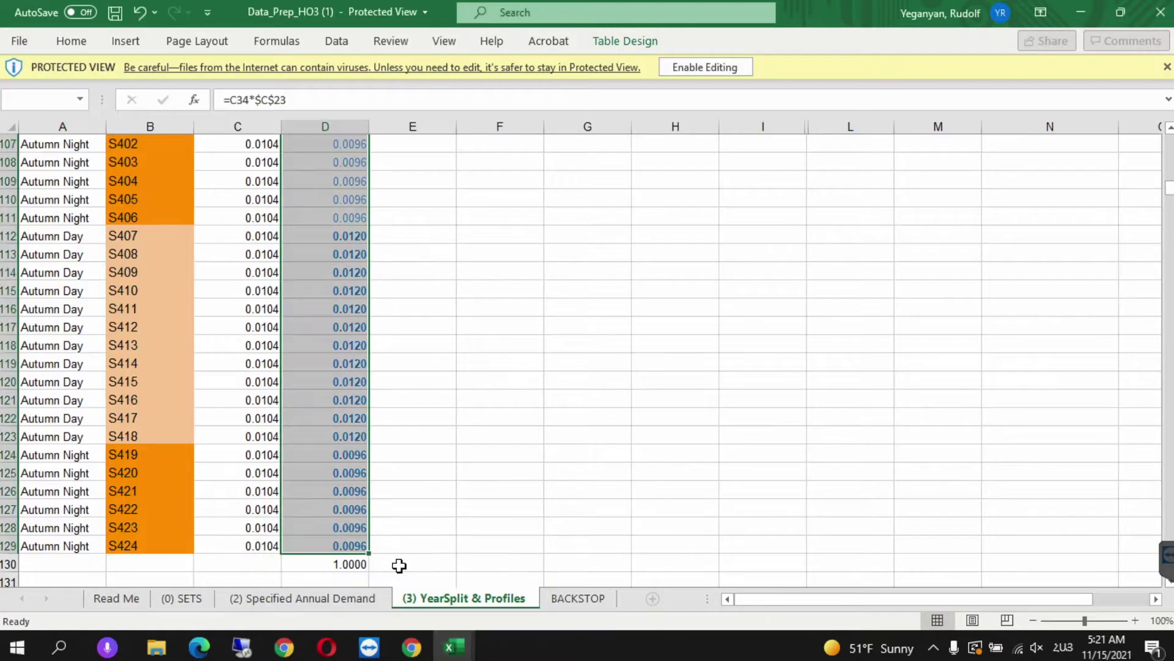
{"action": "left_click", "coordinate": [578, 598]}
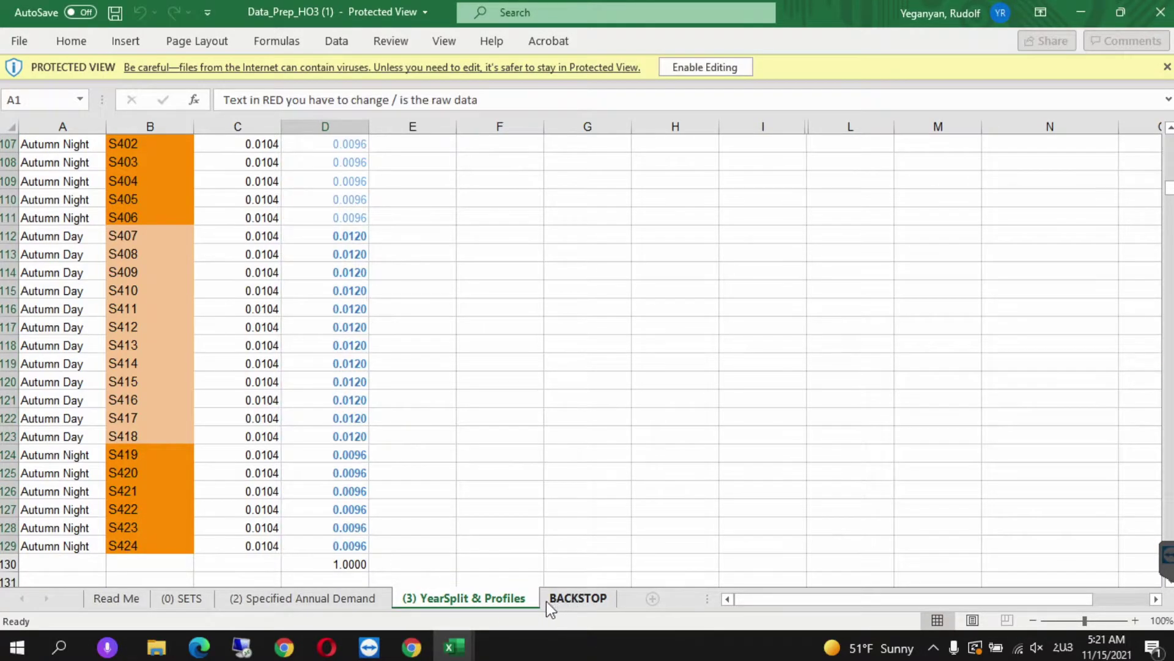
{"action": "left_click", "coordinate": [1168, 587]}
{"action": "left_click_drag", "start_coordinate": [1168, 588], "coordinate": [1168, 587]}
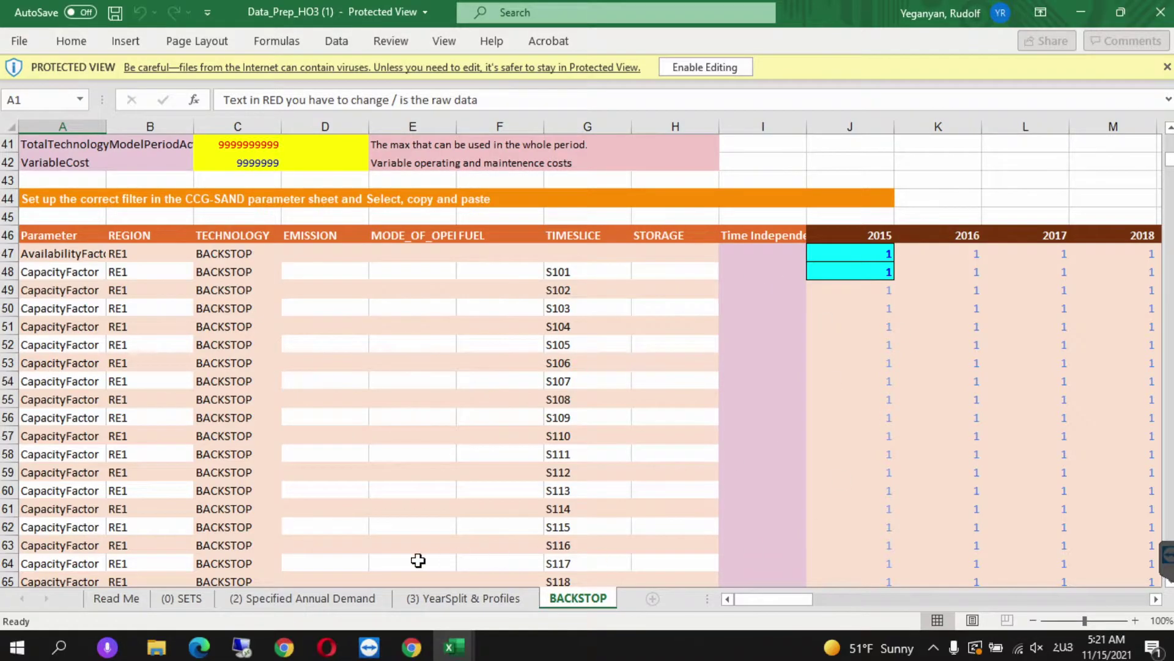
{"action": "left_click", "coordinate": [452, 649]}
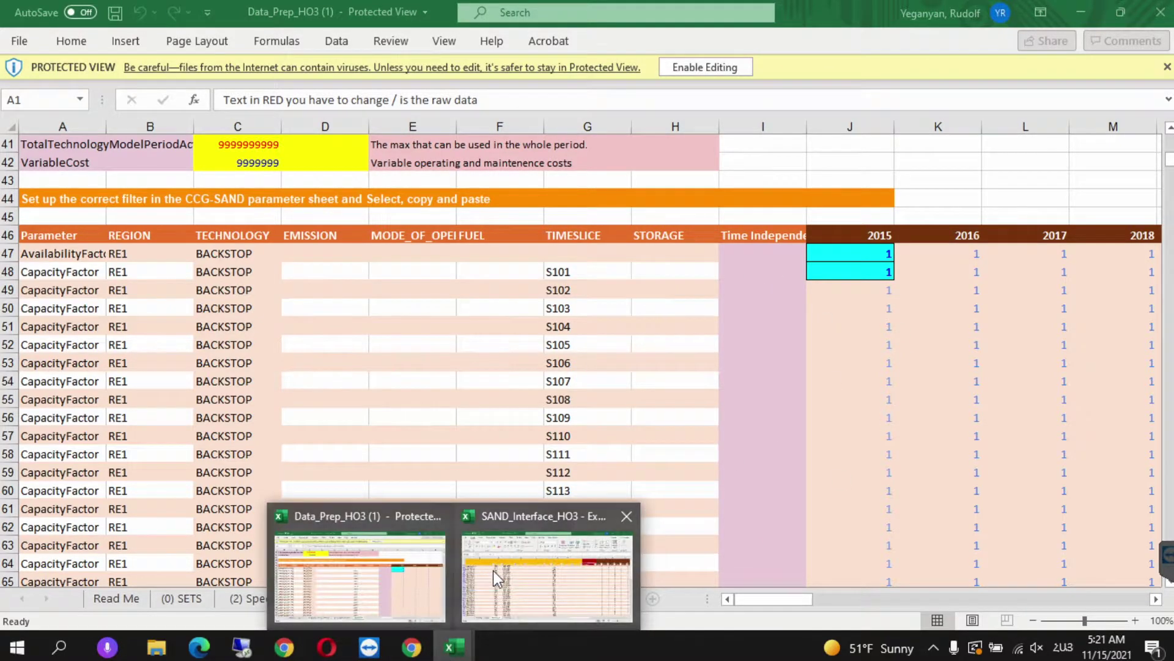
{"action": "mouse_move", "coordinate": [493, 571]}
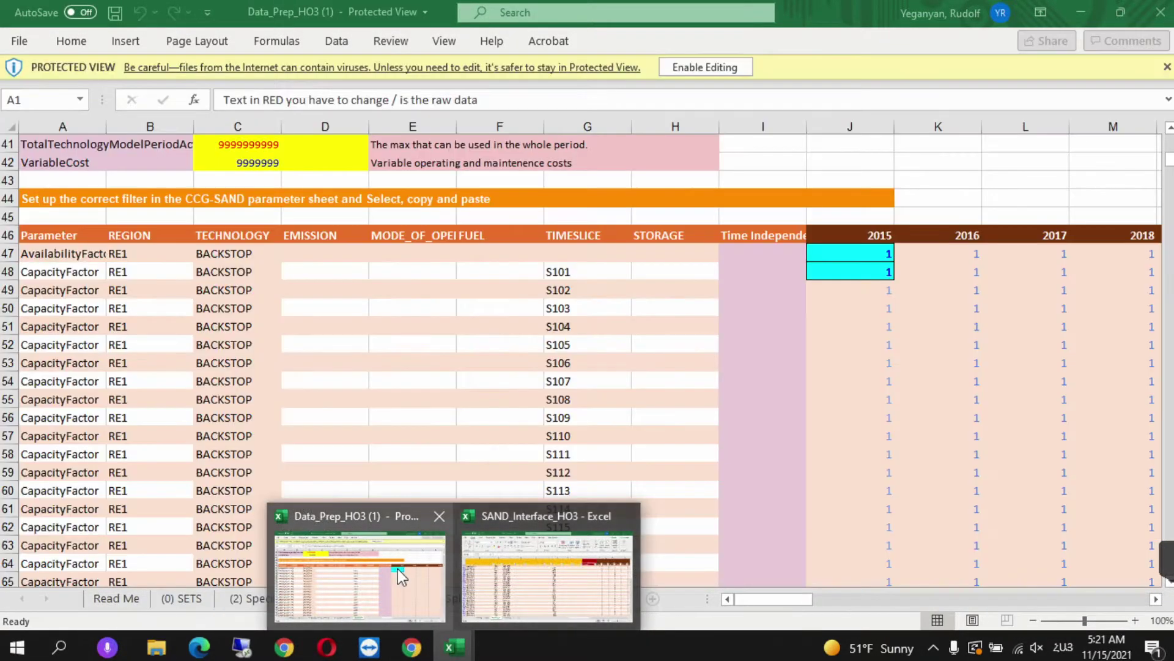
{"action": "left_click", "coordinate": [428, 563]}
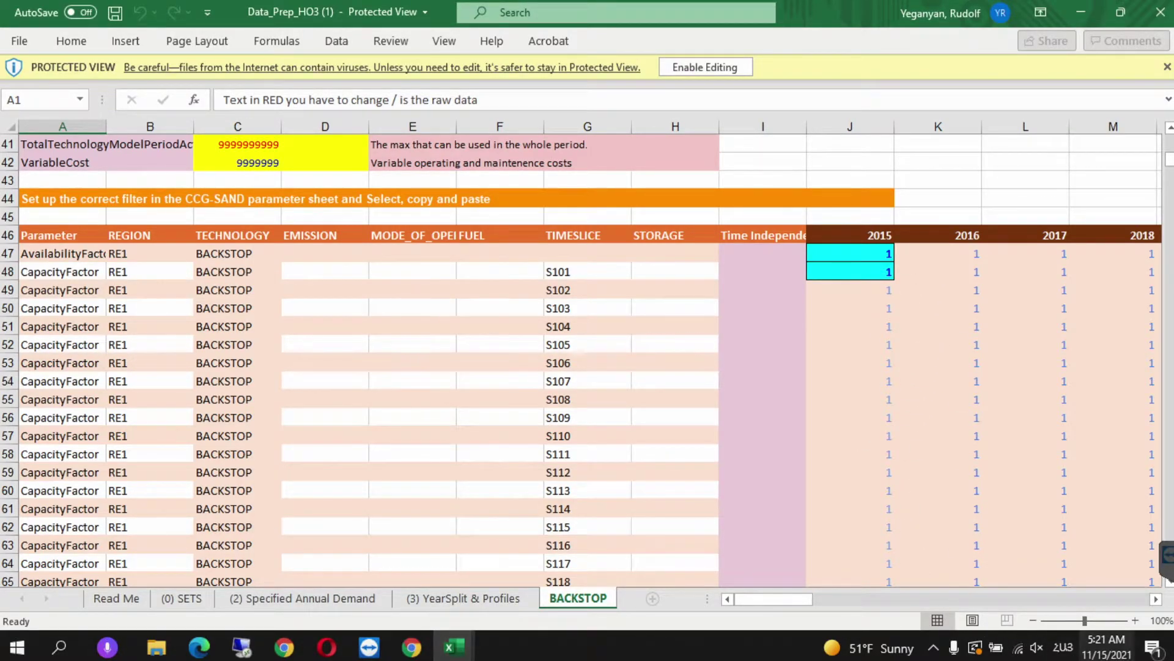
{"action": "left_click", "coordinate": [1170, 586]}
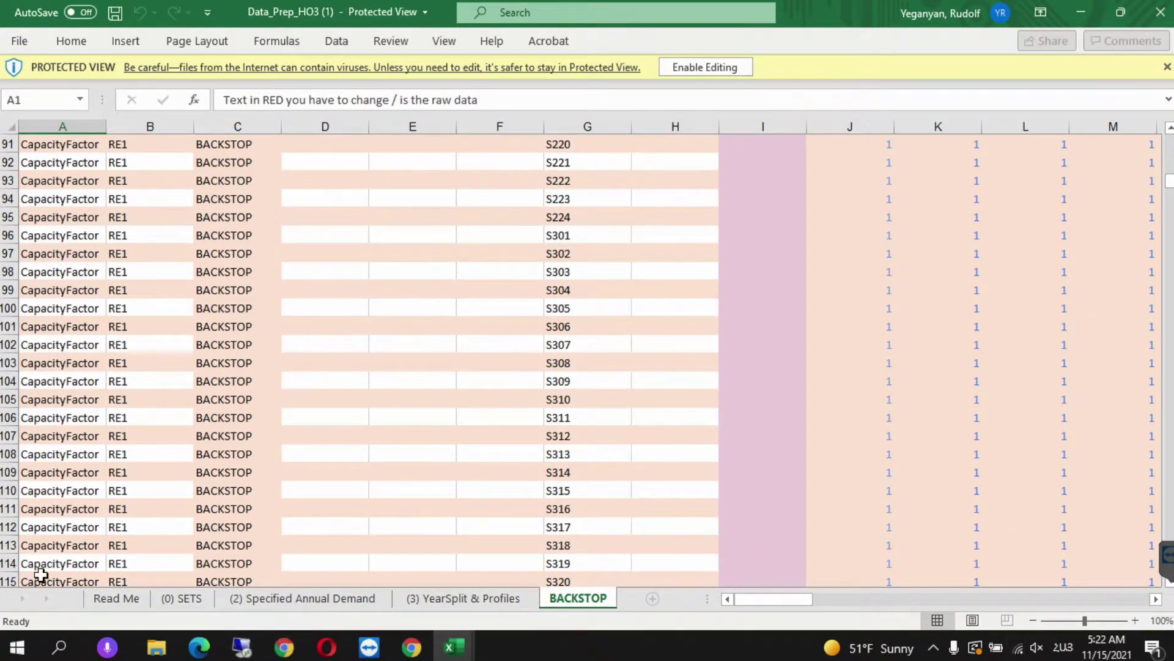
{"action": "left_click", "coordinate": [1169, 586]}
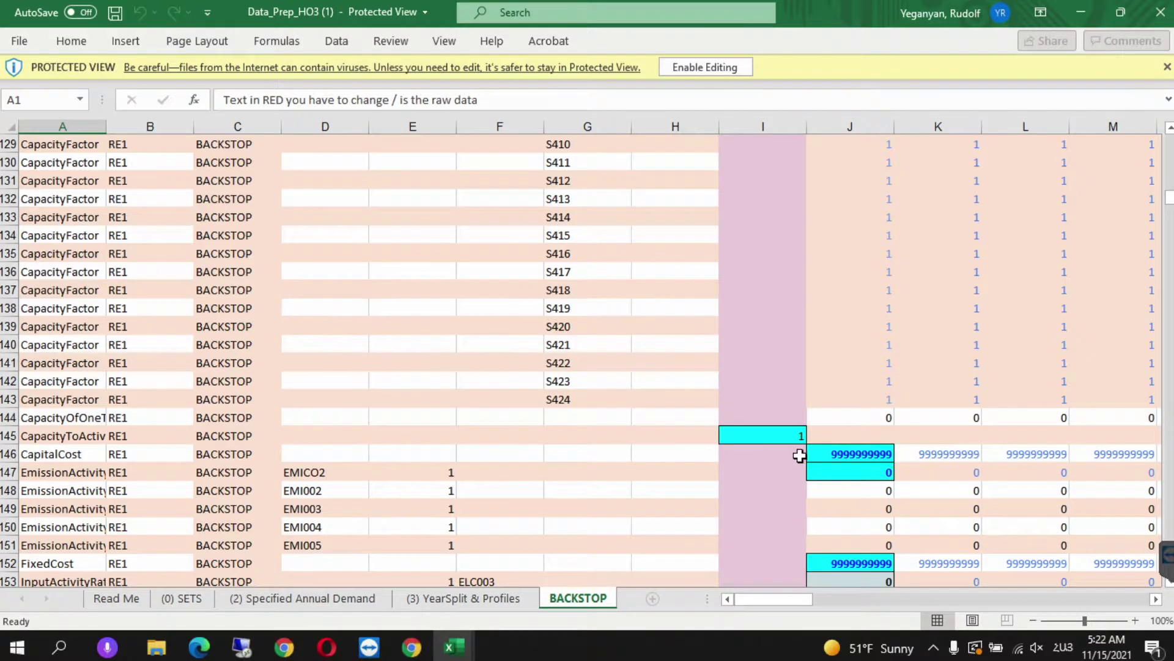
{"action": "left_click", "coordinate": [769, 439]}
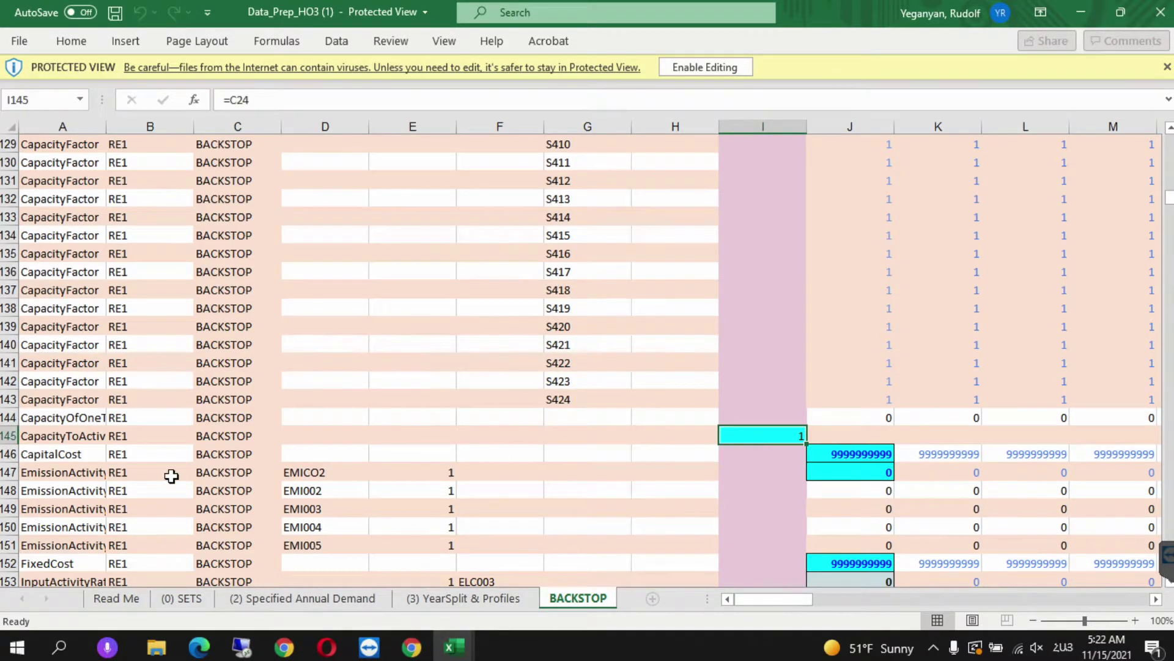
In SAND_Interface_HO3, set BACKSTOP's CapacityToActivityUnit to 1 in the time-independent variables column, cell J19564
{"action": "mouse_move", "coordinate": [456, 646]}
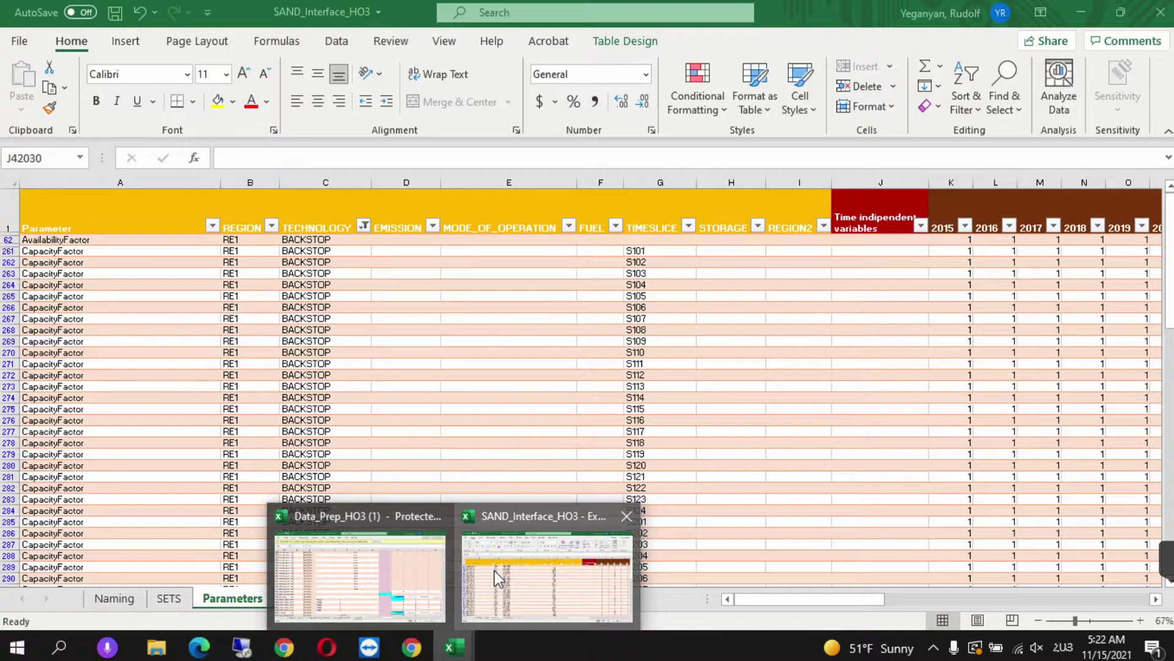
{"action": "left_click", "coordinate": [548, 578]}
{"action": "left_click", "coordinate": [924, 454]}
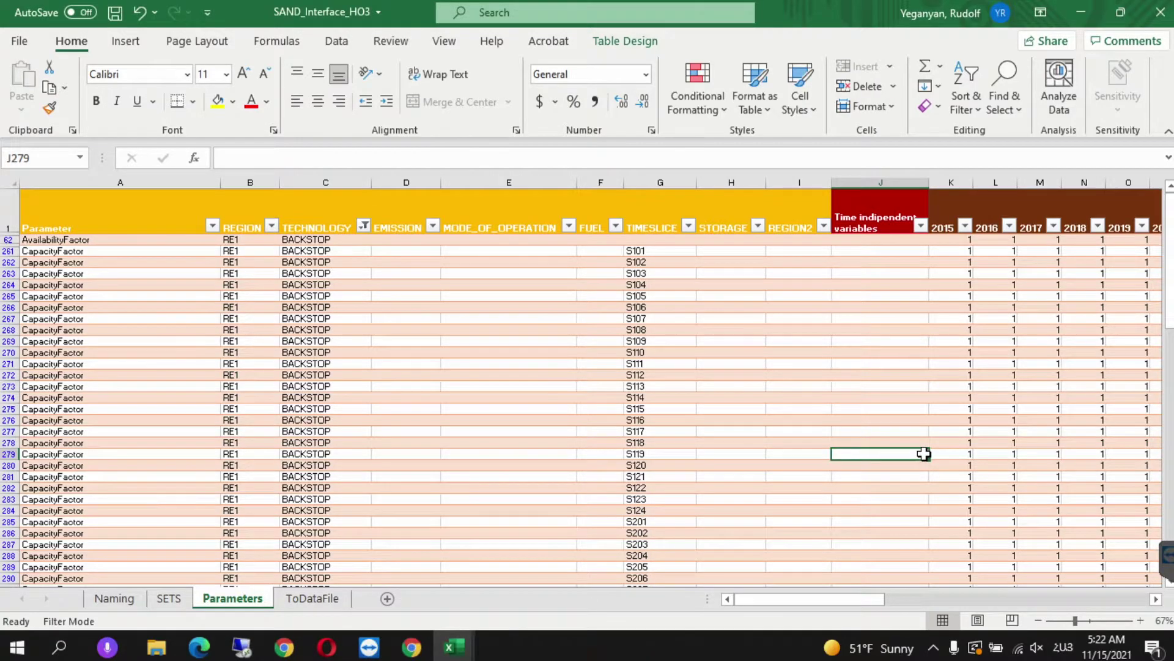
{"action": "key", "text": "Down"}
{"action": "key", "text": "Down"}
{"action": "key", "text": "Down"}
{"action": "key", "text": "Down"}
{"action": "key", "text": "Down"}
{"action": "key", "text": "Down"}
{"action": "key", "text": "Down"}
{"action": "key", "text": "Down"}
{"action": "key", "text": "Down"}
{"action": "key", "text": "Down"}
{"action": "key", "text": "Down"}
{"action": "key", "text": "Down"}
{"action": "key", "text": "Down"}
{"action": "key", "text": "Down"}
{"action": "key", "text": "Down"}
{"action": "key", "text": "Down"}
{"action": "key", "text": "Down"}
{"action": "key", "text": "Down"}
{"action": "key", "text": "Down"}
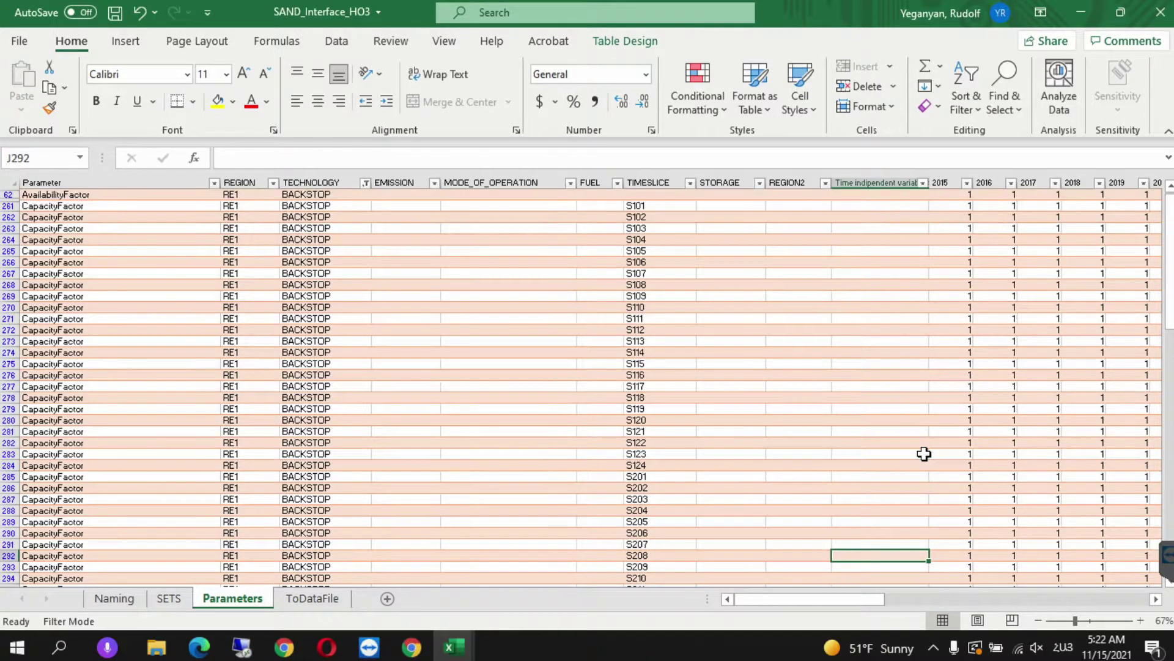
{"action": "key", "text": "Down"}
{"action": "key", "text": "Down"}
{"action": "key", "text": "Down"}
{"action": "key", "text": "Down"}
{"action": "key", "text": "Down"}
{"action": "key", "text": "Down"}
{"action": "key", "text": "Down"}
{"action": "key", "text": "Down"}
{"action": "key", "text": "Down"}
{"action": "key", "text": "Down"}
{"action": "key", "text": "Down"}
{"action": "key", "text": "Down"}
{"action": "key", "text": "Down"}
{"action": "key", "text": "Down"}
{"action": "key", "text": "Down"}
{"action": "key", "text": "Down"}
{"action": "key", "text": "Down"}
{"action": "key", "text": "Down"}
{"action": "key", "text": "Down"}
{"action": "key", "text": "Down"}
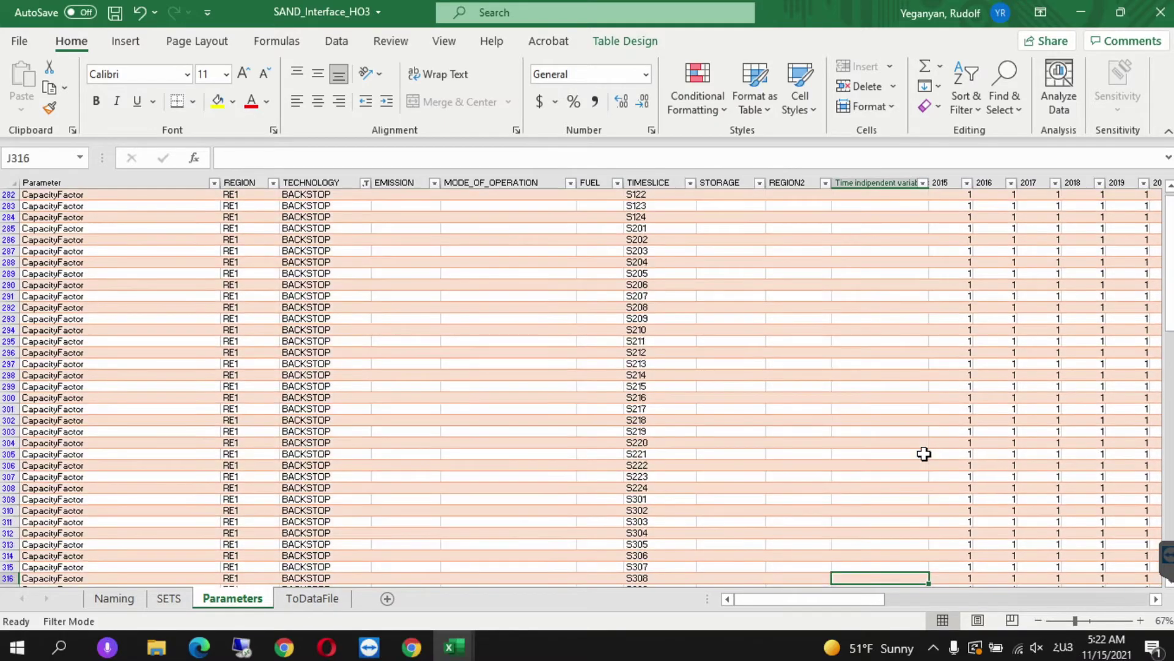
{"action": "key", "text": "Down"}
{"action": "key", "text": "Down"}
{"action": "key", "text": "Down"}
{"action": "key", "text": "Down"}
{"action": "key", "text": "Down"}
{"action": "key", "text": "Down"}
{"action": "key", "text": "Down"}
{"action": "key", "text": "Down"}
{"action": "key", "text": "Down"}
{"action": "key", "text": "Down"}
{"action": "key", "text": "Down"}
{"action": "key", "text": "Down"}
{"action": "key", "text": "Down"}
{"action": "key", "text": "Down"}
{"action": "key", "text": "Down"}
{"action": "key", "text": "Down"}
{"action": "key", "text": "Down"}
{"action": "key", "text": "Down"}
{"action": "key", "text": "Down"}
{"action": "key", "text": "Down"}
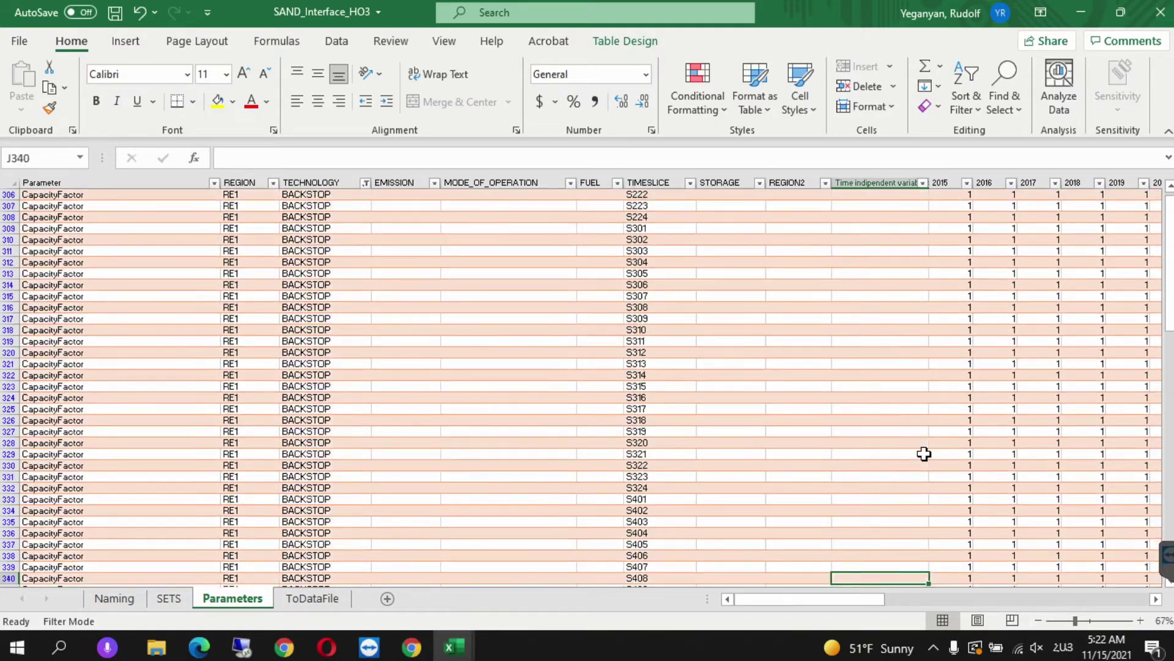
{"action": "key", "text": "Down"}
{"action": "key", "text": "Down"}
{"action": "key", "text": "Down"}
{"action": "key", "text": "Down"}
{"action": "key", "text": "Down"}
{"action": "key", "text": "Down"}
{"action": "key", "text": "Down"}
{"action": "key", "text": "Down"}
{"action": "key", "text": "Down"}
{"action": "key", "text": "Down"}
{"action": "key", "text": "Down"}
{"action": "key", "text": "Down"}
{"action": "key", "text": "Down"}
{"action": "key", "text": "Down"}
{"action": "key", "text": "Down"}
{"action": "key", "text": "Down"}
{"action": "key", "text": "Down"}
{"action": "key", "text": "Down"}
{"action": "key", "text": "Down"}
{"action": "key", "text": "Down"}
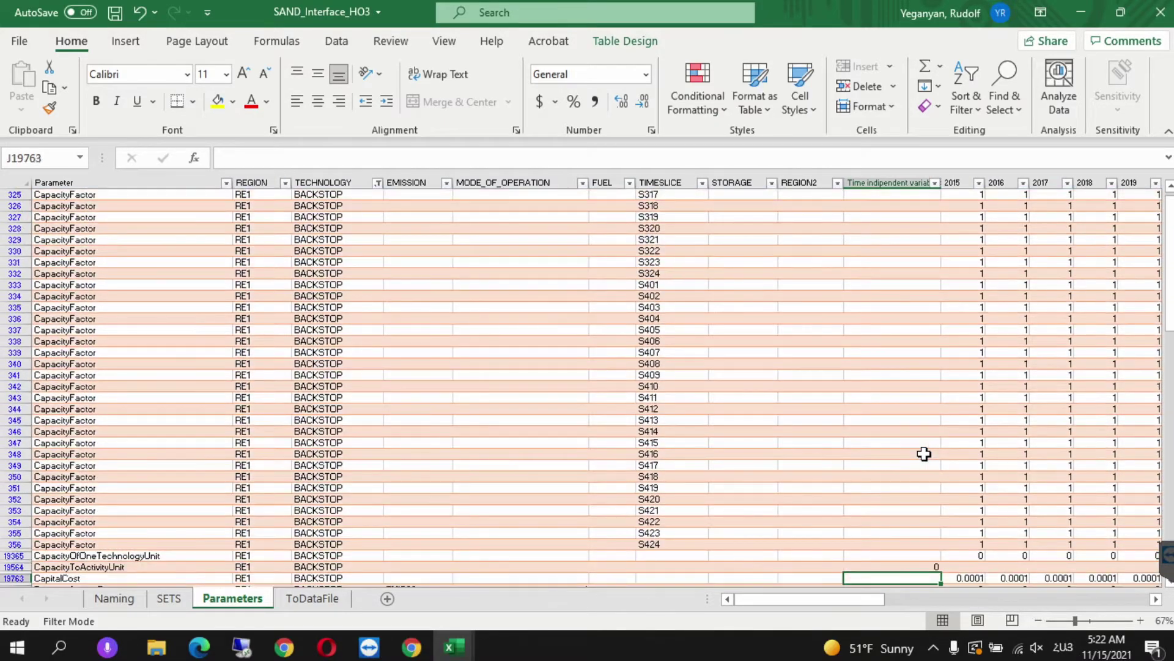
{"action": "key", "text": "Up"}
{"action": "key", "text": "Up"}
{"action": "key", "text": "Up"}
{"action": "key", "text": "Up"}
{"action": "key", "text": "Up"}
{"action": "key", "text": "Up"}
{"action": "key", "text": "Up"}
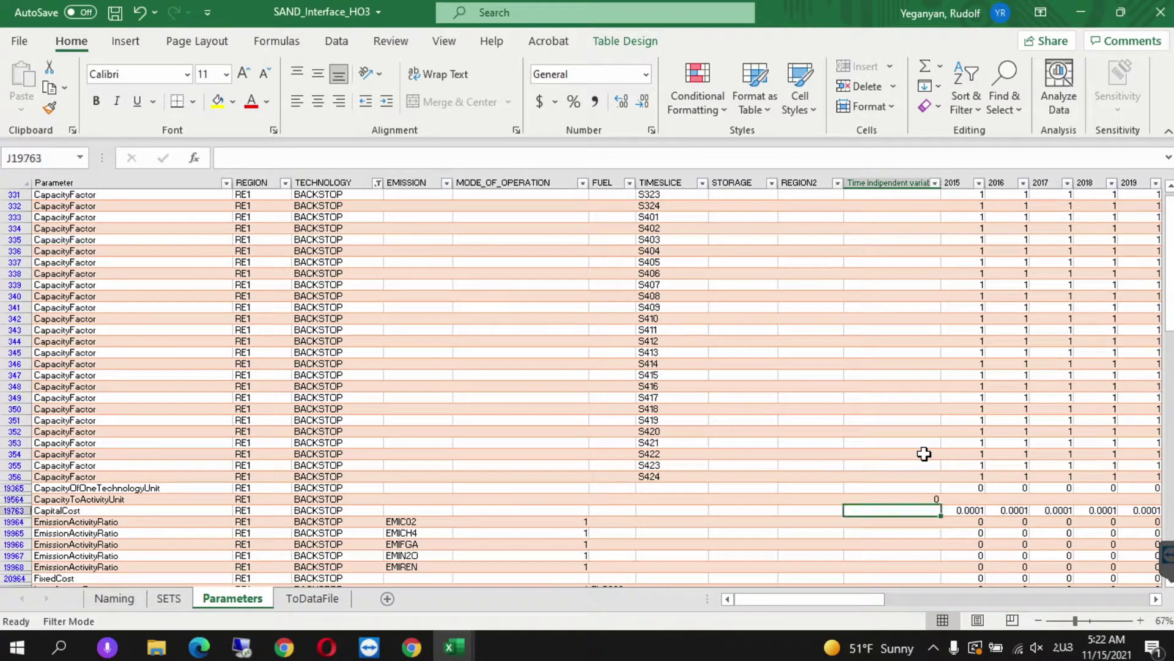
{"action": "type", "text": "1"}
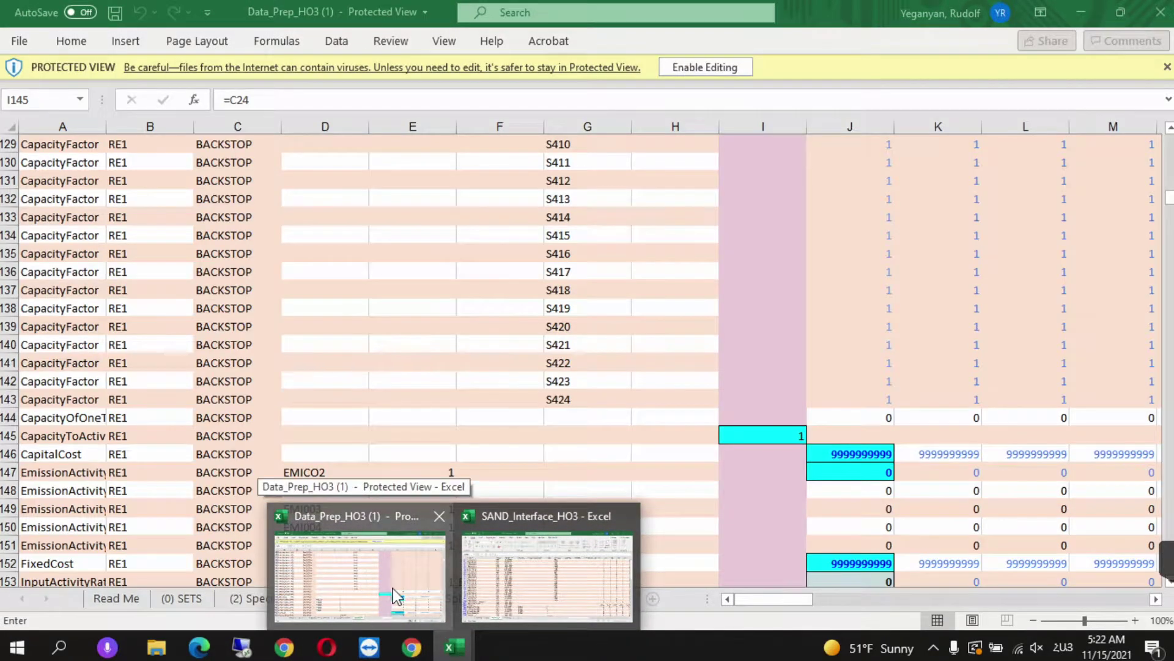
{"action": "left_click", "coordinate": [526, 566]}
Copy BACKSTOP's CapitalCost values for all years, cells J146:BM146, from the BACKSTOP sheet of Data_Prep_HO3
{"action": "key", "text": "alt+Tab"}
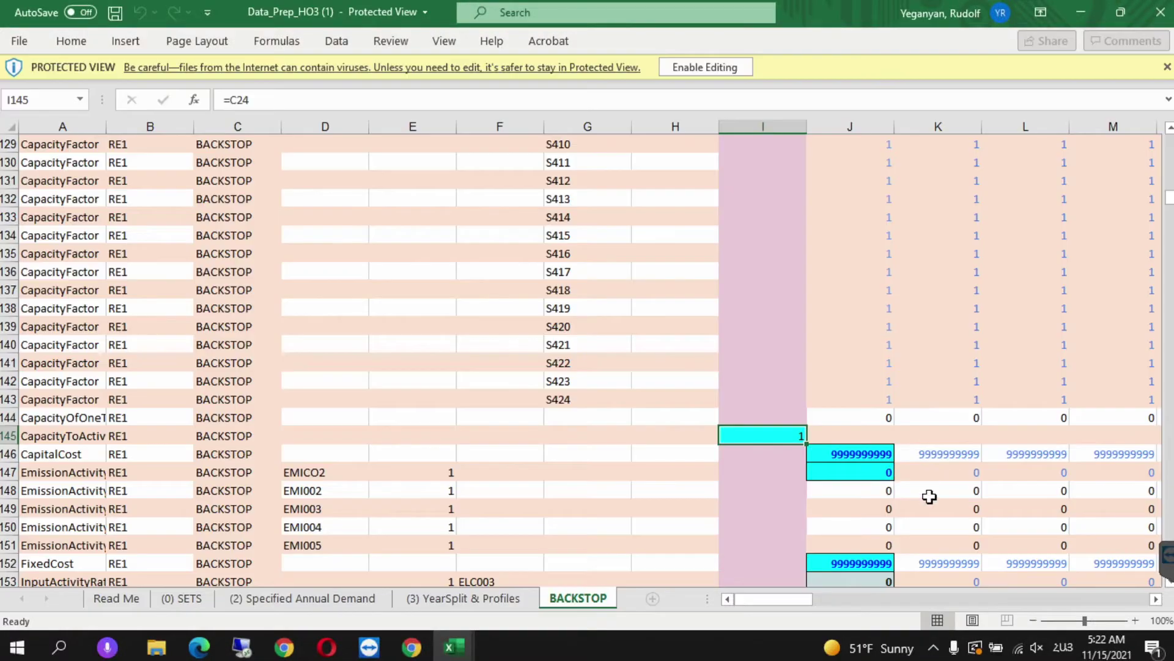
{"action": "left_click", "coordinate": [845, 457]}
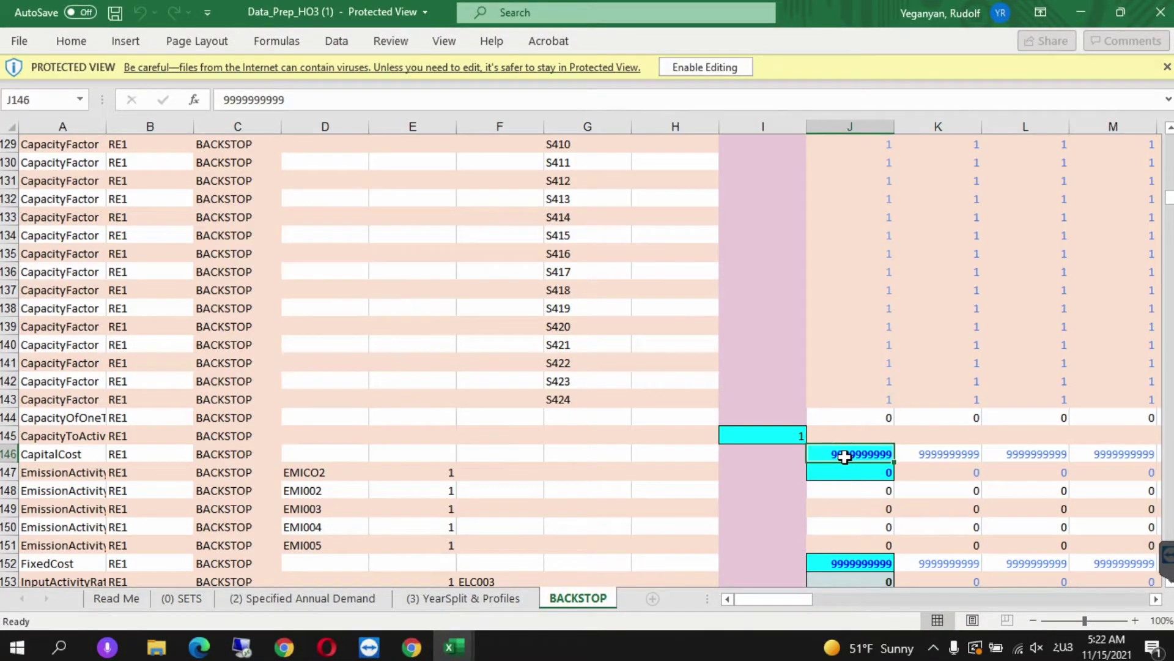
{"action": "left_click", "coordinate": [283, 99]}
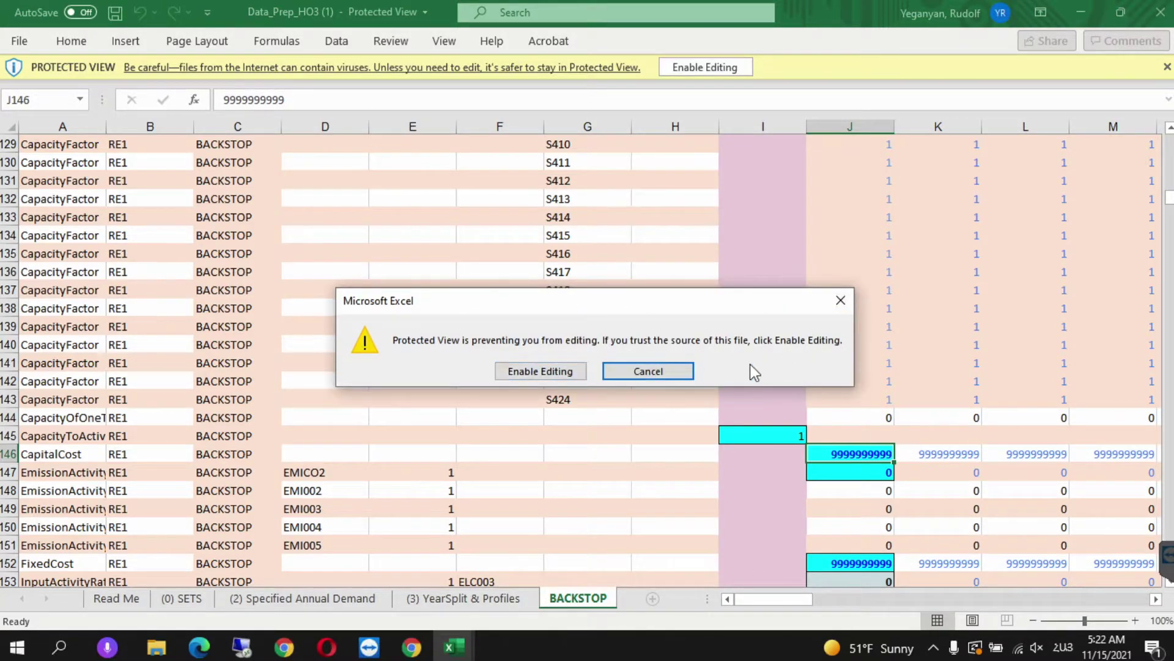
{"action": "left_click", "coordinate": [839, 301]}
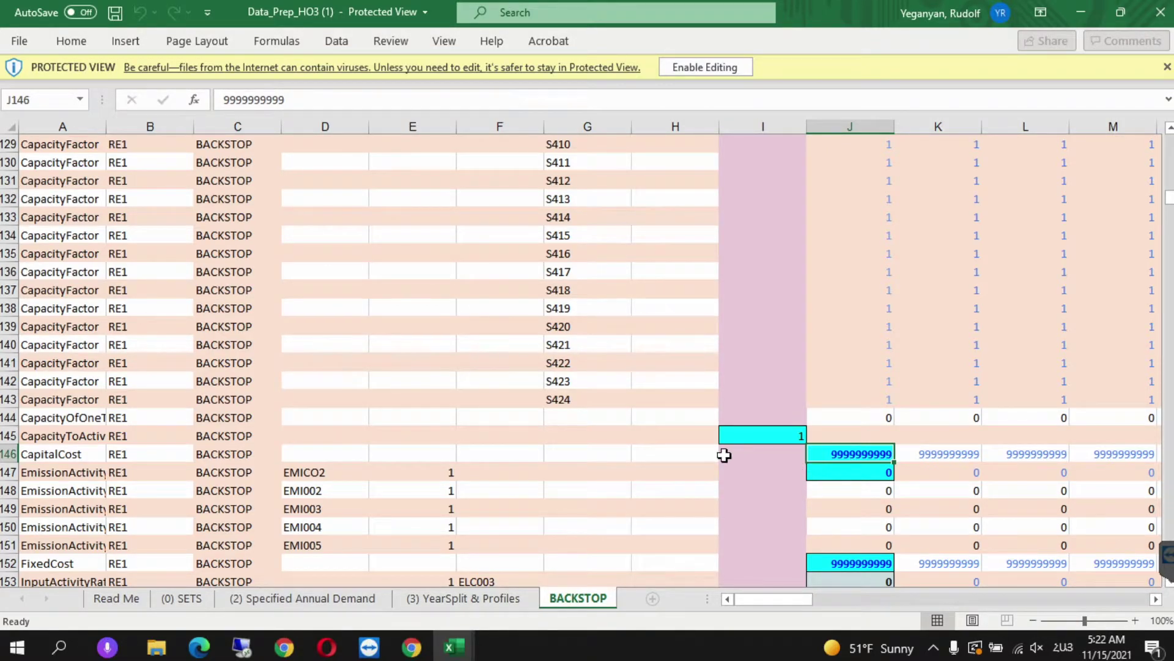
{"action": "key", "text": "ctrl+shift+Right"}
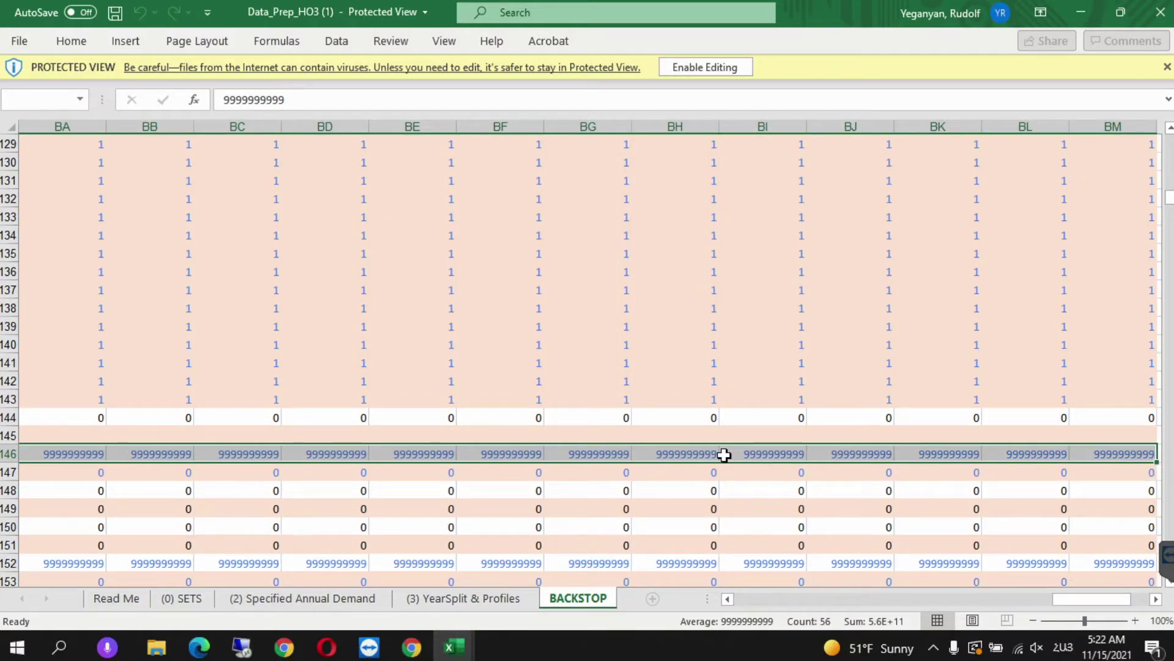
{"action": "key", "text": "ctrl+c"}
{"action": "mouse_move", "coordinate": [454, 647]}
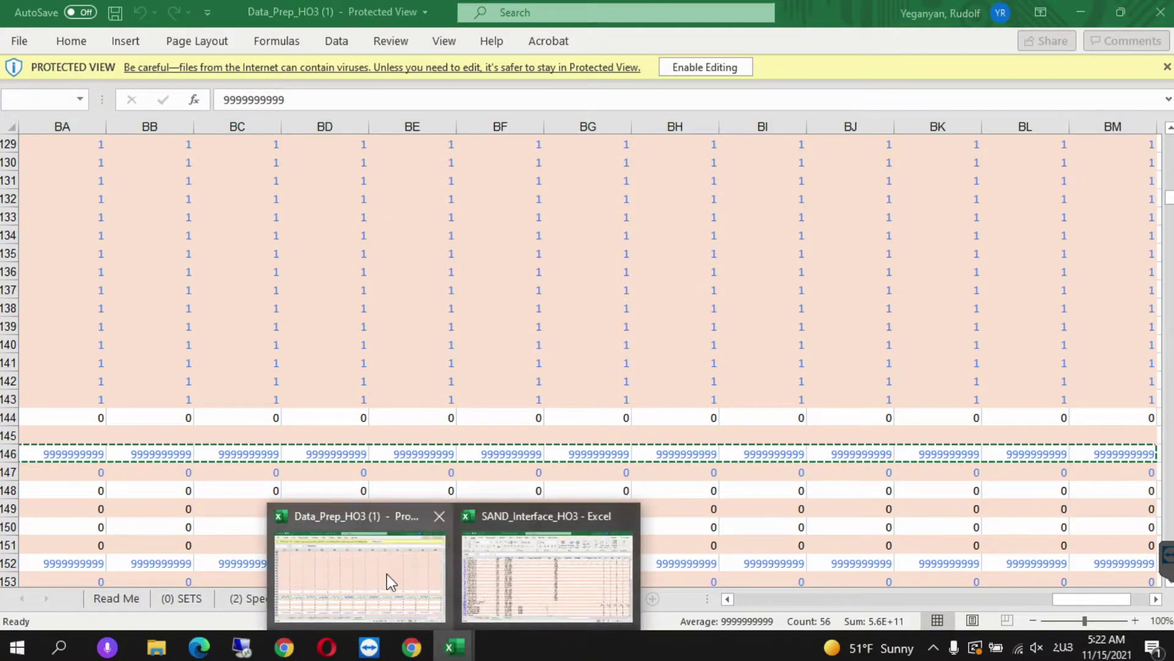
{"action": "left_click", "coordinate": [387, 573]}
{"action": "left_click", "coordinate": [456, 647]}
{"action": "left_click", "coordinate": [499, 578]}
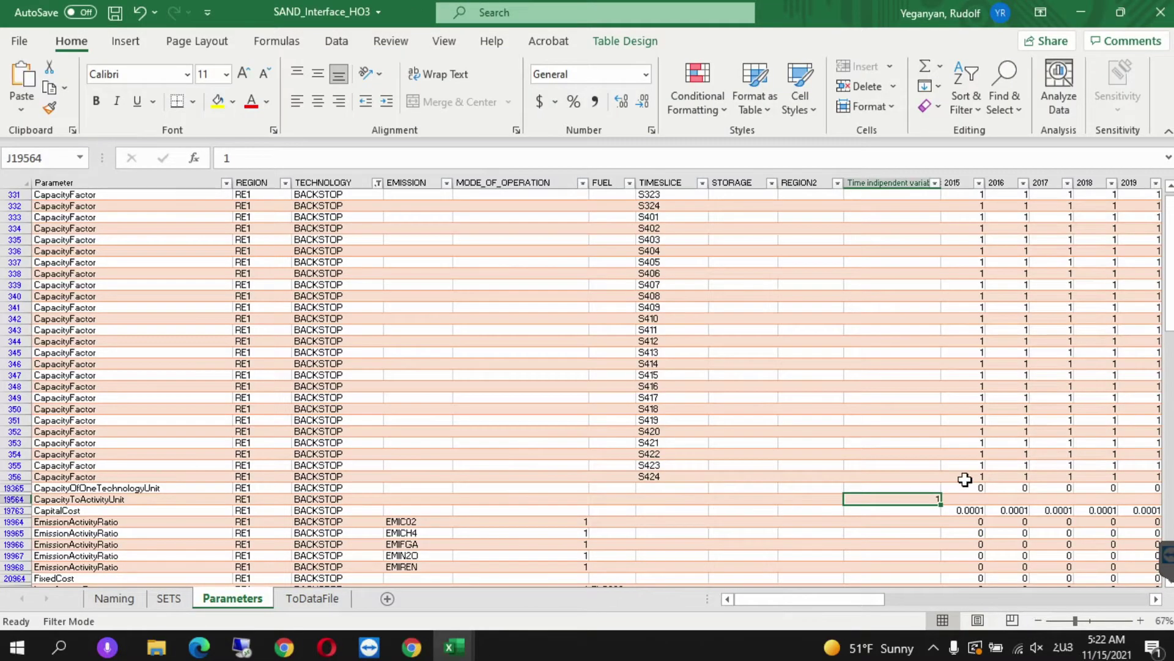
{"action": "left_click", "coordinate": [963, 511]}
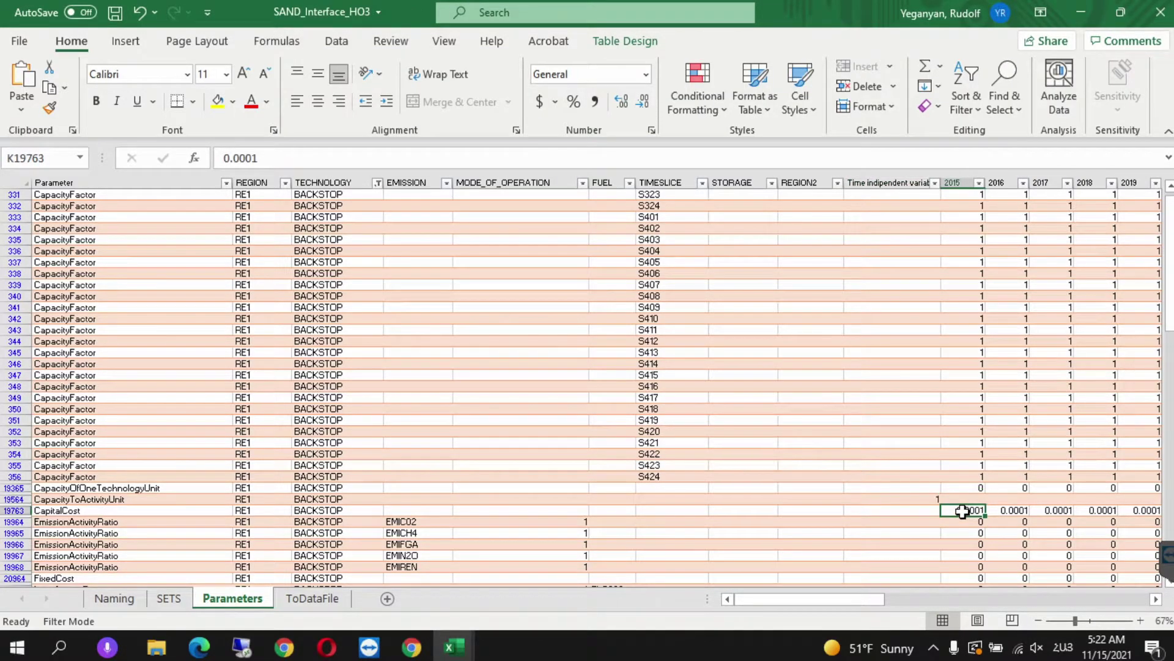
{"action": "right_click", "coordinate": [963, 511]}
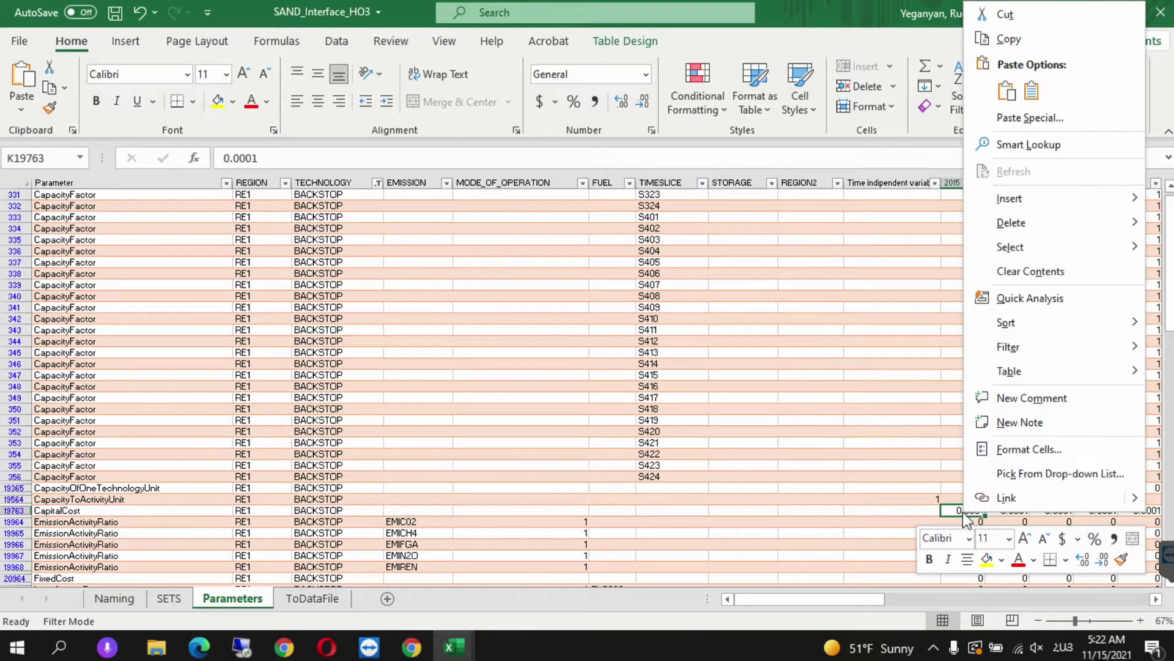
{"action": "left_click", "coordinate": [1033, 89]}
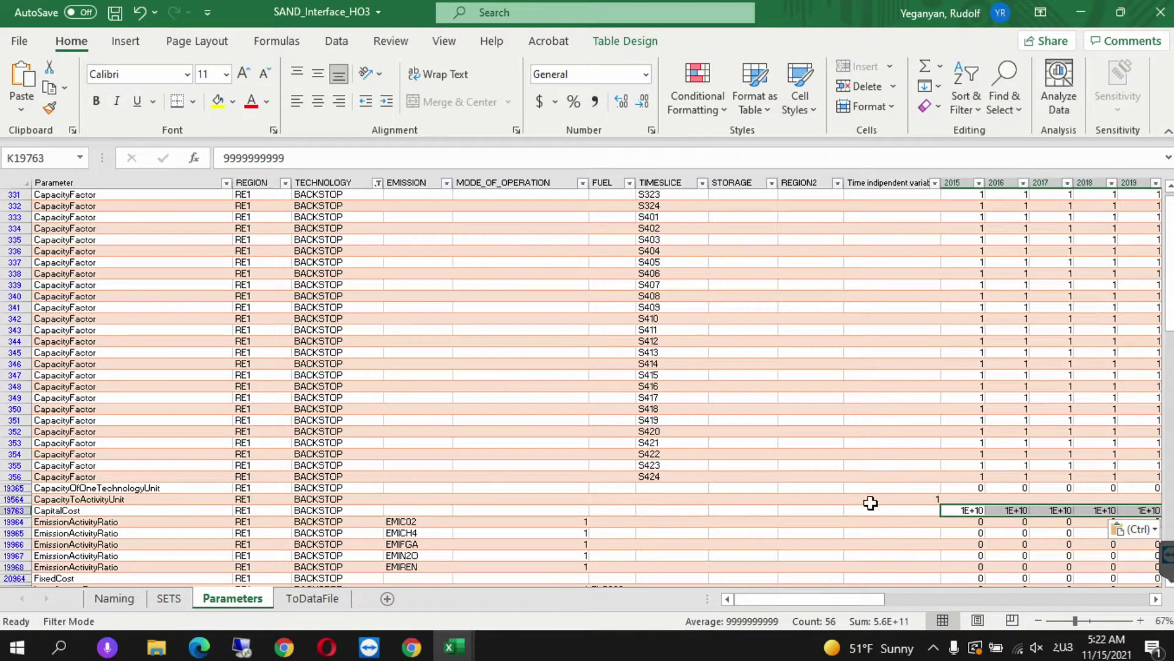
{"action": "left_click", "coordinate": [872, 524]}
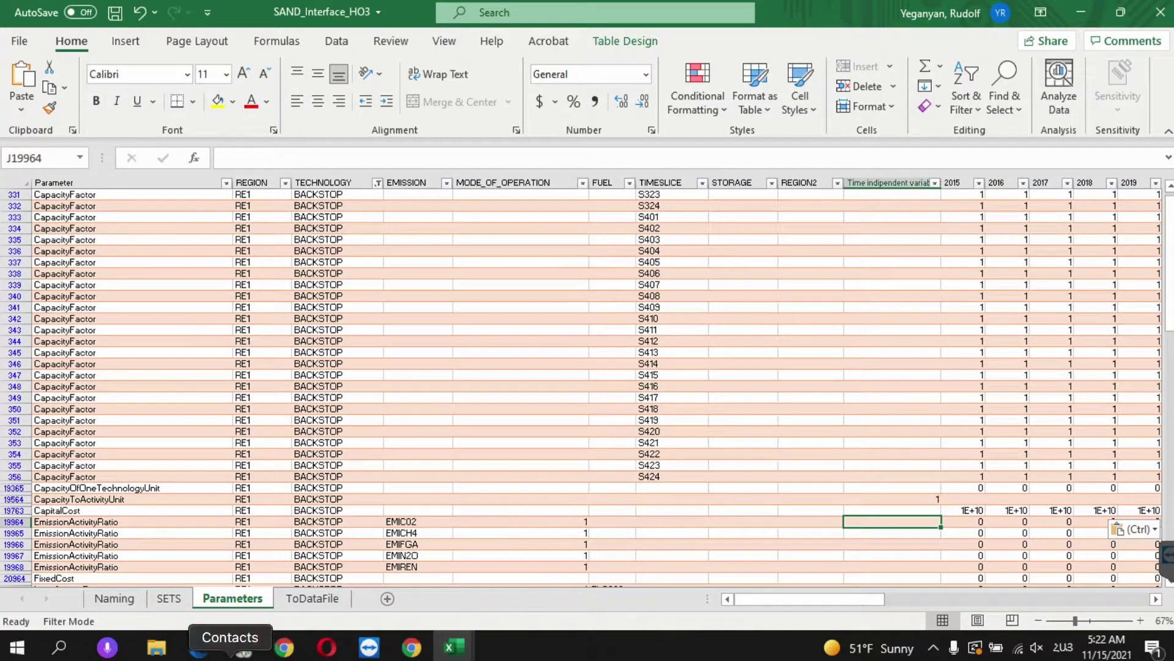
{"action": "mouse_move", "coordinate": [455, 647]}
{"action": "left_click", "coordinate": [401, 589]}
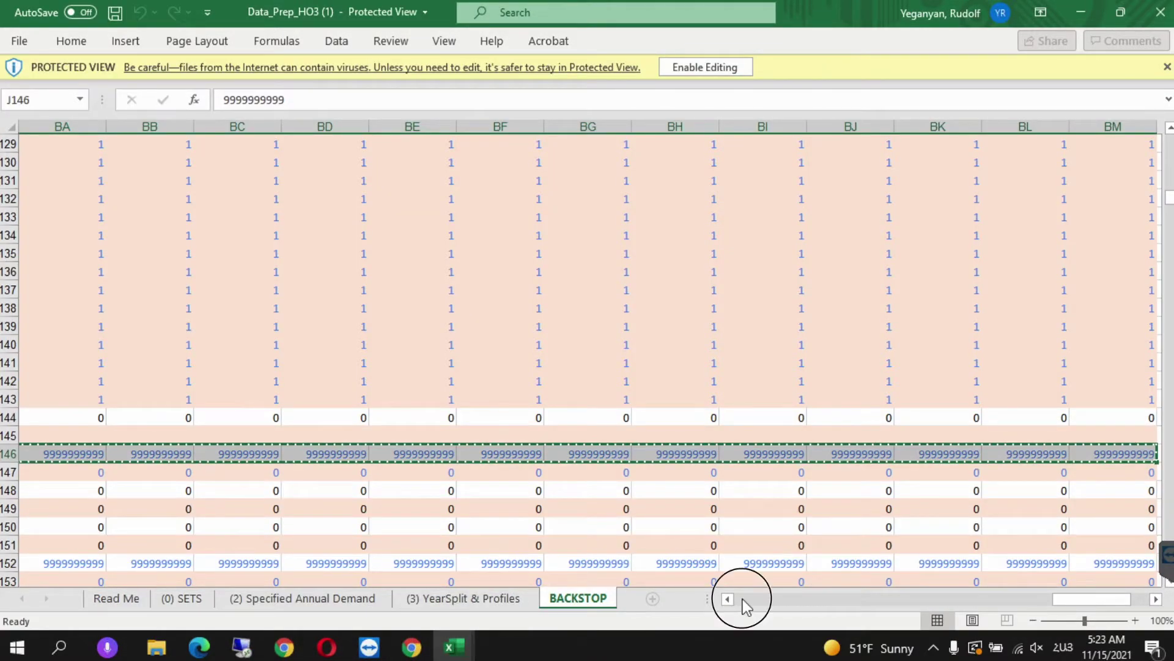
{"action": "left_click", "coordinate": [746, 606]}
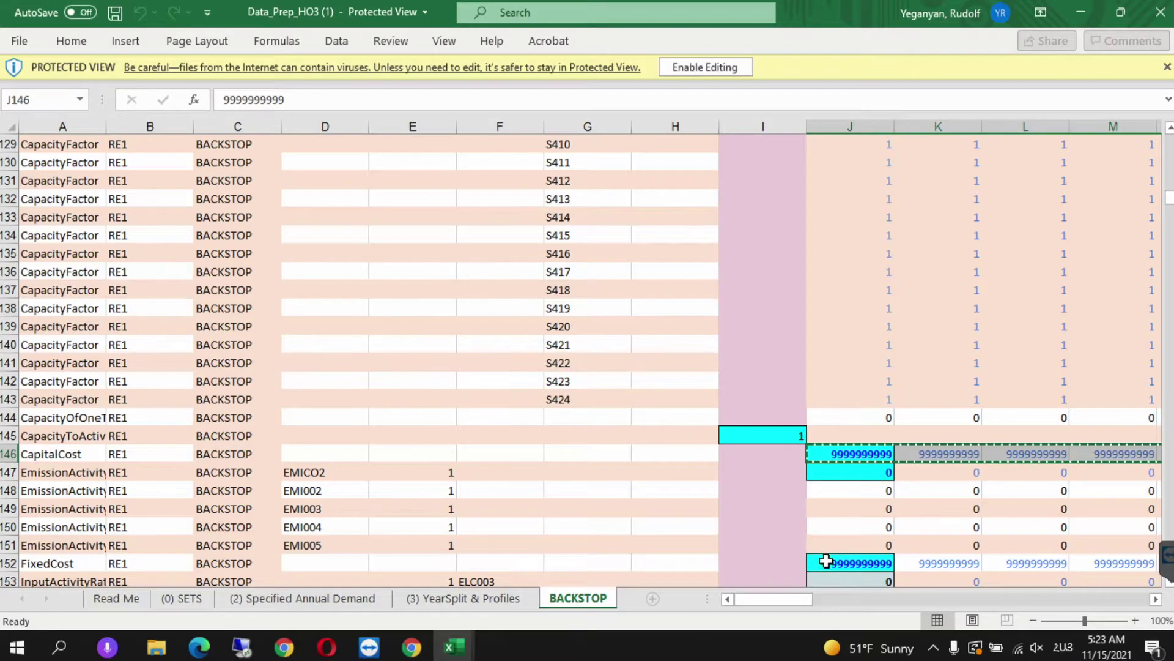
{"action": "left_click", "coordinate": [869, 563]}
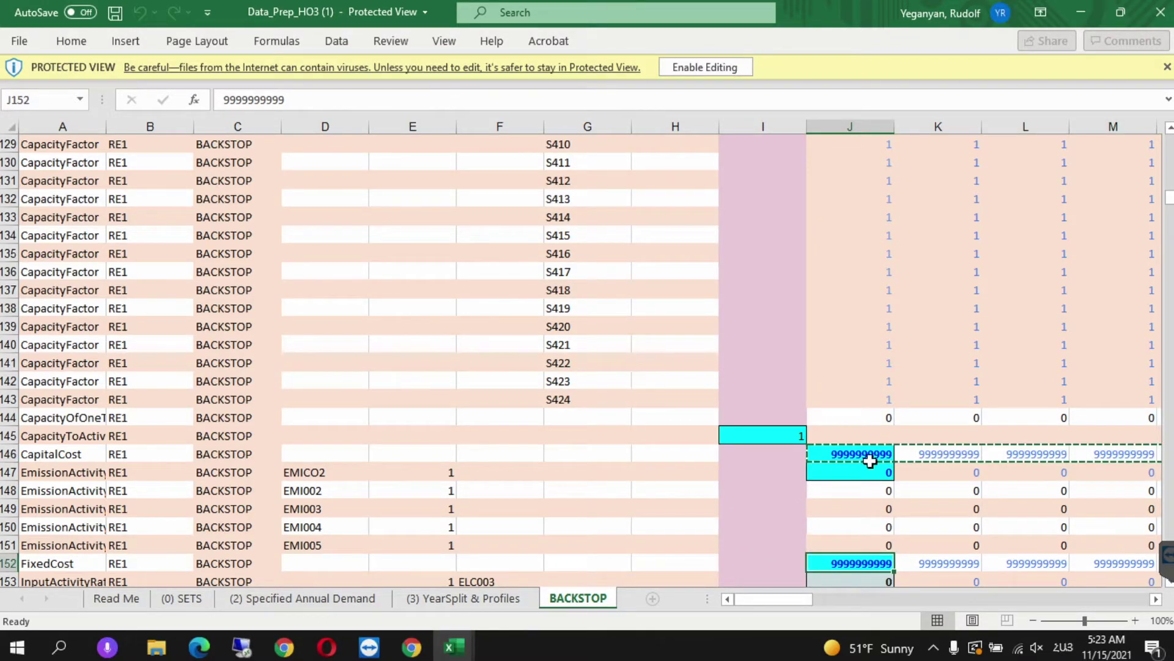
{"action": "mouse_move", "coordinate": [459, 647]}
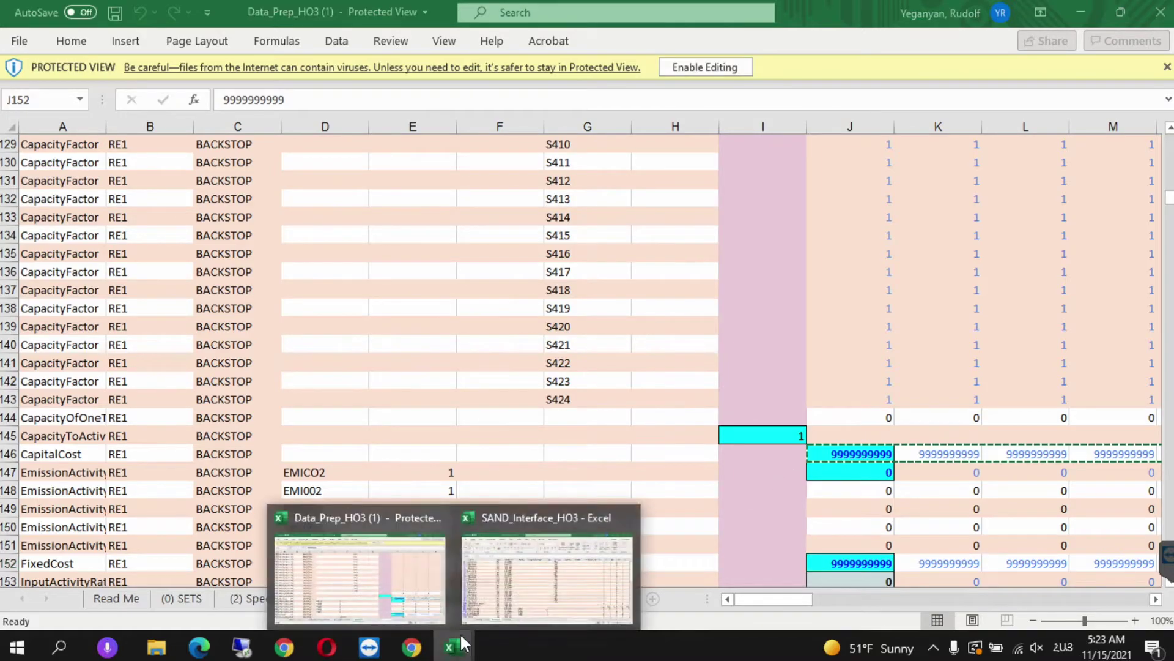
{"action": "left_click", "coordinate": [489, 588]}
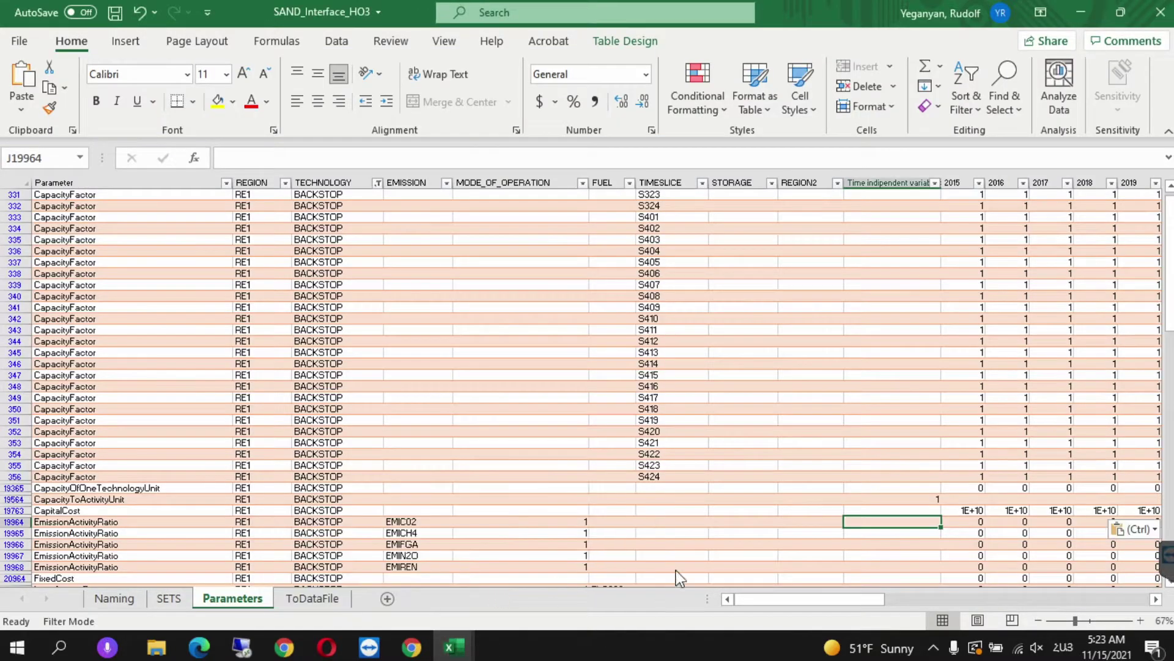
{"action": "left_click", "coordinate": [157, 578]}
{"action": "key", "text": "Right"}
{"action": "key", "text": "Right"}
{"action": "key", "text": "Right"}
{"action": "key", "text": "Right"}
{"action": "key", "text": "Right"}
{"action": "key", "text": "Right"}
{"action": "key", "text": "Right"}
{"action": "key", "text": "Right"}
{"action": "key", "text": "Right"}
{"action": "key", "text": "Right"}
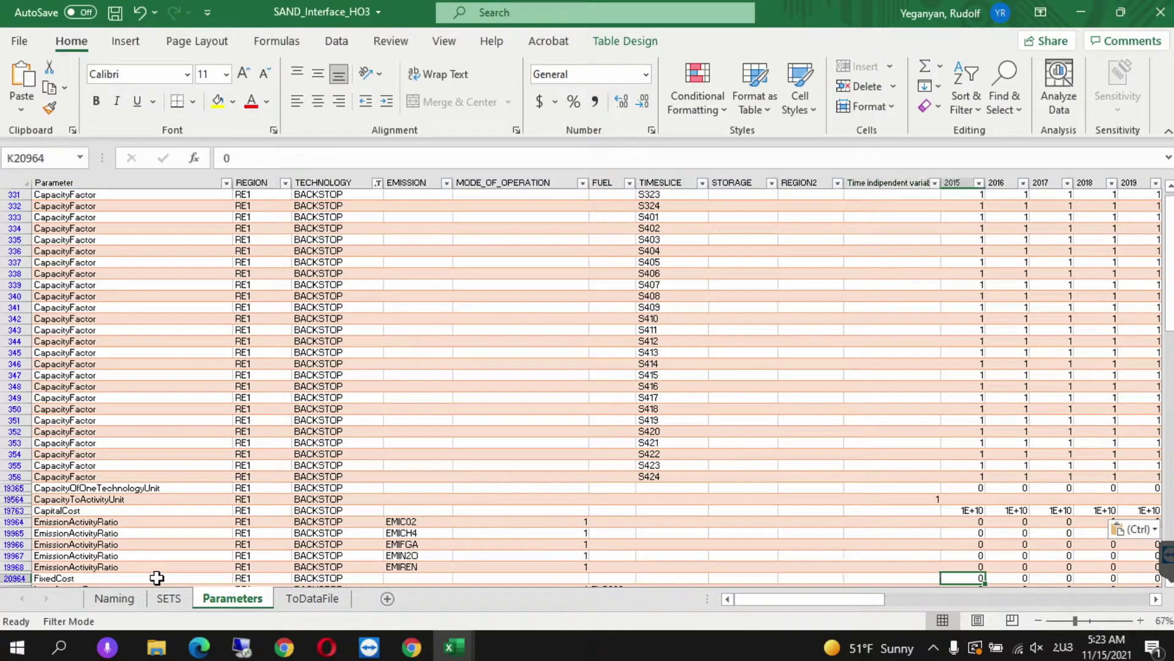
{"action": "right_click", "coordinate": [955, 577]}
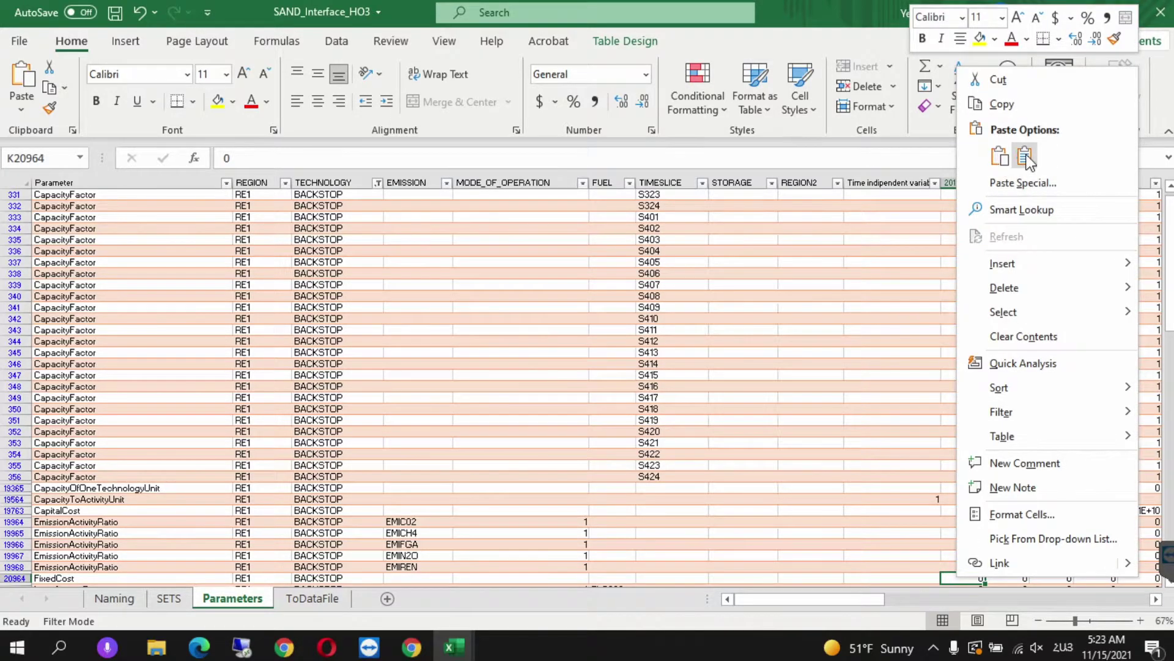
{"action": "left_click", "coordinate": [939, 160]}
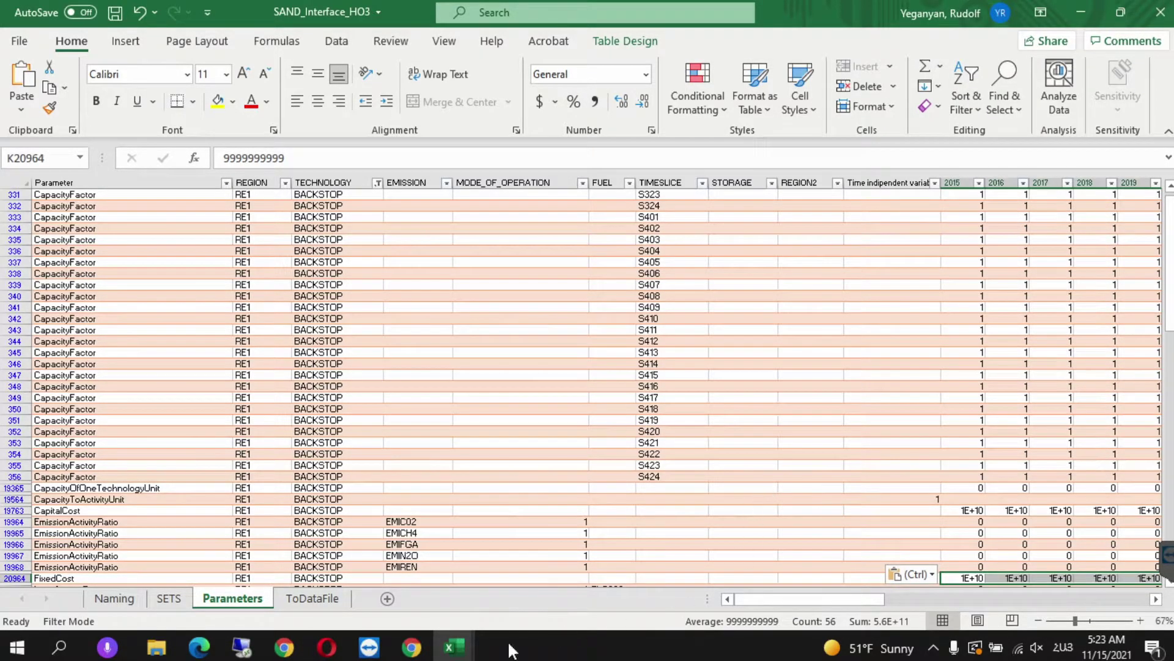
Examine the BACKSTOP sheet of Data_Prep_HO3 from EmissionActivityRatio down to OperationalLife in I203 and ELC003's OutputActivityRatio in J204
{"action": "mouse_move", "coordinate": [453, 646]}
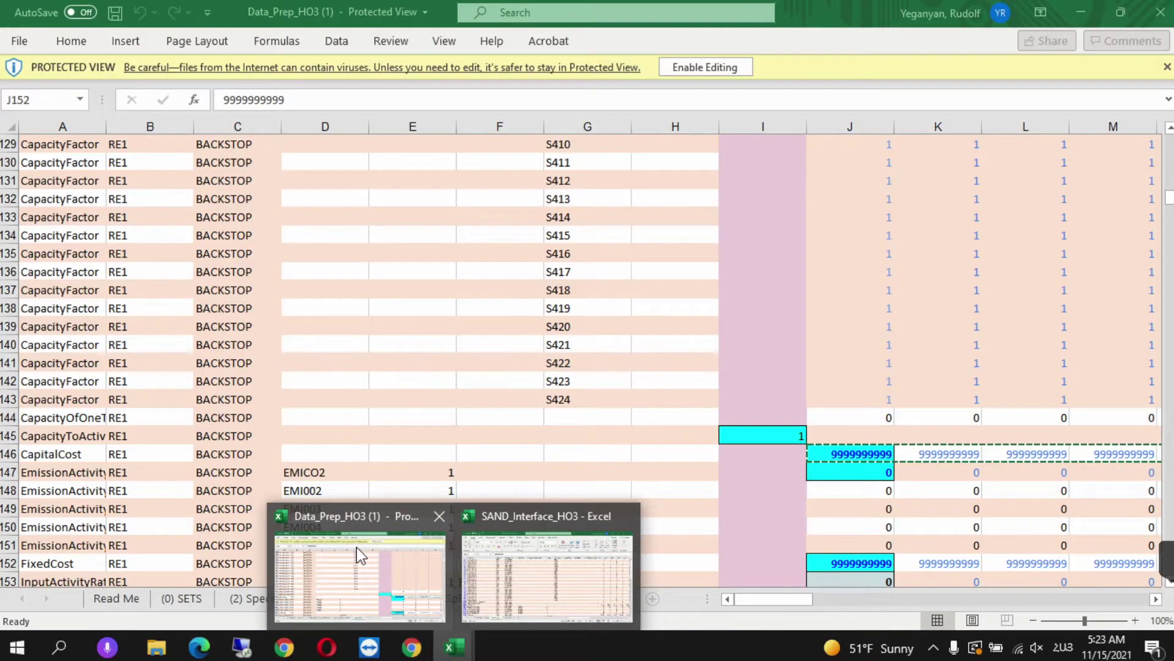
{"action": "left_click", "coordinate": [361, 554]}
{"action": "left_click", "coordinate": [699, 528]}
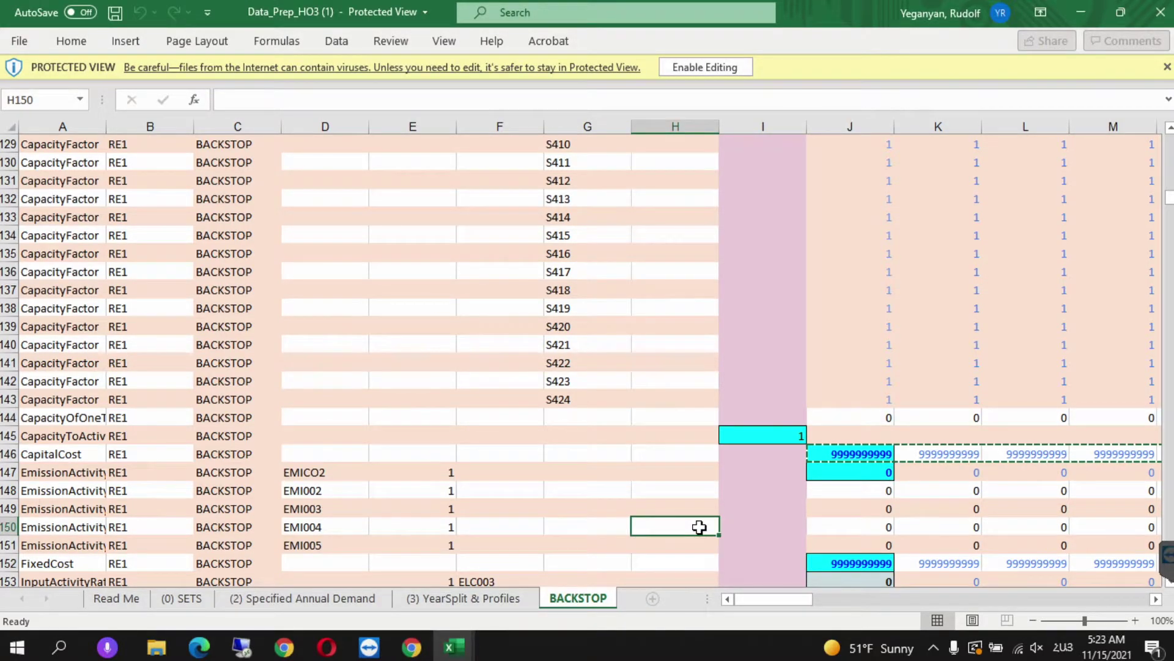
{"action": "key", "text": "Down"}
{"action": "key", "text": "Down"}
{"action": "key", "text": "Down"}
{"action": "key", "text": "Down"}
{"action": "key", "text": "Down"}
{"action": "key", "text": "Down"}
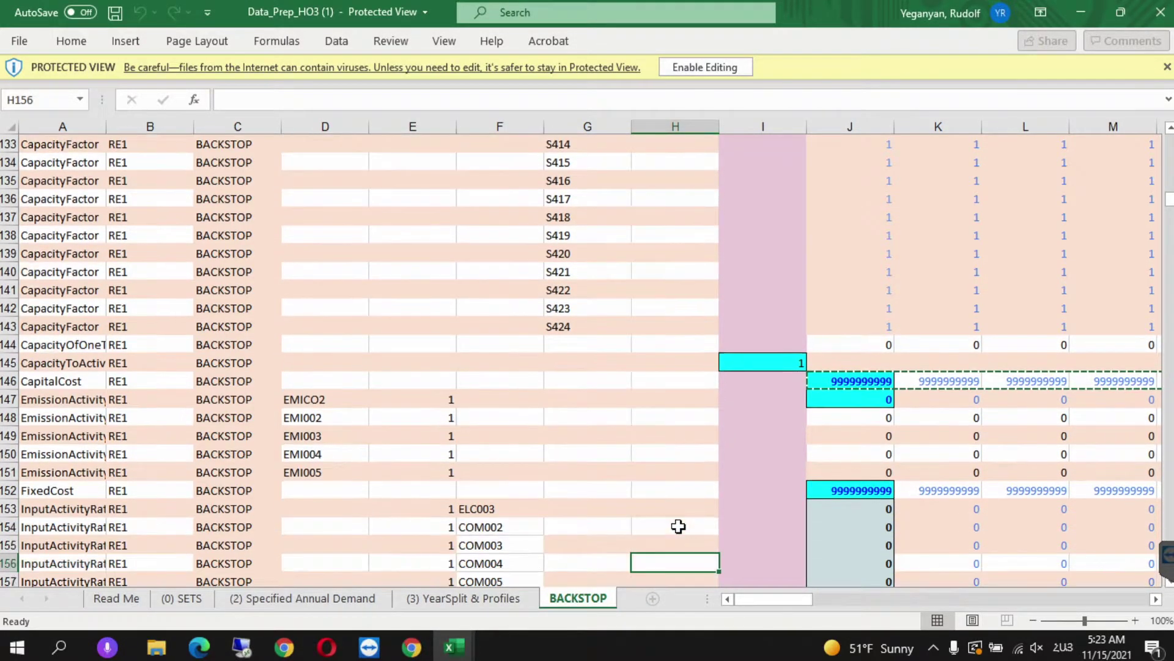
{"action": "key", "text": "Down"}
{"action": "key", "text": "Down"}
{"action": "key", "text": "Down"}
{"action": "key", "text": "Down"}
{"action": "key", "text": "Down"}
{"action": "key", "text": "Down"}
{"action": "key", "text": "Down"}
{"action": "key", "text": "Down"}
{"action": "key", "text": "Down"}
{"action": "key", "text": "Down"}
{"action": "key", "text": "Down"}
{"action": "key", "text": "Down"}
{"action": "key", "text": "Down"}
{"action": "key", "text": "Down"}
{"action": "key", "text": "Down"}
{"action": "key", "text": "Down"}
{"action": "key", "text": "Down"}
{"action": "key", "text": "Down"}
{"action": "key", "text": "Down"}
{"action": "key", "text": "Down"}
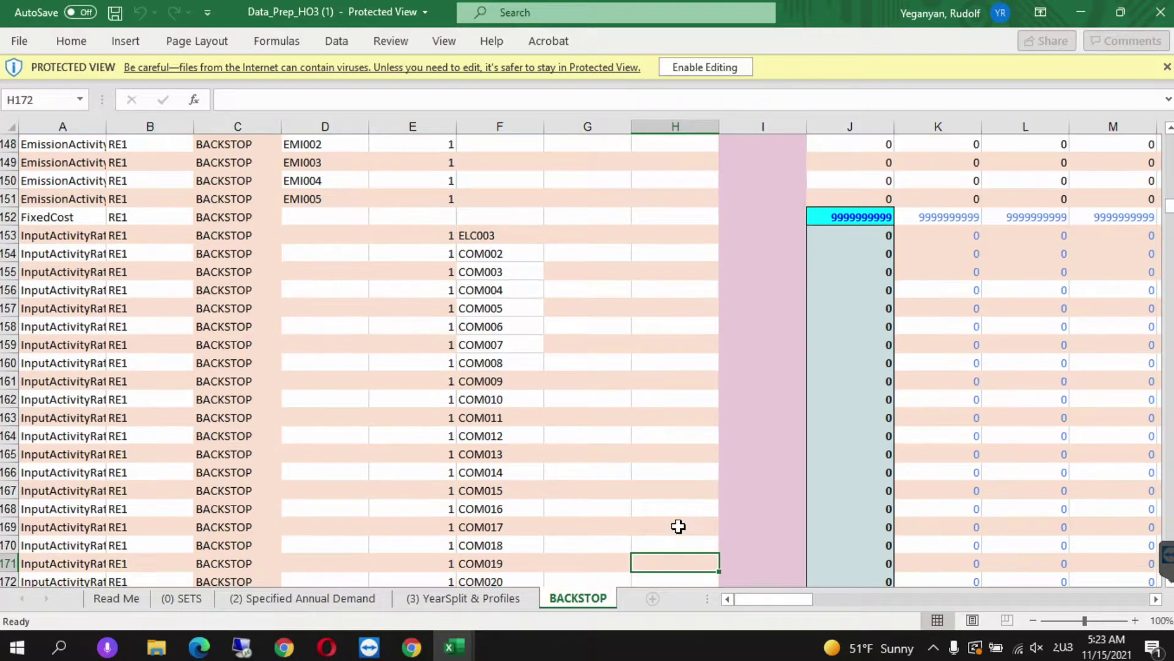
{"action": "key", "text": "Down"}
{"action": "key", "text": "Down"}
{"action": "key", "text": "Down"}
{"action": "key", "text": "Down"}
{"action": "key", "text": "Down"}
{"action": "key", "text": "Down"}
{"action": "key", "text": "Down"}
{"action": "key", "text": "Down"}
{"action": "key", "text": "Down"}
{"action": "key", "text": "Down"}
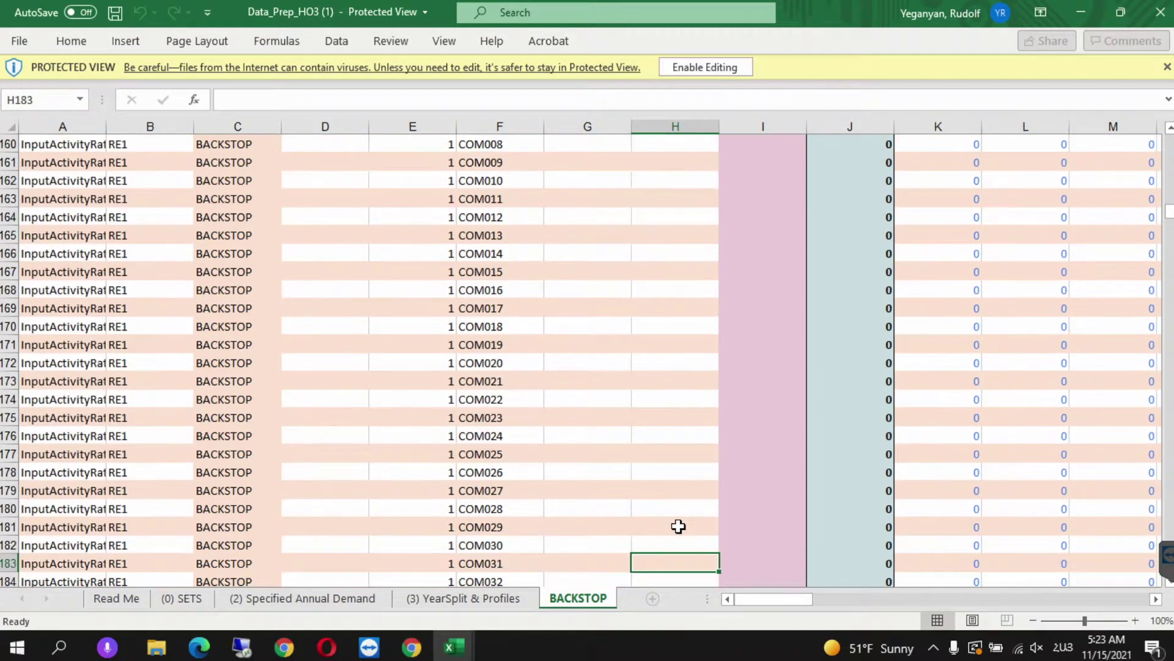
{"action": "key", "text": "Down"}
{"action": "key", "text": "Down"}
{"action": "key", "text": "Down"}
{"action": "key", "text": "Down"}
{"action": "key", "text": "Down"}
{"action": "key", "text": "Down"}
{"action": "key", "text": "Down"}
{"action": "key", "text": "Down"}
{"action": "key", "text": "Down"}
{"action": "key", "text": "Down"}
{"action": "key", "text": "Down"}
{"action": "key", "text": "Down"}
{"action": "key", "text": "Down"}
{"action": "key", "text": "Down"}
{"action": "key", "text": "Down"}
{"action": "key", "text": "Down"}
{"action": "key", "text": "Down"}
{"action": "key", "text": "Down"}
{"action": "key", "text": "Down"}
{"action": "key", "text": "Down"}
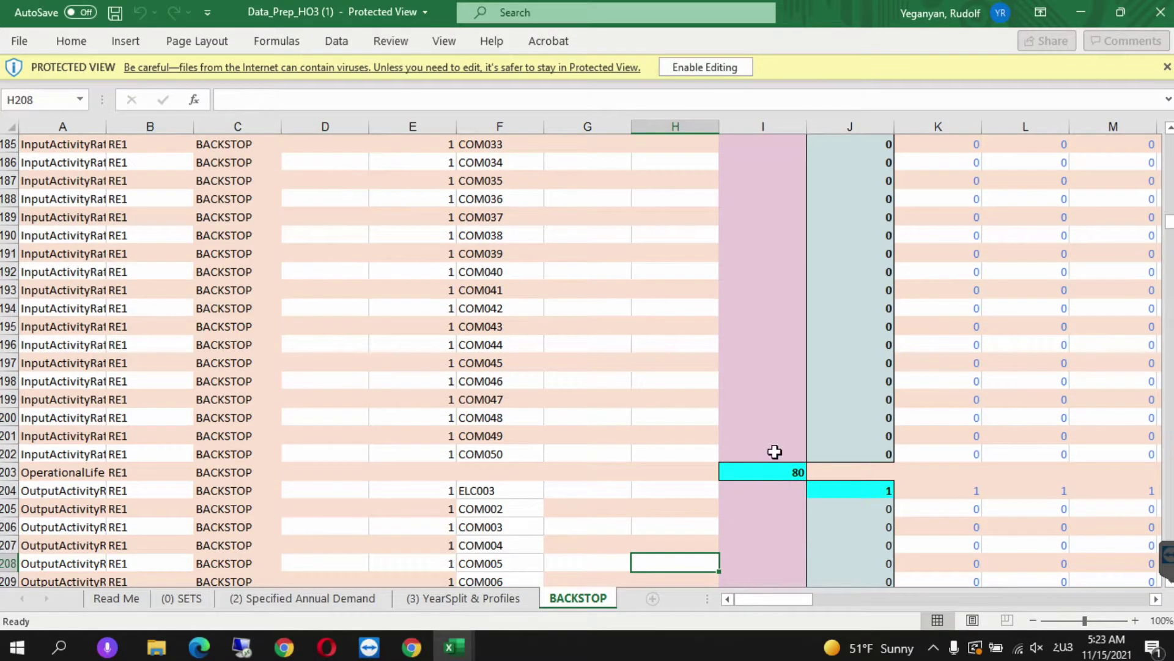
{"action": "left_click", "coordinate": [752, 477]}
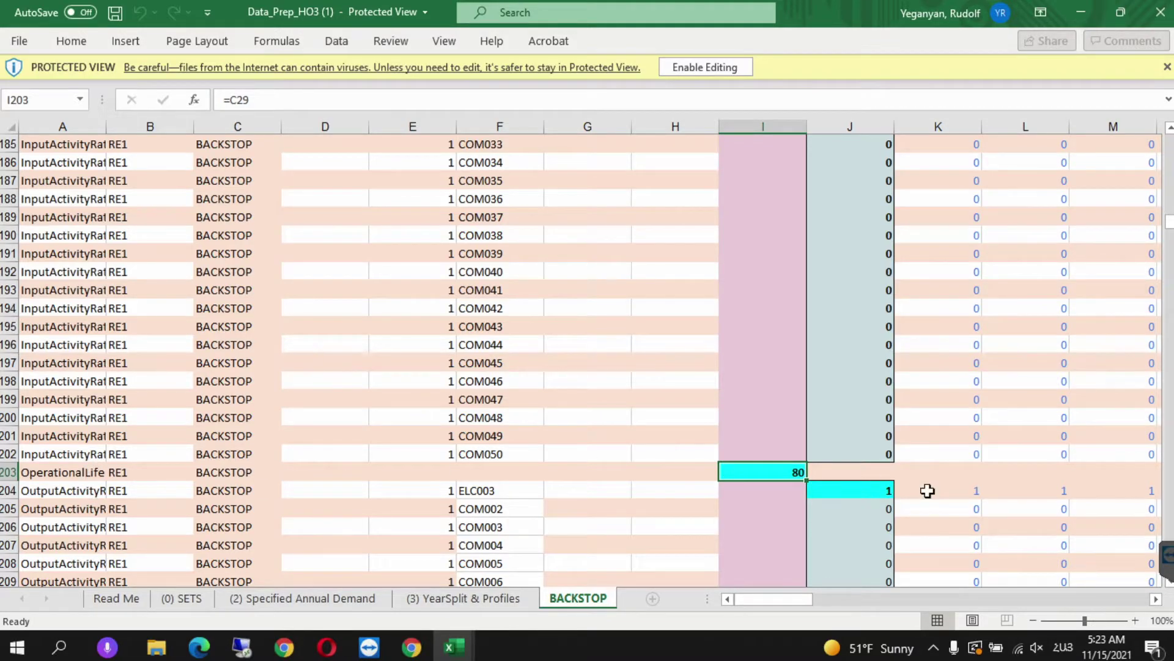
{"action": "left_click", "coordinate": [877, 494]}
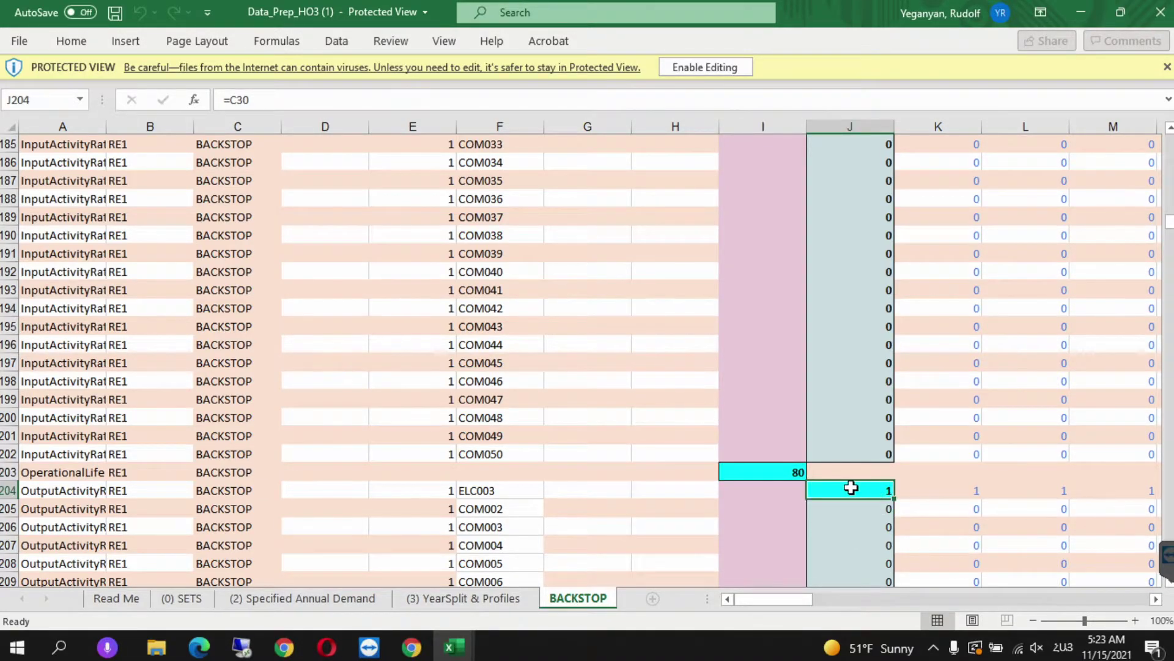
In SAND_Interface_HO3, set BACKSTOP's OperationalLife to 80 in the time-independent variables column, cell J31123
{"action": "mouse_move", "coordinate": [454, 647]}
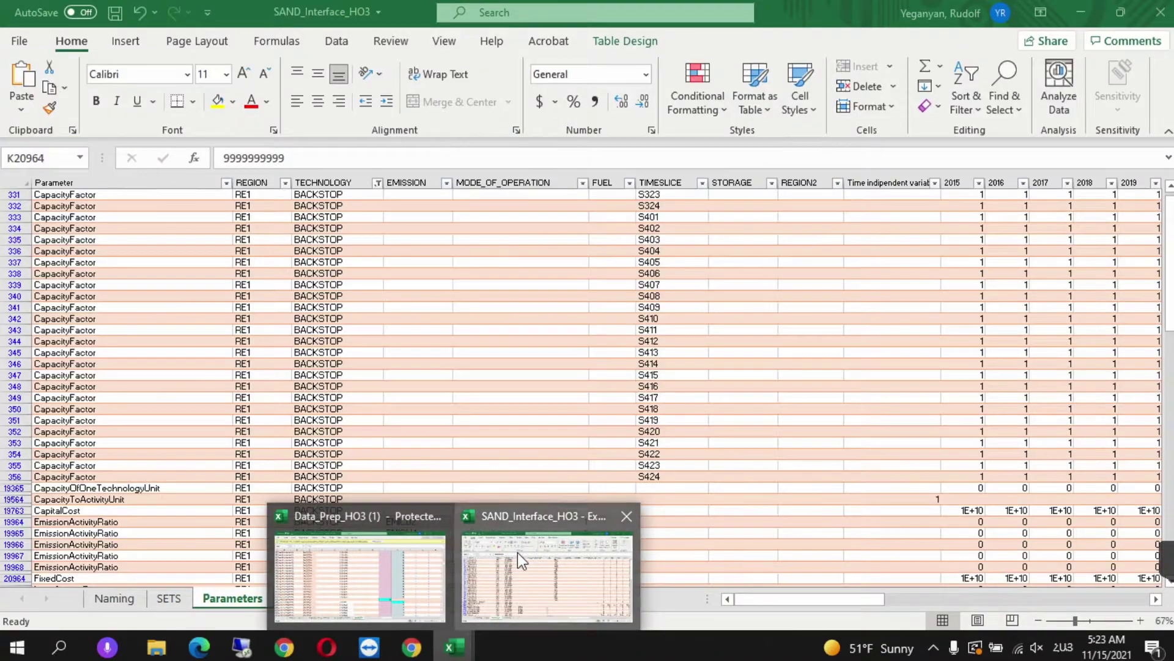
{"action": "left_click", "coordinate": [517, 552]}
{"action": "left_click", "coordinate": [879, 499]}
{"action": "key", "text": "Down"}
{"action": "key", "text": "Down"}
{"action": "key", "text": "Down"}
{"action": "key", "text": "Down"}
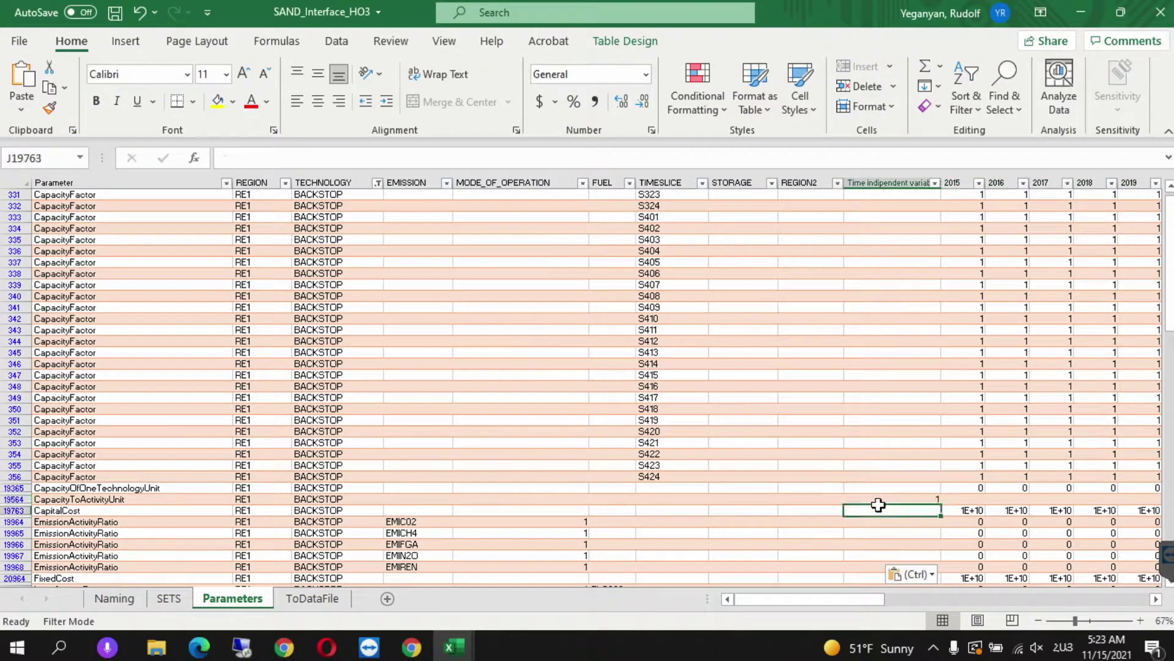
{"action": "key", "text": "Down"}
{"action": "key", "text": "Down"}
{"action": "key", "text": "Down"}
{"action": "key", "text": "Down"}
{"action": "key", "text": "Down"}
{"action": "key", "text": "Down"}
{"action": "key", "text": "Down"}
{"action": "key", "text": "Down"}
{"action": "key", "text": "Down"}
{"action": "key", "text": "Down"}
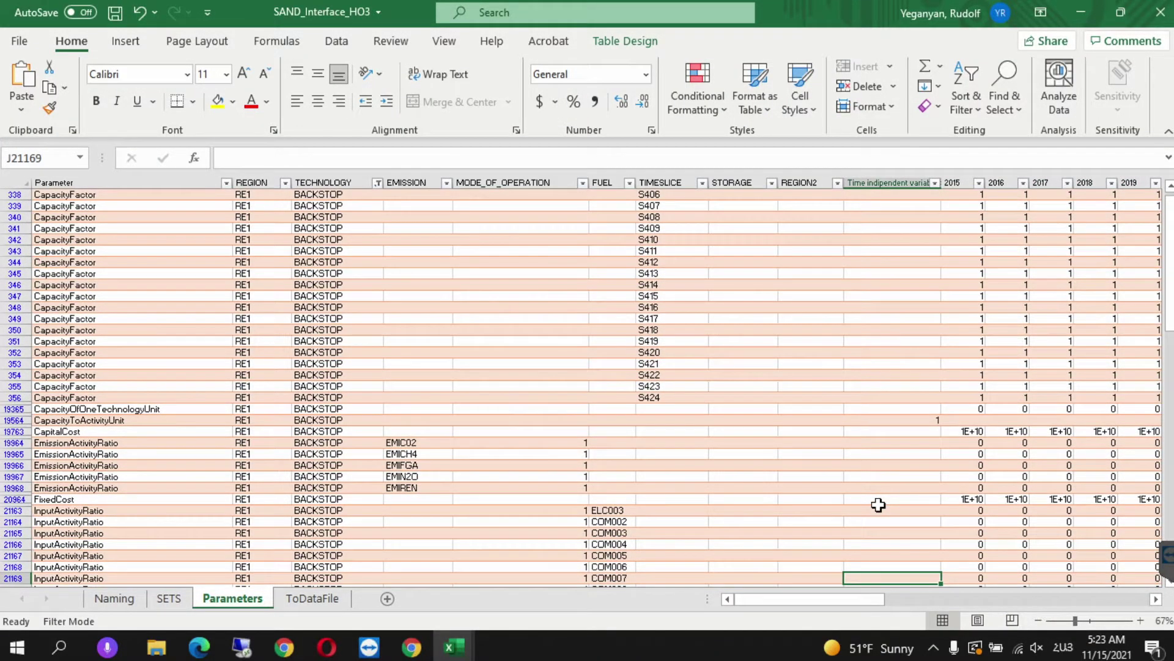
{"action": "key", "text": "Down"}
{"action": "key", "text": "Down"}
{"action": "key", "text": "Down"}
{"action": "key", "text": "Down"}
{"action": "key", "text": "Down"}
{"action": "key", "text": "Down"}
{"action": "key", "text": "Down"}
{"action": "key", "text": "Down"}
{"action": "key", "text": "Down"}
{"action": "key", "text": "Down"}
{"action": "key", "text": "Down"}
{"action": "key", "text": "Down"}
{"action": "key", "text": "Down"}
{"action": "key", "text": "Down"}
{"action": "key", "text": "Down"}
{"action": "key", "text": "Down"}
{"action": "key", "text": "Down"}
{"action": "key", "text": "Down"}
{"action": "key", "text": "Down"}
{"action": "key", "text": "Down"}
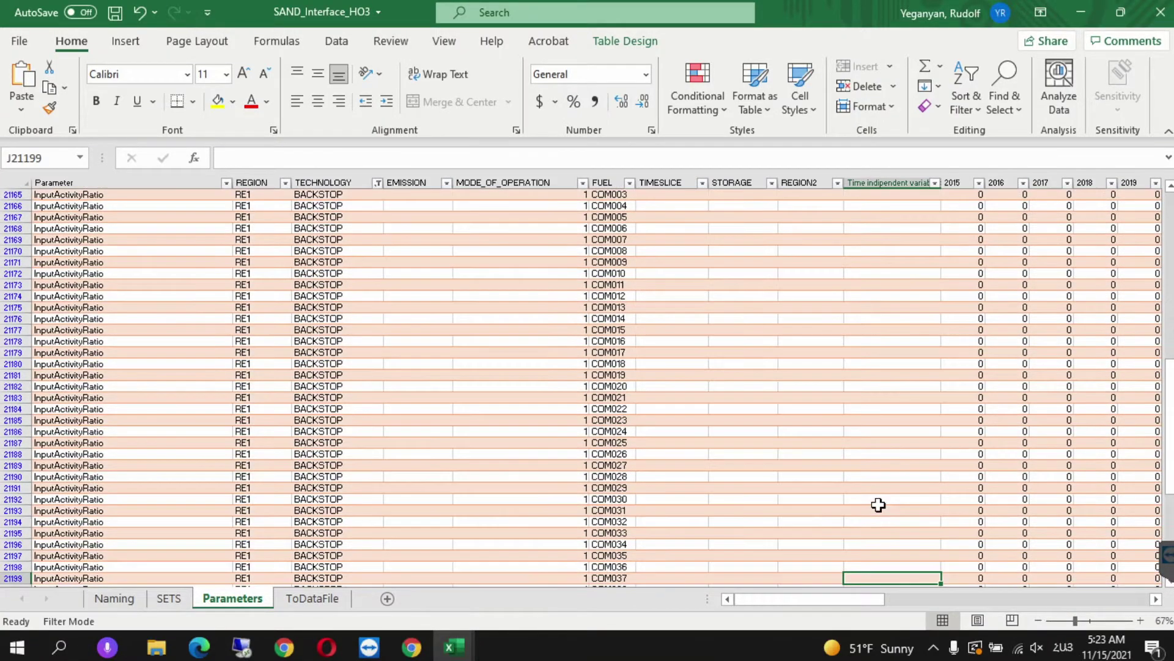
{"action": "key", "text": "Down"}
{"action": "key", "text": "Down"}
{"action": "key", "text": "Down"}
{"action": "key", "text": "Down"}
{"action": "key", "text": "Down"}
{"action": "key", "text": "Down"}
{"action": "key", "text": "Down"}
{"action": "key", "text": "Down"}
{"action": "key", "text": "Down"}
{"action": "key", "text": "Down"}
{"action": "key", "text": "Up"}
{"action": "key", "text": "Up"}
{"action": "key", "text": "Up"}
{"action": "key", "text": "Up"}
{"action": "key", "text": "Up"}
{"action": "key", "text": "Up"}
{"action": "key", "text": "Up"}
{"action": "key", "text": "Up"}
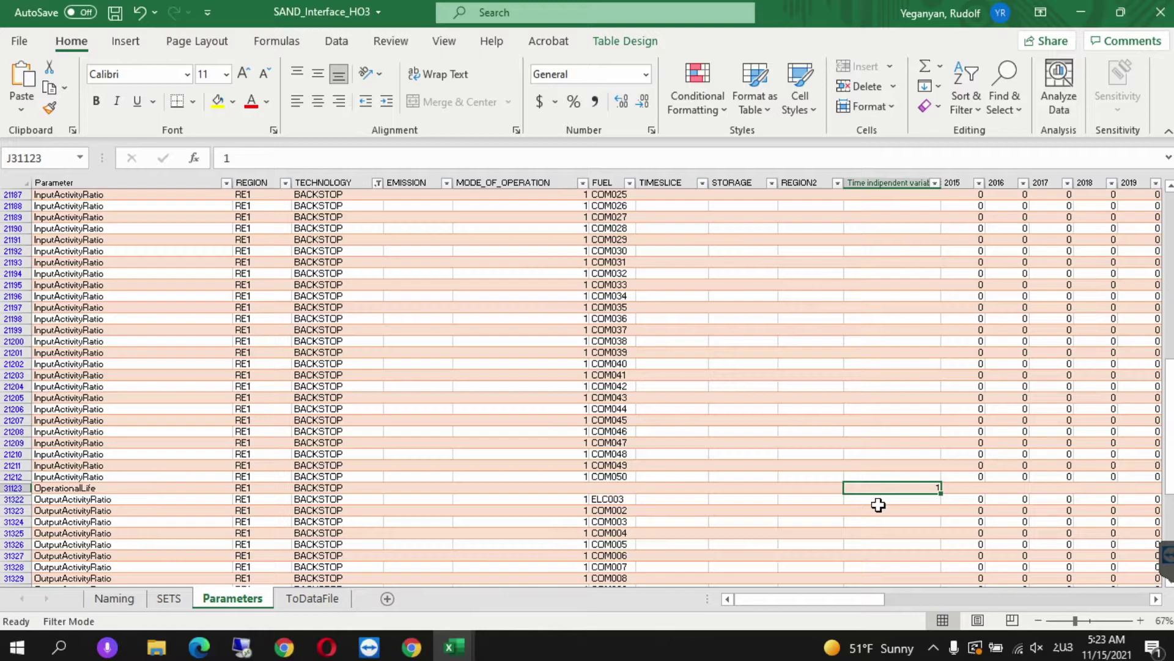
{"action": "type", "text": "80"}
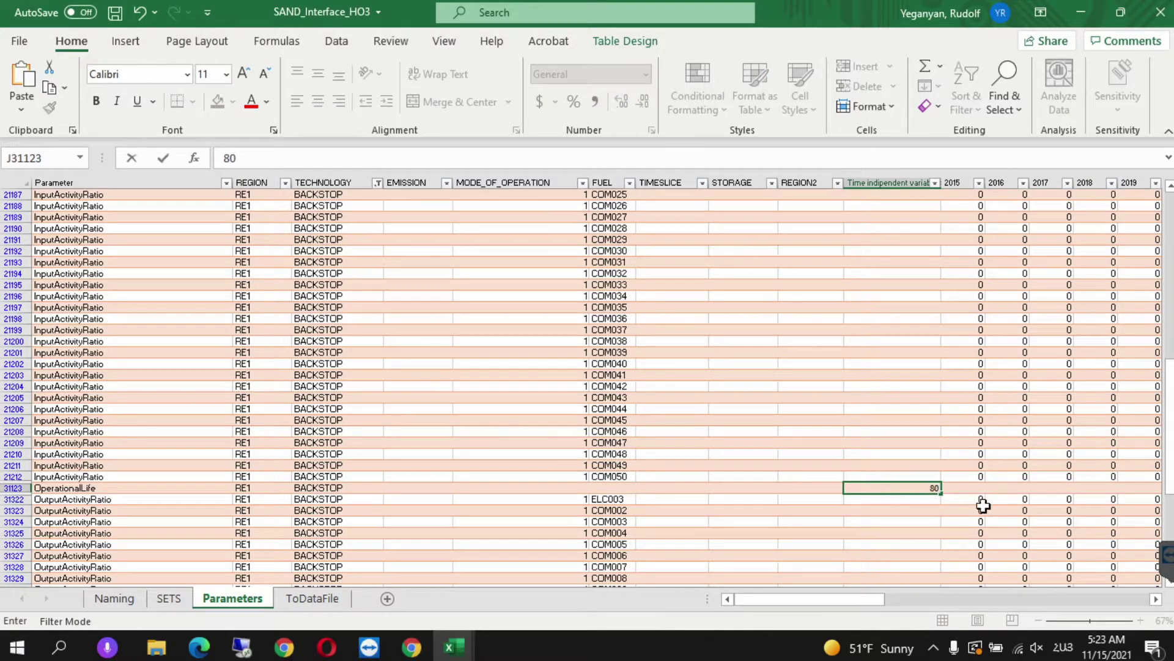
Set BACKSTOP's OutputActivityRatio for ELC003 to 1 in K31322 and copy that value across all years from 2015 to 2070
{"action": "left_click", "coordinate": [974, 500]}
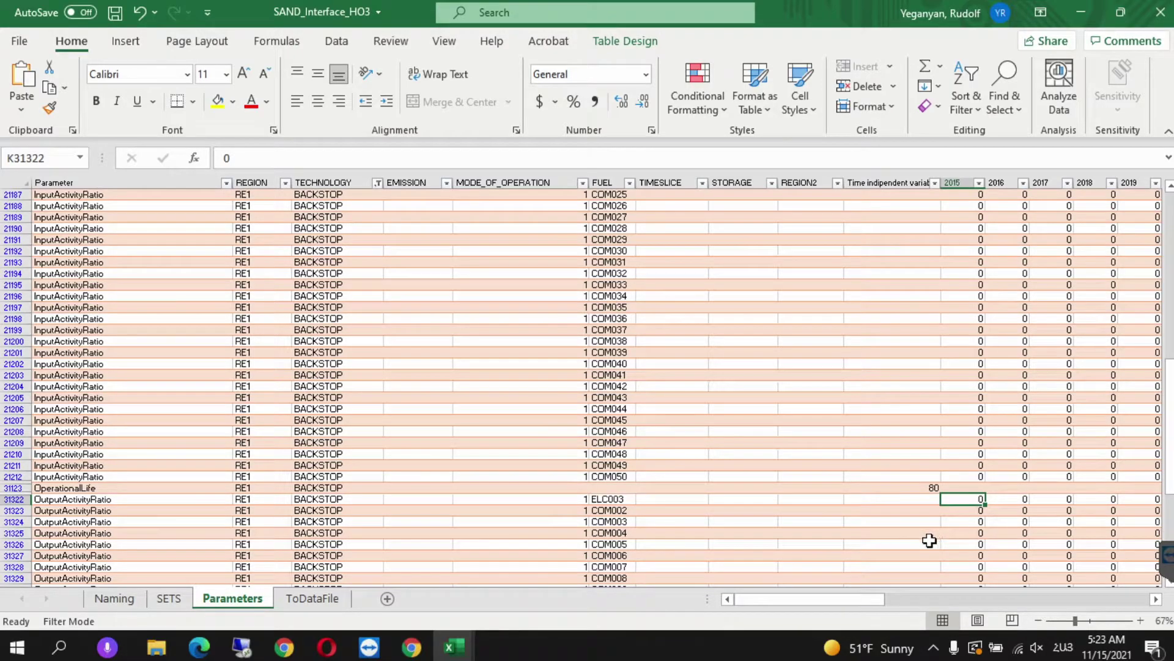
{"action": "type", "text": "1"}
{"action": "key", "text": "ctrl+Return"}
{"action": "key", "text": "ctrl+c"}
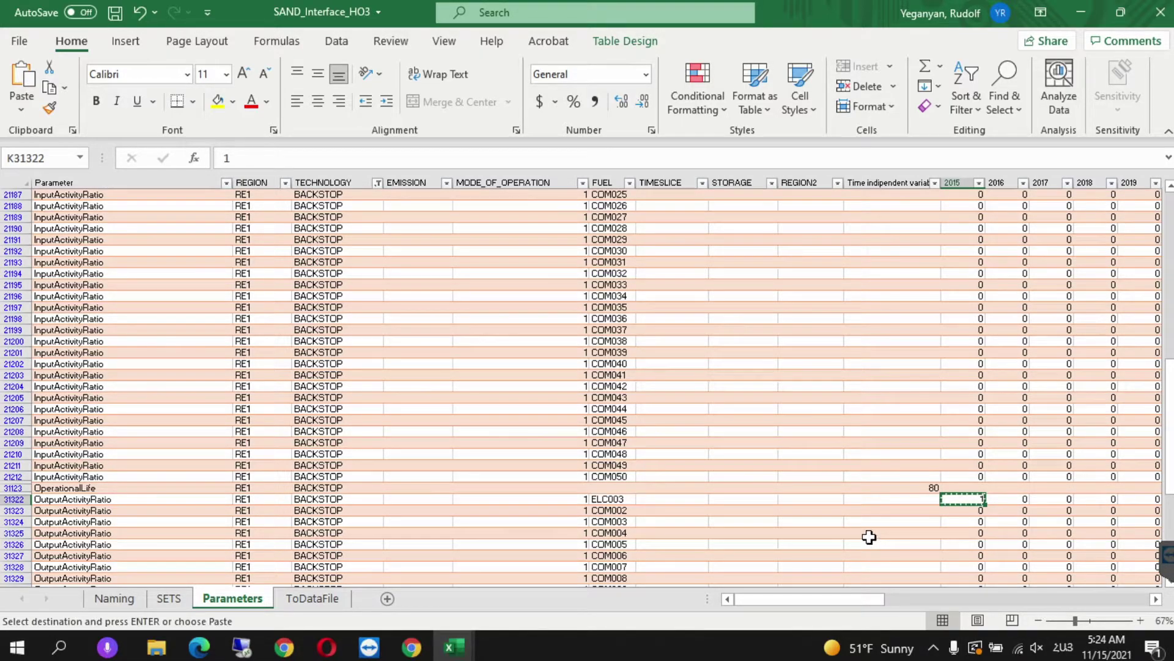
{"action": "key", "text": "ctrl+shift+Right"}
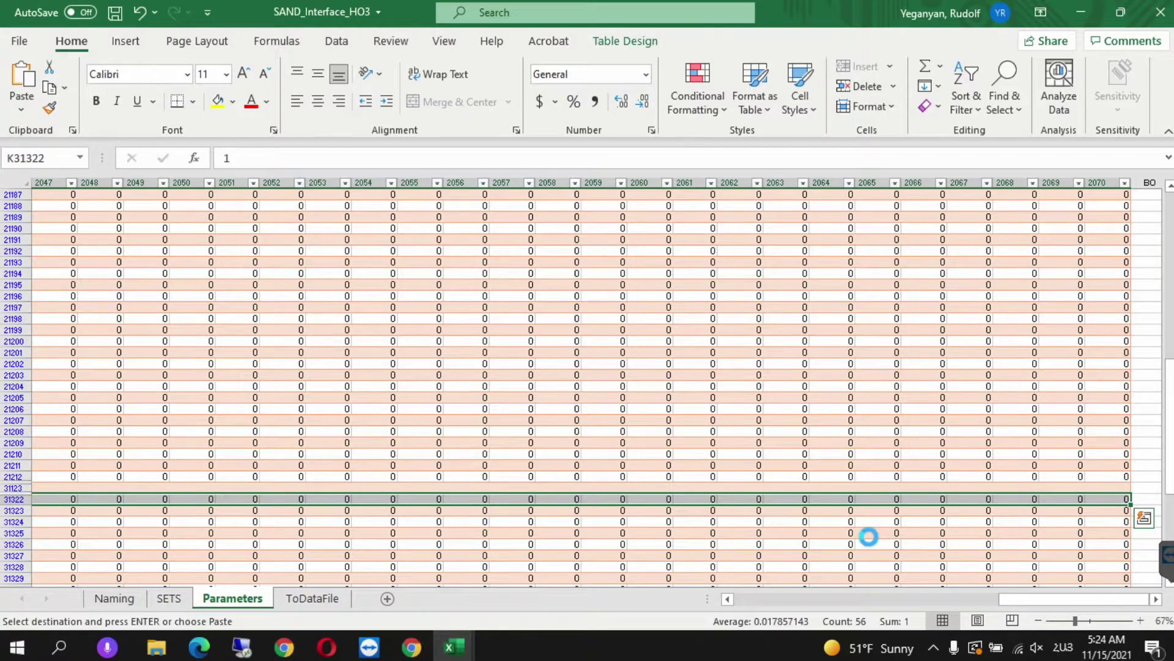
{"action": "key", "text": "ctrl+v"}
Examine the BACKSTOP sheet of Data_Prep_HO3 from the remaining OutputActivityRatio rows down to VariableCost in row 265
{"action": "mouse_move", "coordinate": [463, 655]}
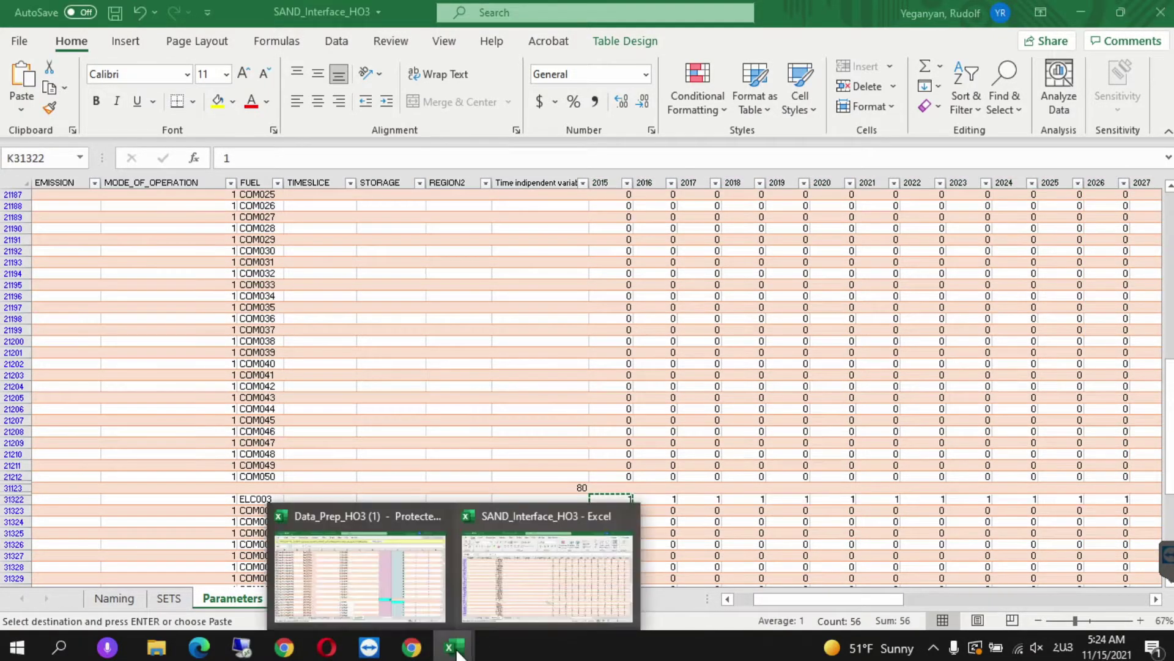
{"action": "left_click", "coordinate": [404, 574]}
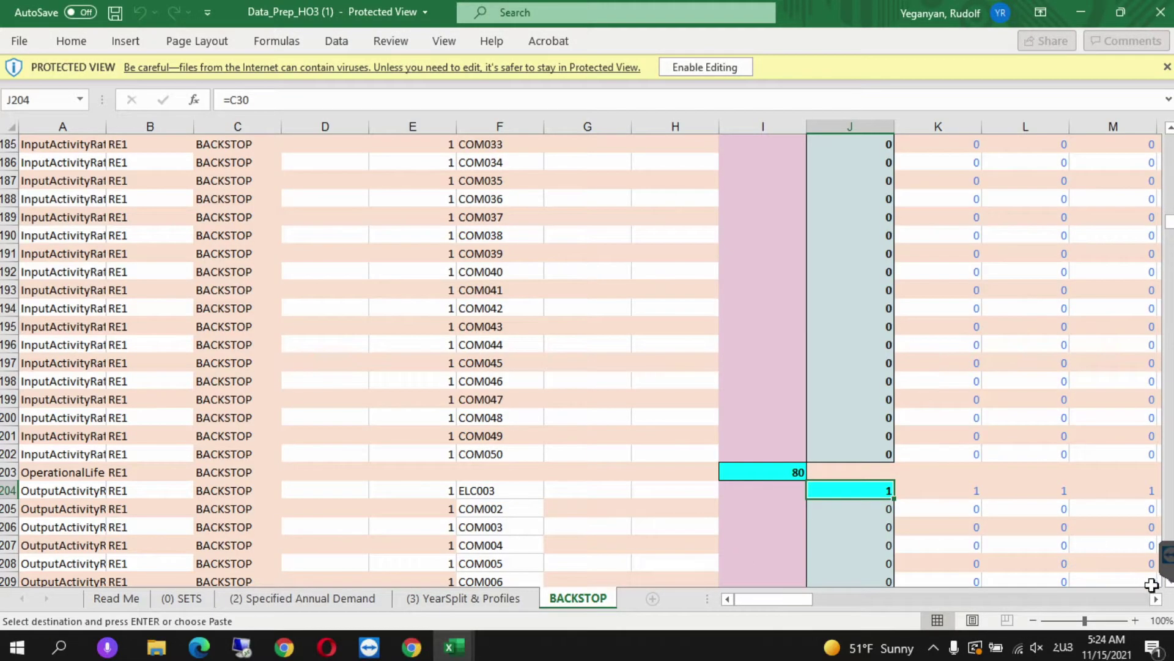
{"action": "left_click", "coordinate": [688, 545]}
{"action": "key", "text": "Down"}
{"action": "key", "text": "Down"}
{"action": "key", "text": "Down"}
{"action": "key", "text": "Down"}
{"action": "key", "text": "Down"}
{"action": "key", "text": "Down"}
{"action": "key", "text": "Down"}
{"action": "key", "text": "Down"}
{"action": "key", "text": "Down"}
{"action": "key", "text": "Down"}
{"action": "key", "text": "Down"}
{"action": "key", "text": "Down"}
{"action": "key", "text": "Down"}
{"action": "key", "text": "Down"}
{"action": "key", "text": "Down"}
{"action": "key", "text": "Down"}
{"action": "key", "text": "Down"}
{"action": "key", "text": "Down"}
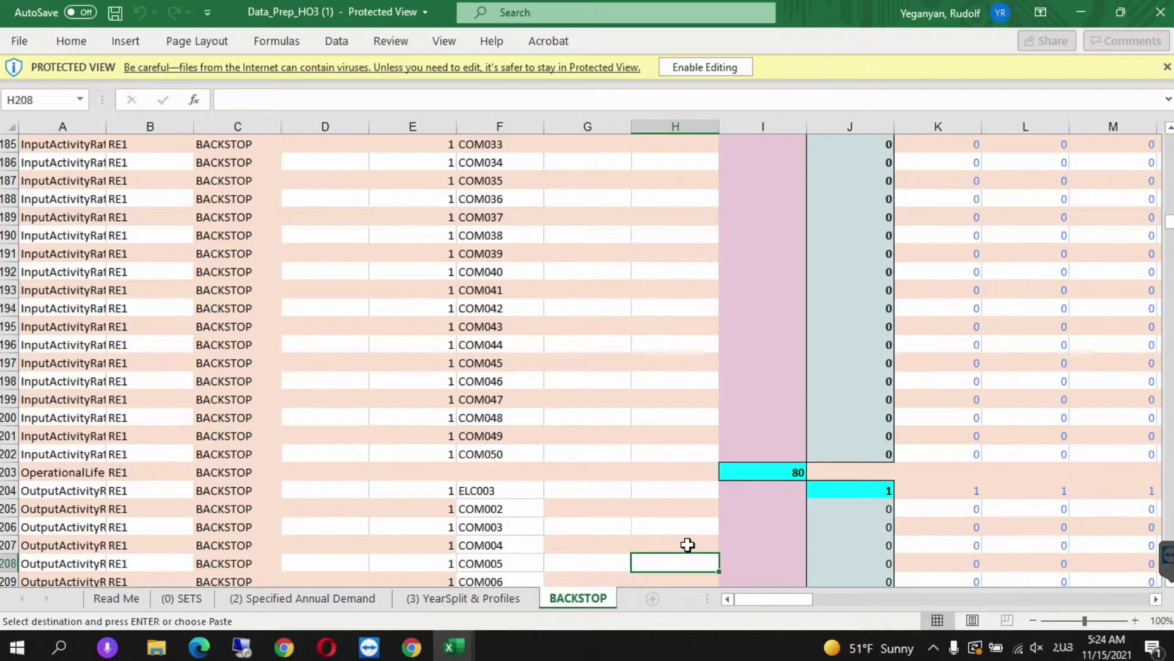
{"action": "key", "text": "Down"}
{"action": "key", "text": "Down"}
{"action": "key", "text": "Down"}
{"action": "key", "text": "Down"}
{"action": "key", "text": "Down"}
{"action": "key", "text": "Down"}
{"action": "key", "text": "Down"}
{"action": "key", "text": "Down"}
{"action": "key", "text": "Down"}
{"action": "key", "text": "Down"}
{"action": "key", "text": "Down"}
{"action": "key", "text": "Down"}
{"action": "key", "text": "Down"}
{"action": "key", "text": "Down"}
{"action": "key", "text": "Down"}
{"action": "key", "text": "Down"}
{"action": "key", "text": "Down"}
{"action": "key", "text": "Down"}
{"action": "key", "text": "Down"}
{"action": "key", "text": "Down"}
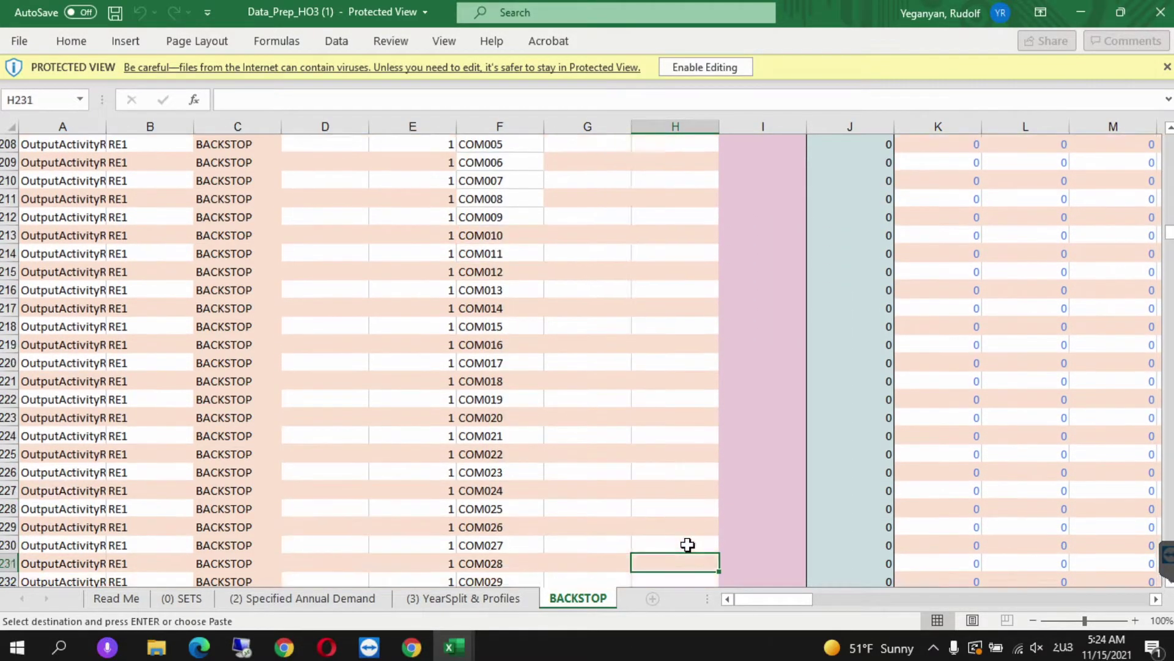
{"action": "key", "text": "Down"}
{"action": "key", "text": "Down"}
{"action": "key", "text": "Down"}
{"action": "key", "text": "Down"}
{"action": "key", "text": "Down"}
{"action": "key", "text": "Down"}
{"action": "key", "text": "Down"}
{"action": "key", "text": "Down"}
{"action": "key", "text": "Down"}
{"action": "key", "text": "Down"}
{"action": "key", "text": "Down"}
{"action": "key", "text": "Down"}
{"action": "key", "text": "Down"}
{"action": "key", "text": "Down"}
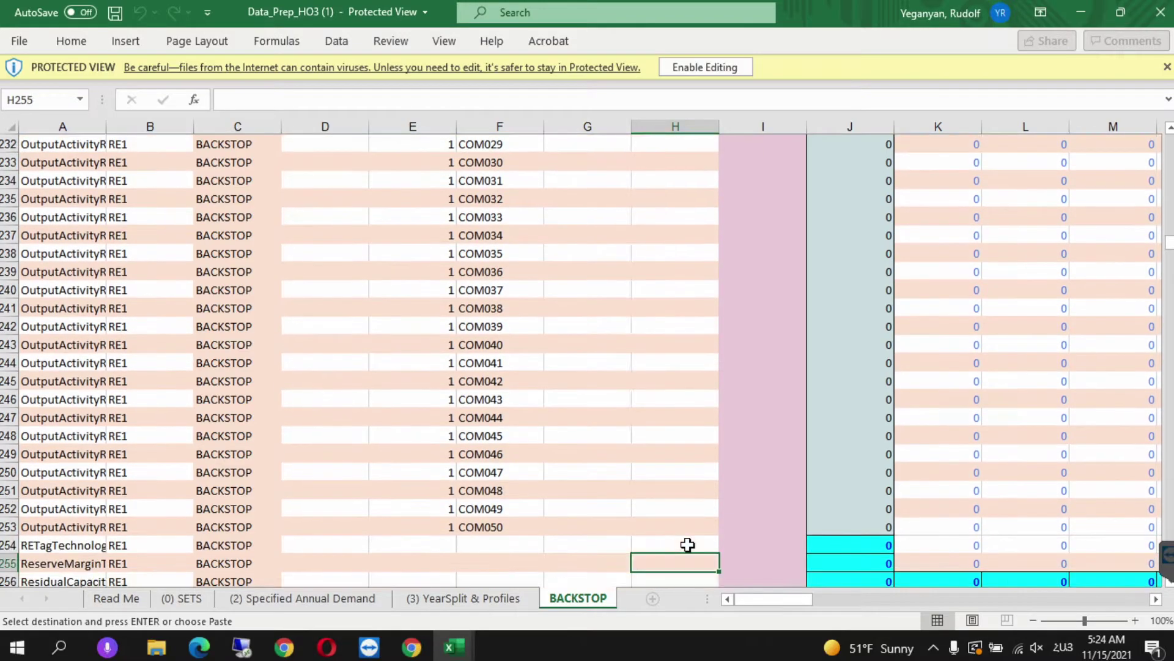
{"action": "key", "text": "Down"}
{"action": "key", "text": "Down"}
{"action": "key", "text": "Down"}
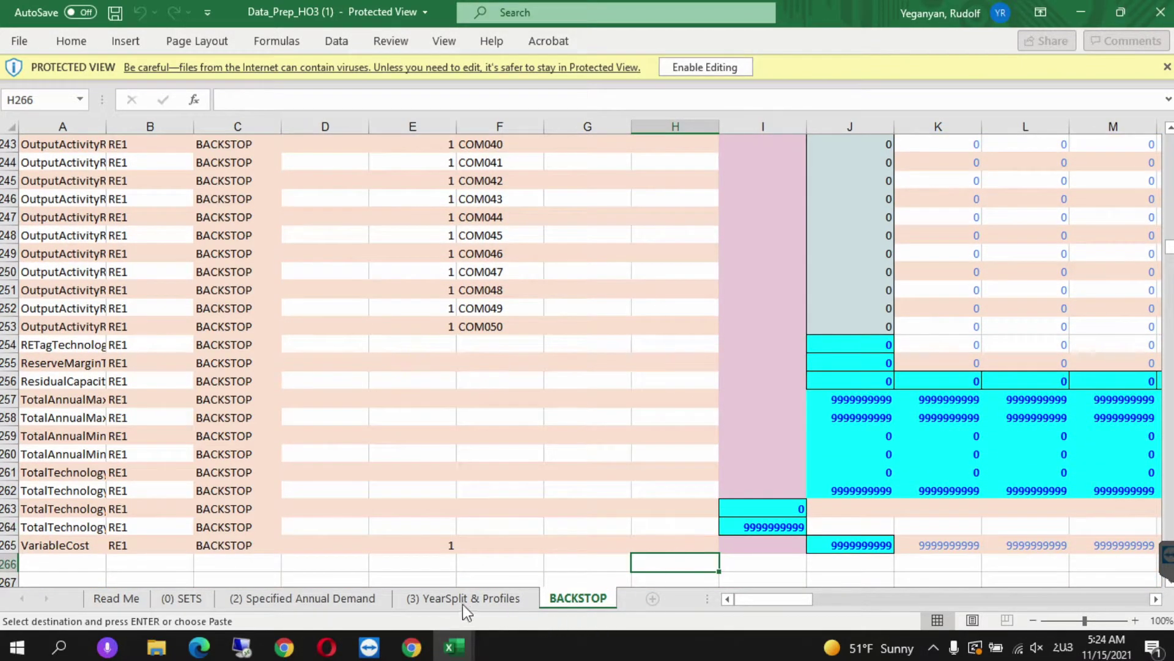
In SAND_Interface_HO3, examine BACKSTOP's remaining parameter rows on the Parameters sheet down to row 48463
{"action": "left_click", "coordinate": [474, 650]}
{"action": "left_click", "coordinate": [504, 579]}
{"action": "left_click", "coordinate": [512, 536]}
{"action": "key", "text": "Down"}
{"action": "key", "text": "Down"}
{"action": "key", "text": "Down"}
{"action": "key", "text": "Down"}
{"action": "key", "text": "Down"}
{"action": "key", "text": "Down"}
{"action": "key", "text": "Down"}
{"action": "key", "text": "Down"}
{"action": "key", "text": "Down"}
{"action": "key", "text": "Down"}
{"action": "key", "text": "Down"}
{"action": "key", "text": "Down"}
{"action": "key", "text": "Down"}
{"action": "key", "text": "Down"}
{"action": "key", "text": "Down"}
{"action": "key", "text": "Down"}
{"action": "key", "text": "Down"}
{"action": "key", "text": "Down"}
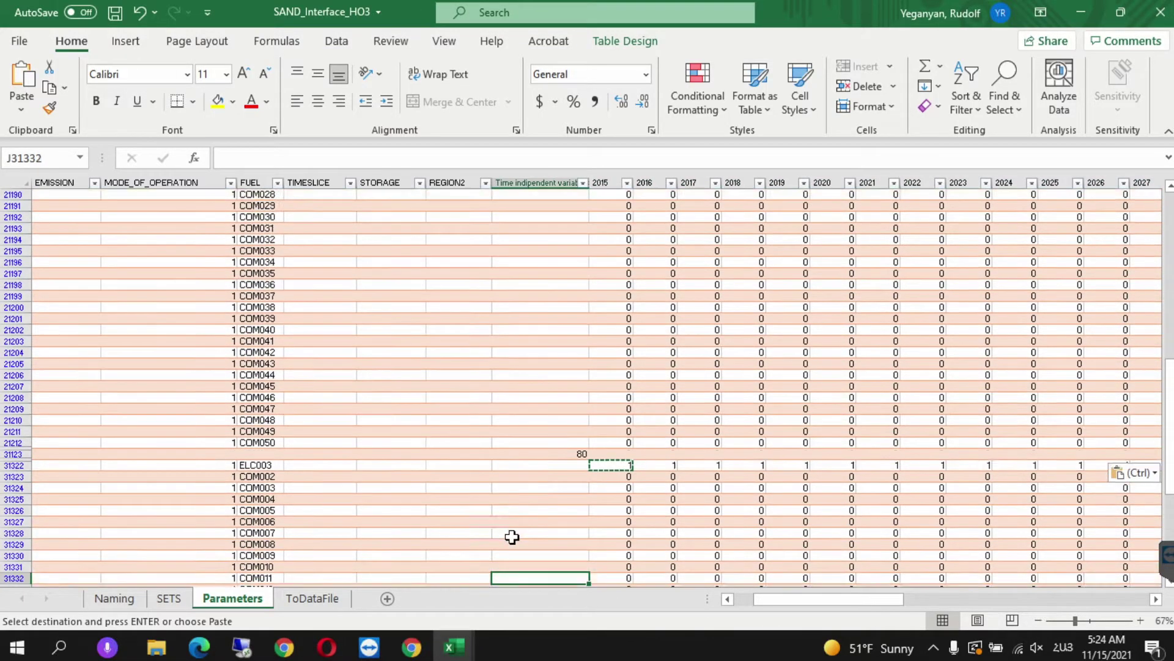
{"action": "key", "text": "Down"}
{"action": "key", "text": "Down"}
{"action": "key", "text": "Down"}
{"action": "key", "text": "Down"}
{"action": "key", "text": "Down"}
{"action": "key", "text": "Down"}
{"action": "key", "text": "Down"}
{"action": "key", "text": "Down"}
{"action": "key", "text": "Down"}
{"action": "key", "text": "Down"}
{"action": "key", "text": "Down"}
{"action": "key", "text": "Down"}
{"action": "key", "text": "Down"}
{"action": "key", "text": "Down"}
{"action": "key", "text": "Down"}
{"action": "key", "text": "Down"}
{"action": "key", "text": "Down"}
{"action": "key", "text": "Down"}
{"action": "key", "text": "Down"}
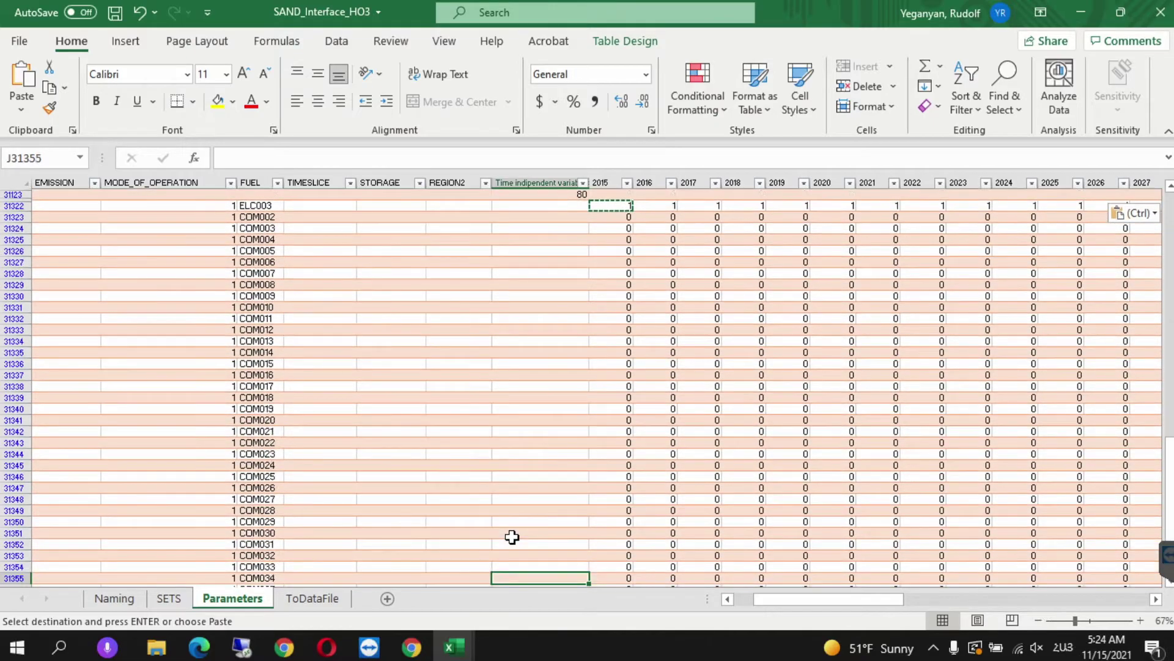
{"action": "key", "text": "Down"}
{"action": "key", "text": "Down"}
{"action": "key", "text": "Down"}
{"action": "key", "text": "Down"}
{"action": "key", "text": "Down"}
{"action": "key", "text": "Down"}
{"action": "key", "text": "Down"}
{"action": "key", "text": "Down"}
{"action": "key", "text": "Down"}
{"action": "key", "text": "Down"}
{"action": "key", "text": "Down"}
{"action": "key", "text": "Down"}
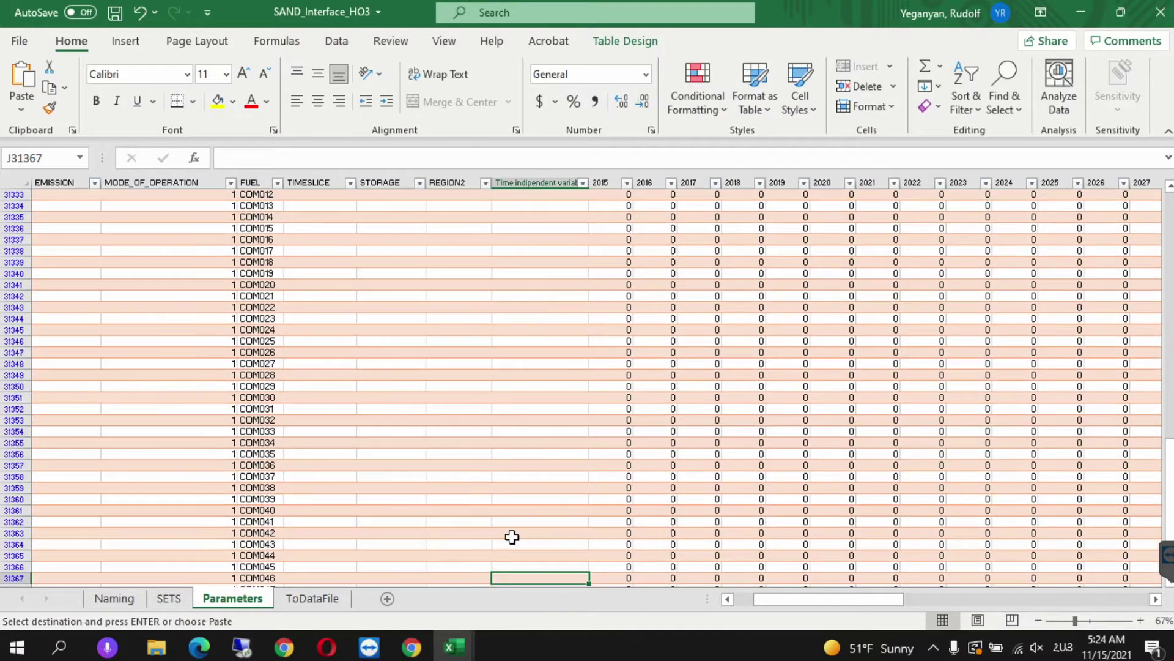
{"action": "key", "text": "Down"}
{"action": "key", "text": "Down"}
{"action": "key", "text": "Down"}
{"action": "key", "text": "Down"}
{"action": "key", "text": "Down"}
{"action": "key", "text": "Down"}
{"action": "key", "text": "Down"}
{"action": "key", "text": "Down"}
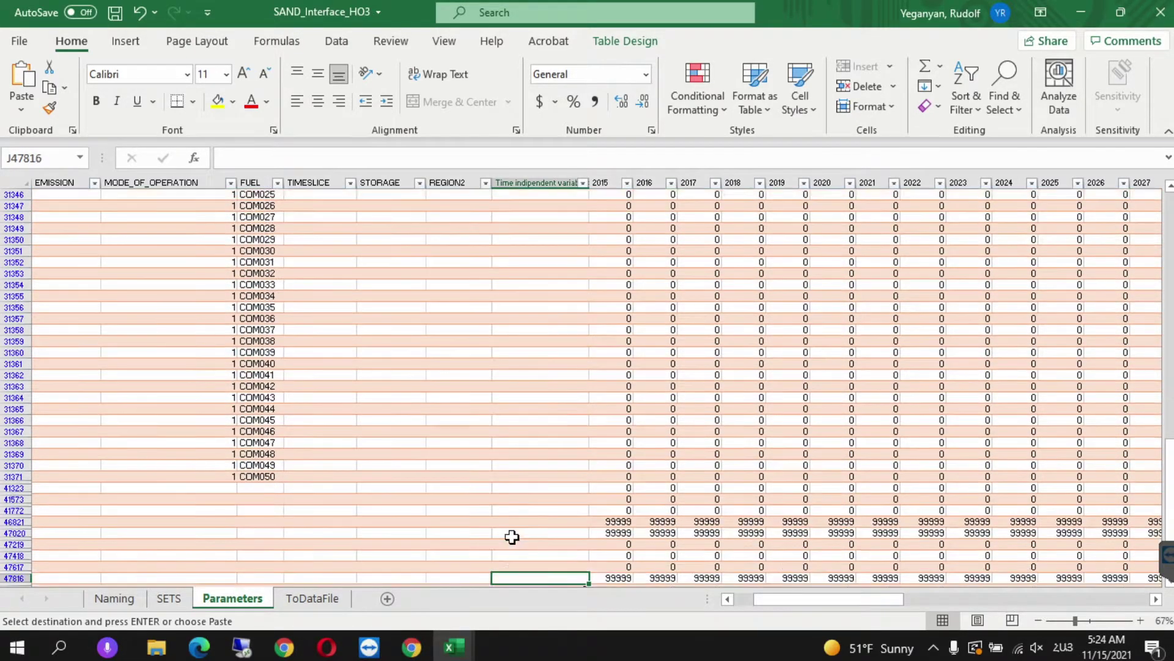
{"action": "key", "text": "Down"}
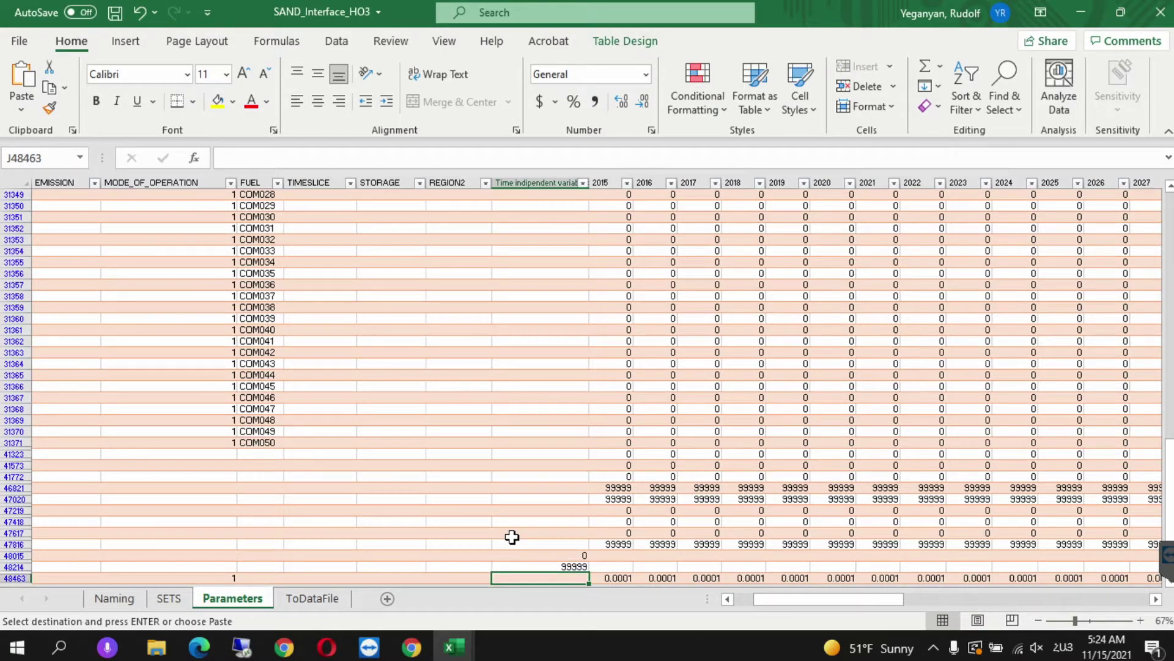
{"action": "mouse_move", "coordinate": [456, 647]}
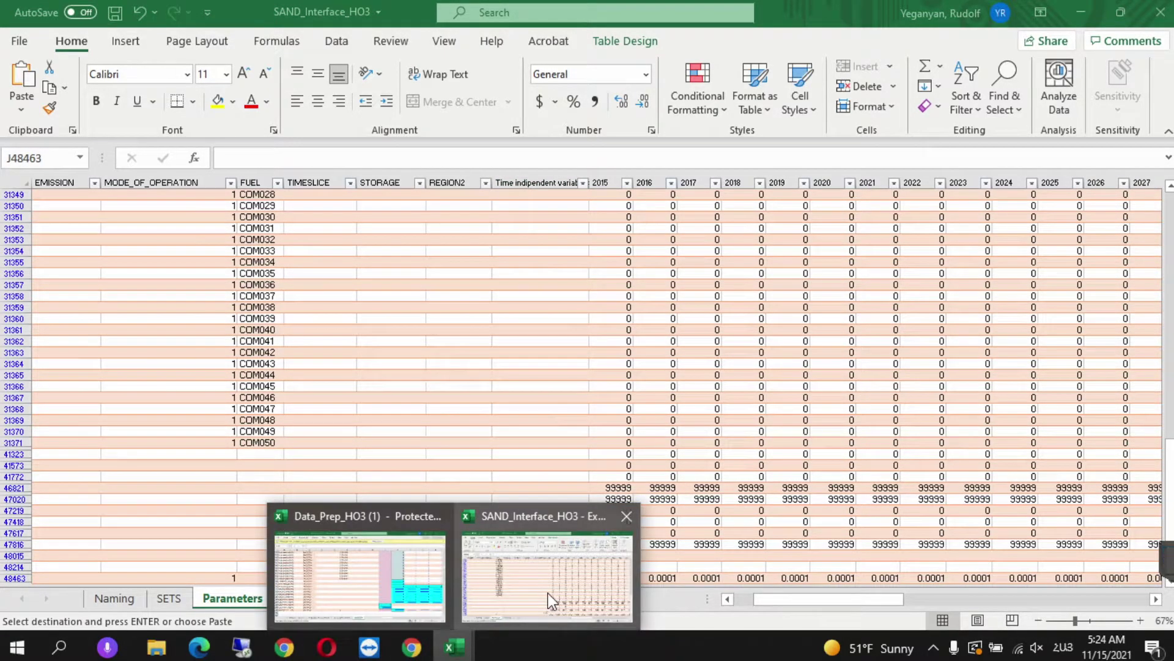
{"action": "left_click", "coordinate": [404, 575]}
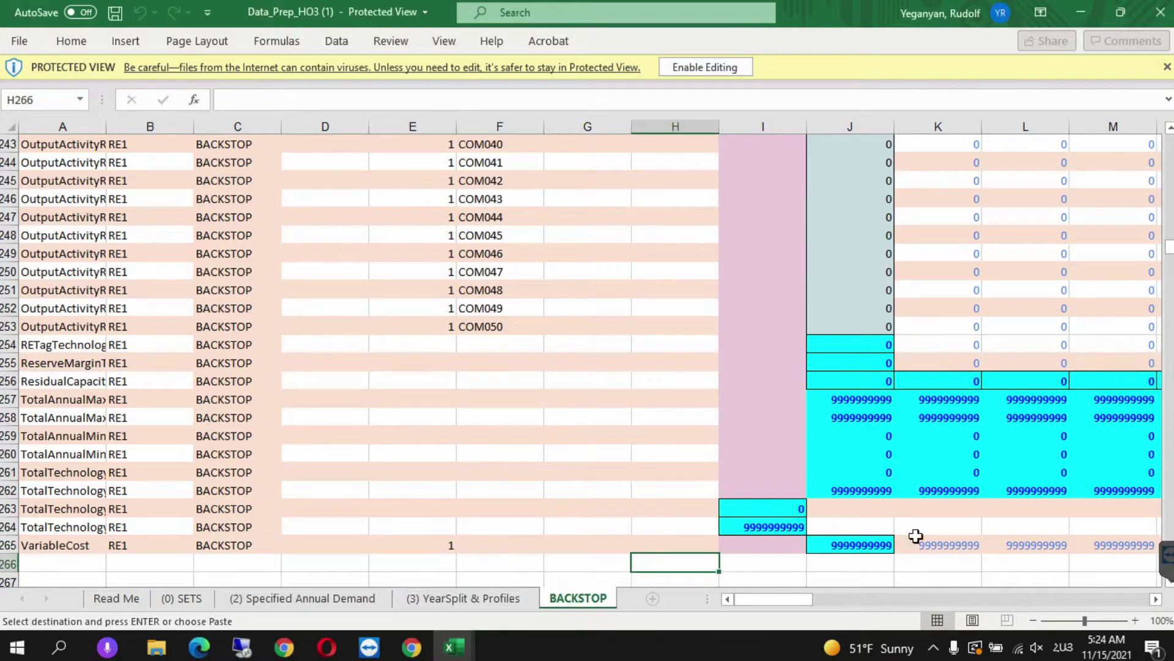
{"action": "left_click", "coordinate": [858, 397]}
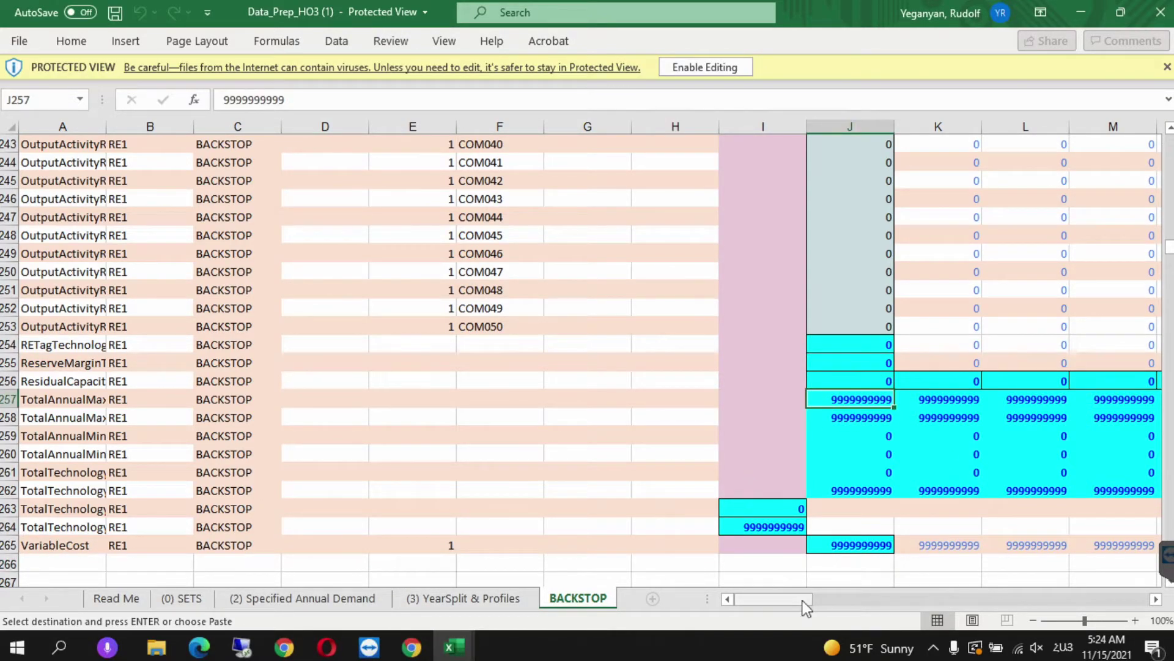
{"action": "mouse_move", "coordinate": [463, 654]}
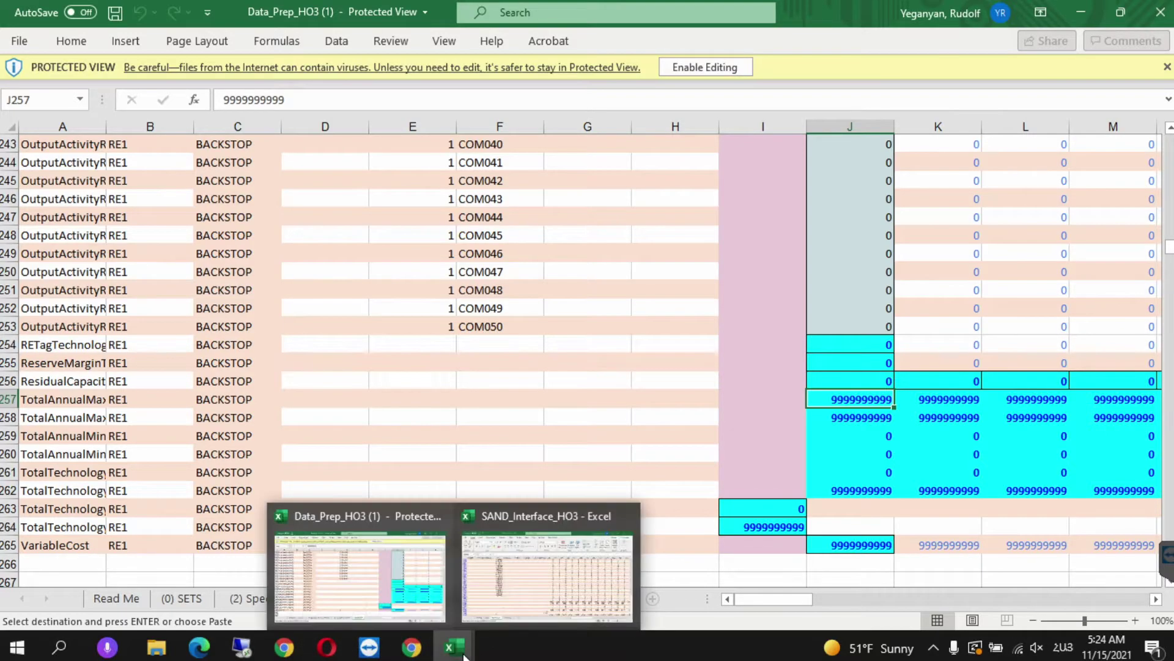
{"action": "mouse_move", "coordinate": [525, 582]}
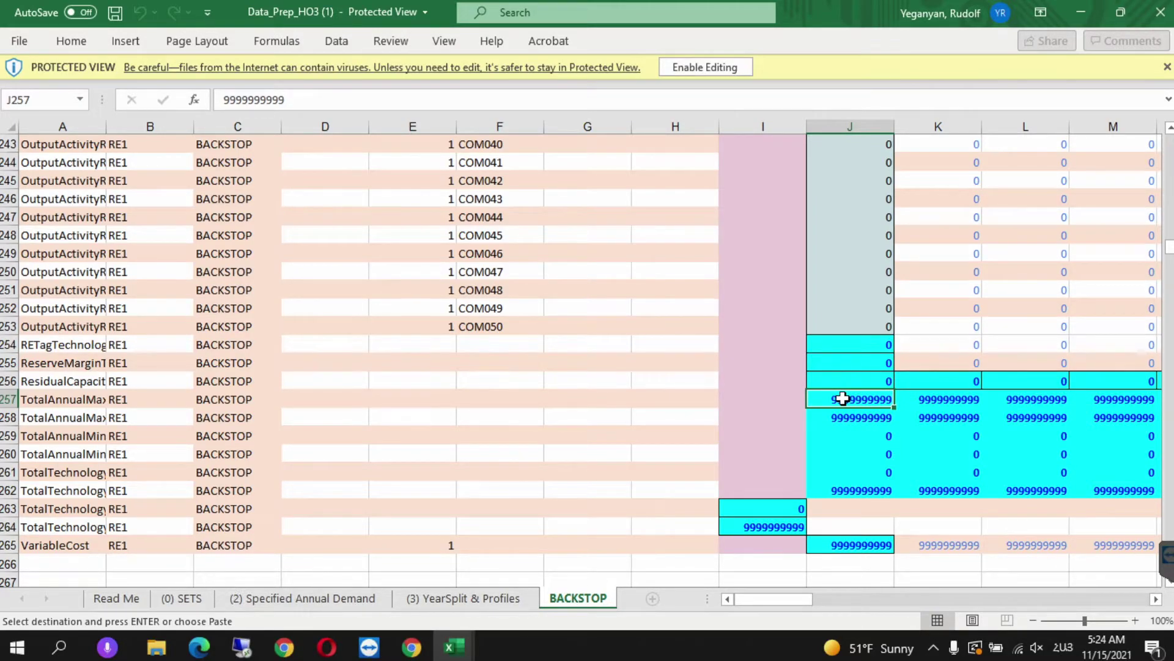
{"action": "key", "text": "ctrl+shift+Right"}
{"action": "key", "text": "ctrl+c"}
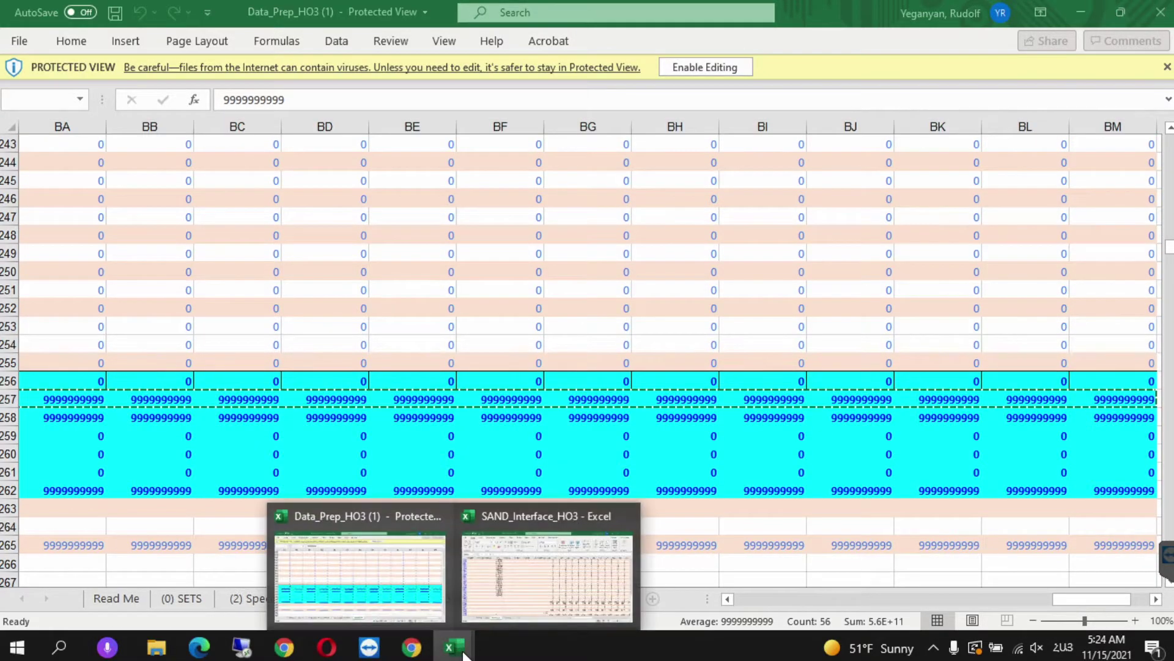
{"action": "left_click", "coordinate": [529, 565]}
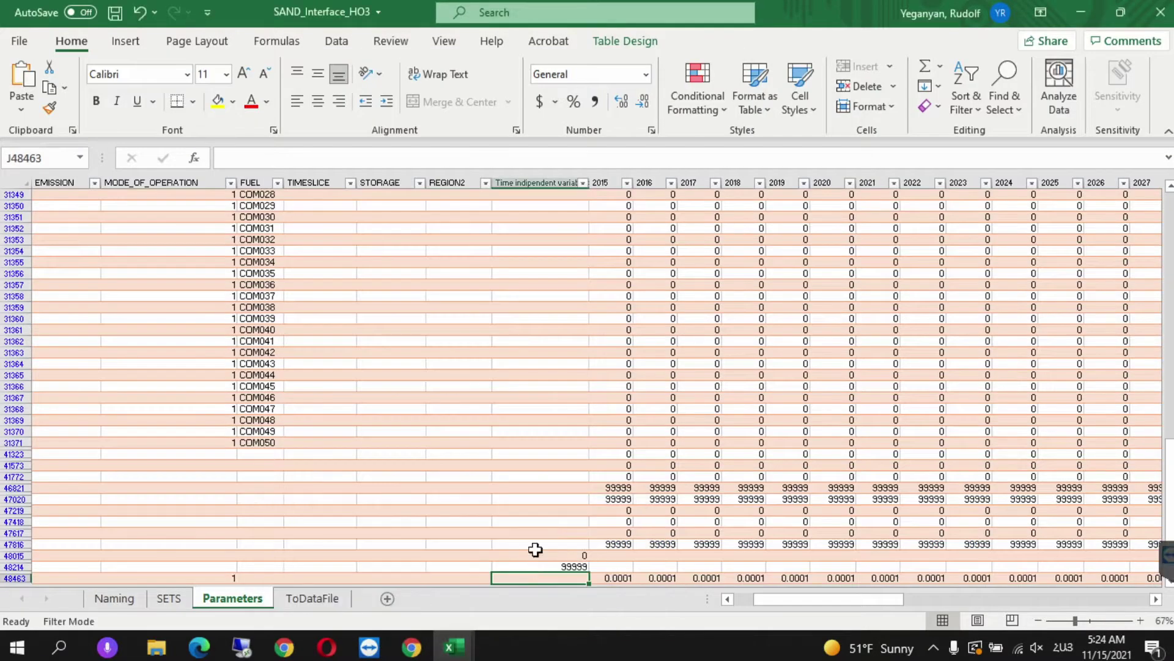
{"action": "left_click", "coordinate": [619, 488]}
{"action": "right_click", "coordinate": [619, 487]}
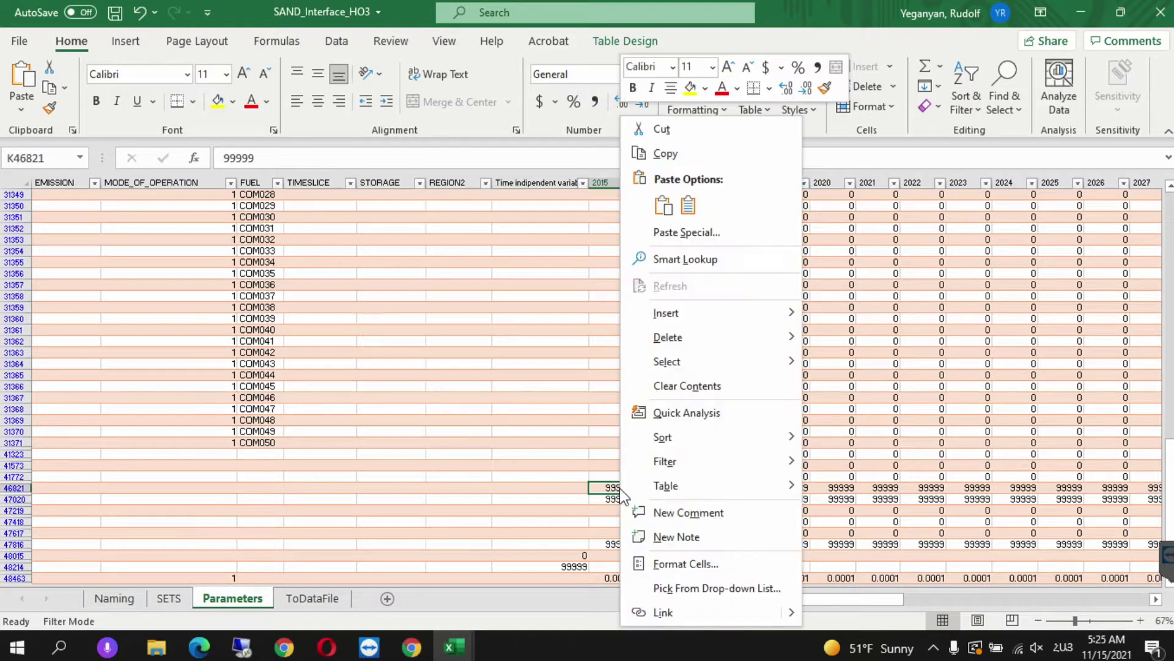
{"action": "left_click", "coordinate": [687, 207]}
{"action": "left_click", "coordinate": [615, 497]}
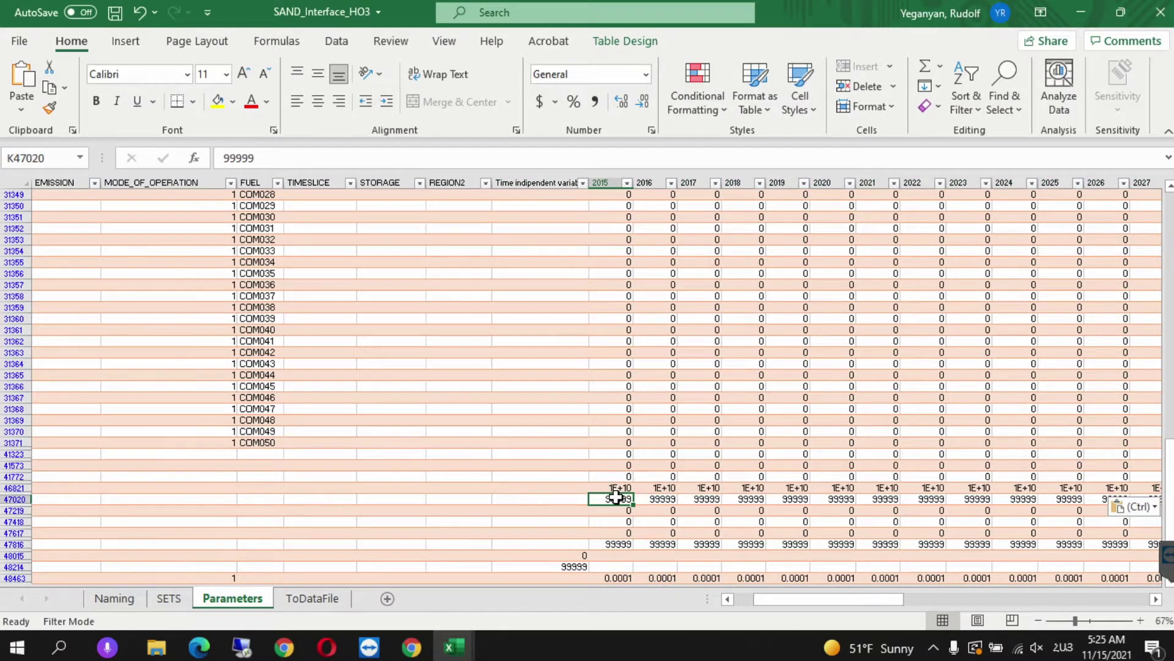
{"action": "right_click", "coordinate": [615, 497]}
{"action": "left_click", "coordinate": [662, 211]}
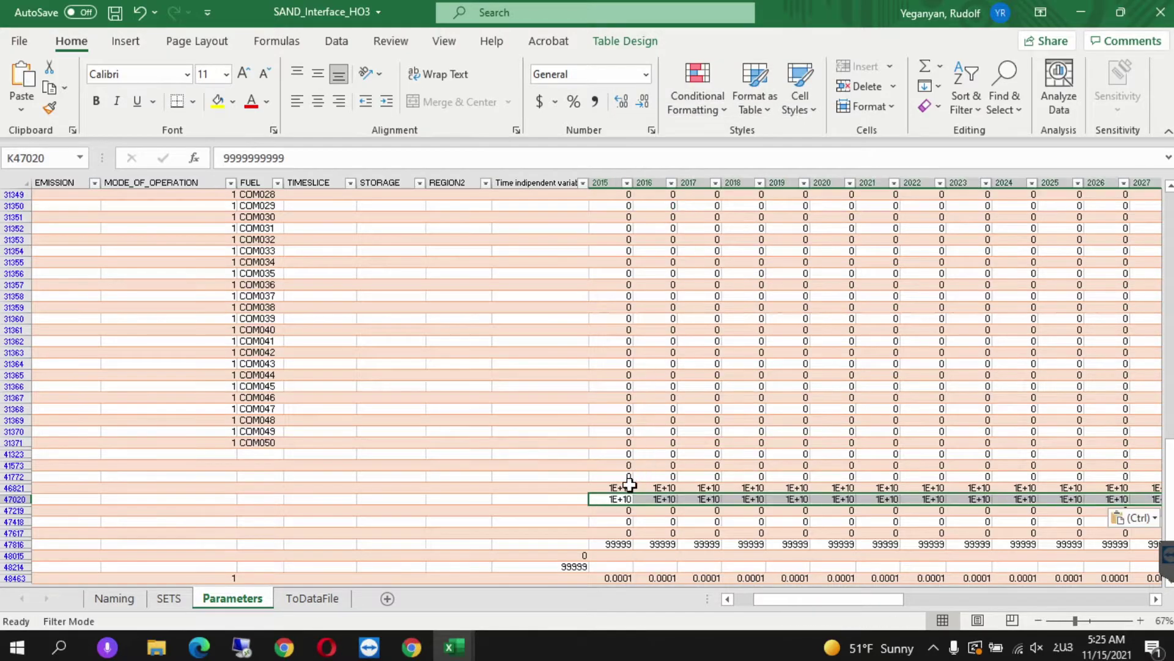
{"action": "left_click", "coordinate": [612, 543]}
{"action": "right_click", "coordinate": [611, 543]}
{"action": "left_click", "coordinate": [678, 126]}
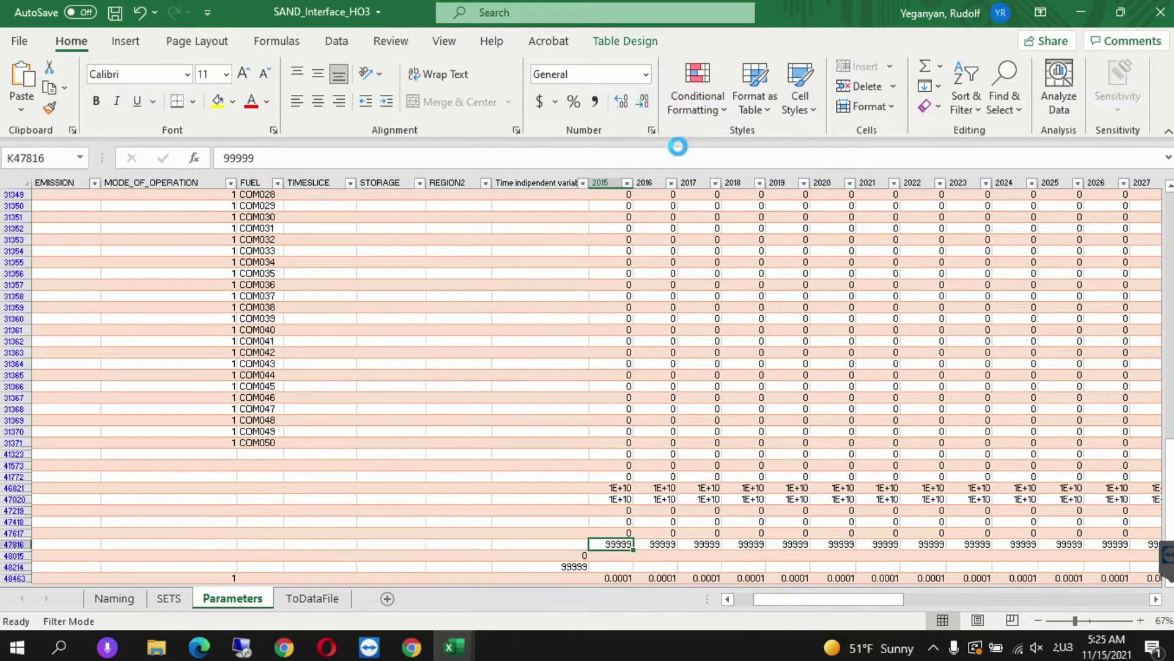
{"action": "left_click", "coordinate": [618, 579]}
{"action": "right_click", "coordinate": [621, 580]}
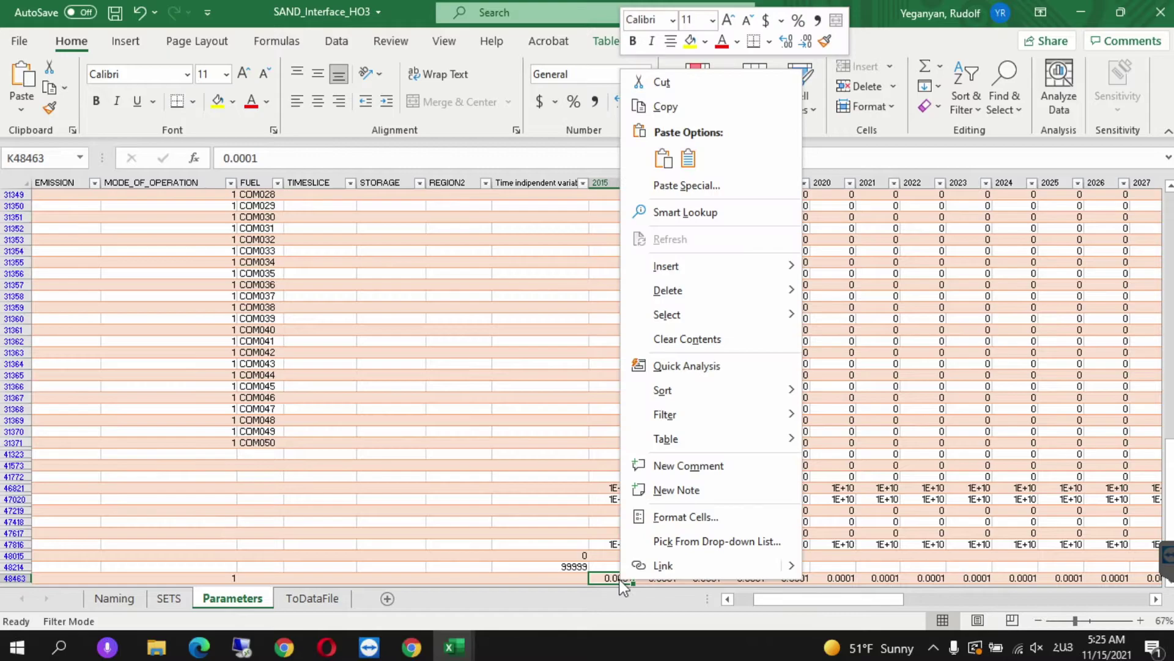
{"action": "left_click", "coordinate": [692, 162]}
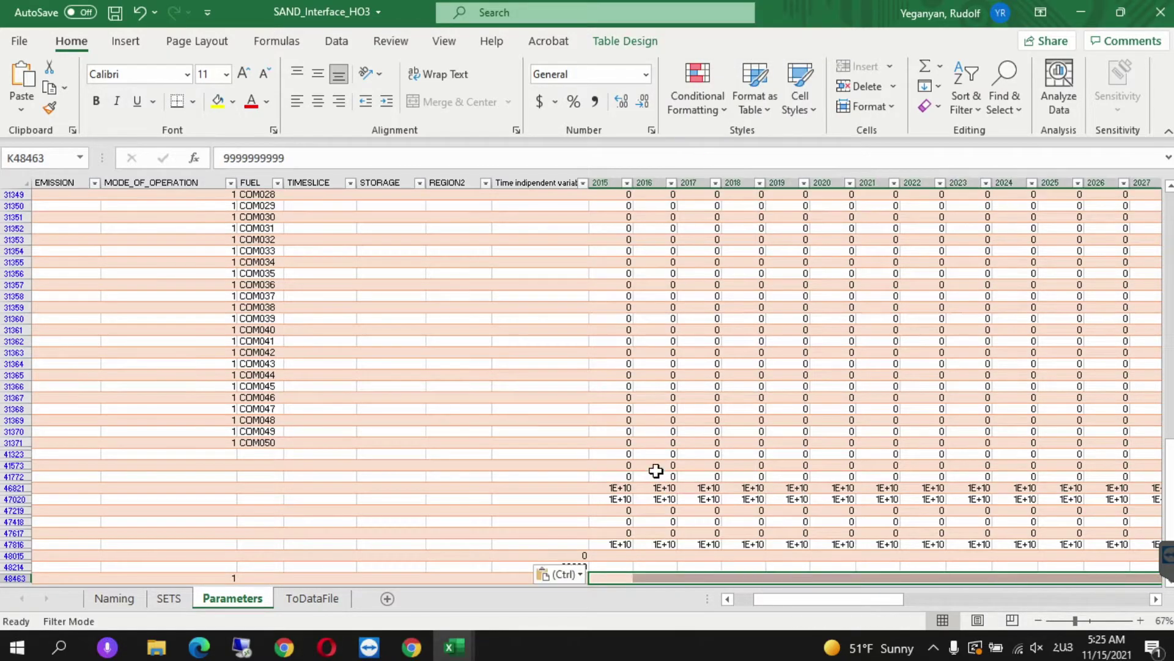
{"action": "left_click", "coordinate": [607, 545]}
{"action": "key", "text": "ctrl+c"}
{"action": "left_click", "coordinate": [559, 567]}
{"action": "key", "text": "ctrl+v"}
{"action": "left_click", "coordinate": [512, 499]}
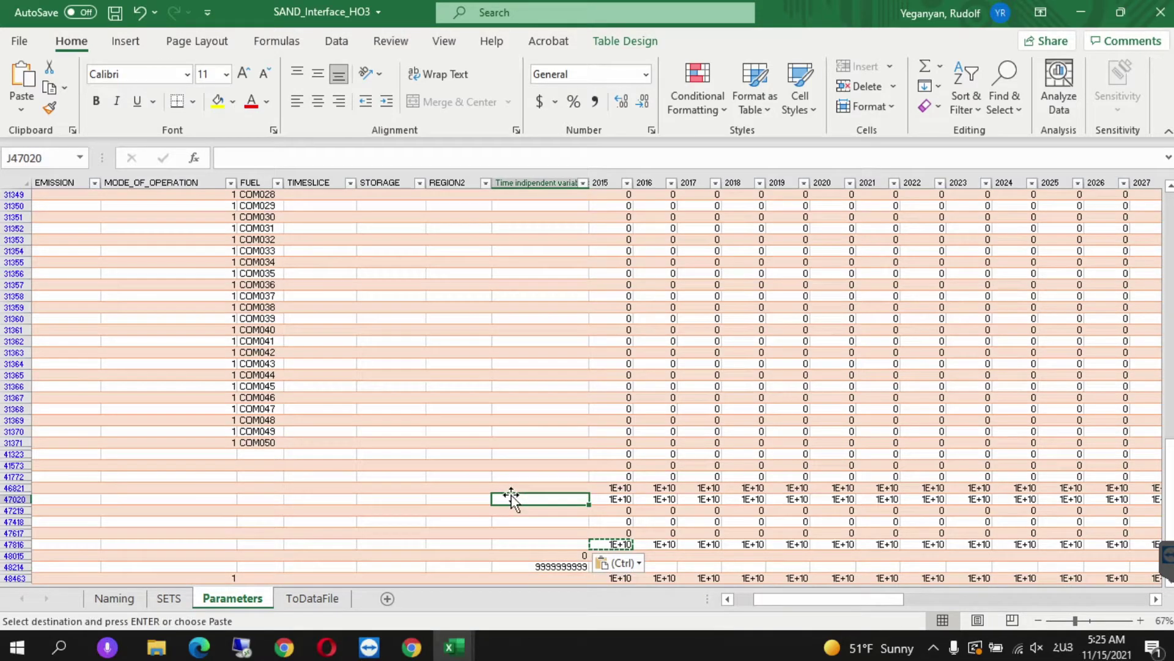
{"action": "key", "text": "ctrl+s"}
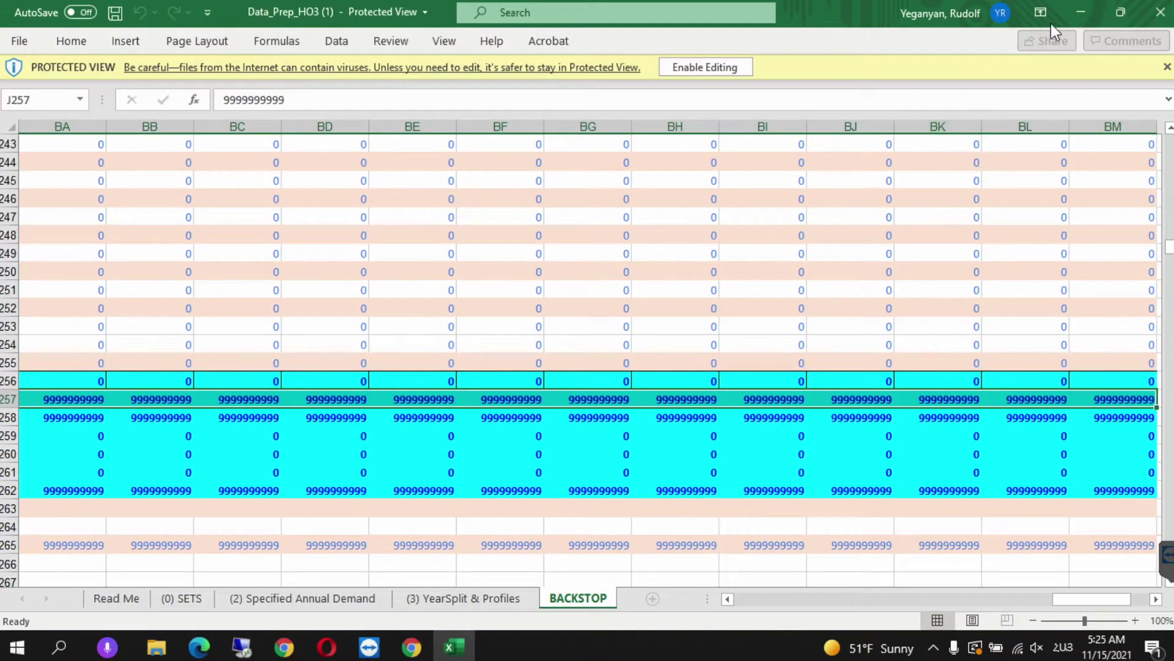
Close Data_Prep_HO3 and launch the clicSAND application from C:\Program Files\clicSAND in File Explorer
{"action": "left_click", "coordinate": [1165, 20]}
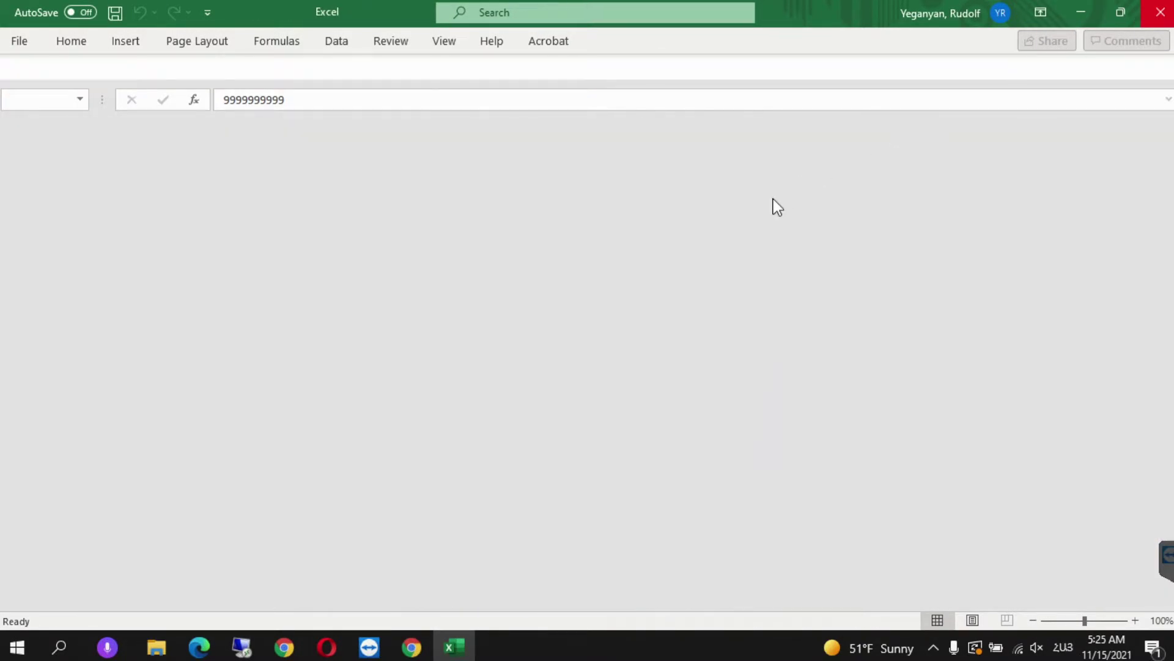
{"action": "left_click", "coordinate": [157, 647]}
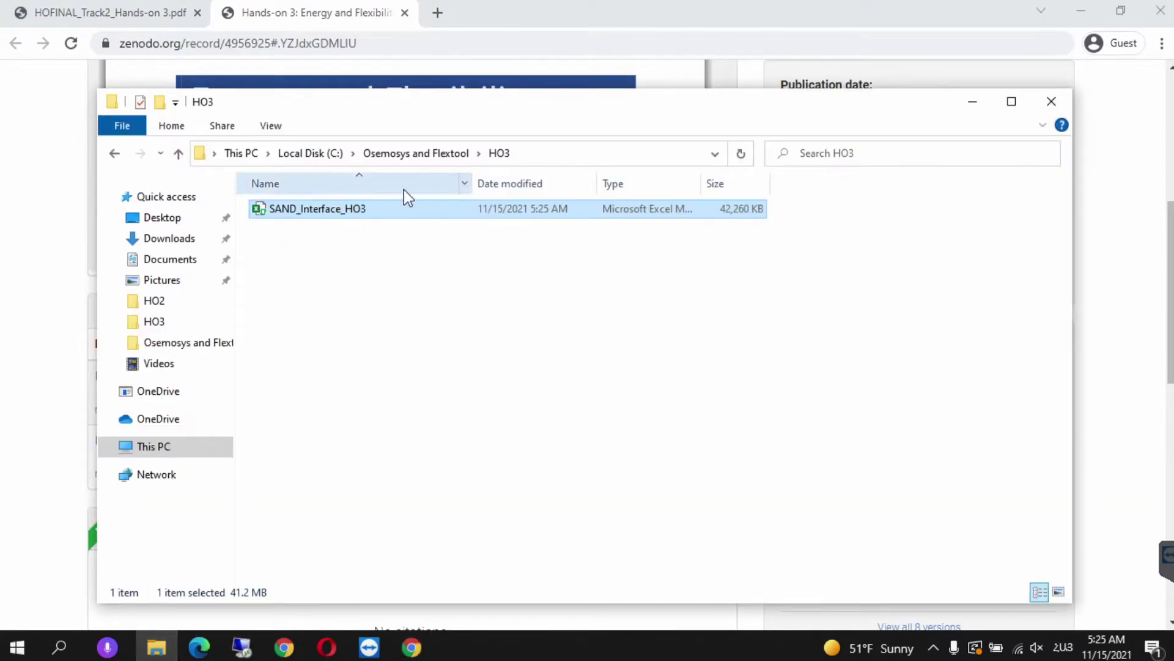
{"action": "left_click", "coordinate": [287, 160]}
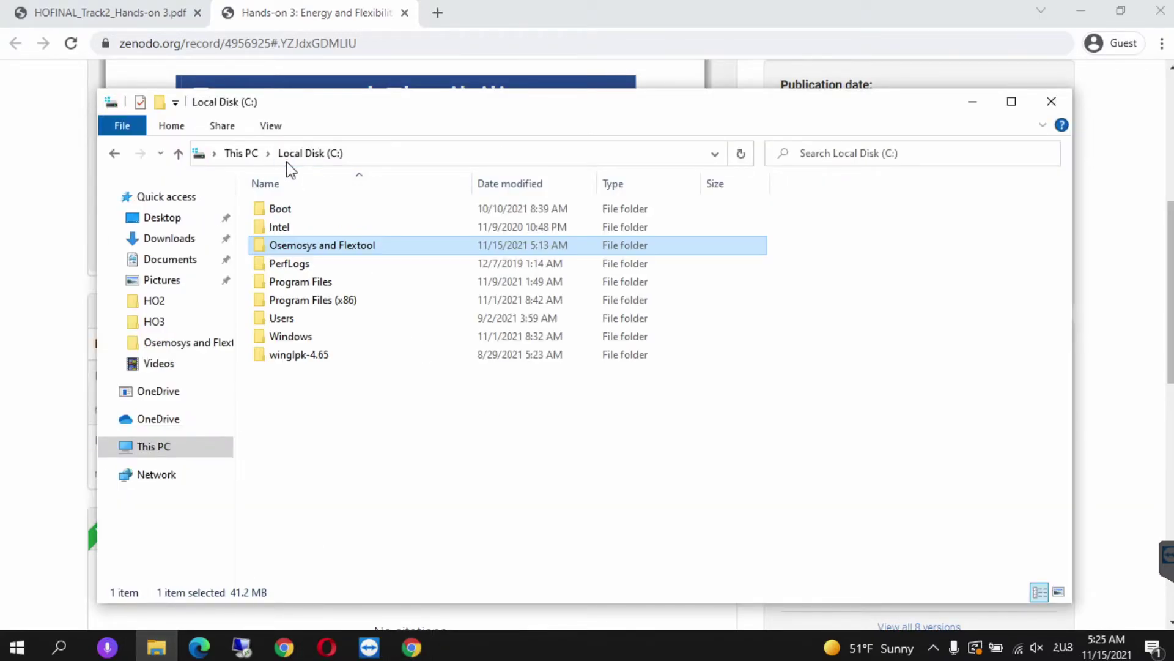
{"action": "double_click", "coordinate": [313, 301]}
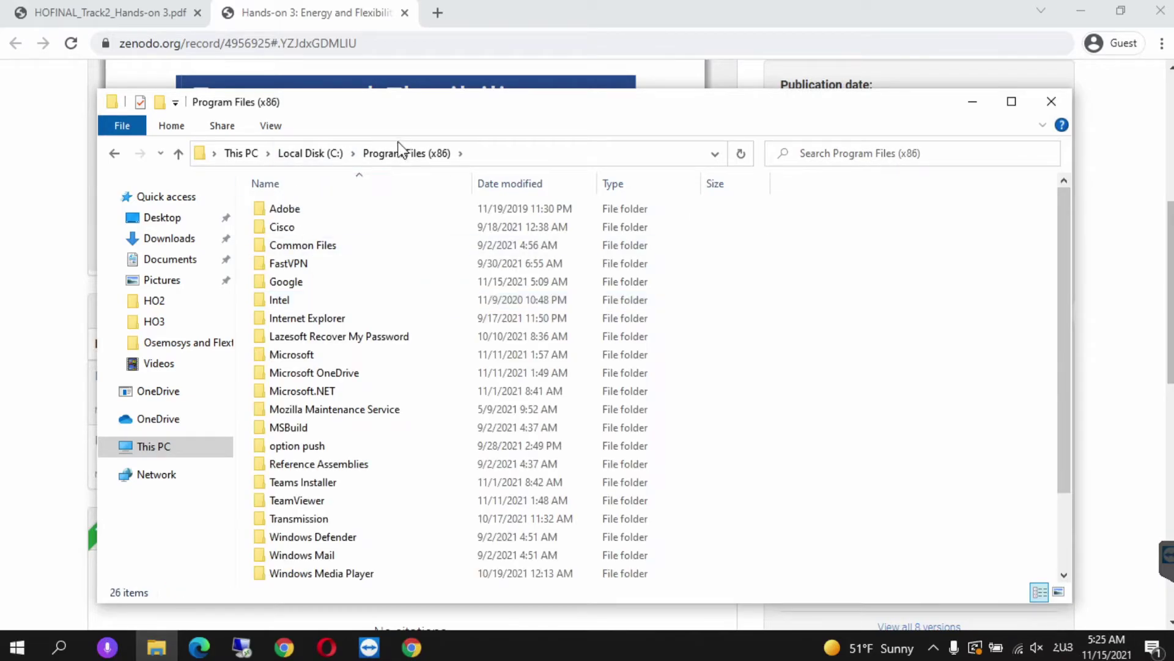
{"action": "left_click", "coordinate": [309, 153]}
{"action": "double_click", "coordinate": [312, 281]}
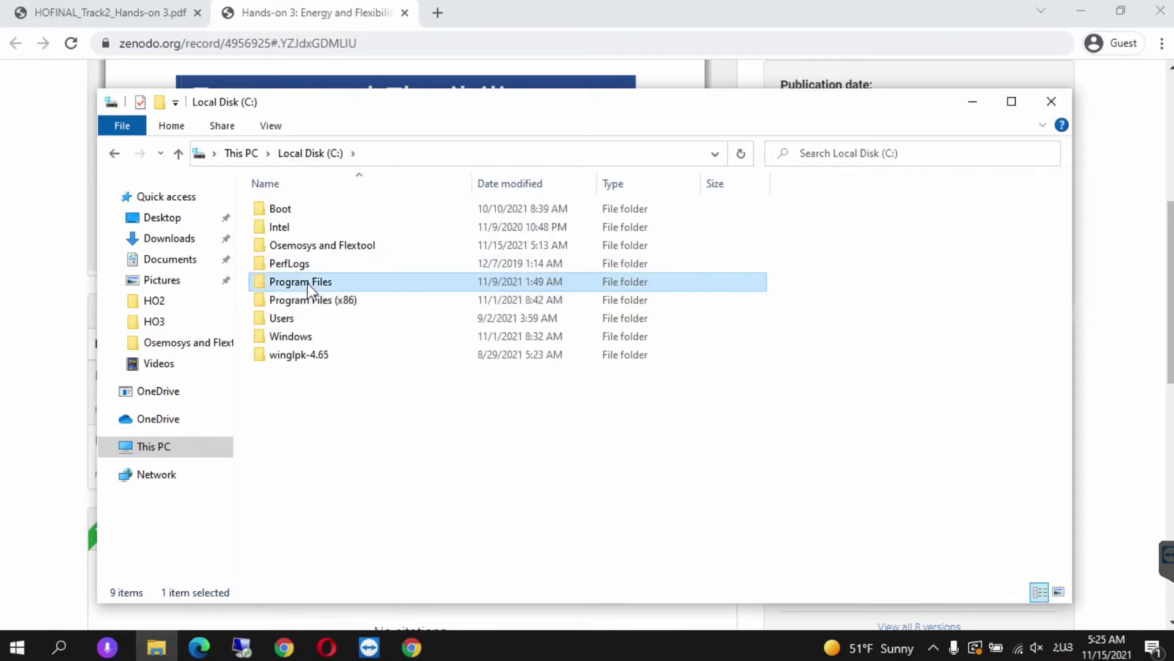
{"action": "double_click", "coordinate": [320, 230]}
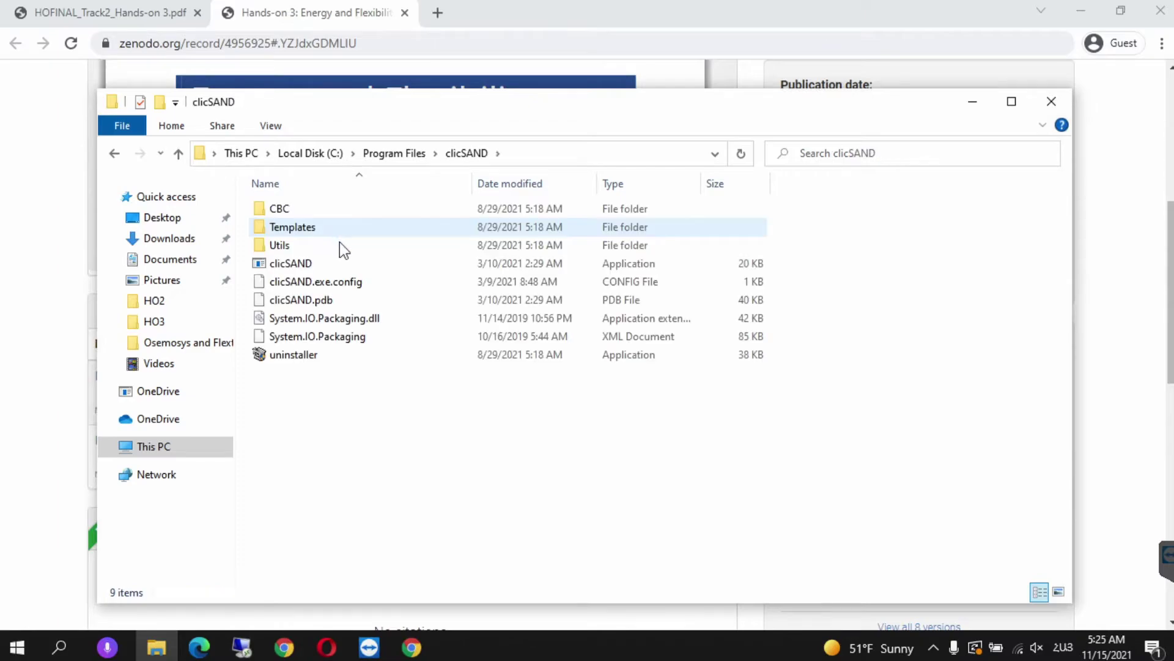
{"action": "double_click", "coordinate": [314, 262]}
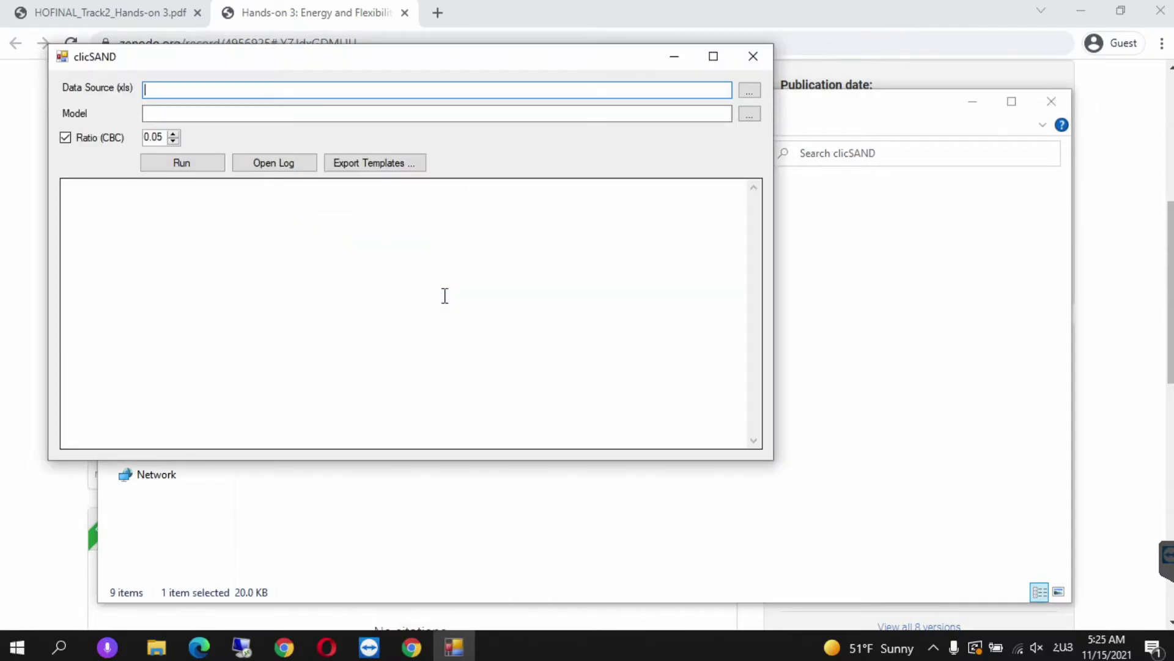
Export the clicSAND templates to the HO3 folder inside C:\Osemosys and Flextool
{"action": "left_click", "coordinate": [386, 164]}
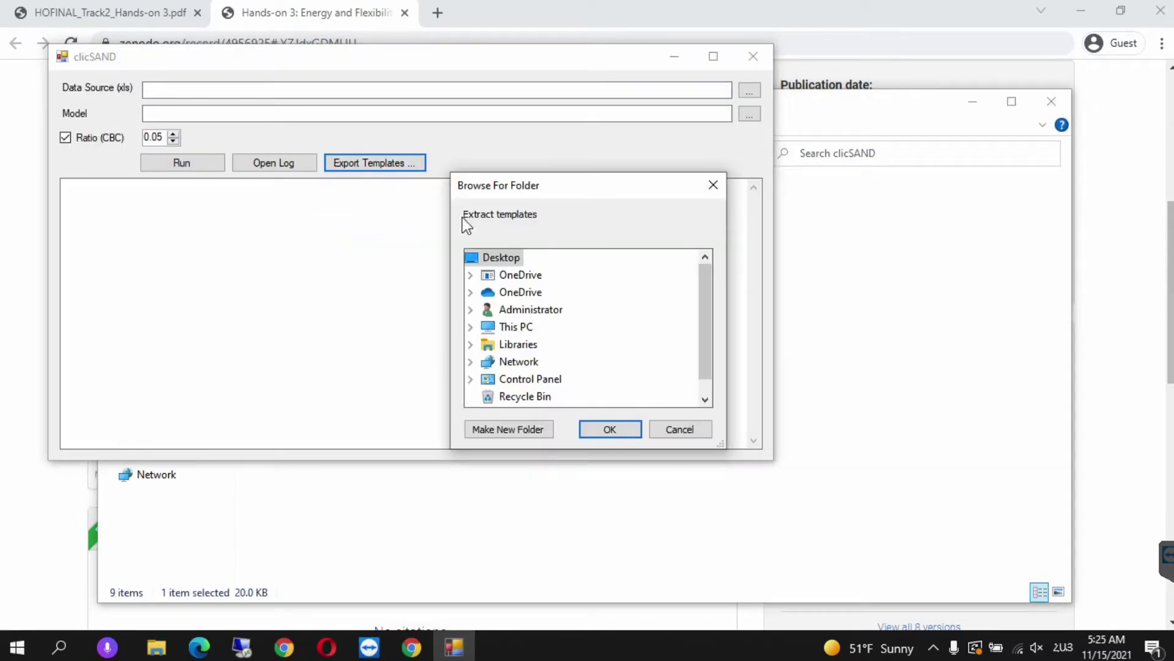
{"action": "double_click", "coordinate": [489, 326]}
{"action": "double_click", "coordinate": [535, 398]}
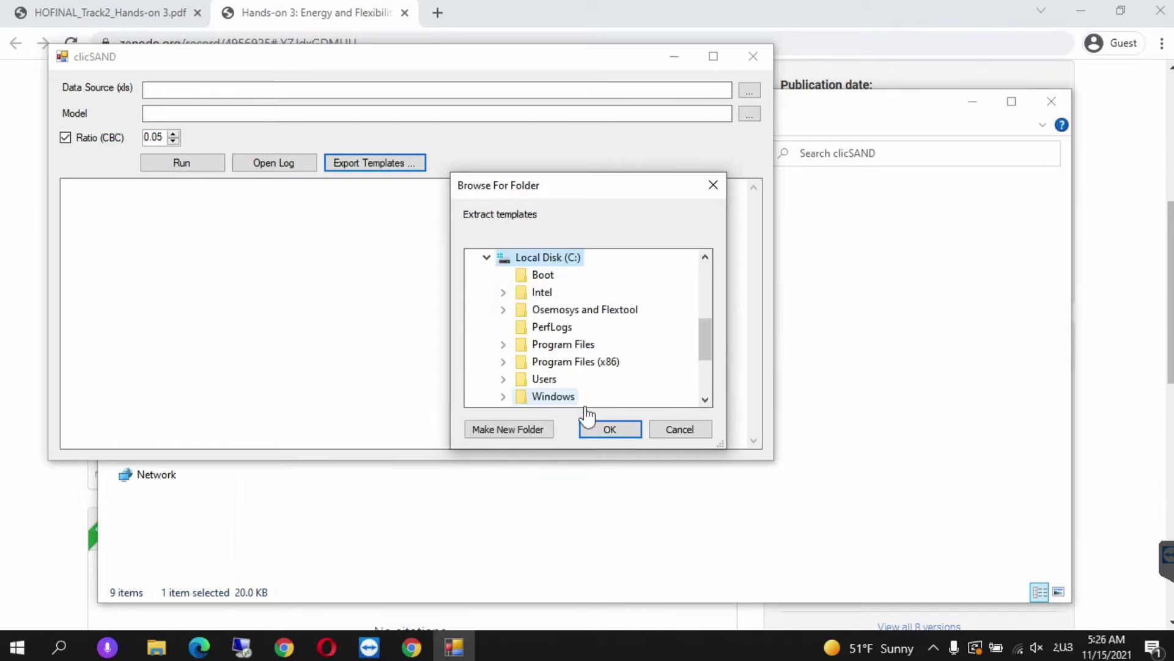
{"action": "double_click", "coordinate": [551, 311]}
{"action": "left_click", "coordinate": [559, 344]}
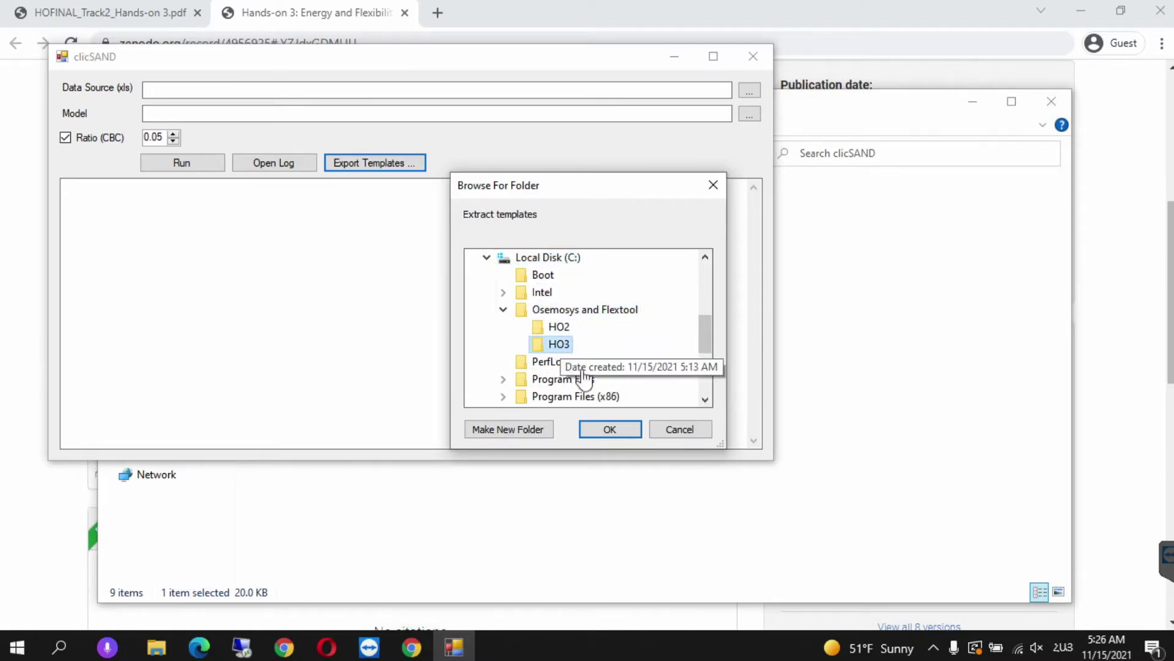
{"action": "left_click", "coordinate": [629, 431]}
{"action": "left_click", "coordinate": [691, 373]}
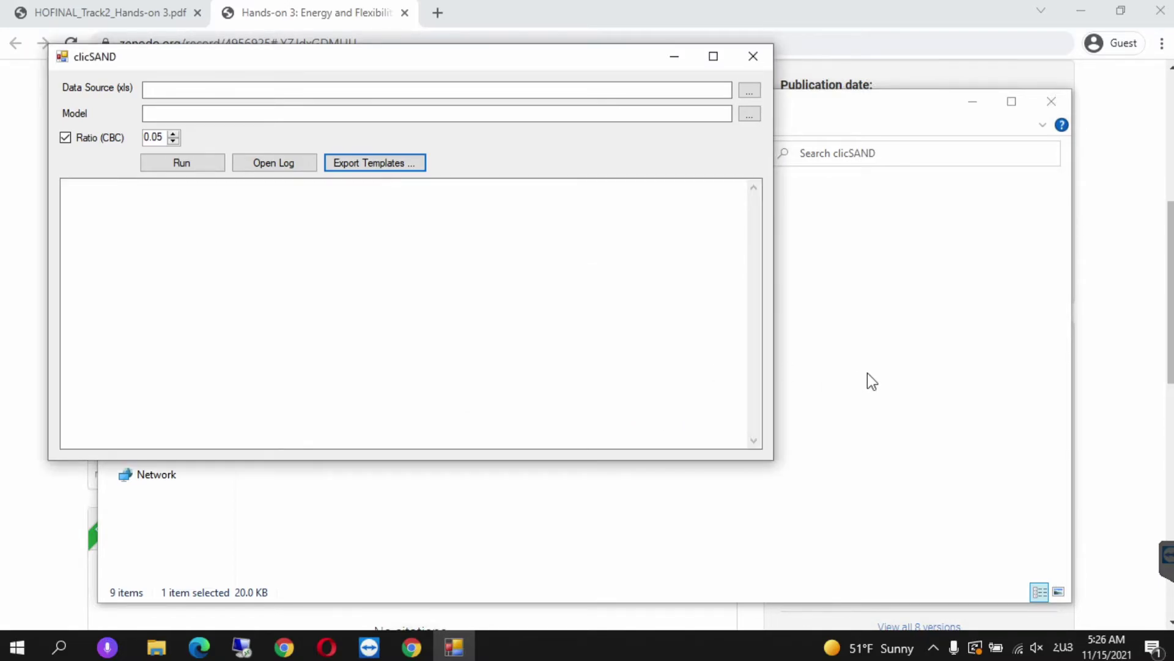
In File Explorer, delete the CCG-SAND Interface v.12 workbook from C:\Osemosys and Flextool\HO3
{"action": "left_click", "coordinate": [867, 372]}
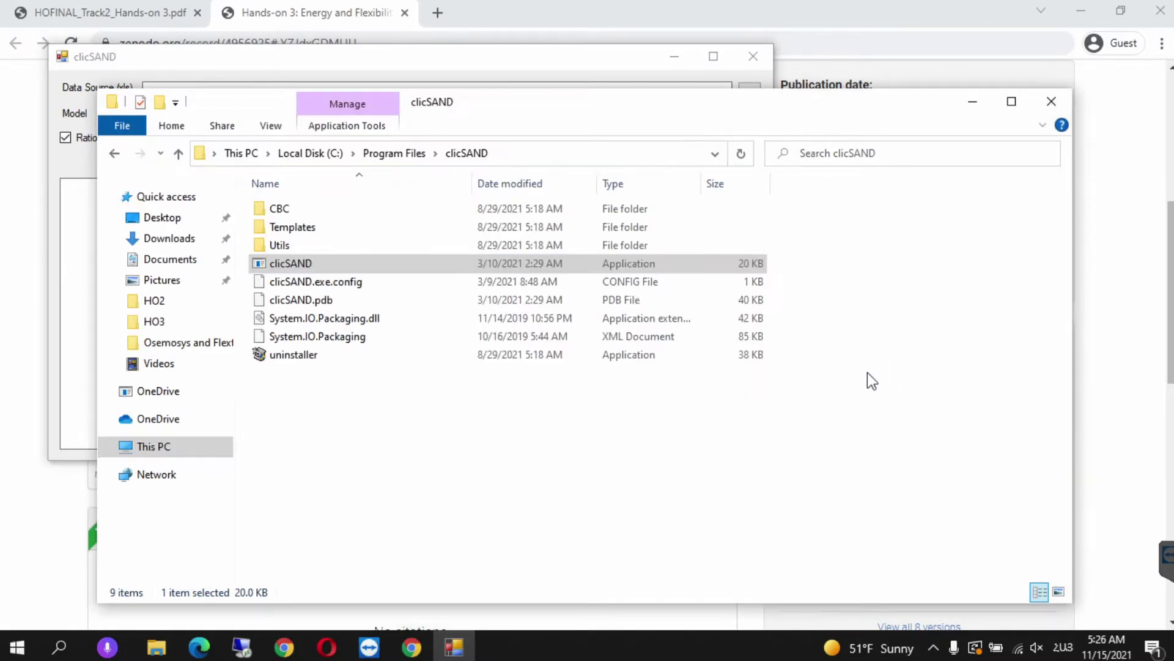
{"action": "left_click", "coordinate": [393, 153]}
{"action": "left_click", "coordinate": [310, 153]}
{"action": "double_click", "coordinate": [344, 245]}
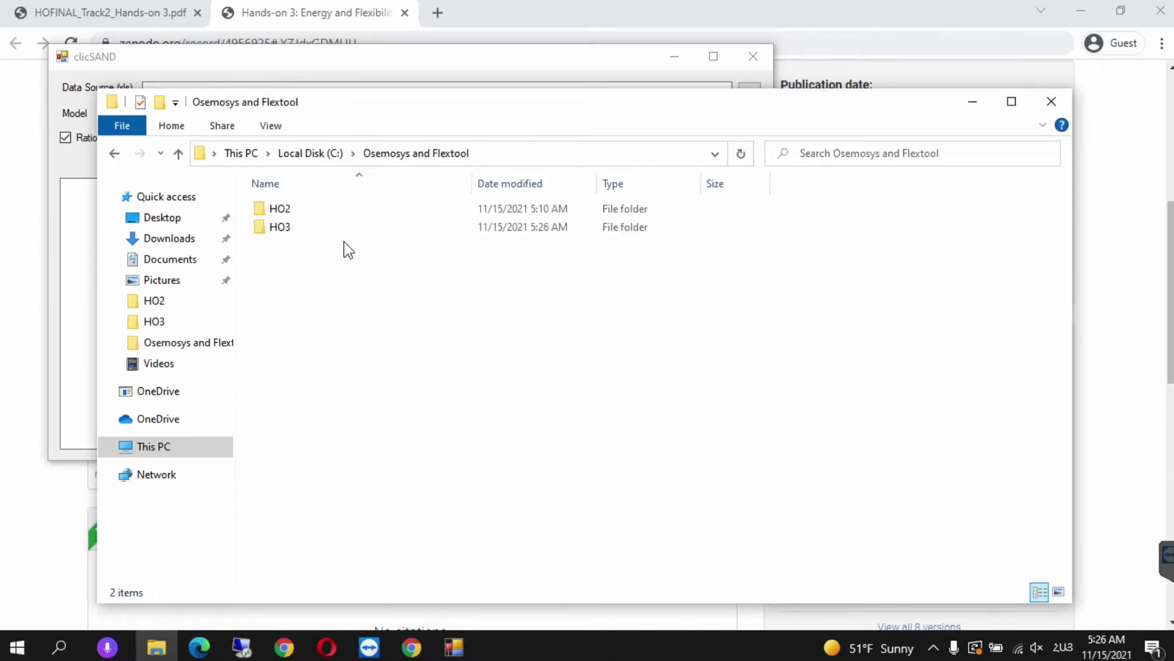
{"action": "double_click", "coordinate": [306, 228]}
{"action": "left_click", "coordinate": [337, 208]}
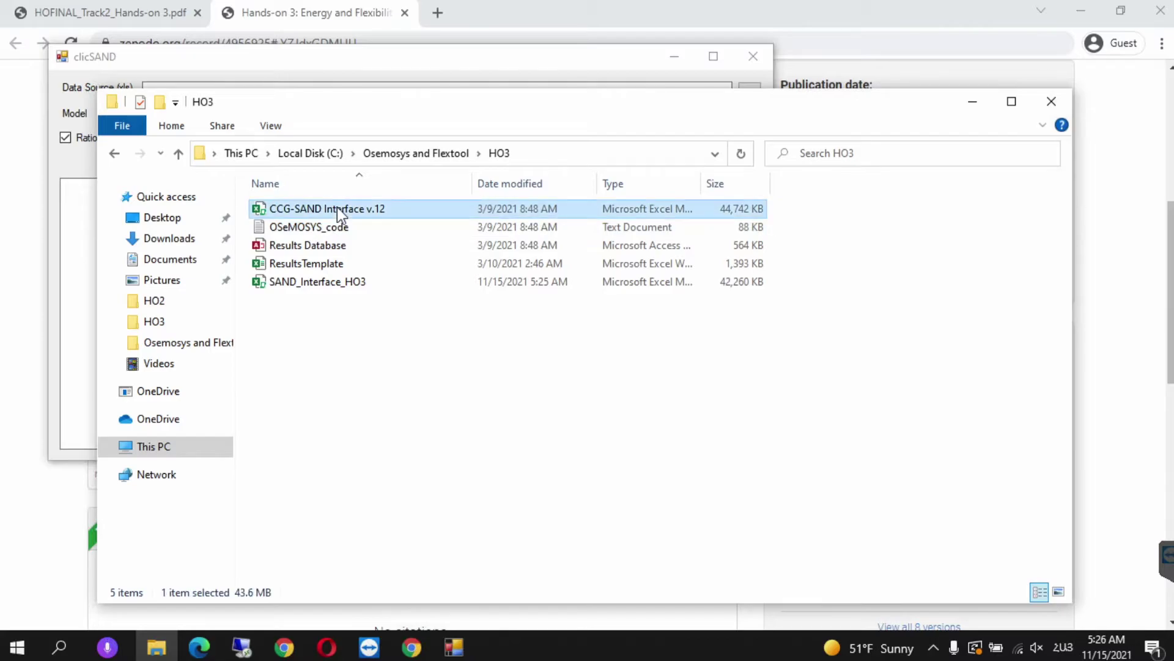
{"action": "right_click", "coordinate": [338, 211]}
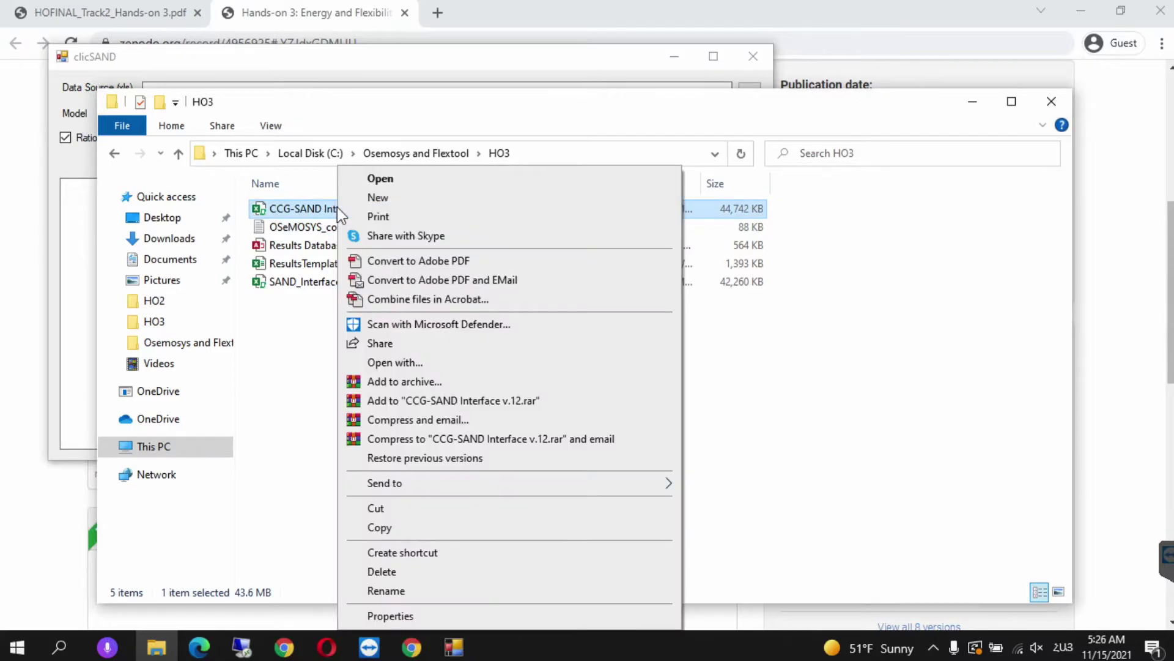
{"action": "left_click", "coordinate": [391, 573]}
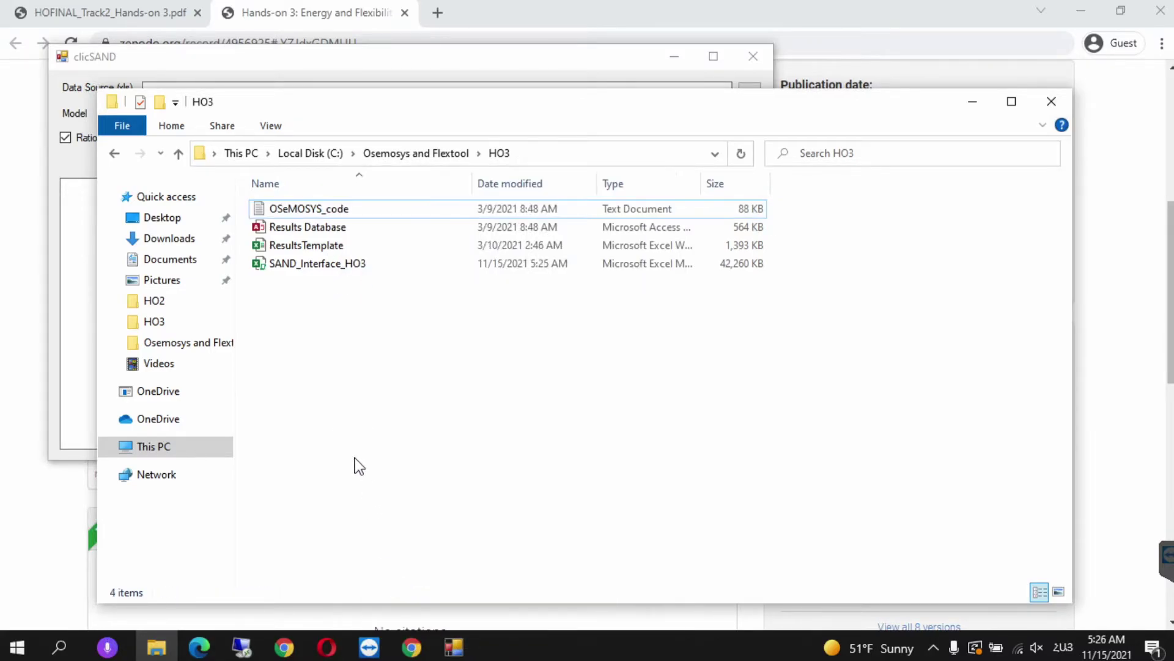
Back in clicSAND, set the data source to SAND_Interface_HO3 from the HO3 folder
{"action": "left_click", "coordinate": [87, 315]}
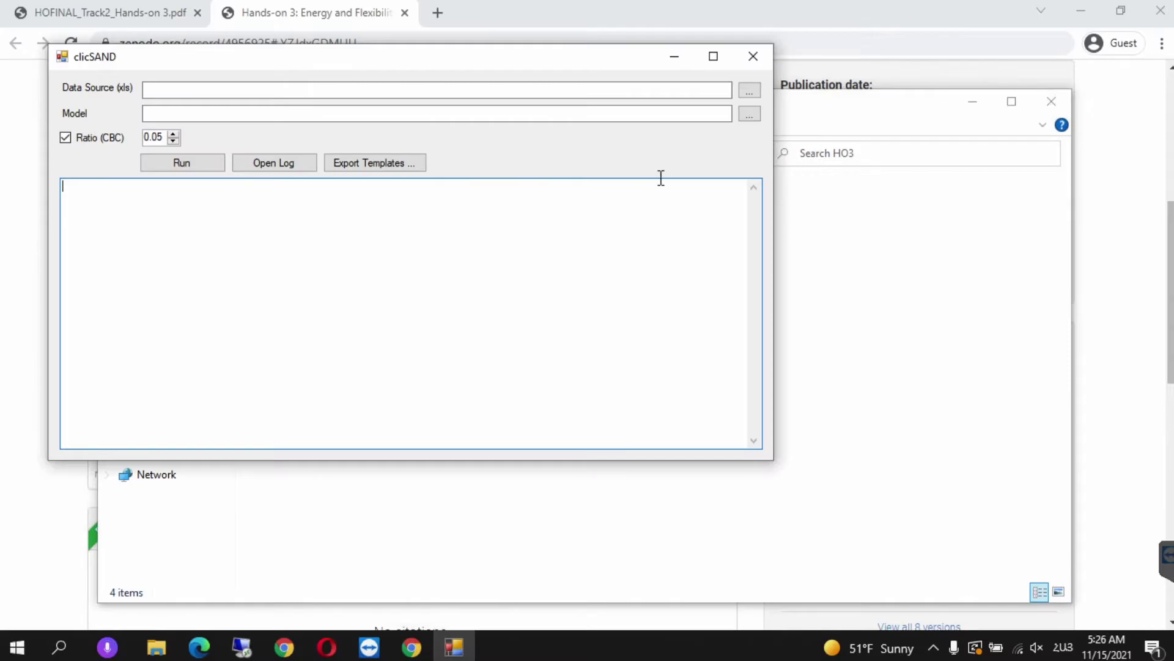
{"action": "left_click", "coordinate": [750, 92]}
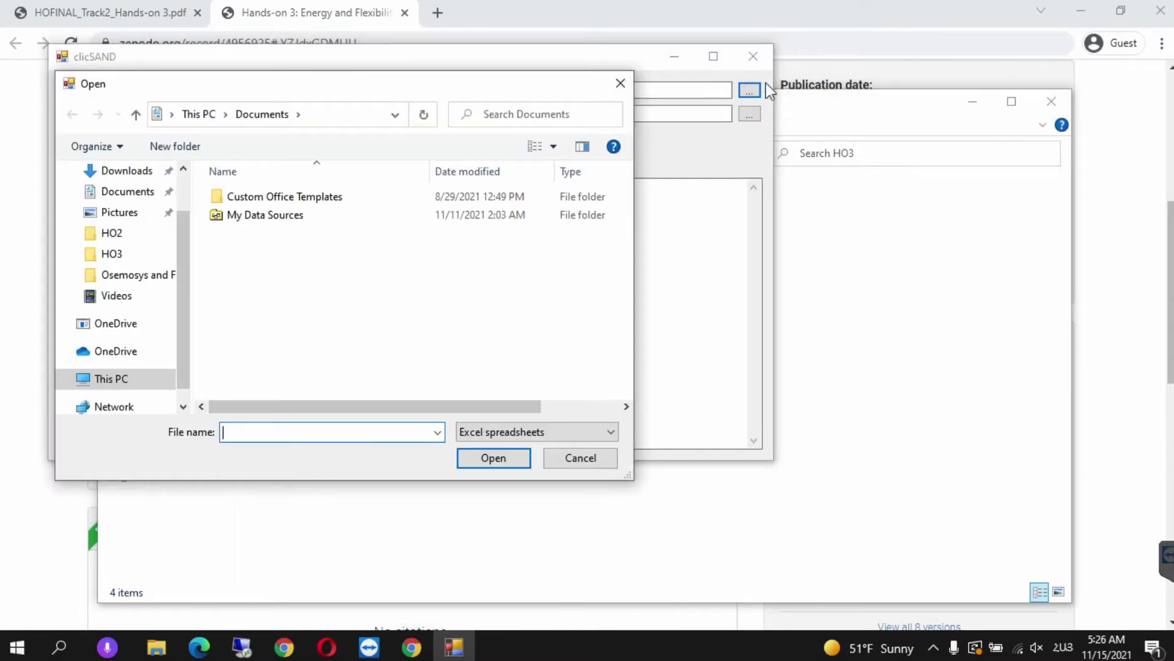
{"action": "left_click_drag", "start_coordinate": [592, 80], "coordinate": [584, 214]}
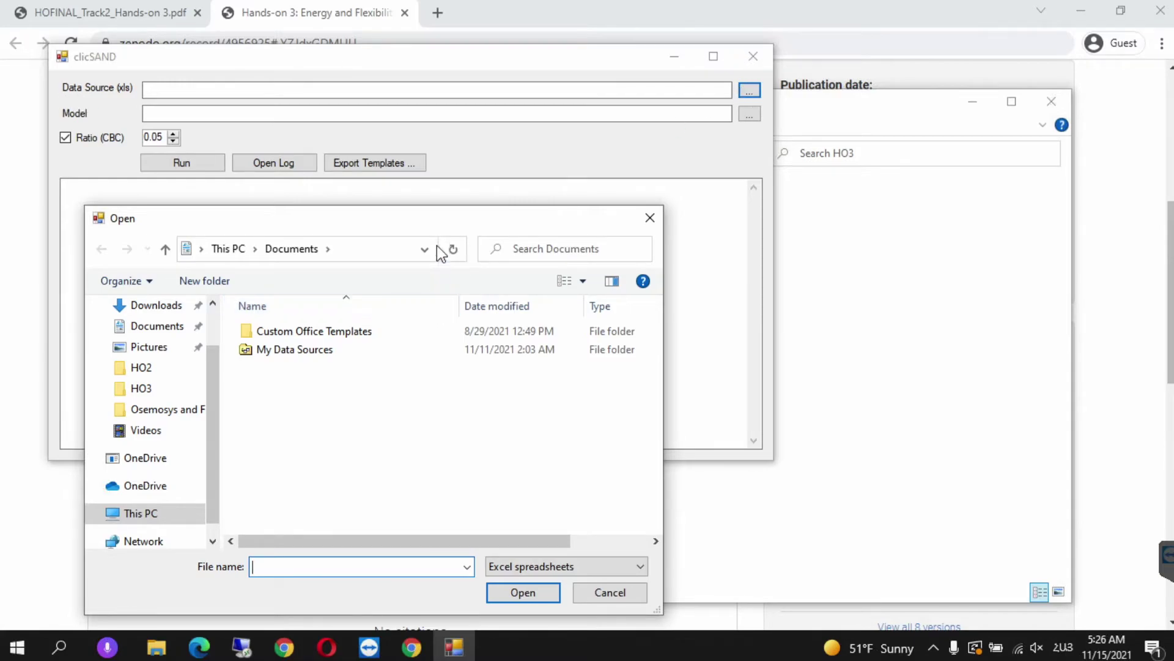
{"action": "left_click_drag", "start_coordinate": [419, 222], "coordinate": [419, 121]}
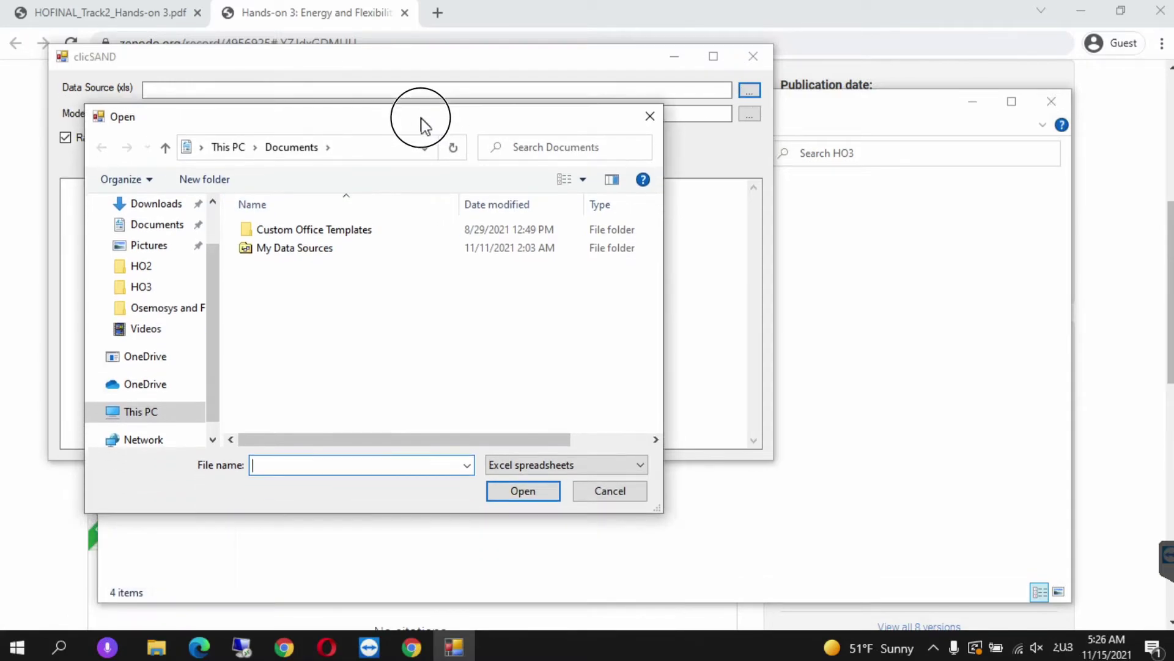
{"action": "left_click", "coordinate": [142, 287]}
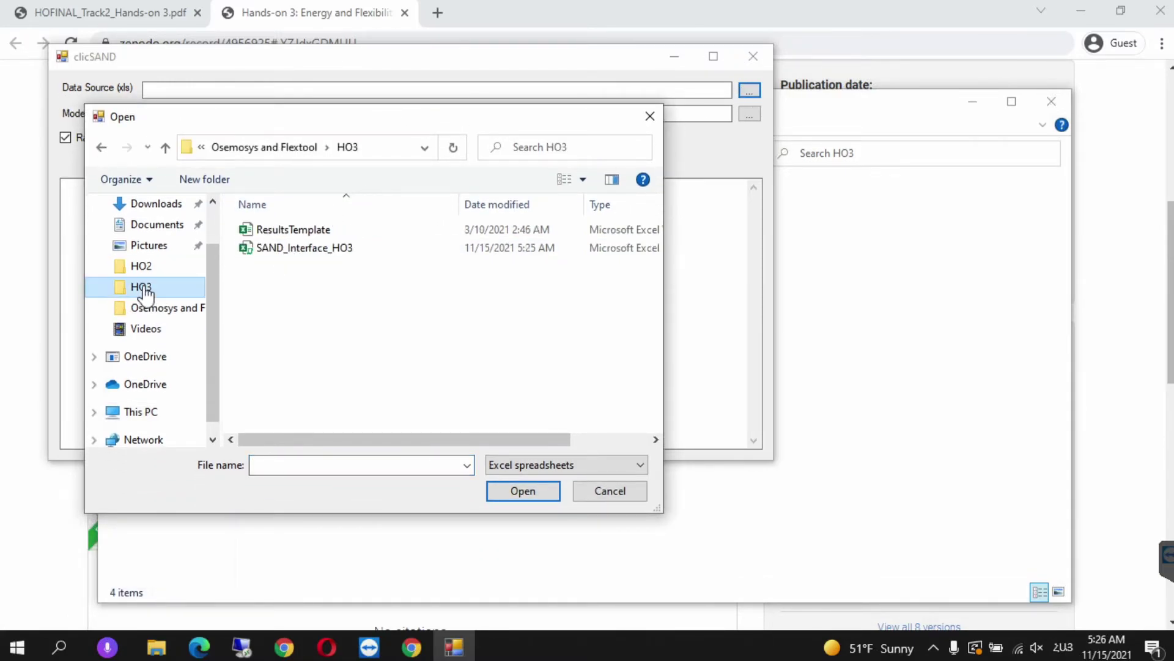
{"action": "left_click", "coordinate": [312, 253]}
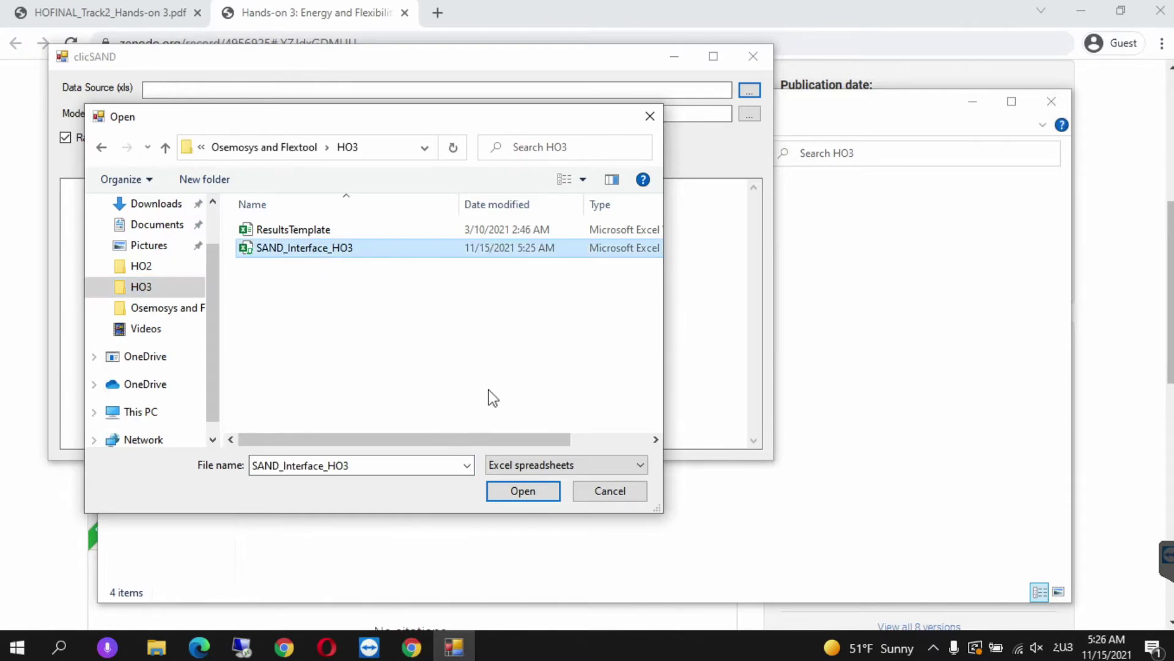
{"action": "left_click", "coordinate": [507, 496]}
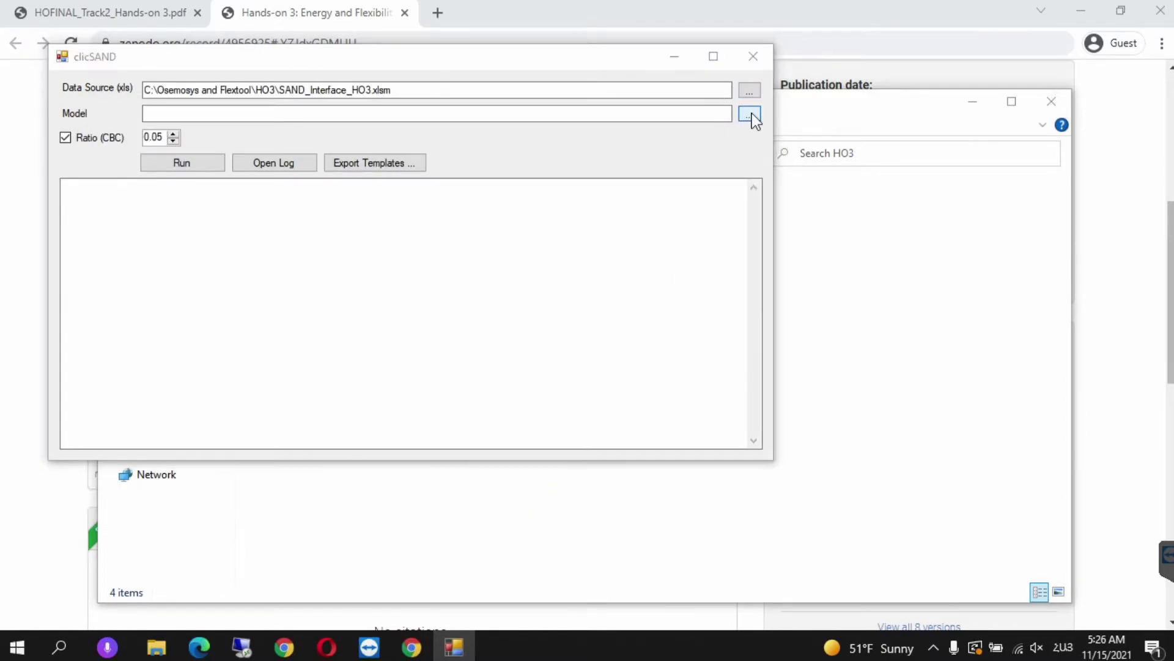
Set the model to OSeMOSYS_code from the HO3 folder and run it with the CBC ratio at 0.05, checking the solver log to its end
{"action": "left_click", "coordinate": [750, 115]}
{"action": "left_click_drag", "start_coordinate": [182, 120], "coordinate": [187, 155]}
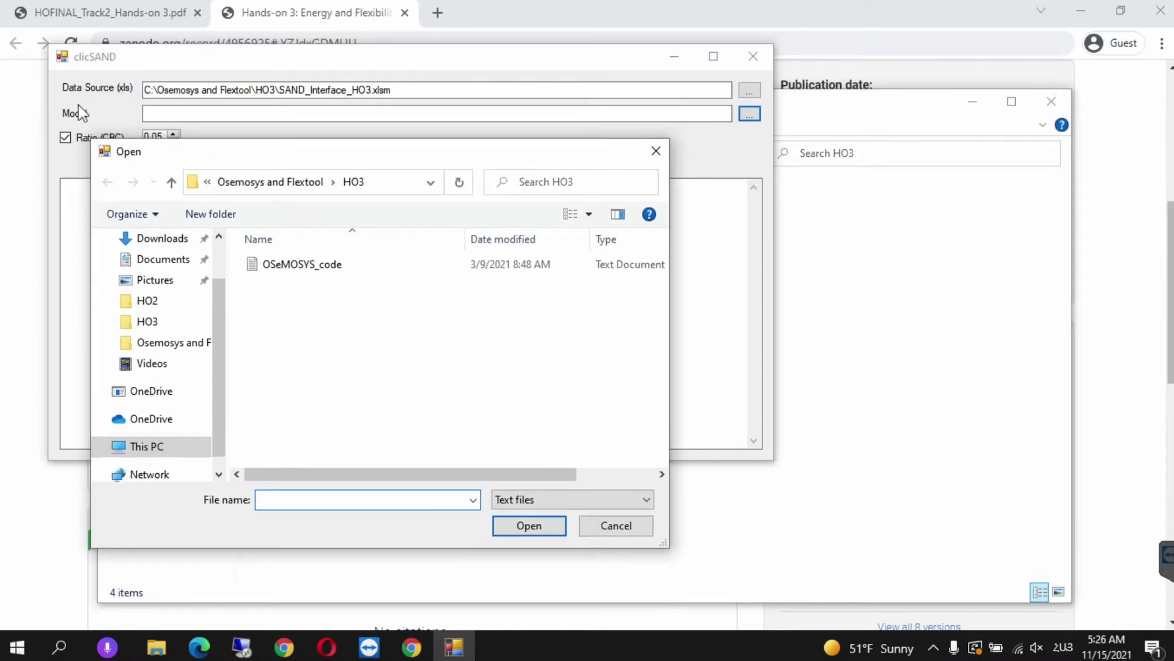
{"action": "left_click", "coordinate": [305, 265]}
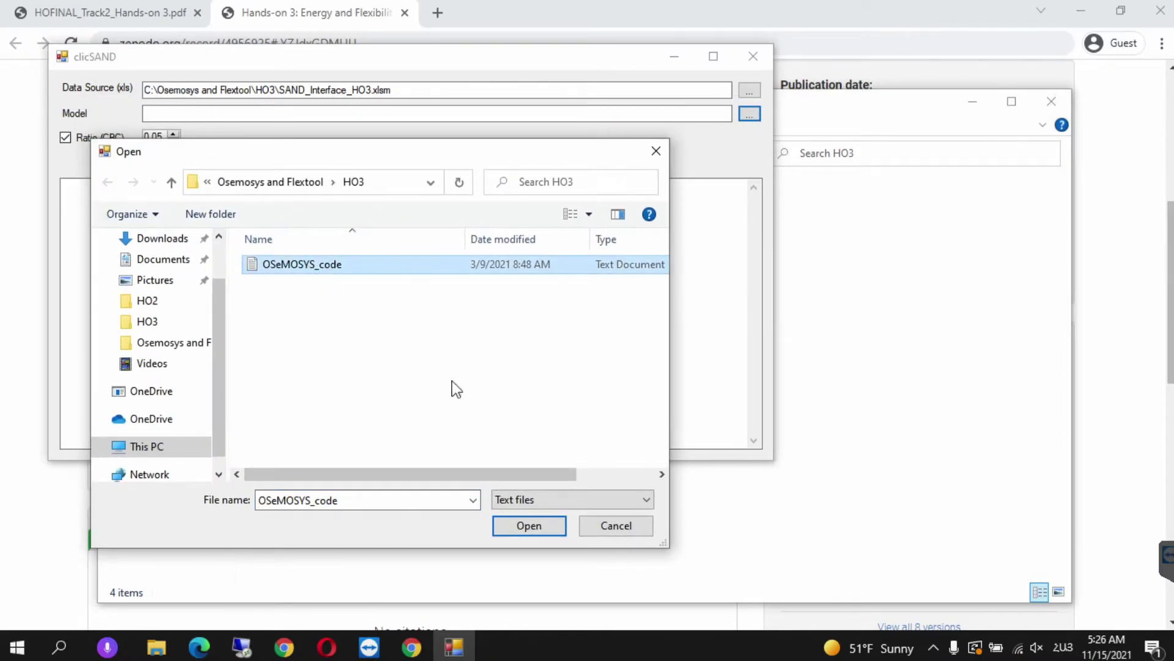
{"action": "left_click", "coordinate": [508, 527]}
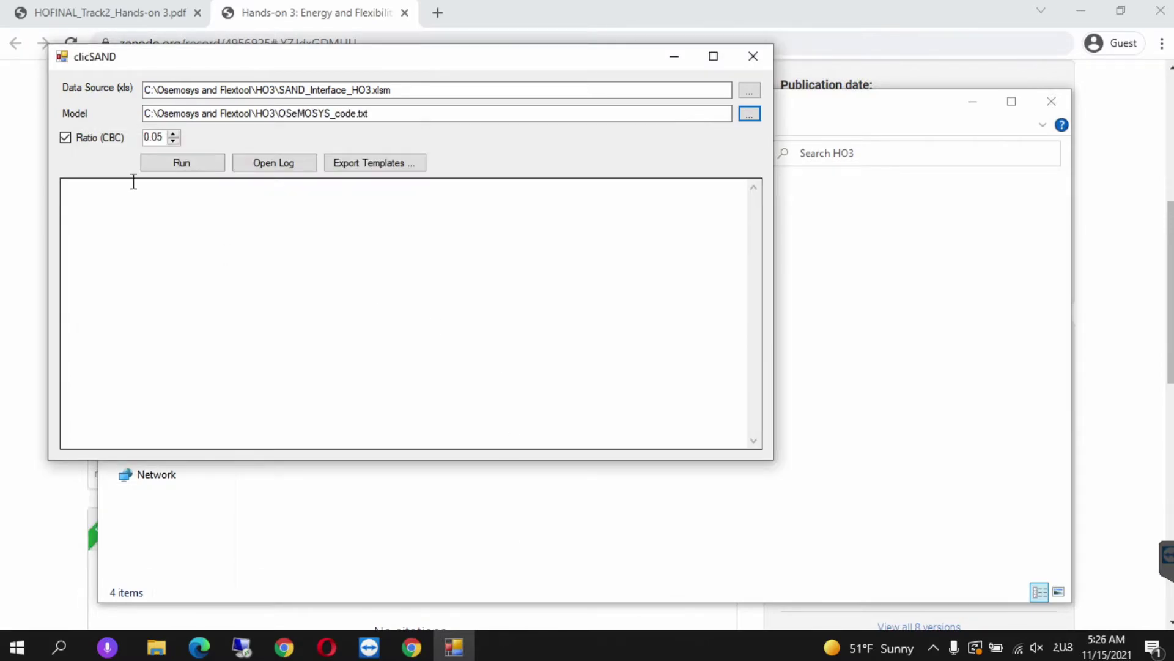
{"action": "left_click", "coordinate": [174, 164]}
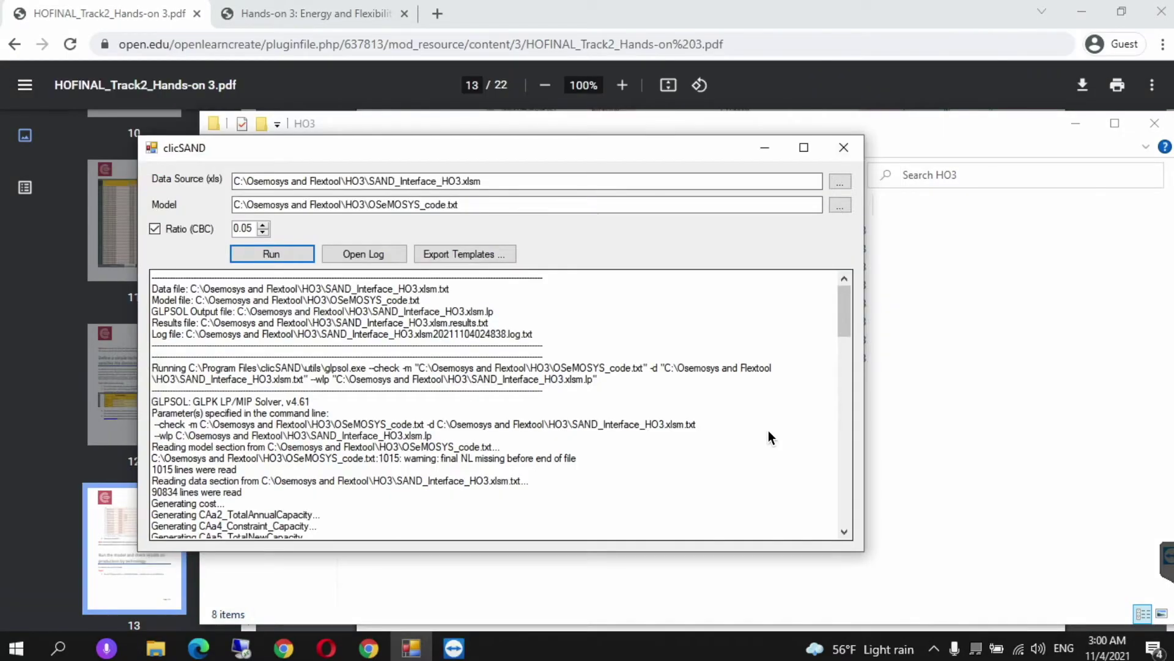
{"action": "left_click_drag", "start_coordinate": [844, 309], "coordinate": [841, 517]}
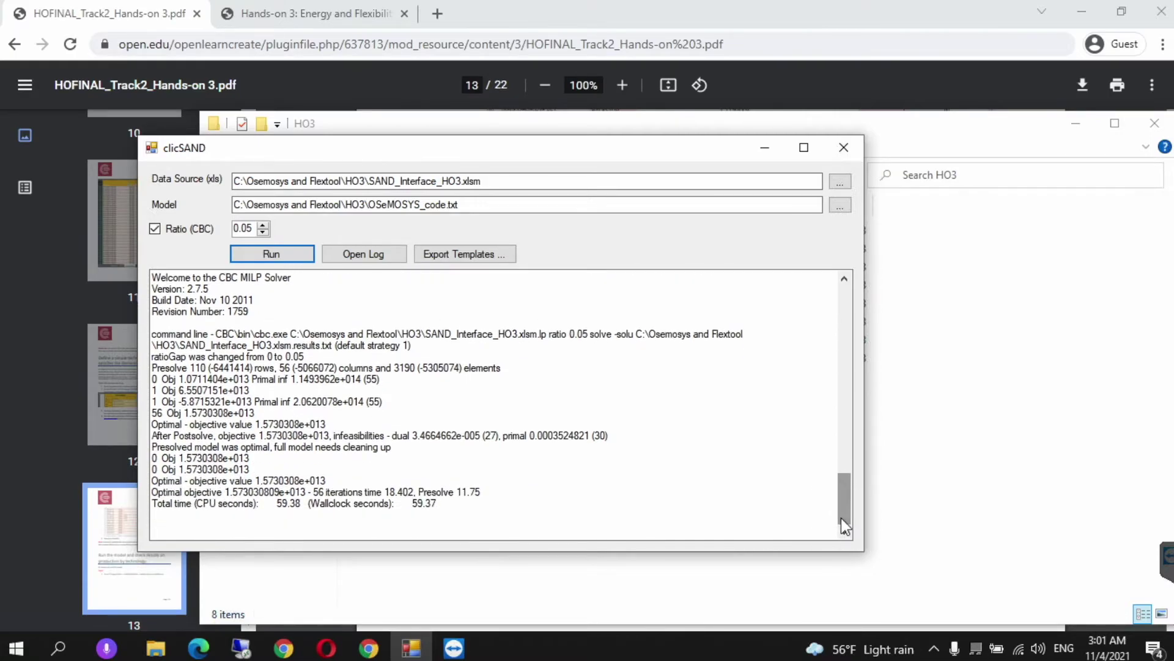
In the HO3 folder, rename the SAND_Interface_HO3.xlsm.results text file as HO3_results
{"action": "left_click", "coordinate": [949, 428]}
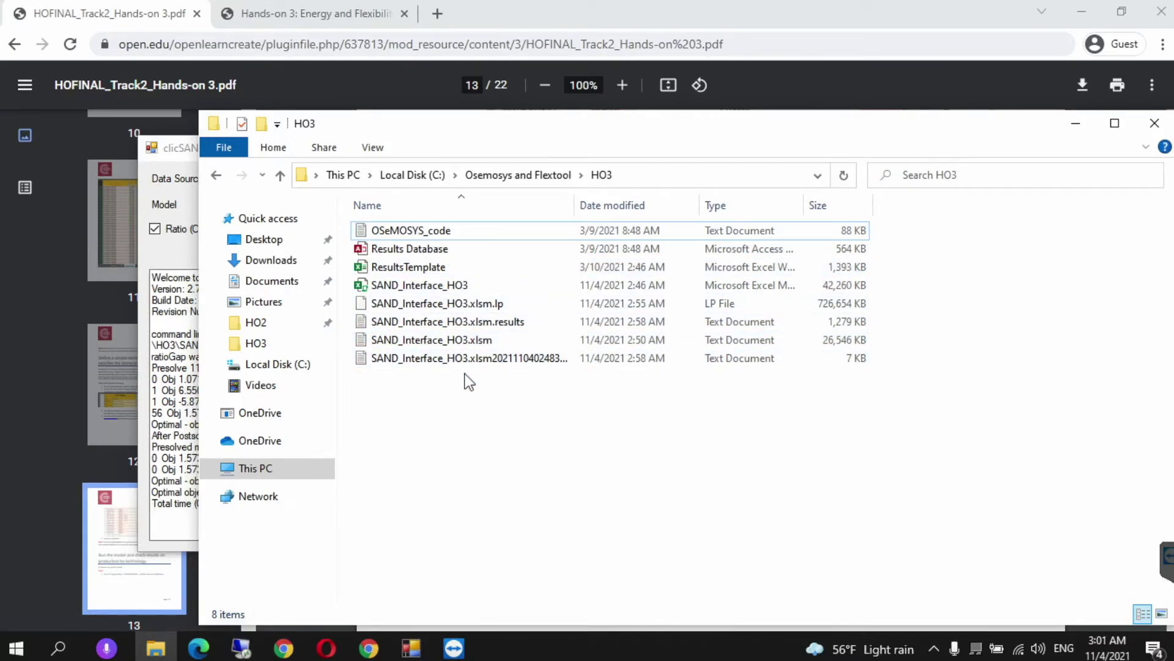
{"action": "left_click", "coordinate": [507, 324]}
{"action": "right_click", "coordinate": [507, 325]}
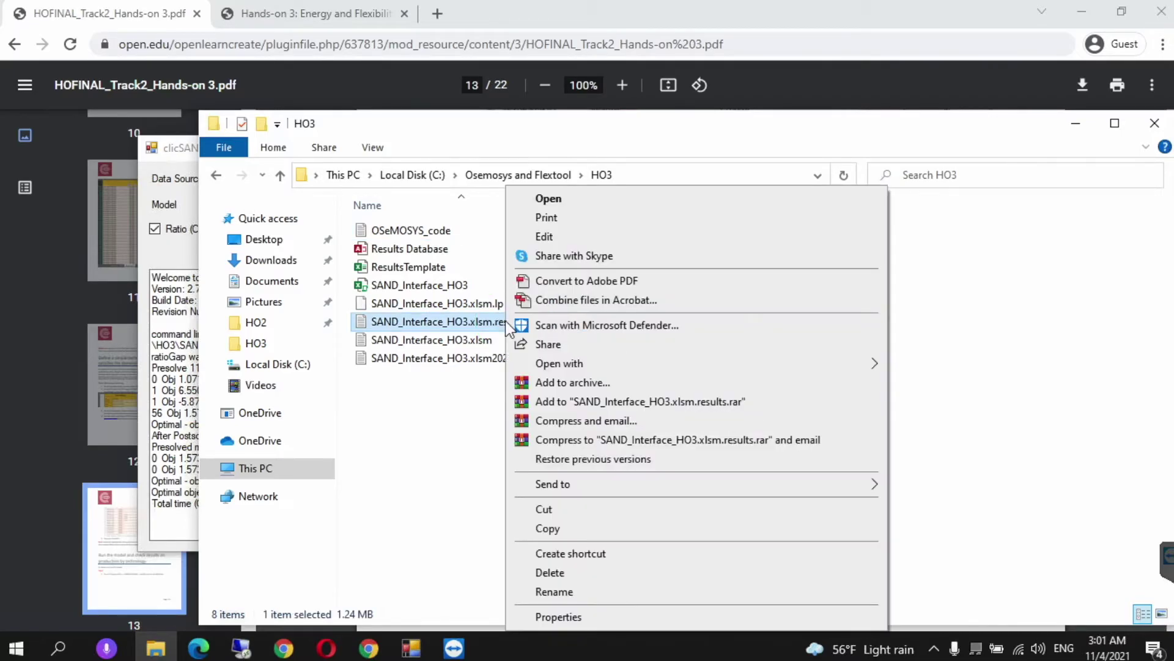
{"action": "left_click", "coordinate": [573, 592]}
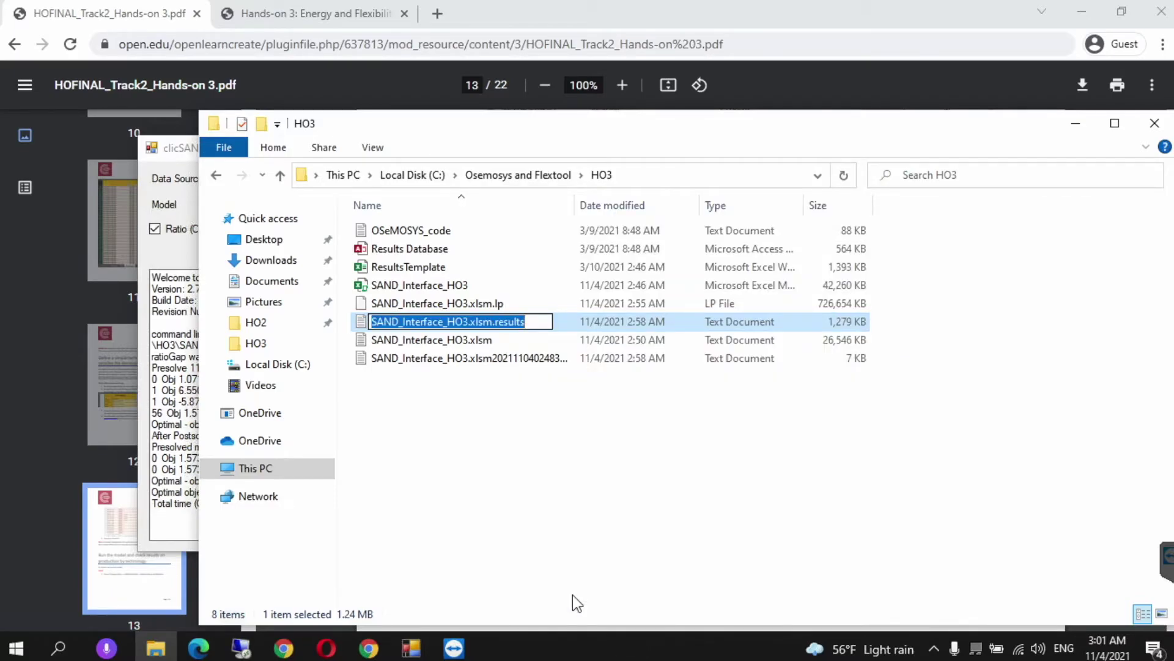
{"action": "type", "text": "HO3"}
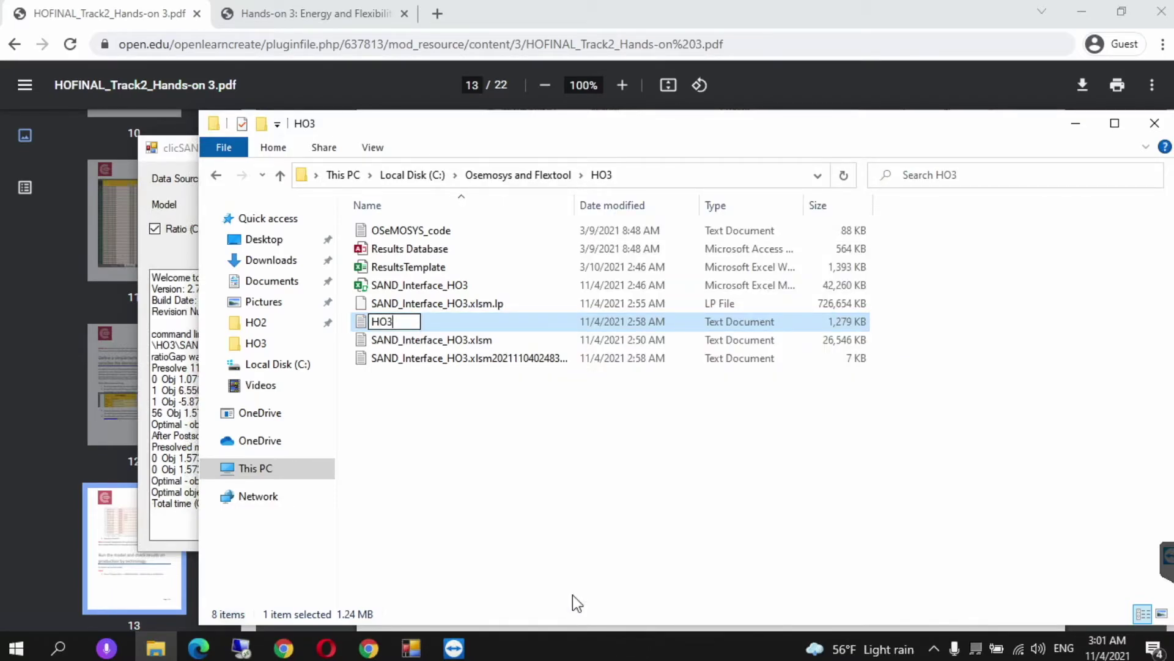
{"action": "type", "text": "_results"}
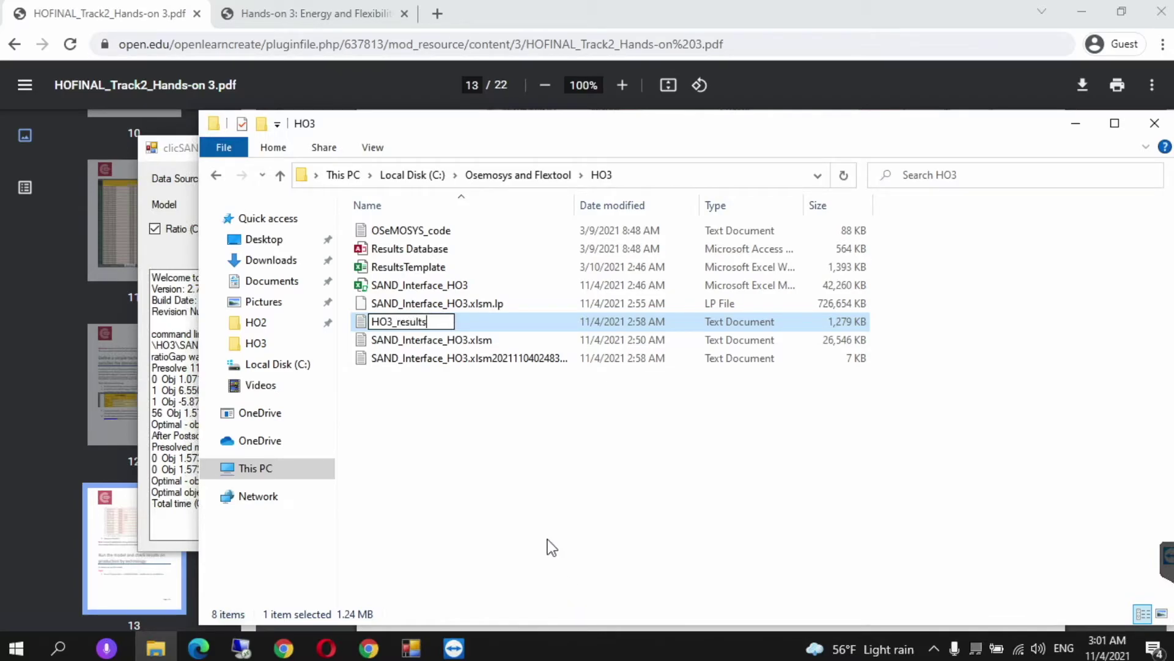
{"action": "left_click", "coordinate": [523, 483]}
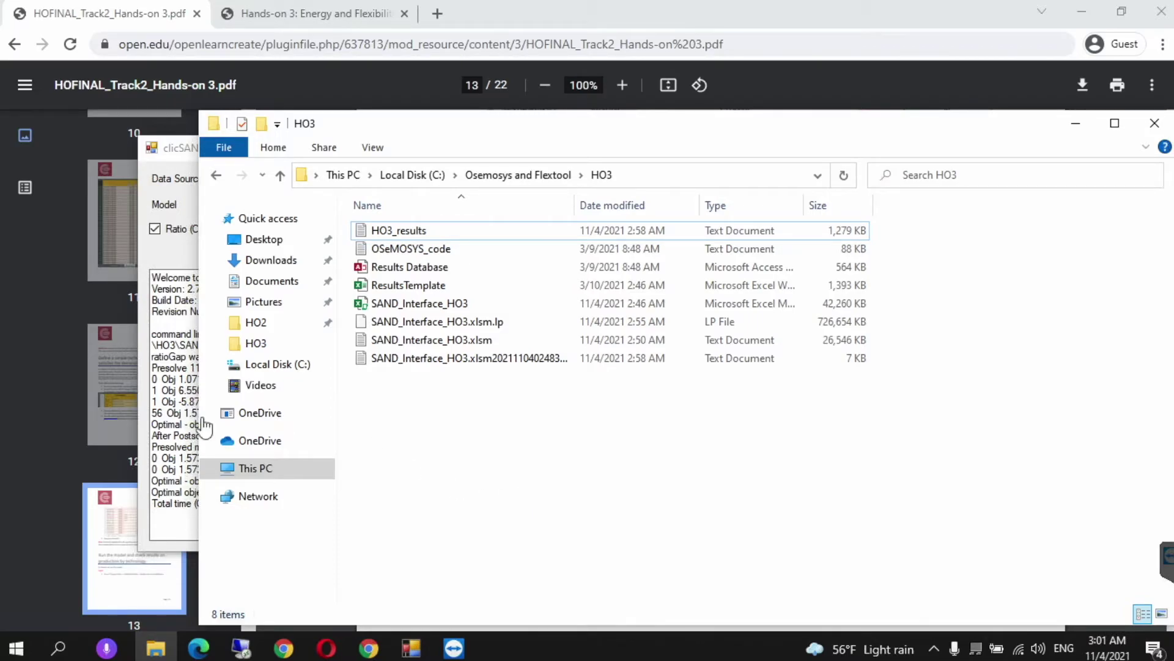
Consult the Results Visualization instructions on page 16 of the Hands-on 3 PDF in the browser
{"action": "left_click", "coordinate": [36, 419]}
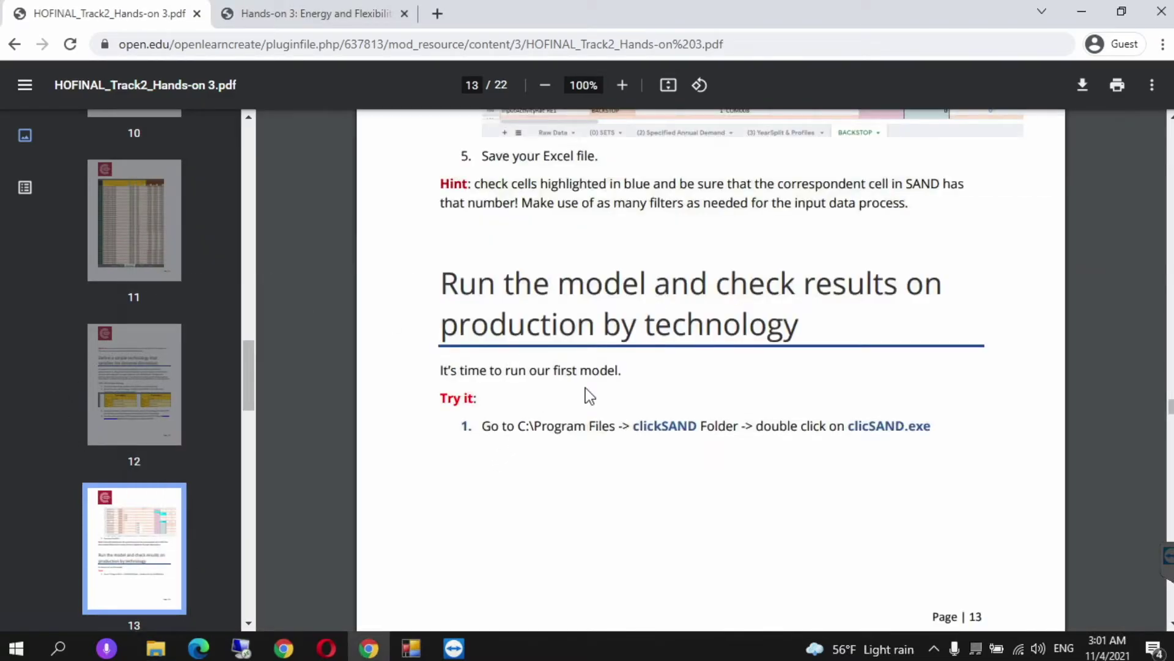
{"action": "scroll", "coordinate": [1110, 461], "scroll_direction": "down", "scroll_amount": 1}
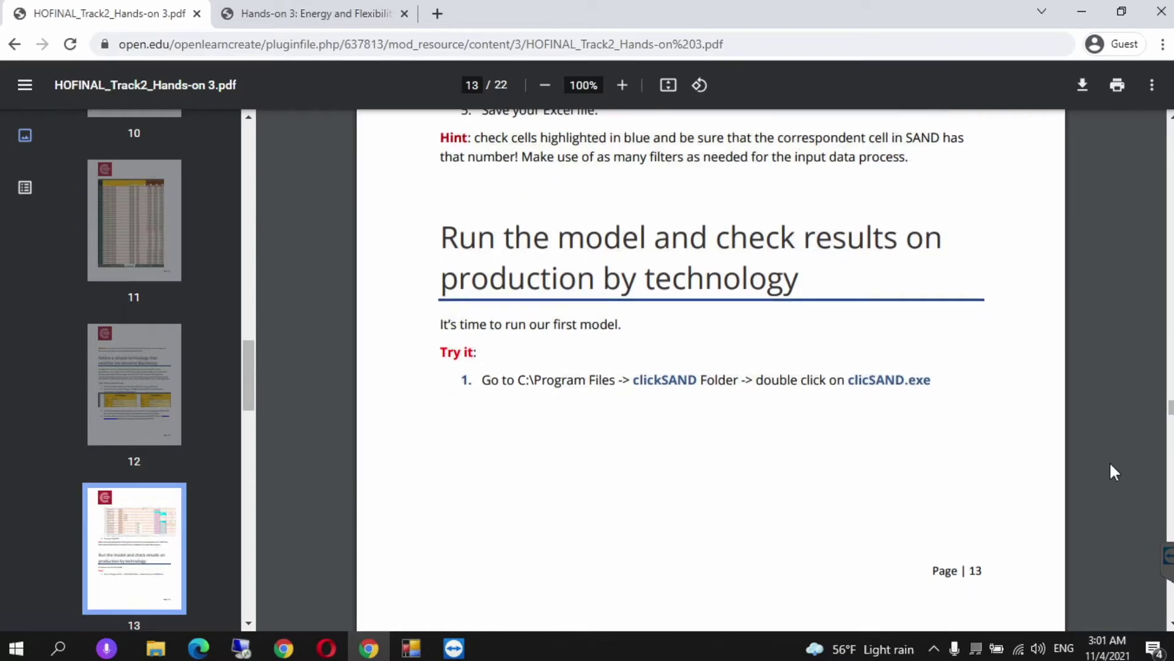
{"action": "left_click", "coordinate": [1171, 409]}
{"action": "left_click_drag", "start_coordinate": [1171, 408], "coordinate": [1169, 480]}
{"action": "scroll", "coordinate": [1008, 426], "scroll_direction": "down", "scroll_amount": 2}
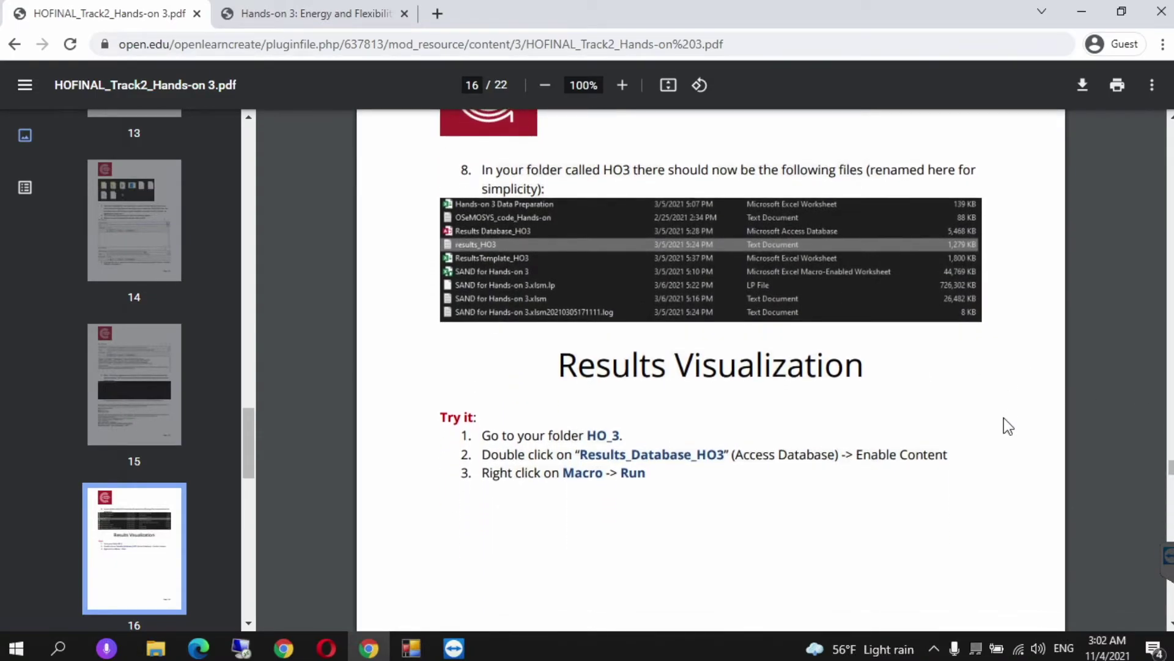
Open Results Database from the HO3 folder in Access and enable its active content
{"action": "left_click", "coordinate": [156, 648]}
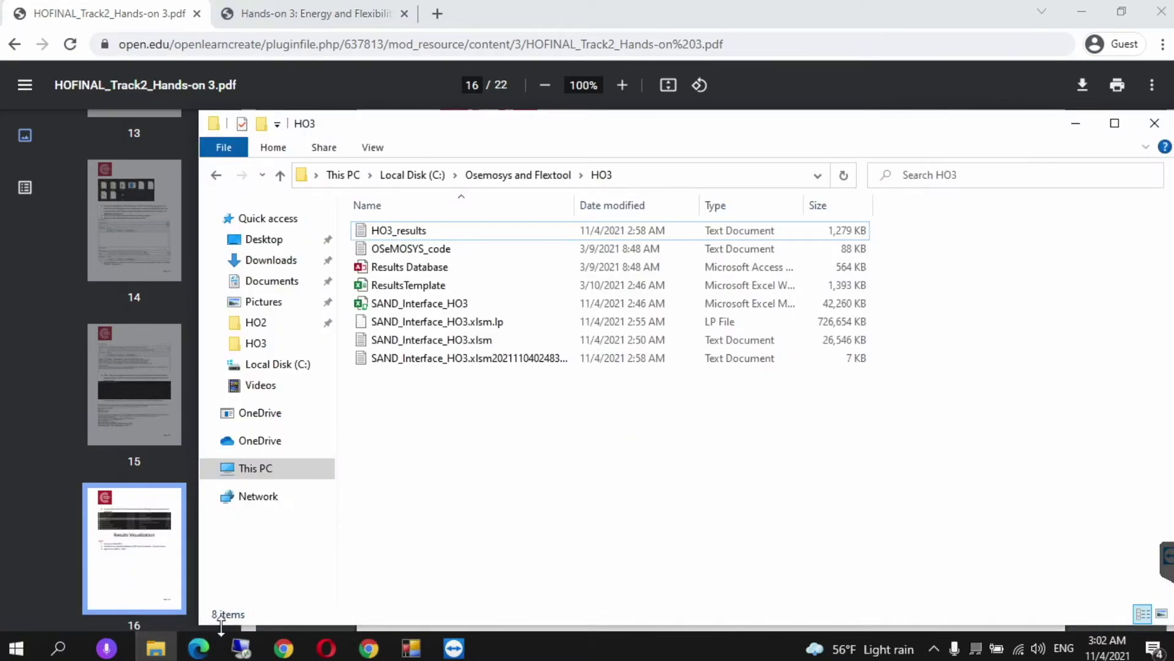
{"action": "double_click", "coordinate": [420, 270]}
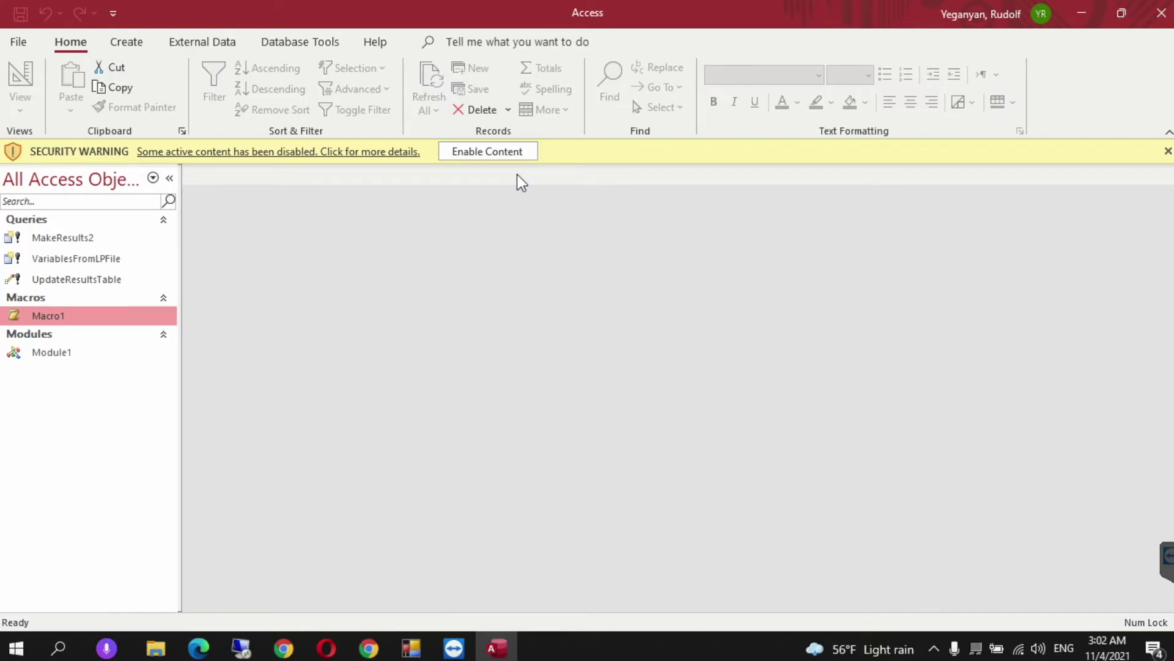
{"action": "left_click", "coordinate": [475, 155]}
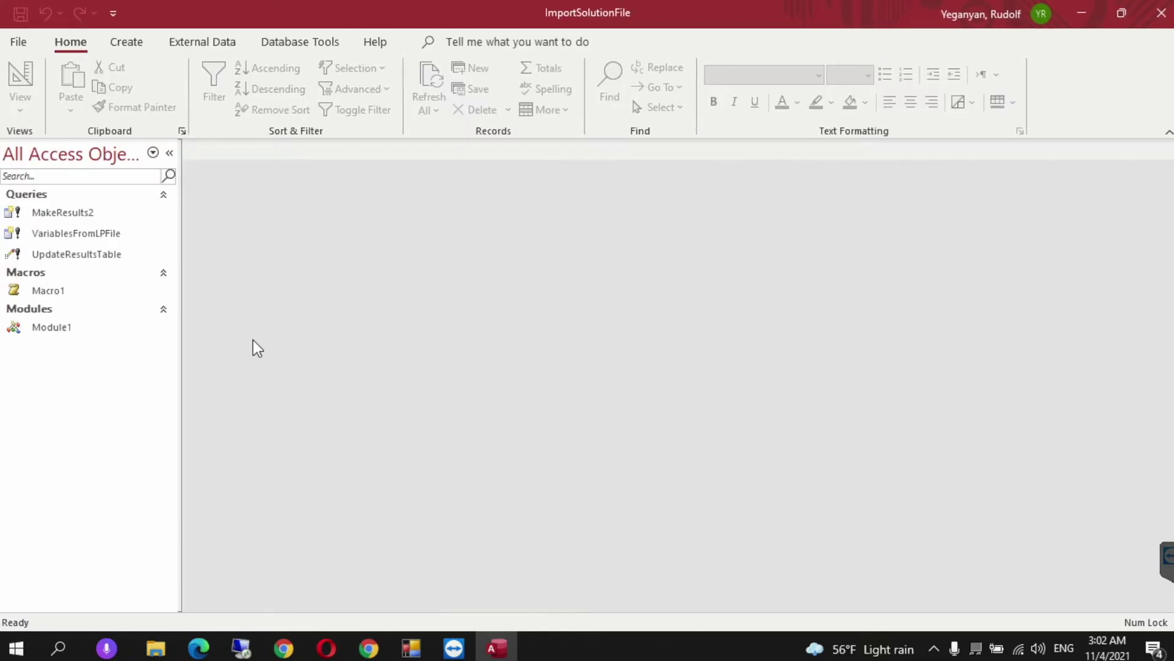
Run Macro1 and, while its import prompt is open, copy the HO3 folder's path from File Explorer
{"action": "left_click", "coordinate": [73, 291]}
{"action": "right_click", "coordinate": [72, 291]}
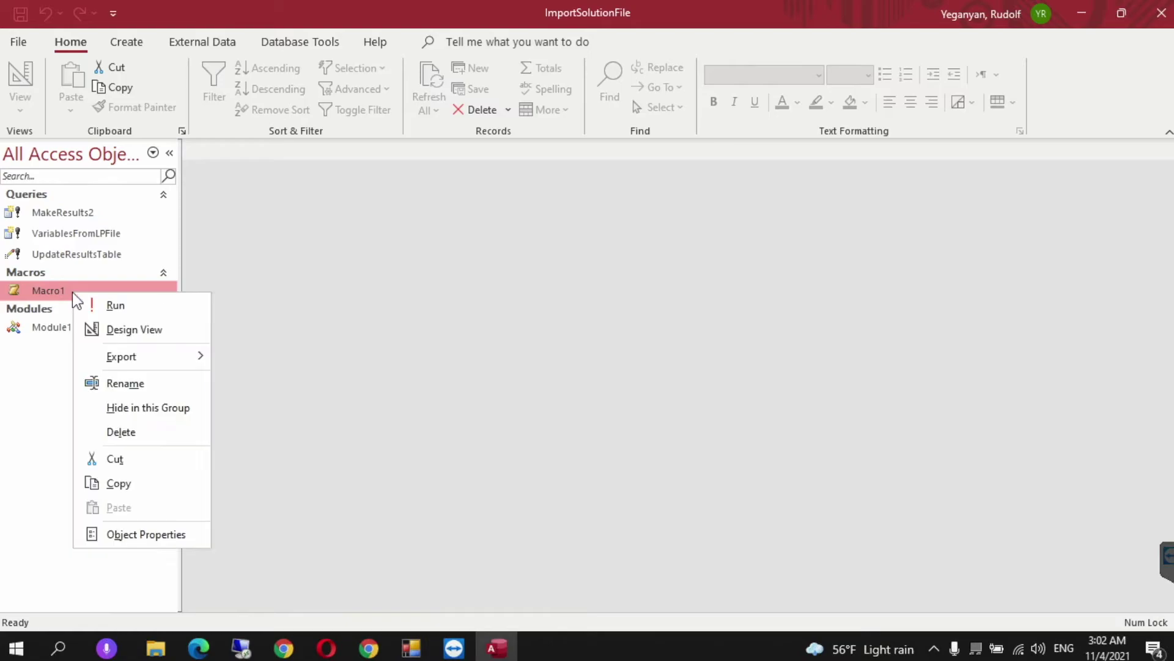
{"action": "left_click", "coordinate": [103, 306]}
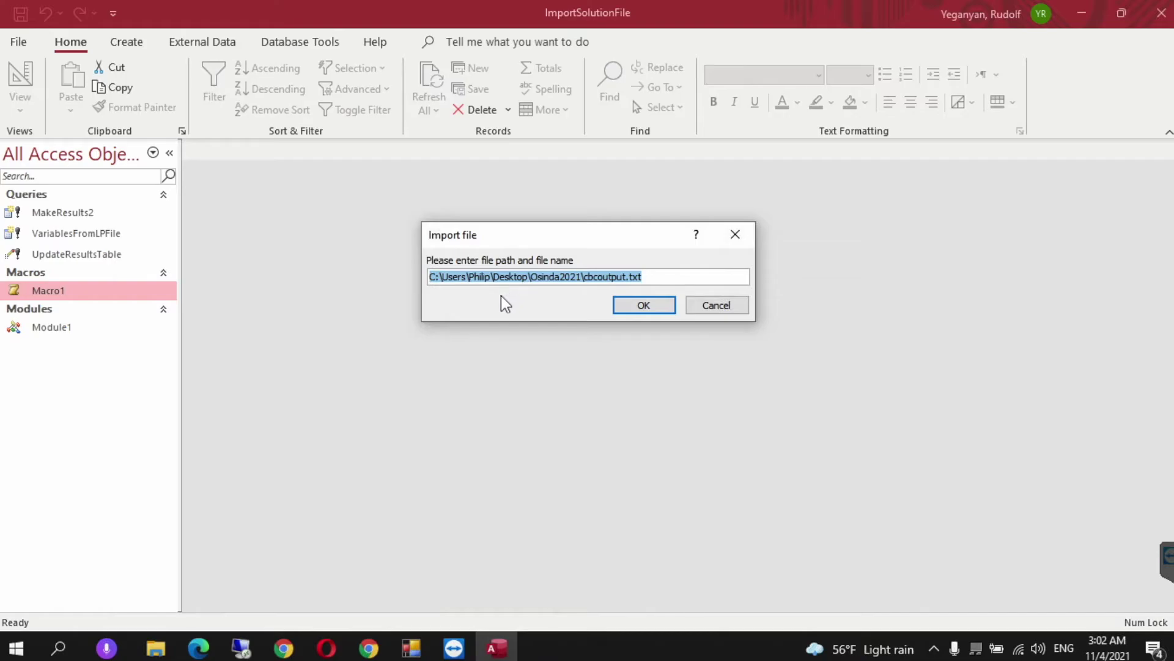
{"action": "left_click", "coordinate": [156, 649]}
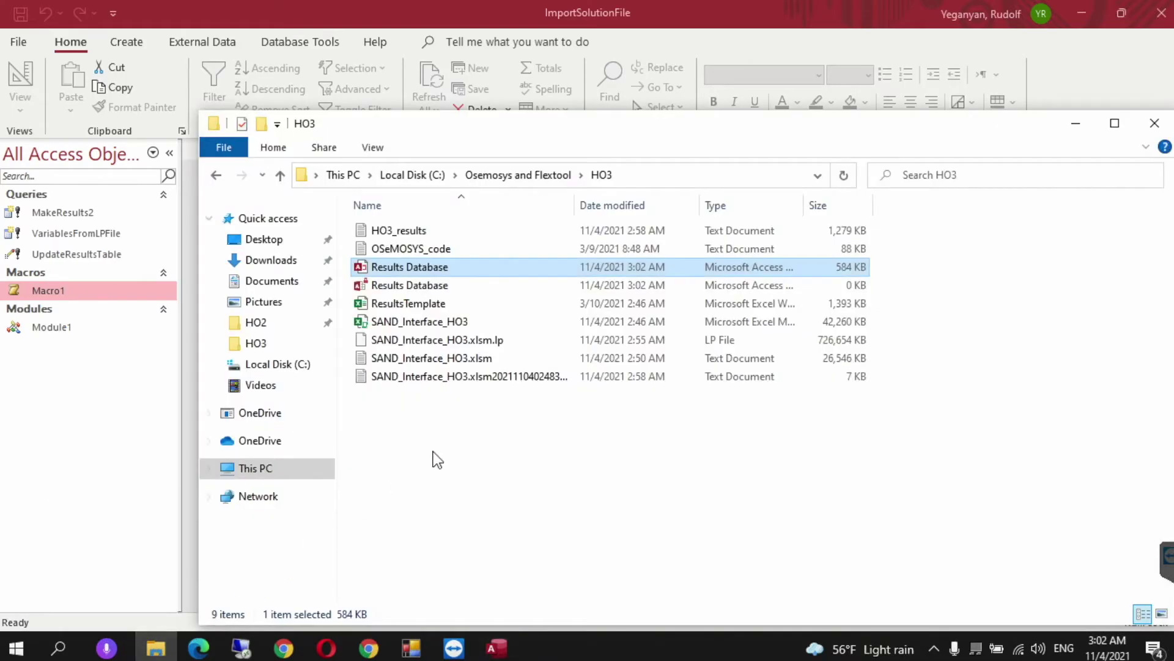
{"action": "left_click", "coordinate": [428, 231]}
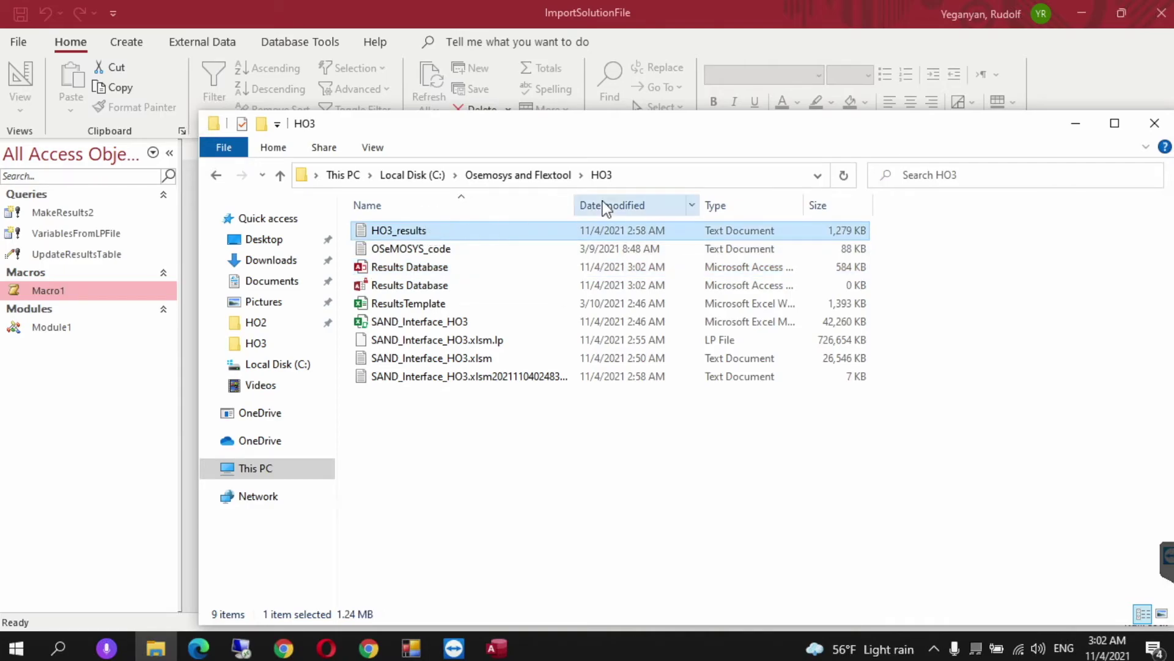
{"action": "left_click", "coordinate": [652, 173]}
{"action": "key", "text": "ctrl+c"}
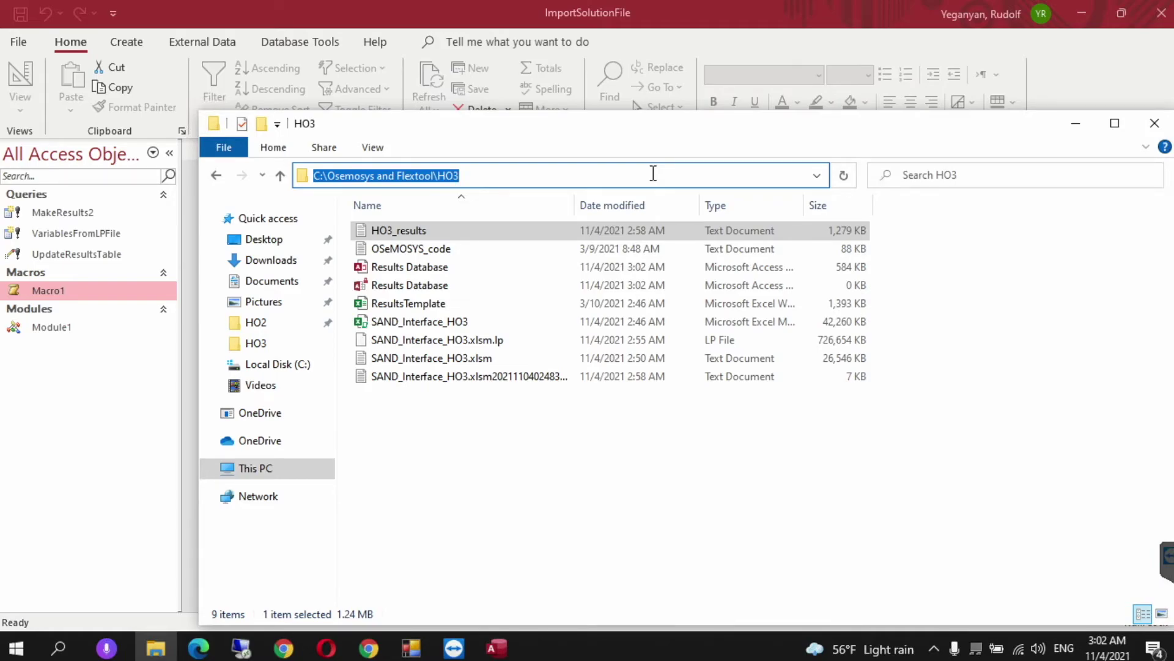
Set the macro's import file to C:\Osemosys and Flextool\HO3\HO3_results.txt and start the import
{"action": "left_click", "coordinate": [111, 413]}
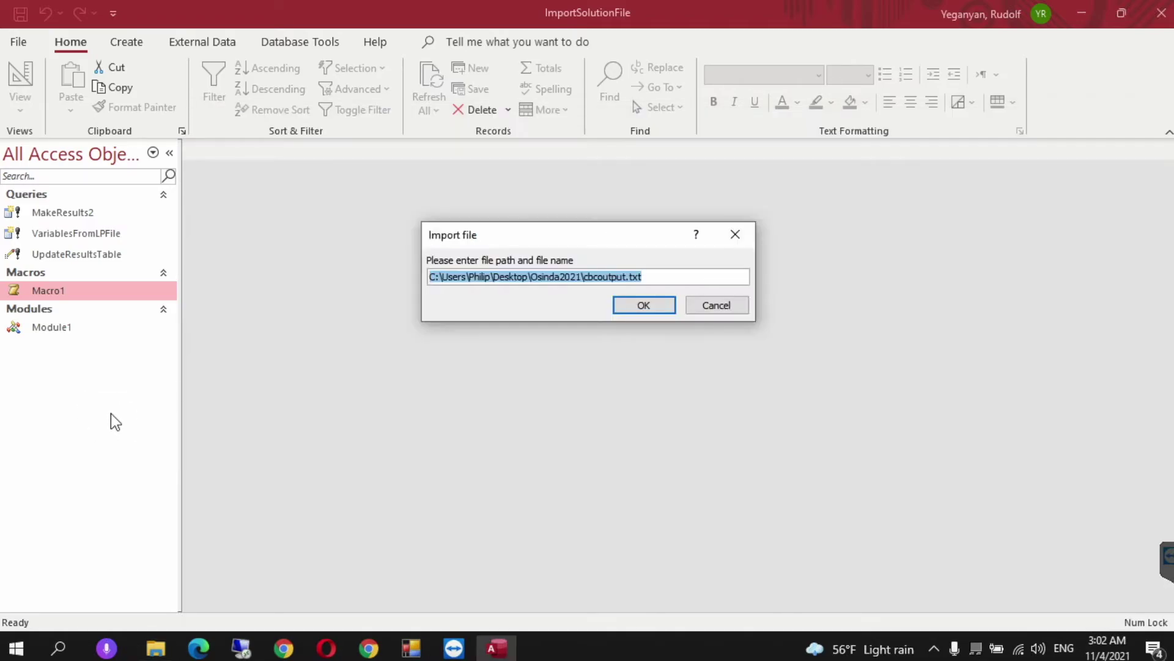
{"action": "left_click", "coordinate": [592, 276]}
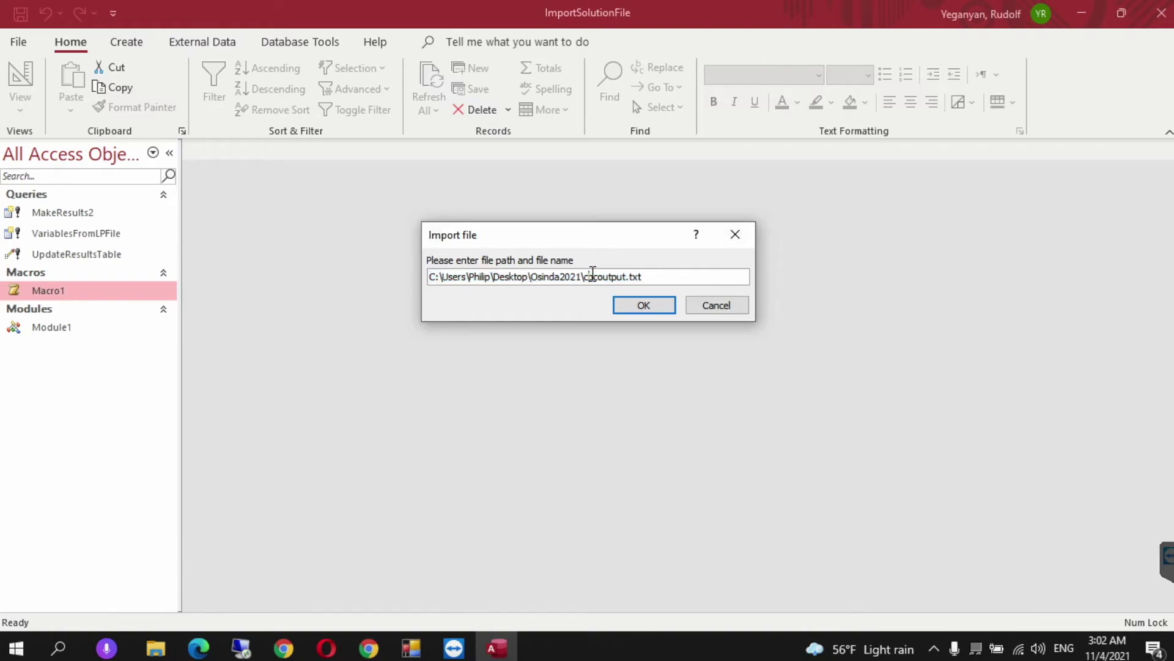
{"action": "double_click", "coordinate": [595, 278]}
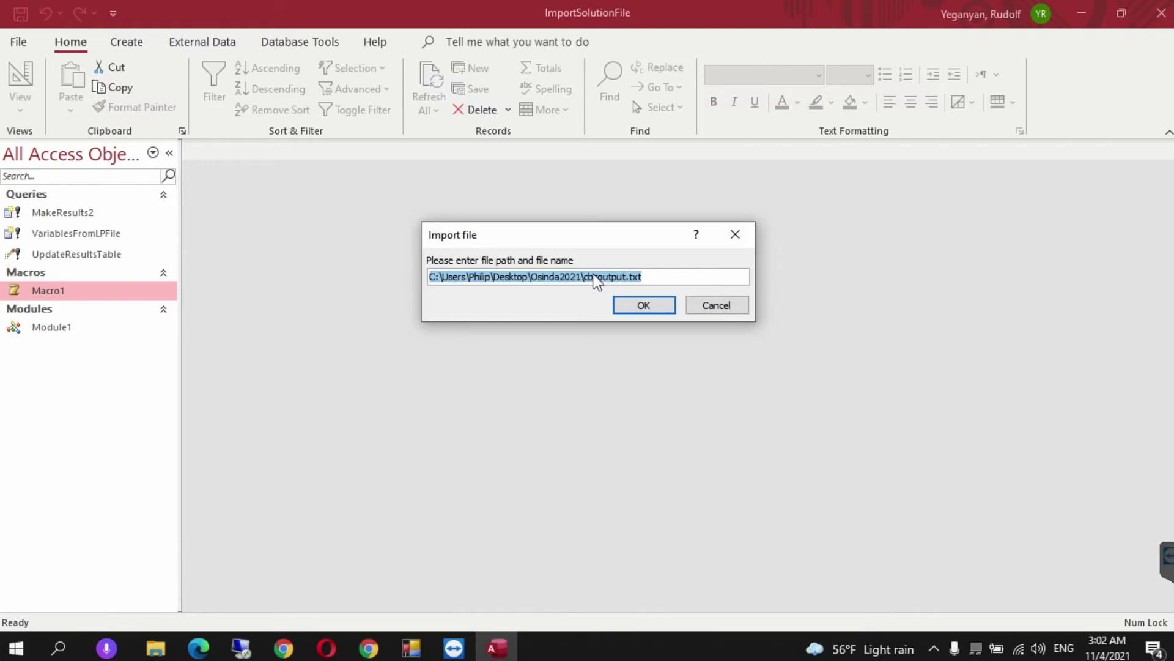
{"action": "key", "text": "ctrl+v"}
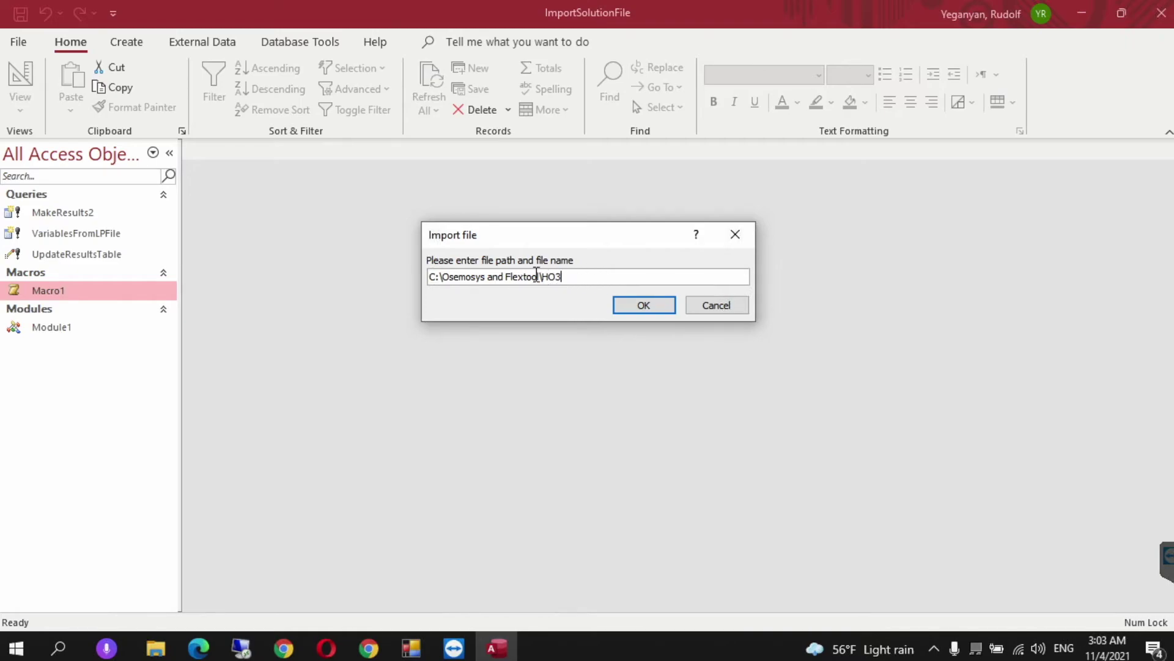
{"action": "type", "text": "\\"}
{"action": "type", "text": "HO3"}
{"action": "type", "text": "_ressults.txt"}
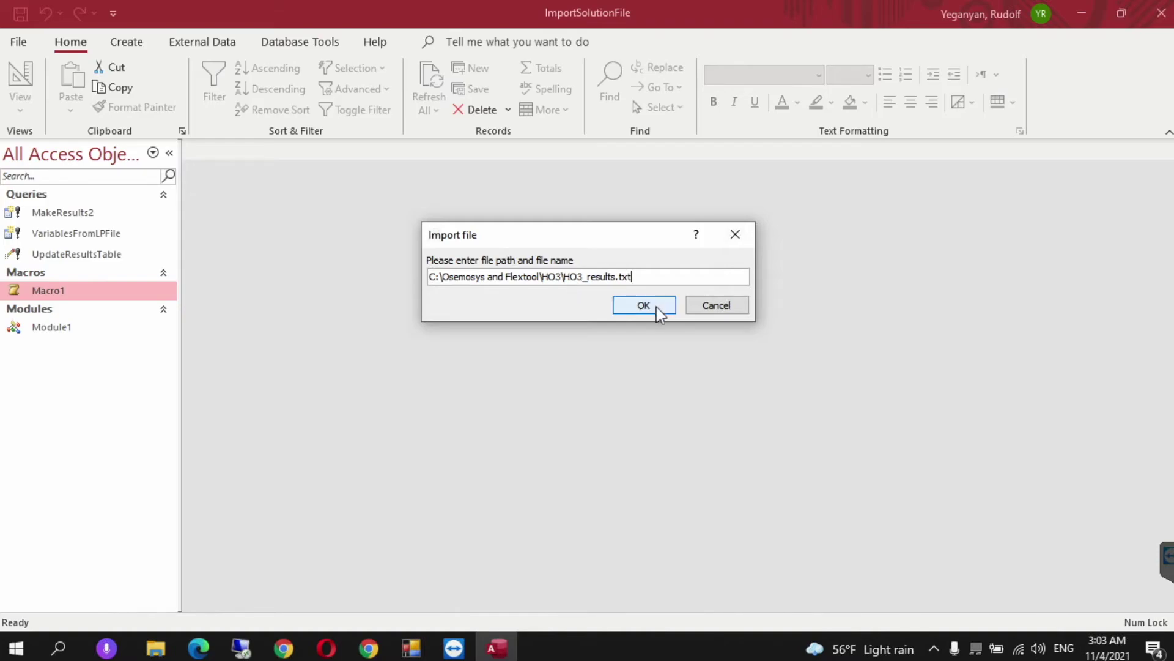
{"action": "left_click", "coordinate": [634, 308]}
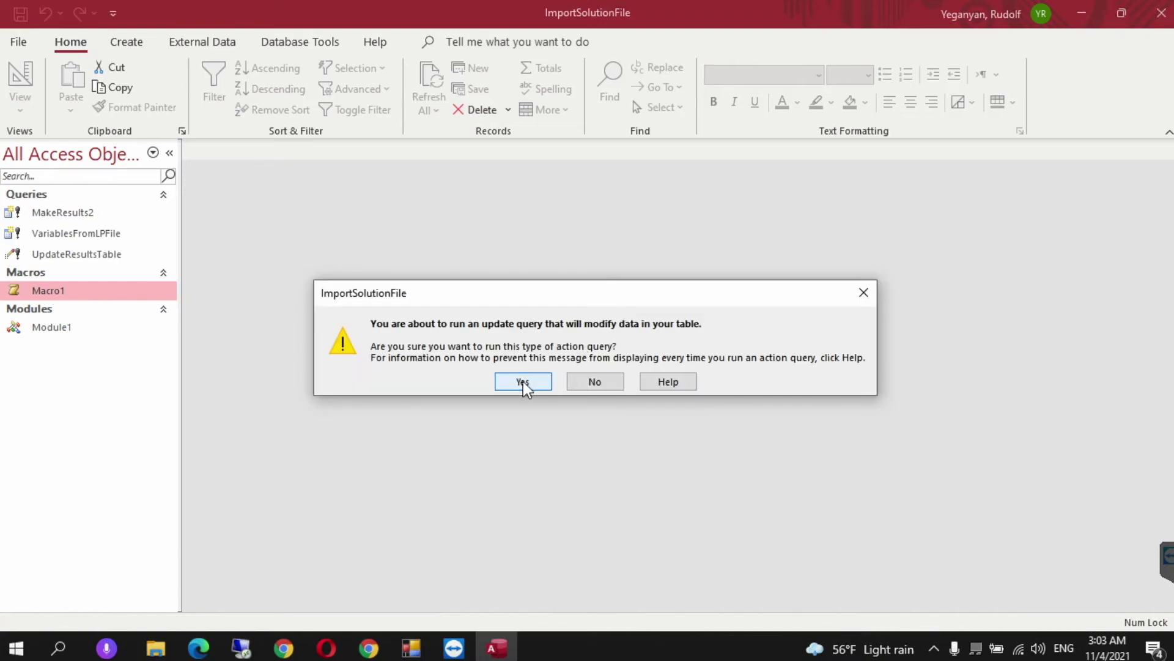
Approve the update query and all make-table queries that the import macro runs
{"action": "left_click", "coordinate": [520, 383]}
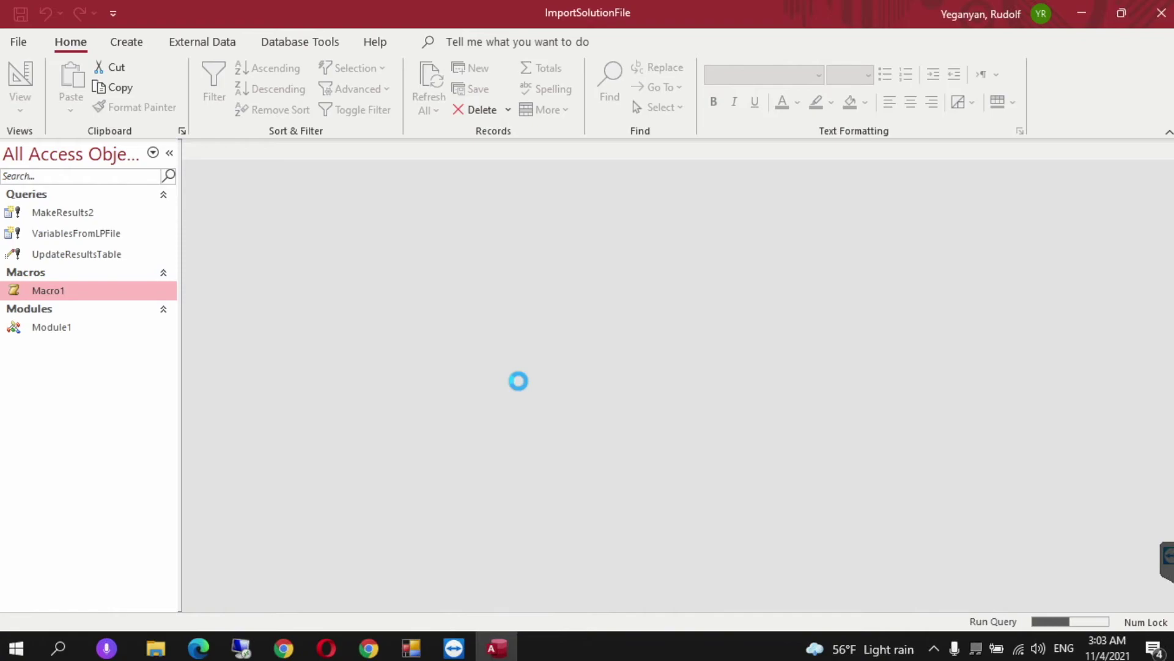
{"action": "left_click", "coordinate": [550, 382]}
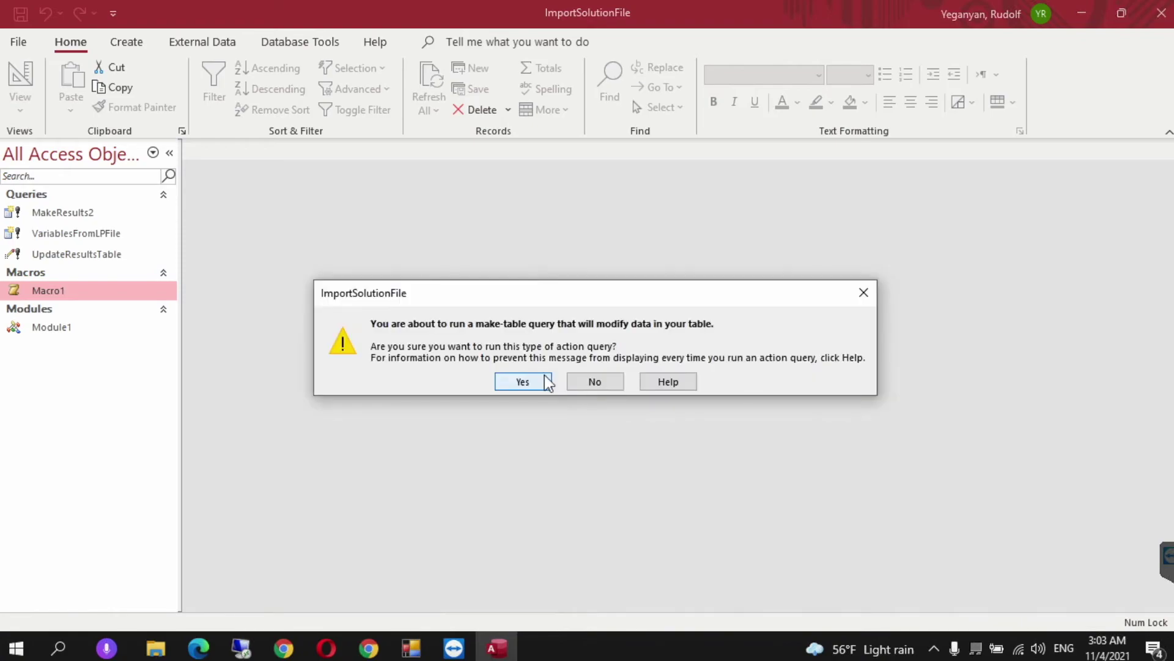
{"action": "left_click", "coordinate": [521, 383]}
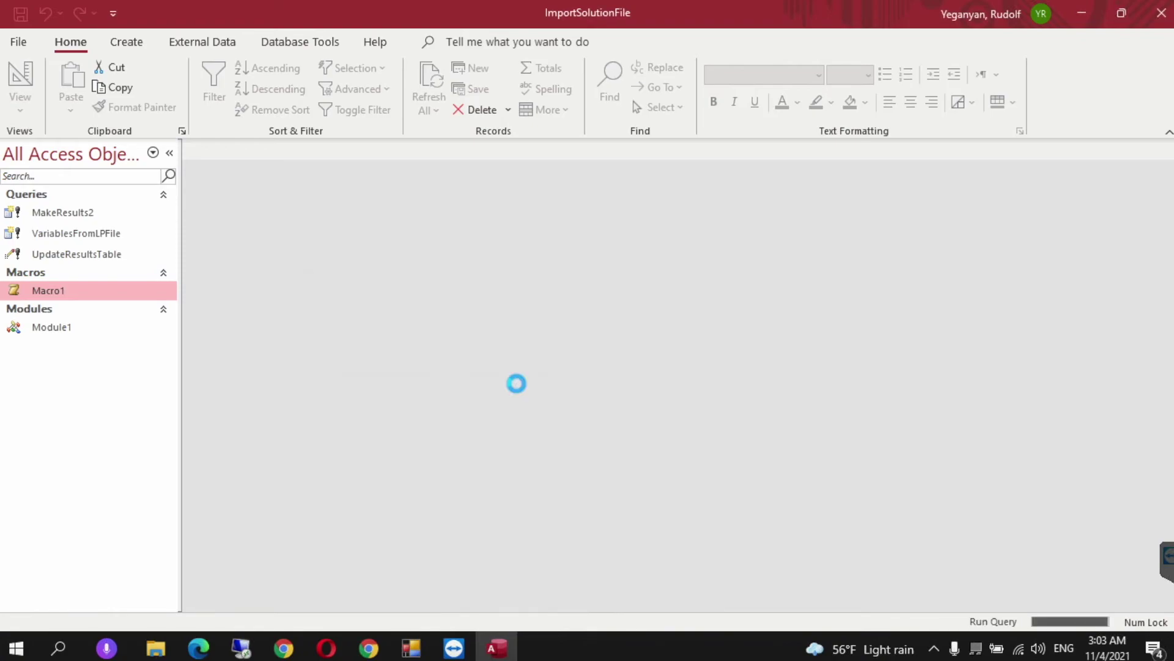
{"action": "left_click", "coordinate": [562, 383]}
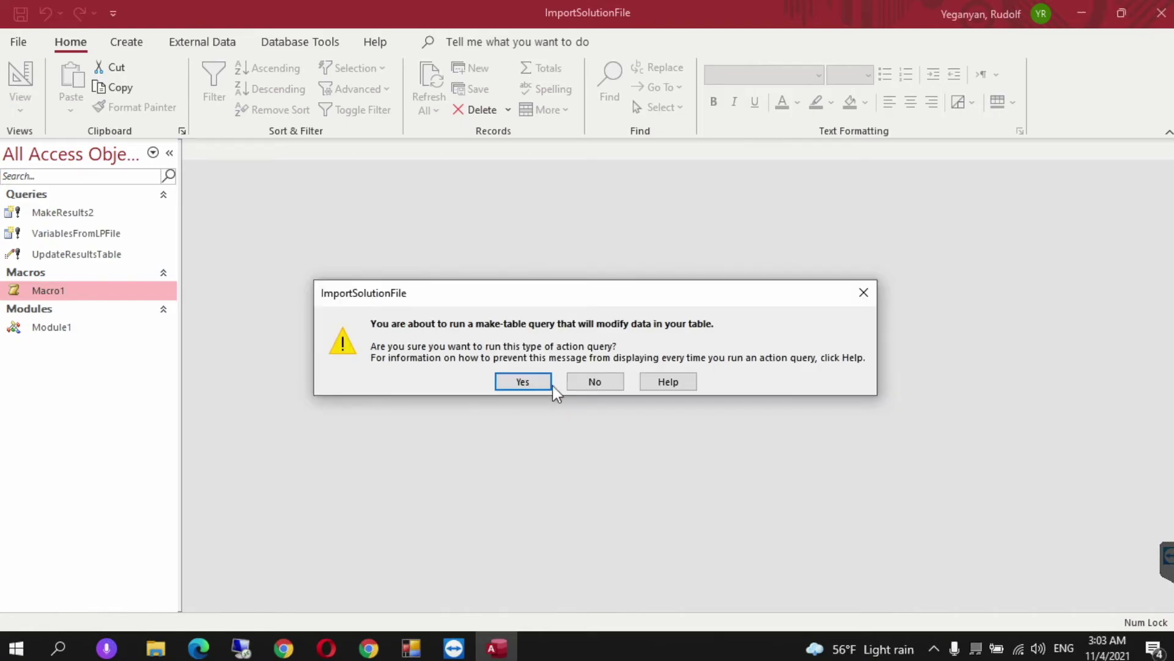
{"action": "left_click", "coordinate": [521, 383]}
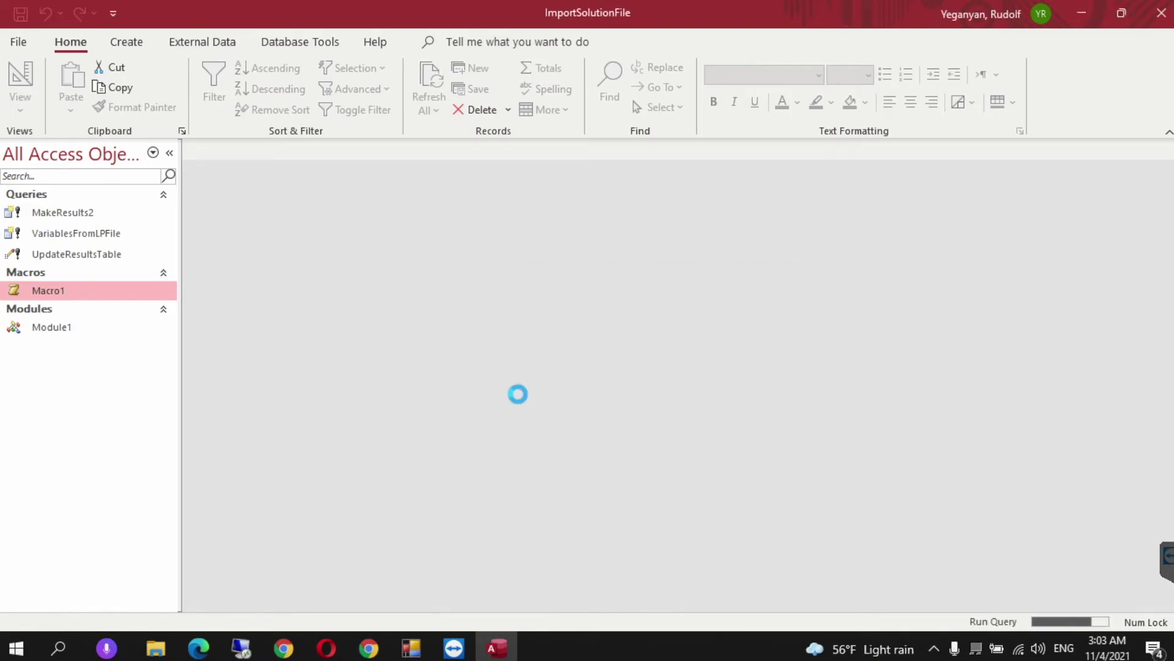
{"action": "left_click", "coordinate": [553, 384]}
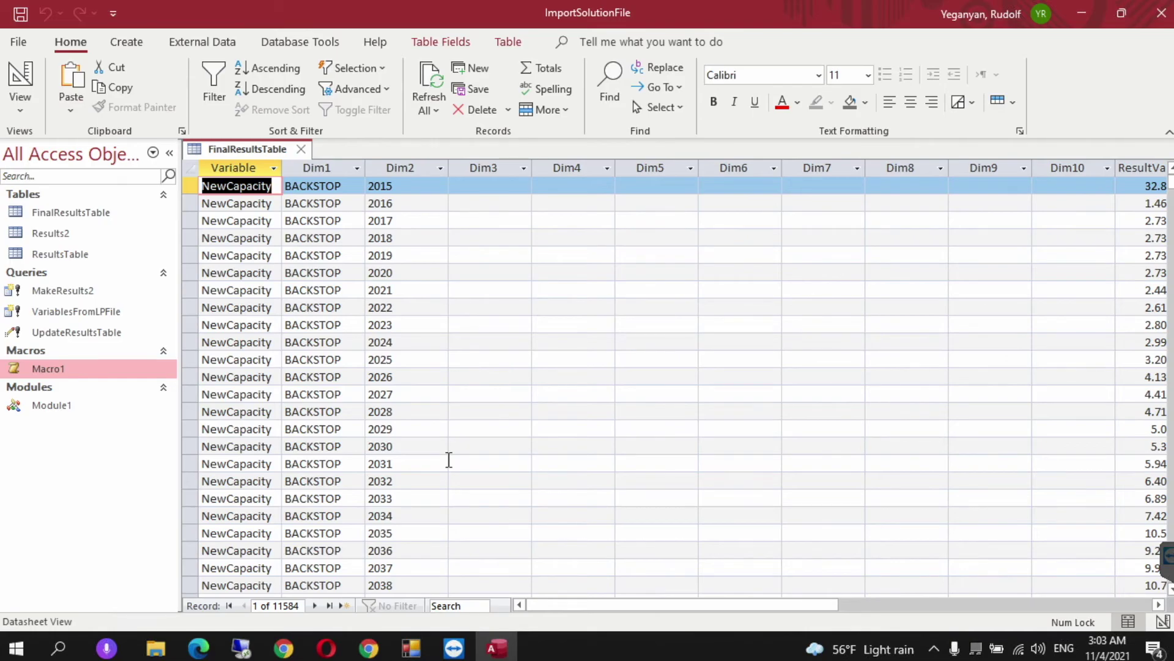
Open the ResultsTemplate workbook from the HO3 folder in Excel and enable its external data connections
{"action": "mouse_move", "coordinate": [159, 653]}
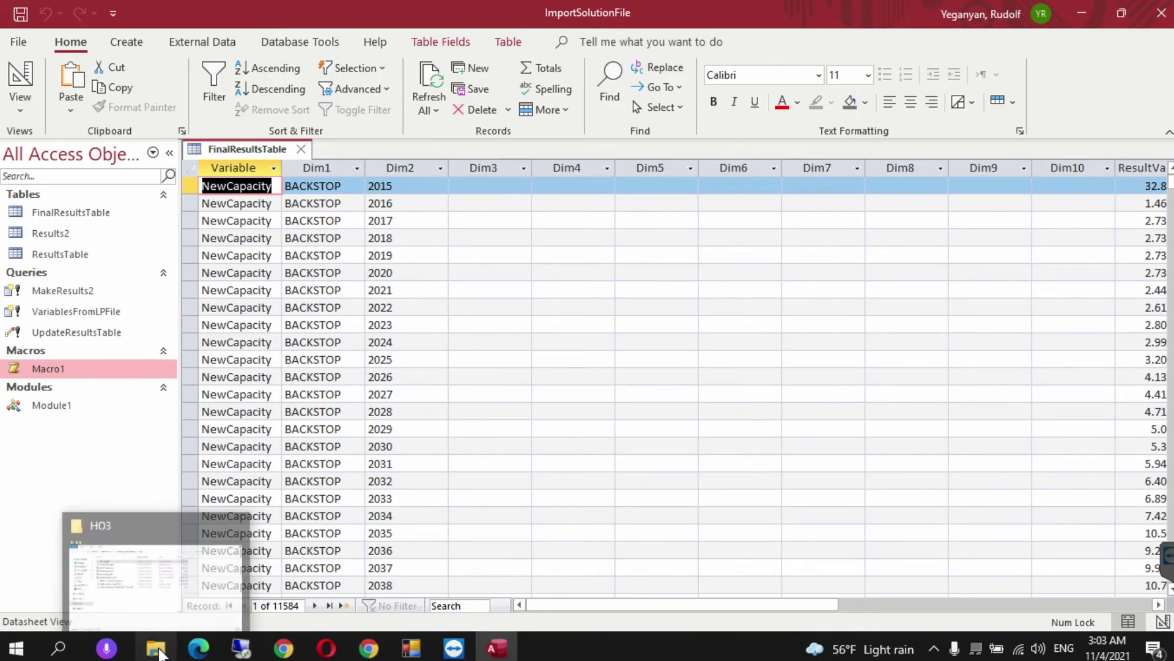
{"action": "left_click", "coordinate": [215, 608]}
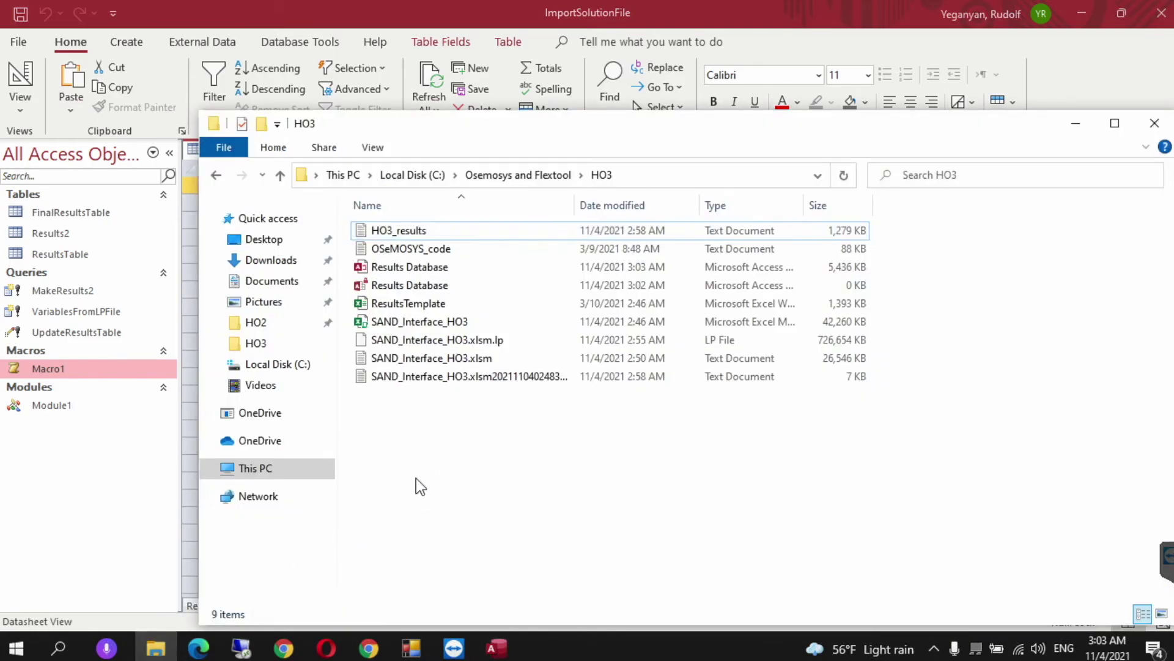
{"action": "double_click", "coordinate": [408, 306]}
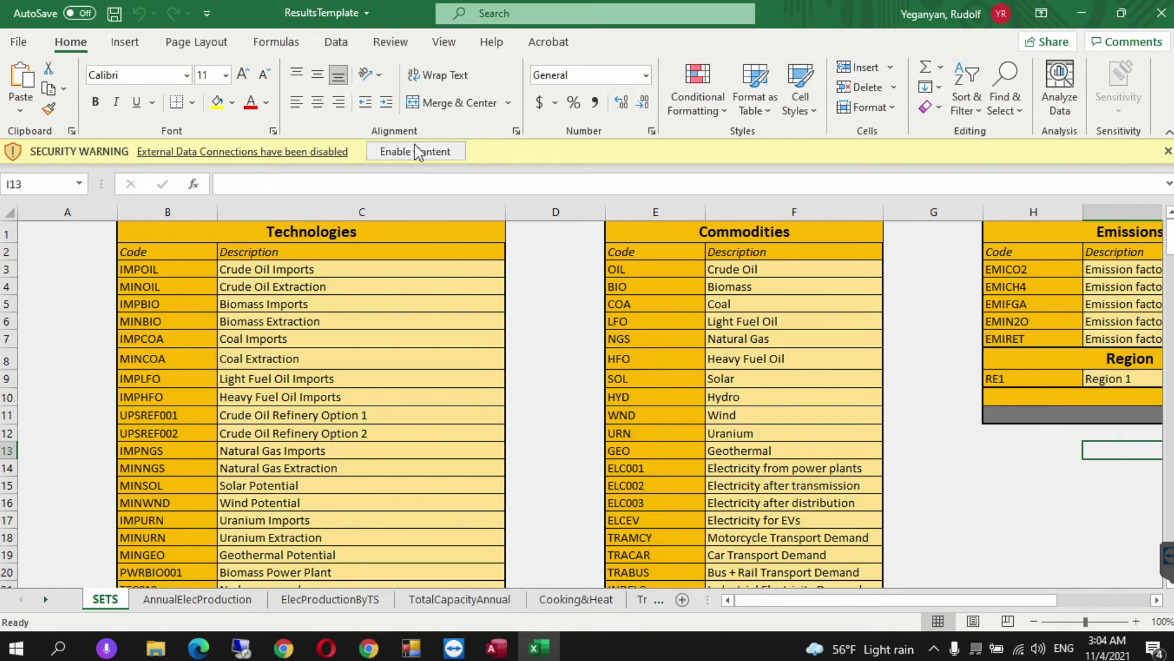
{"action": "left_click", "coordinate": [415, 151]}
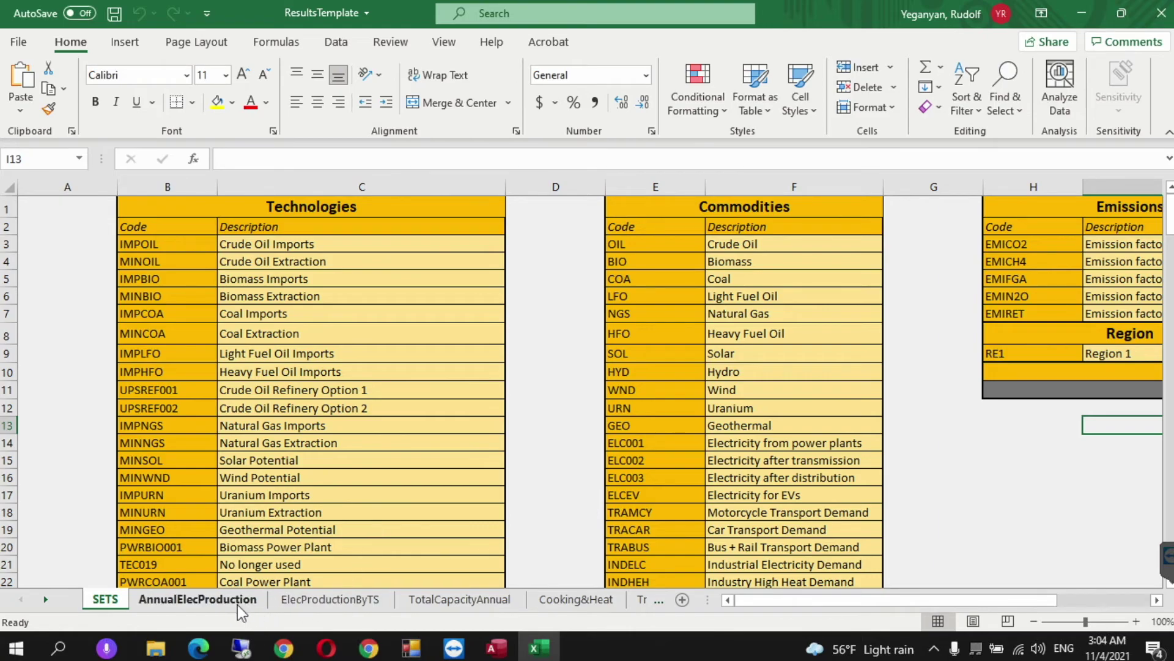
On the AnnualElecProduction sheet, open the data source settings of the pivot table
{"action": "left_click", "coordinate": [187, 599]}
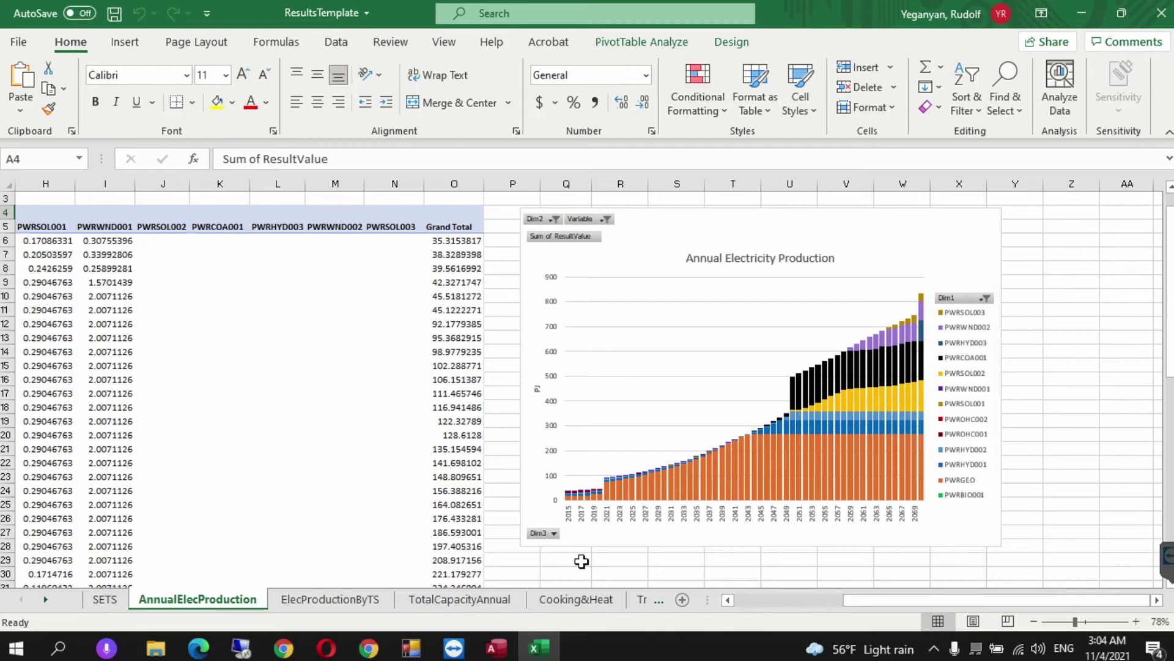
{"action": "left_click_drag", "start_coordinate": [875, 600], "coordinate": [716, 617]}
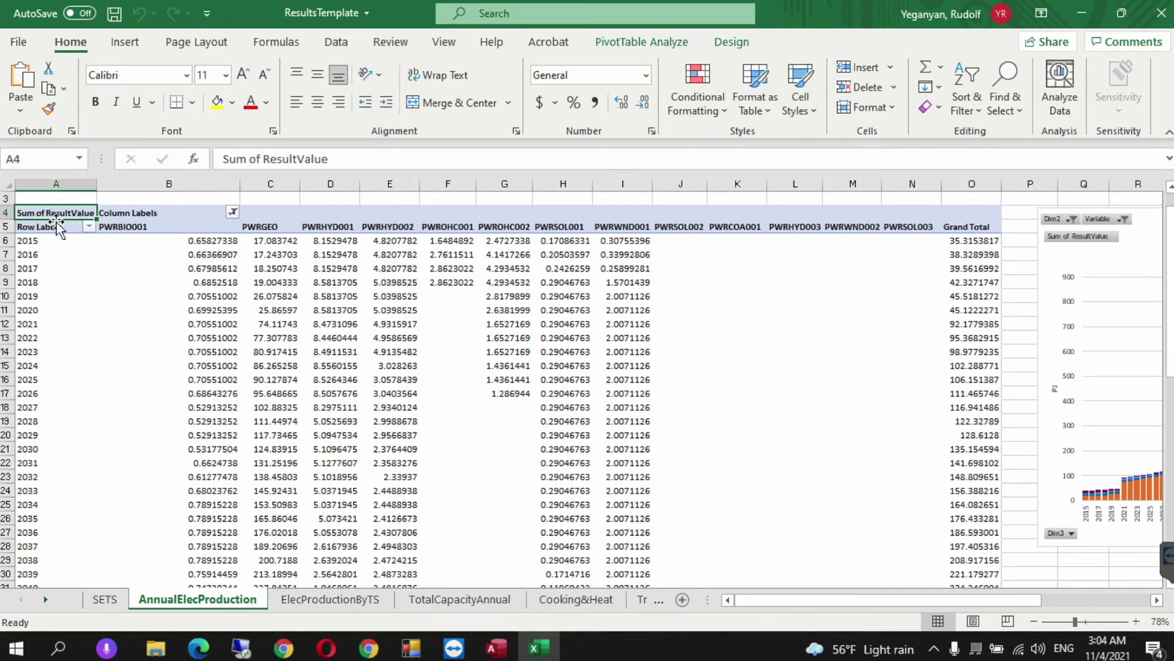
{"action": "left_click", "coordinate": [636, 44]}
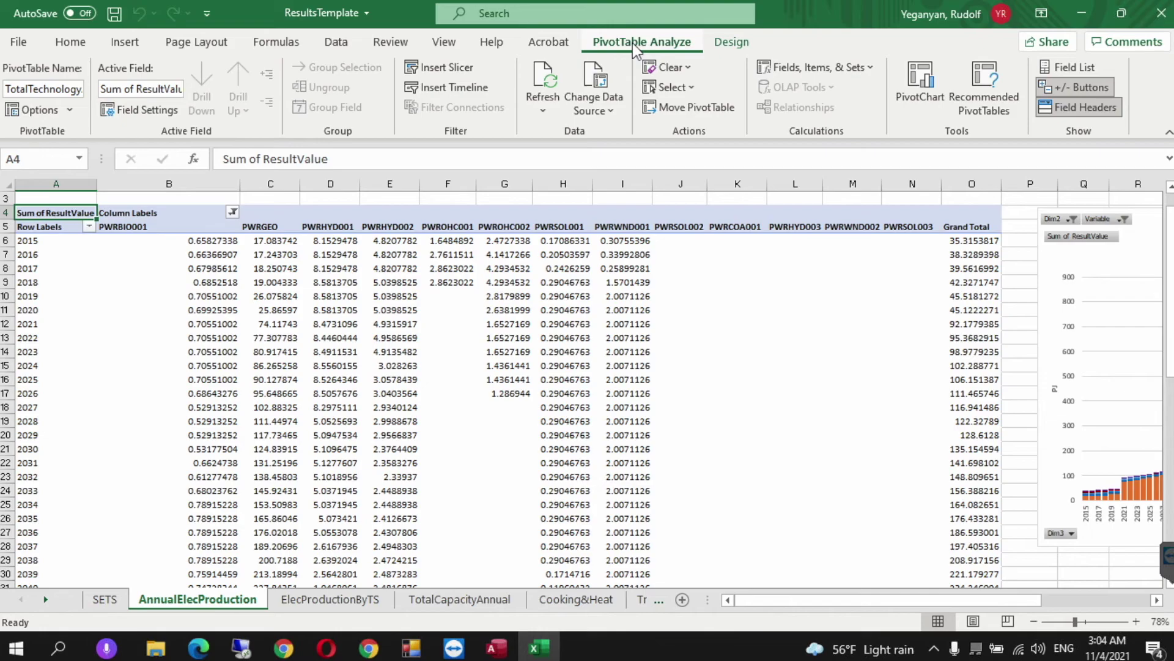
{"action": "left_click", "coordinate": [603, 108]}
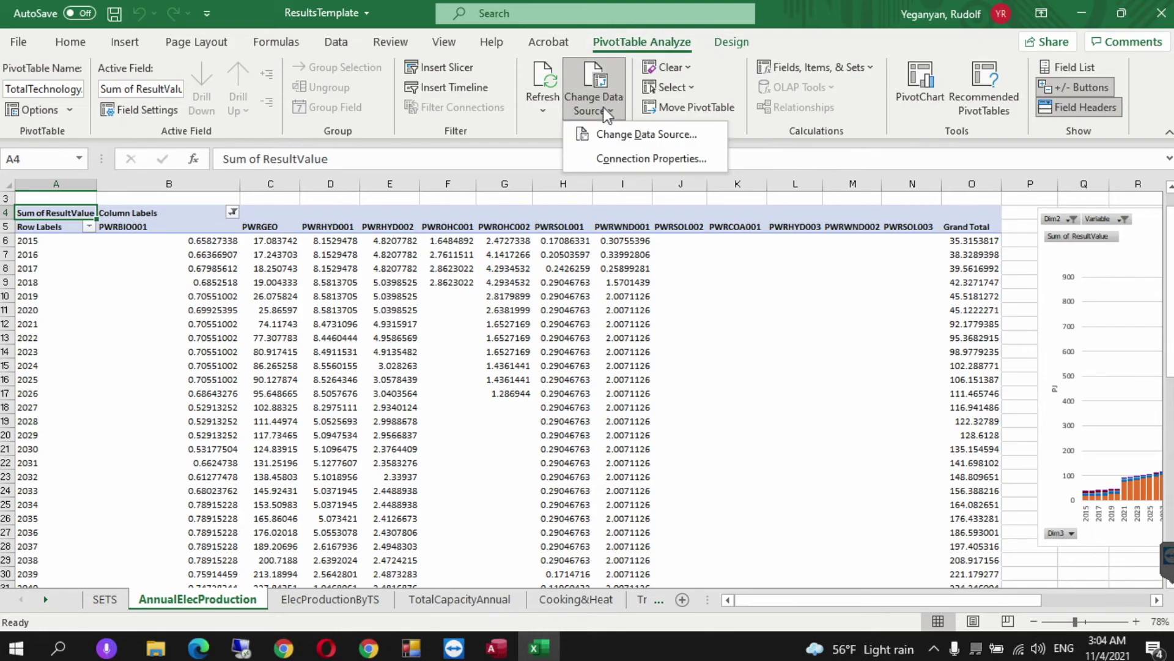
{"action": "left_click", "coordinate": [595, 136]}
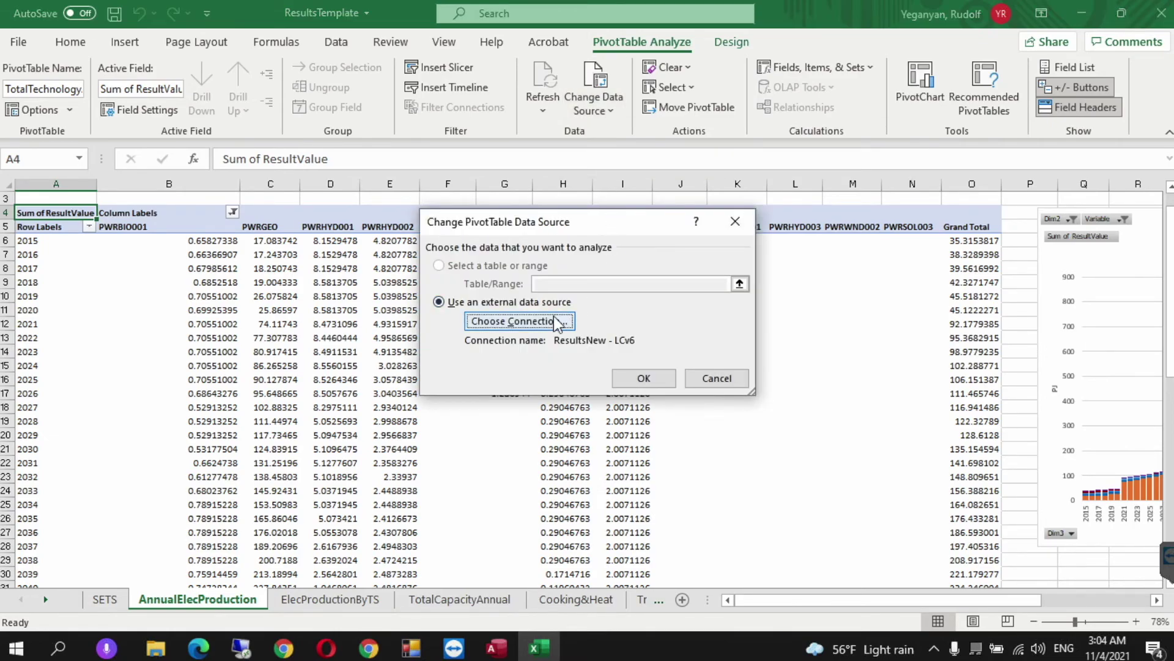
Connect the pivot table to FinalResultsTable in Results Database from the HO3 folder, keeping the default login and read-write mode
{"action": "left_click", "coordinate": [528, 325]}
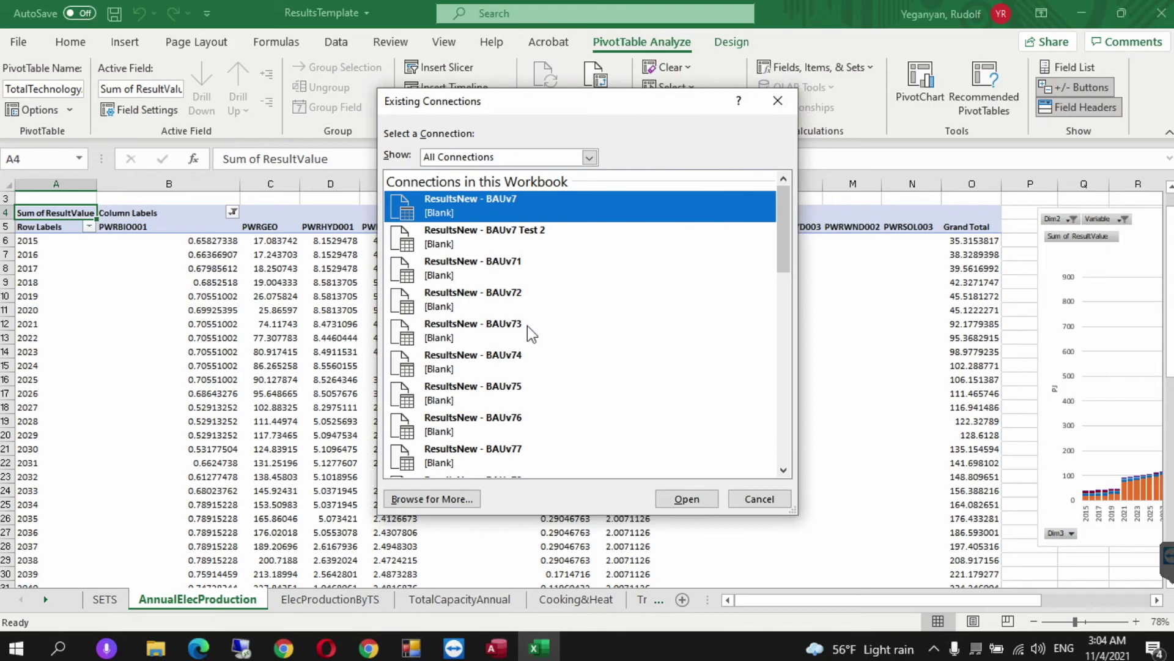
{"action": "left_click", "coordinate": [453, 499]}
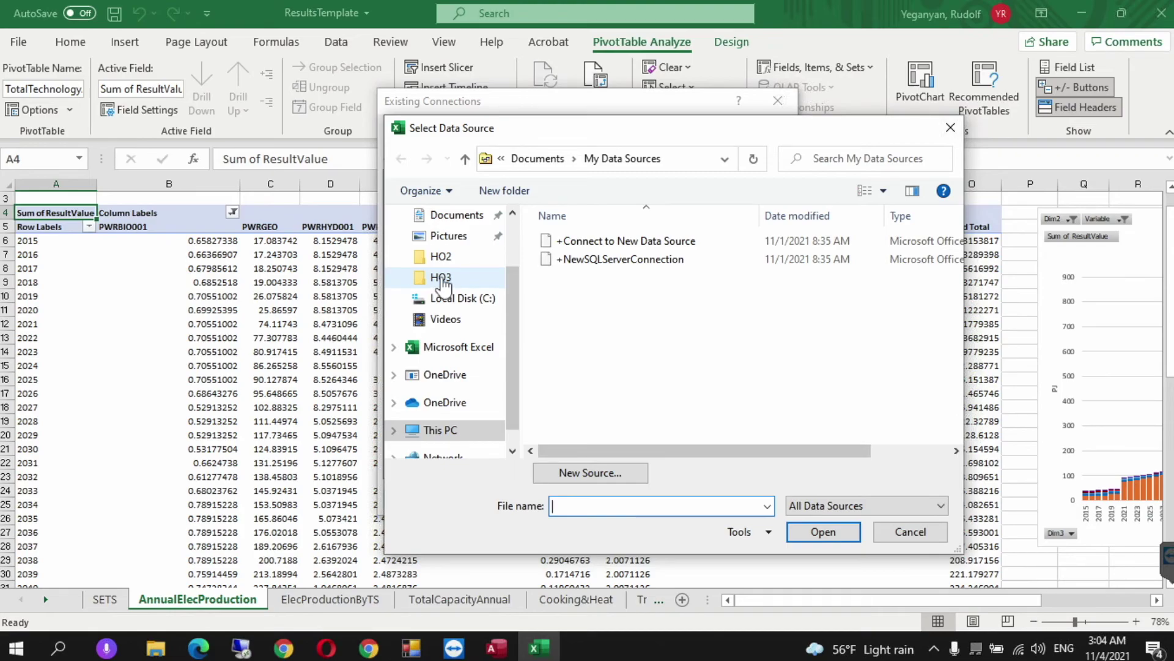
{"action": "left_click", "coordinate": [443, 281]}
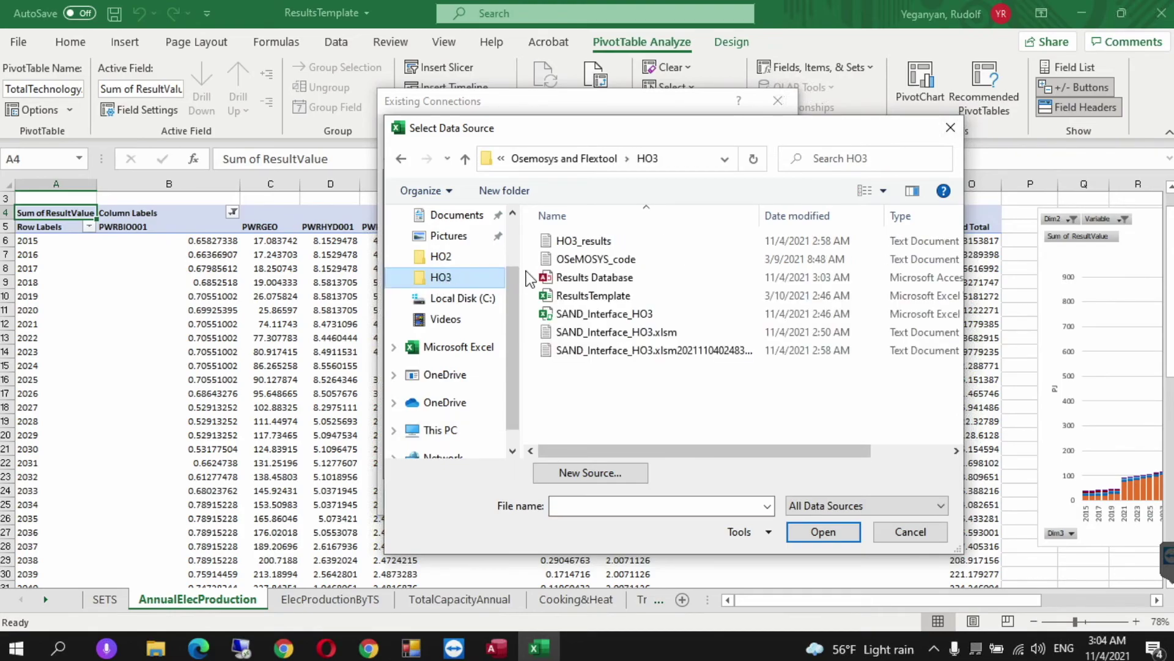
{"action": "left_click", "coordinate": [577, 280]}
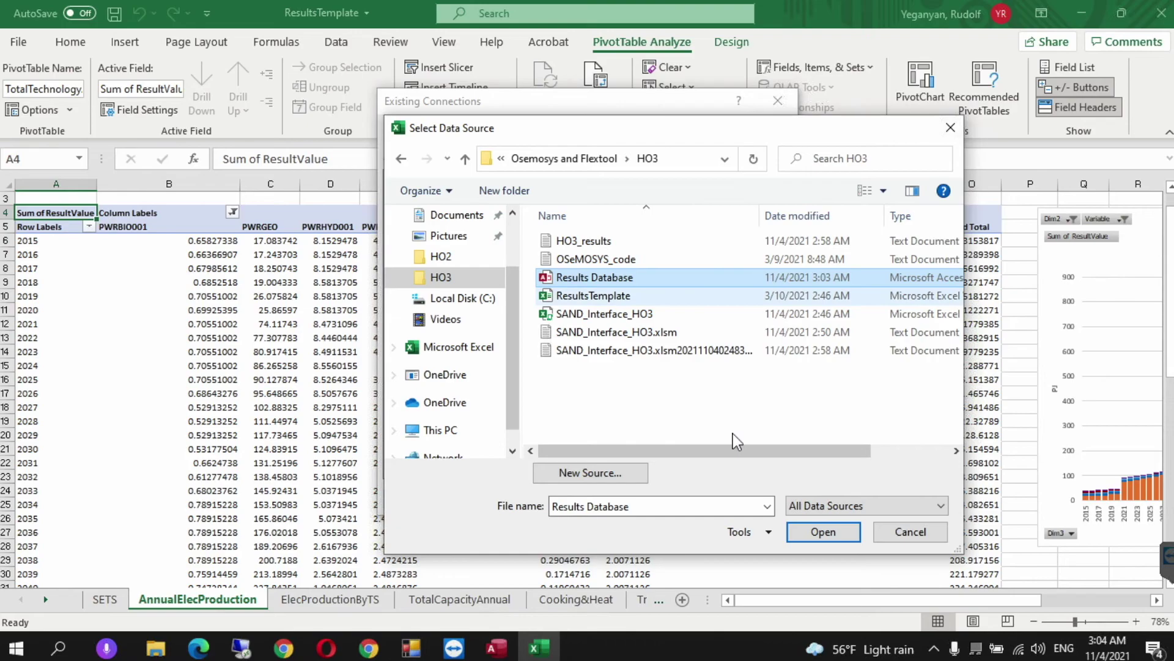
{"action": "left_click", "coordinate": [816, 532]}
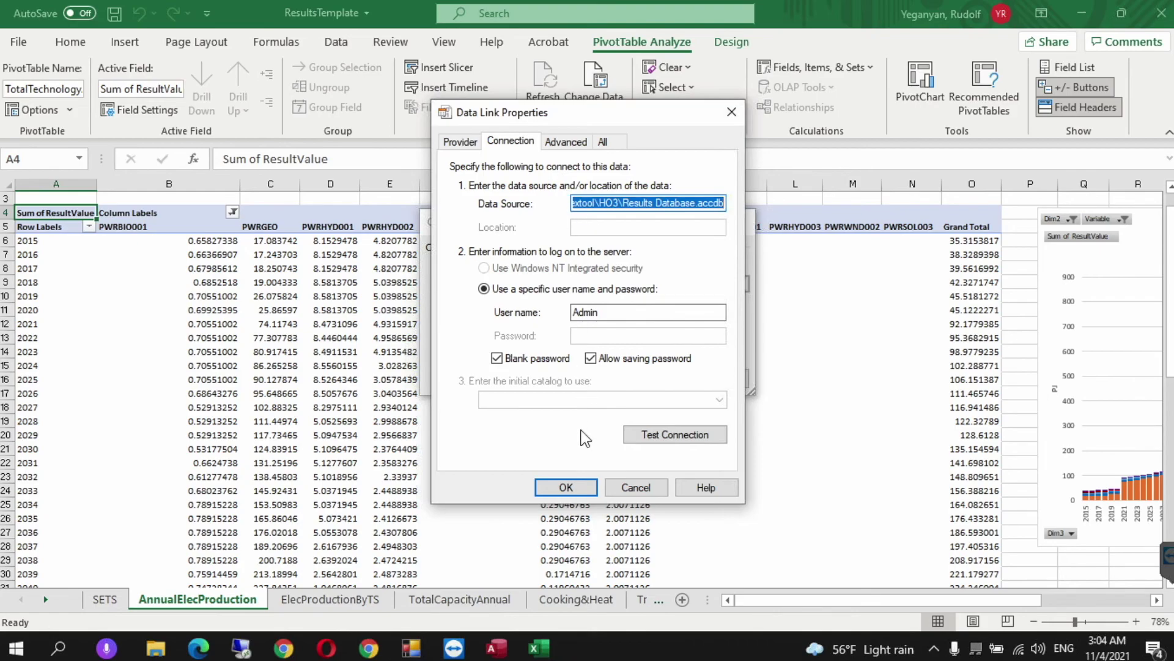
{"action": "left_click", "coordinate": [563, 488]}
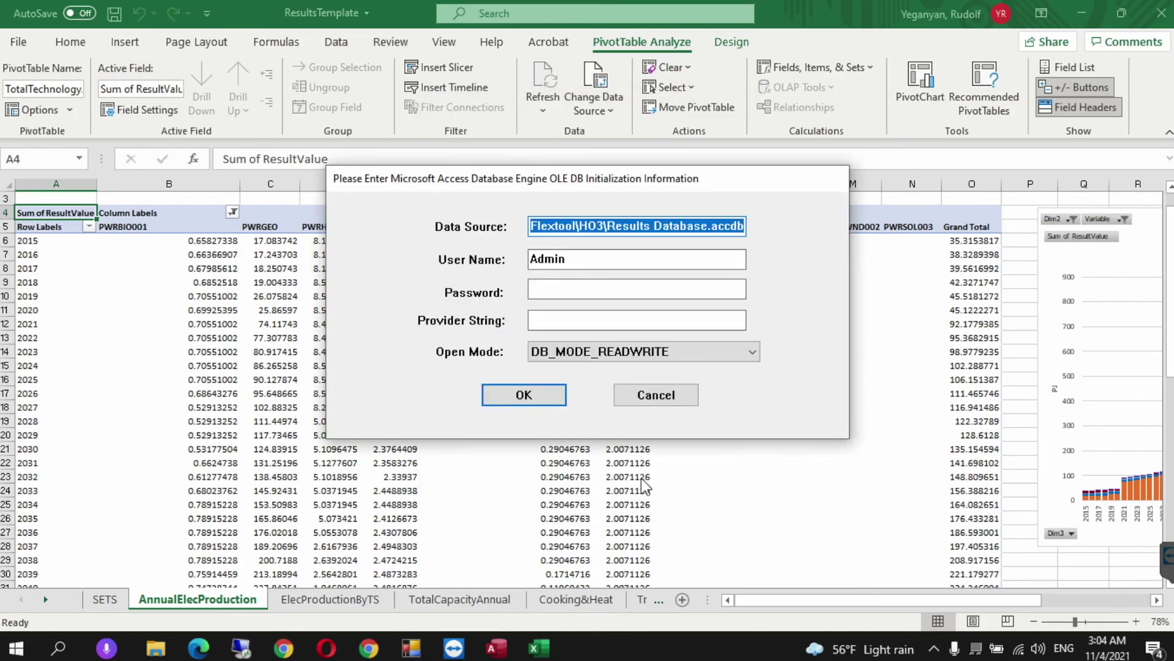
{"action": "left_click", "coordinate": [532, 395]}
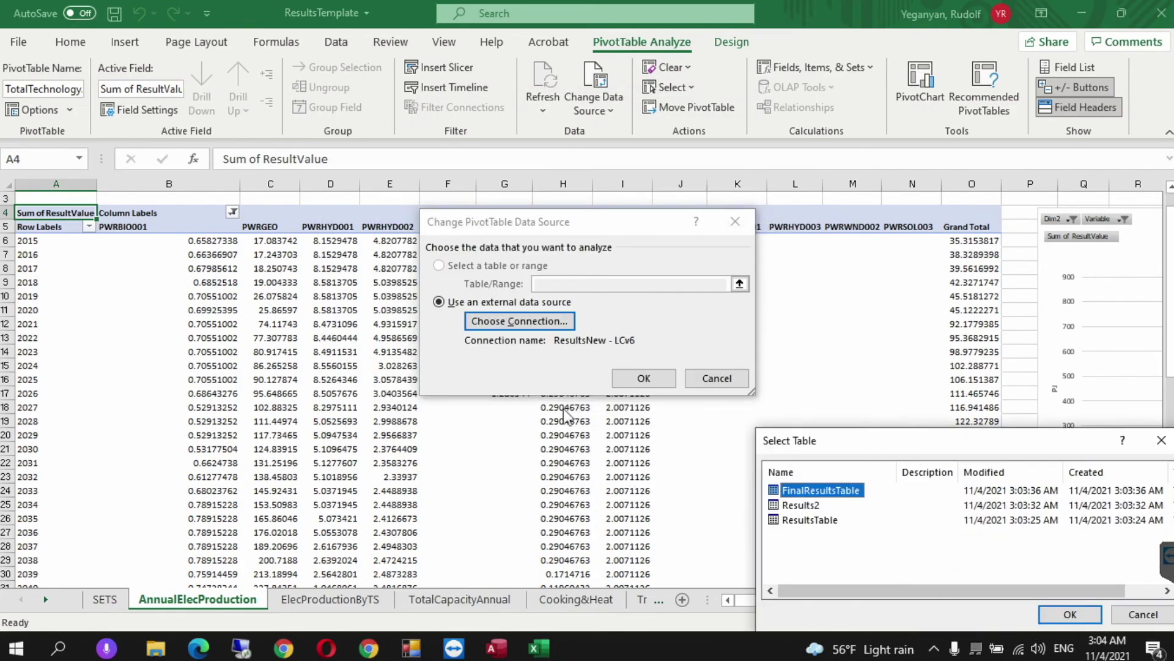
{"action": "left_click", "coordinate": [1065, 615]}
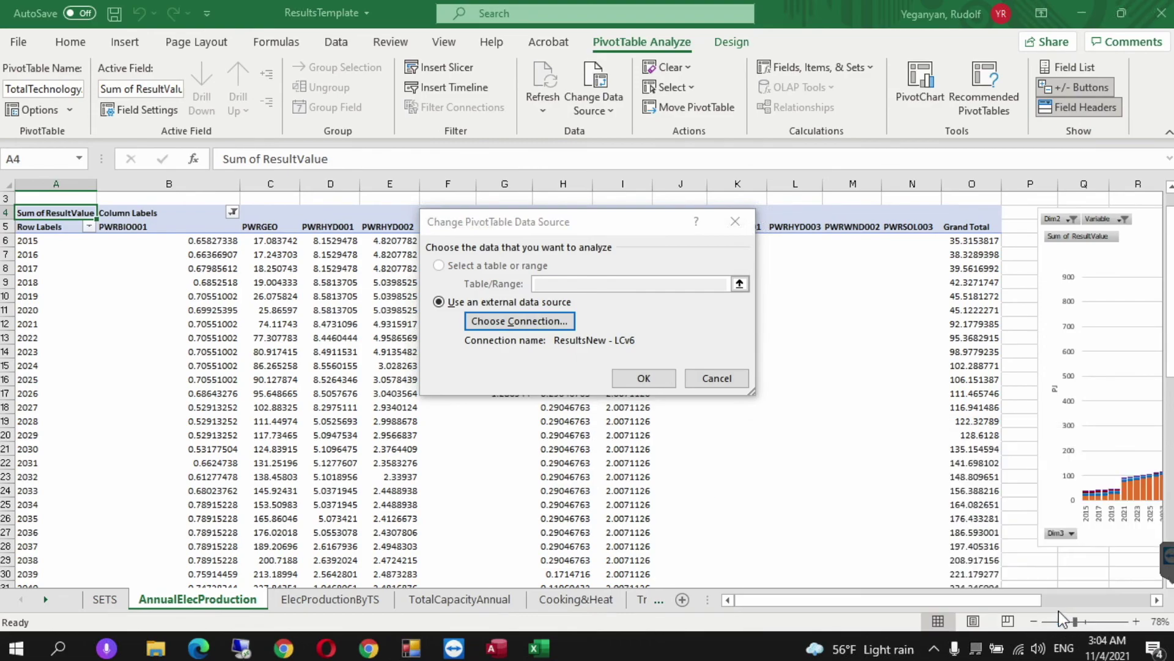
{"action": "left_click", "coordinate": [630, 379]}
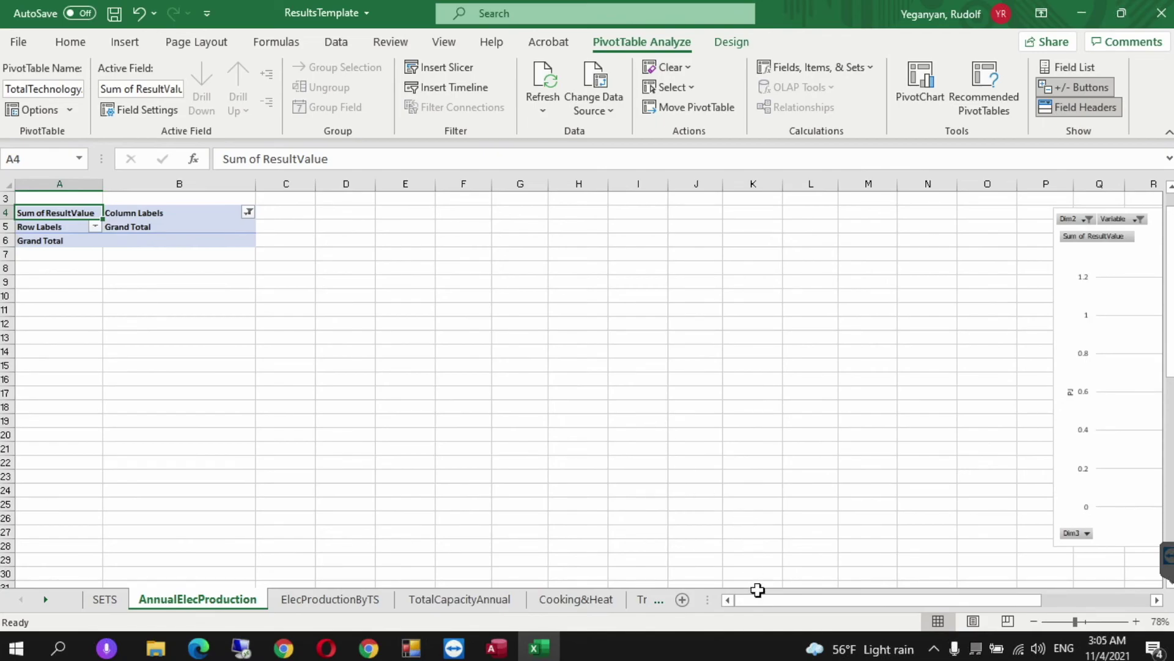
Include BACKSTOP in the column label filter of the AnnualElecProduction pivot table and bring the Annual Electricity Production chart into view
{"action": "left_click_drag", "start_coordinate": [759, 601], "coordinate": [712, 611]}
{"action": "left_click", "coordinate": [249, 213]}
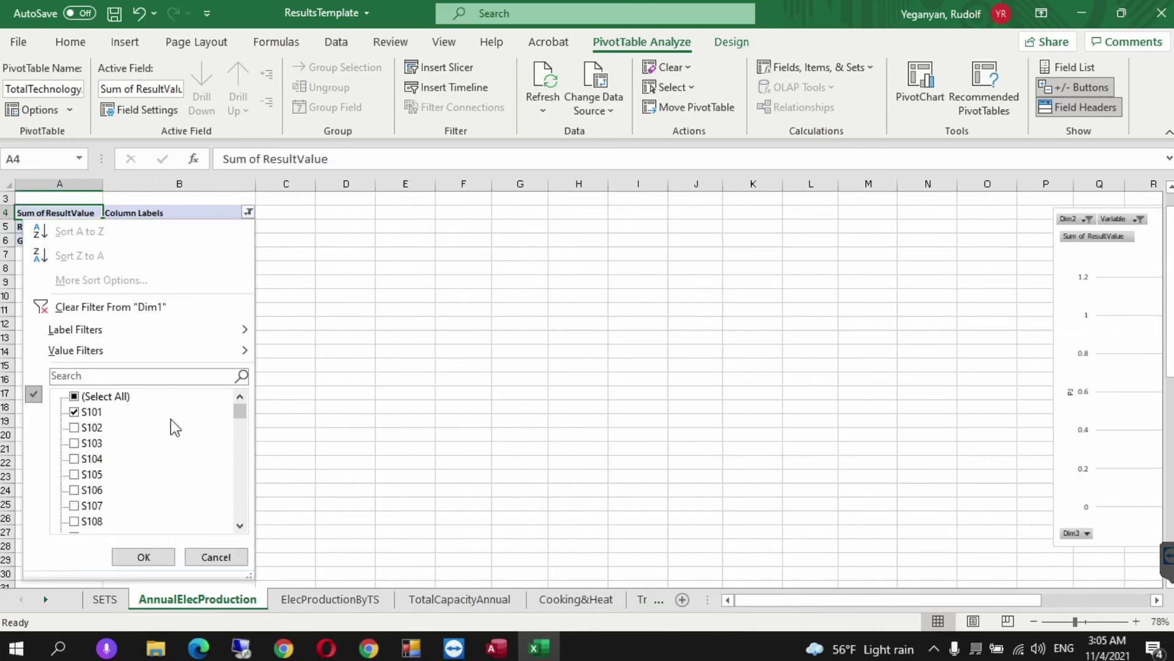
{"action": "left_click_drag", "start_coordinate": [242, 411], "coordinate": [237, 556]}
{"action": "left_click", "coordinate": [74, 521]}
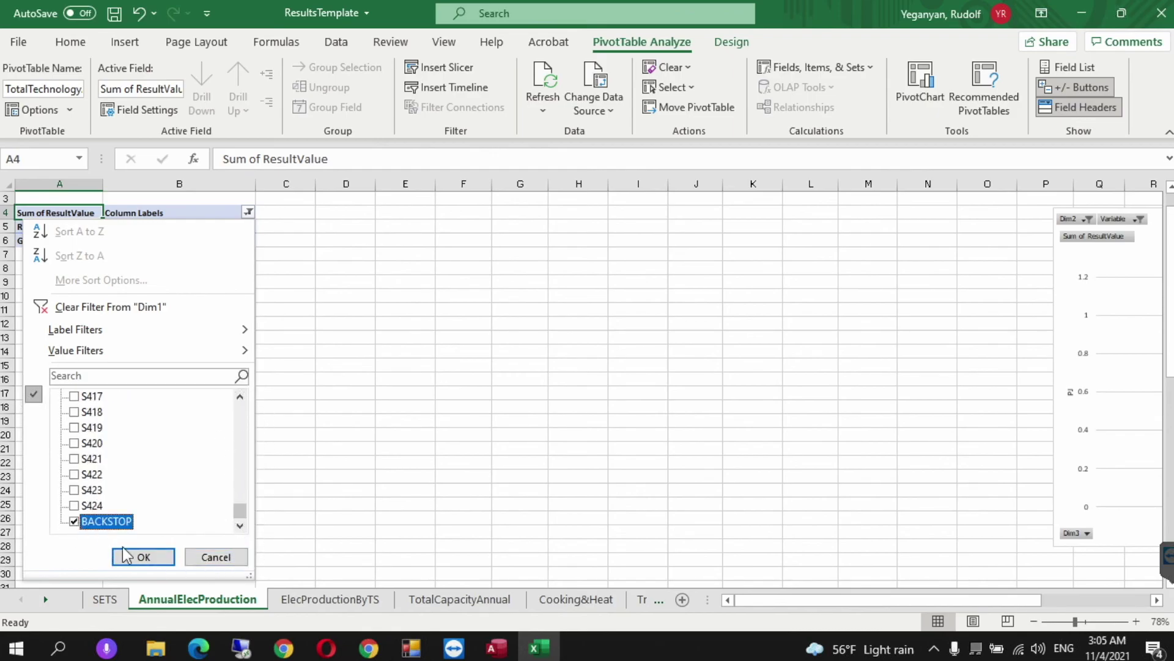
{"action": "left_click", "coordinate": [144, 557]}
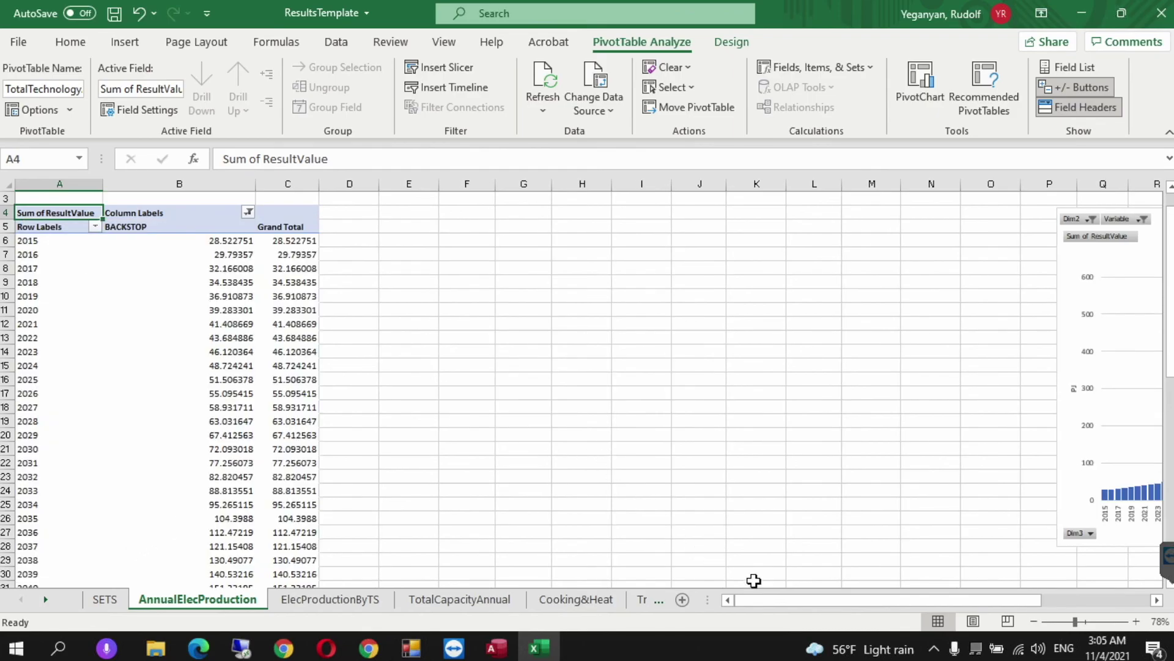
{"action": "left_click_drag", "start_coordinate": [775, 607], "coordinate": [898, 600]}
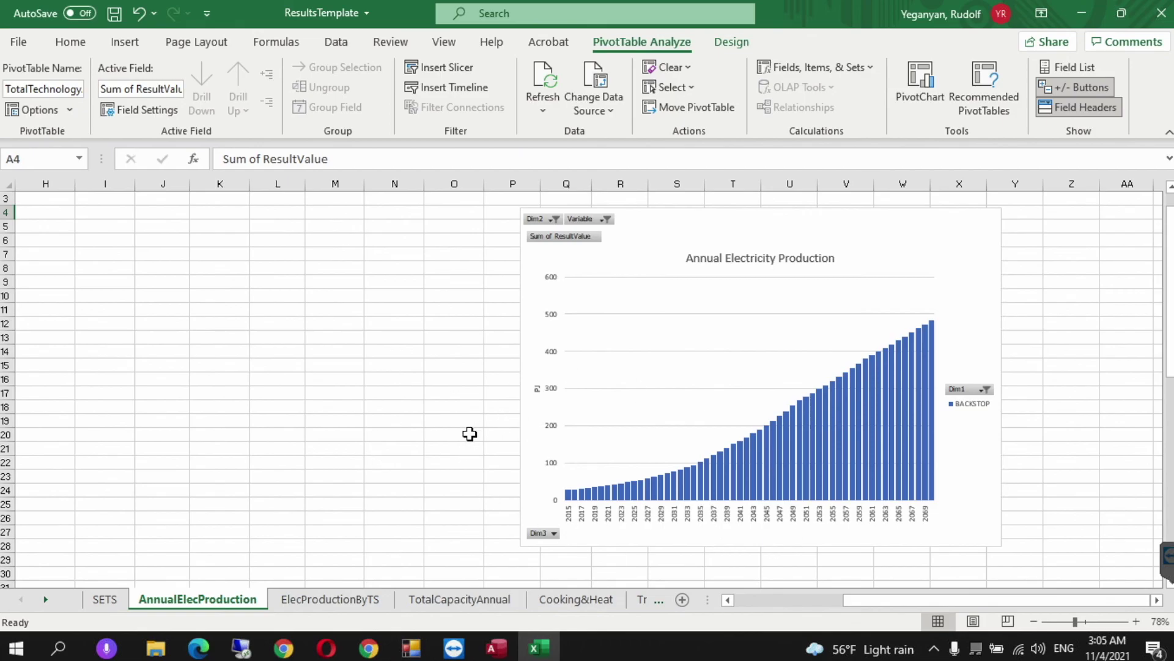
Save the ResultsTemplate workbook, and close it together with the HO3 folder window and the Access results database
{"action": "left_click", "coordinate": [418, 404]}
{"action": "key", "text": "ctrl+s"}
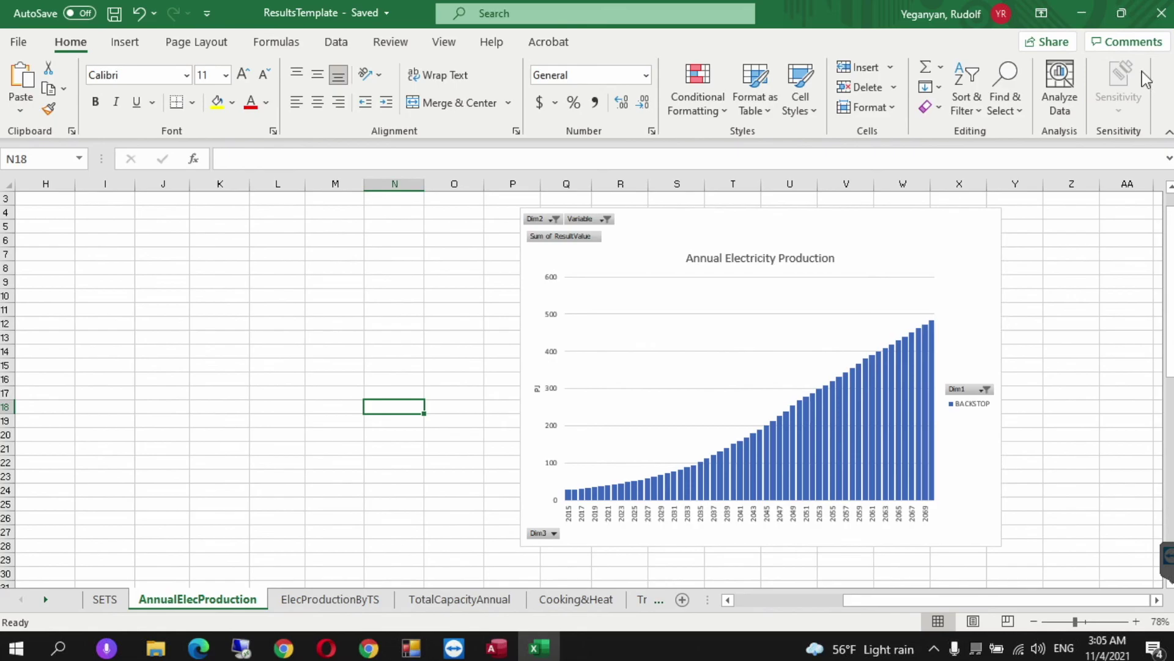
{"action": "left_click", "coordinate": [1162, 12]}
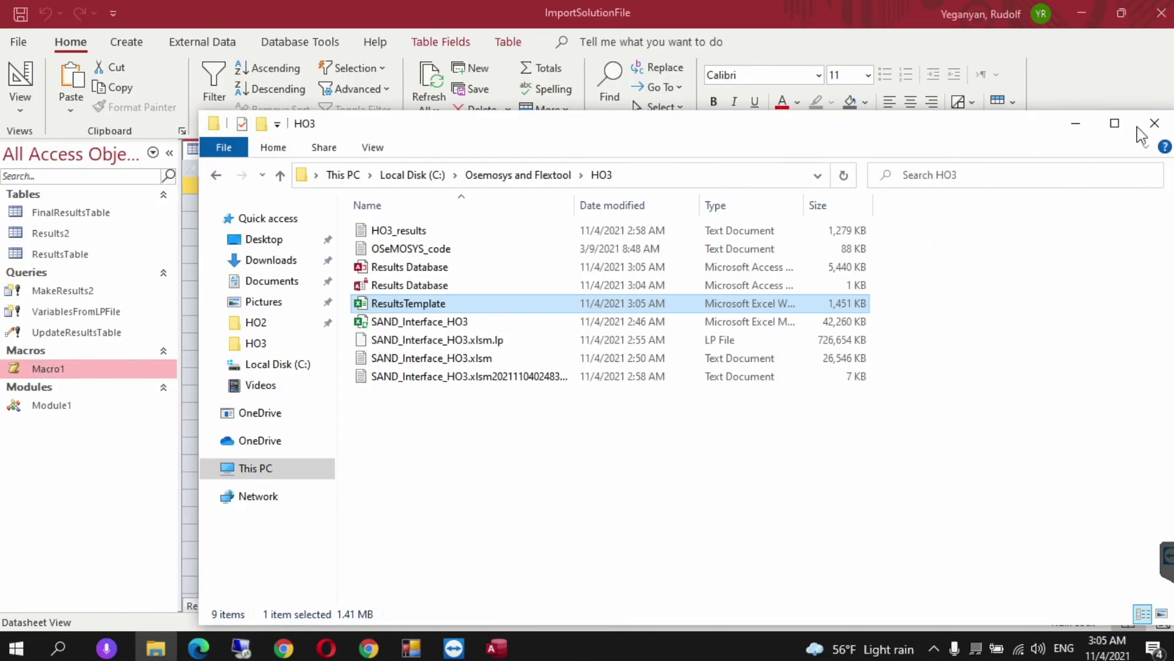
{"action": "left_click", "coordinate": [1155, 123]}
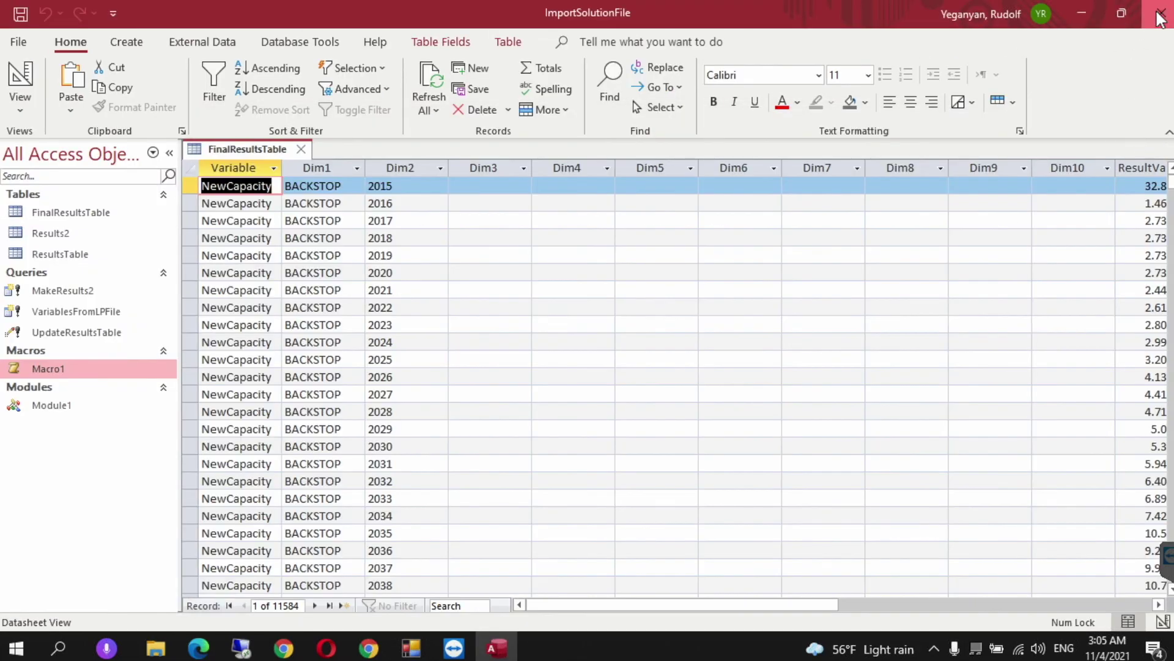
{"action": "left_click", "coordinate": [1161, 15]}
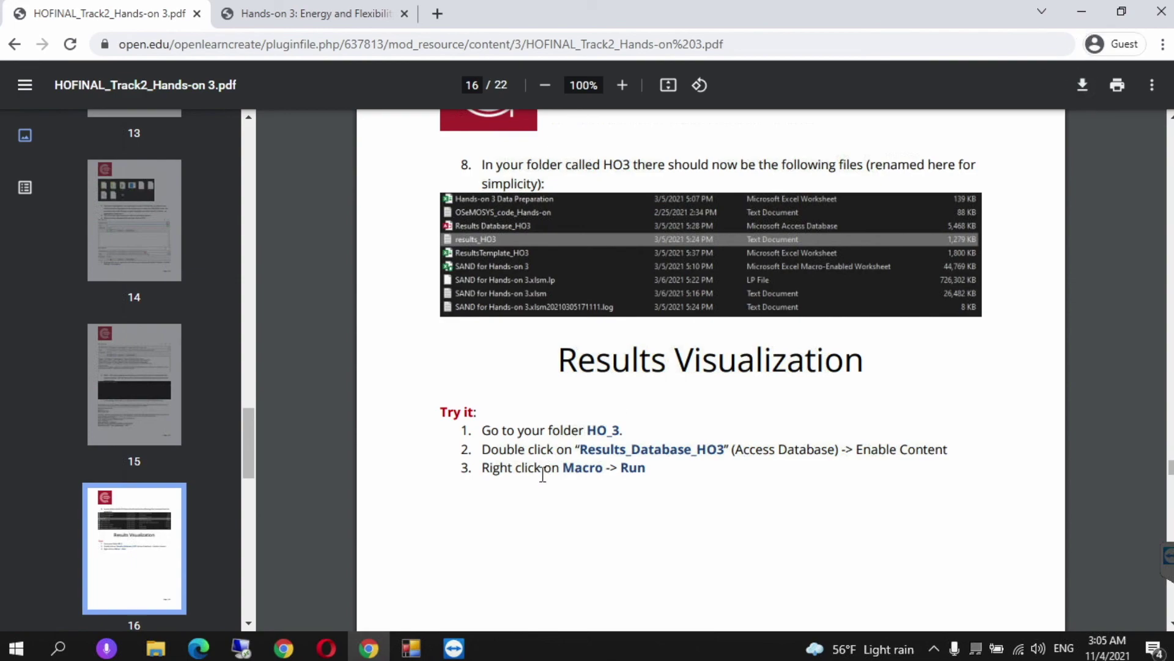